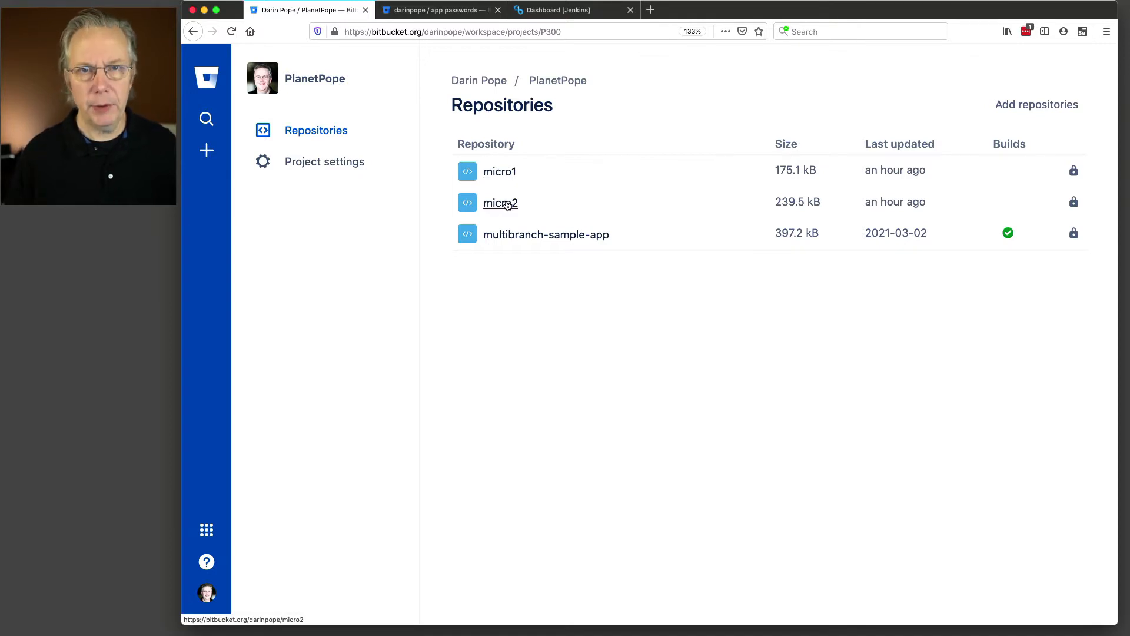
- View the micro1 repository, then switch to the Bitbucket Personal settings tab
click(505, 172)
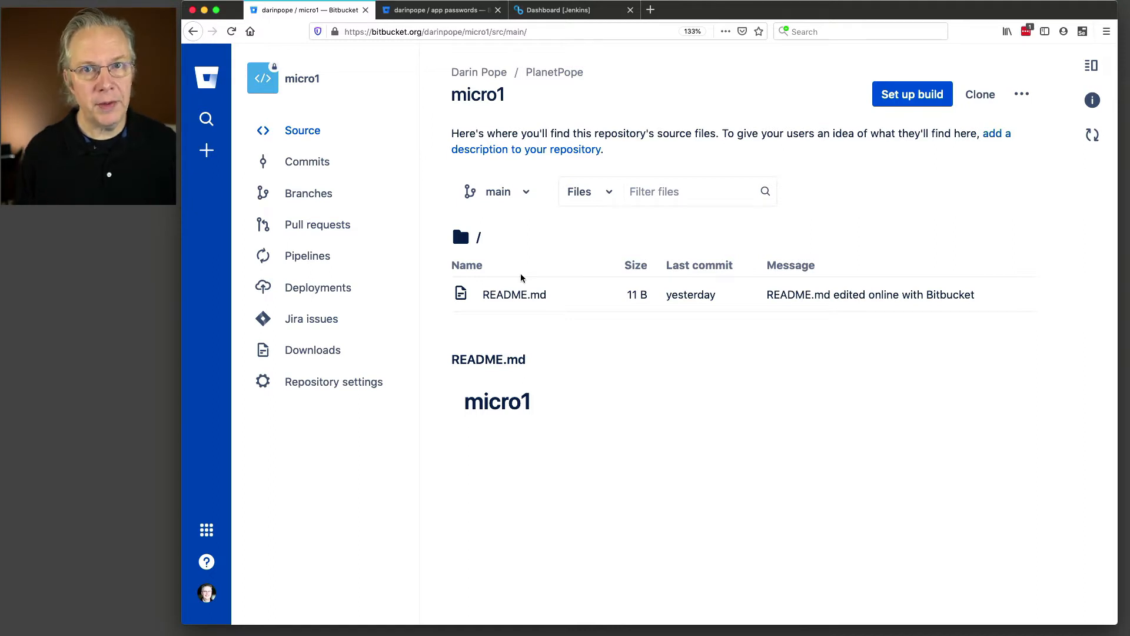
key(ctrl+Tab)
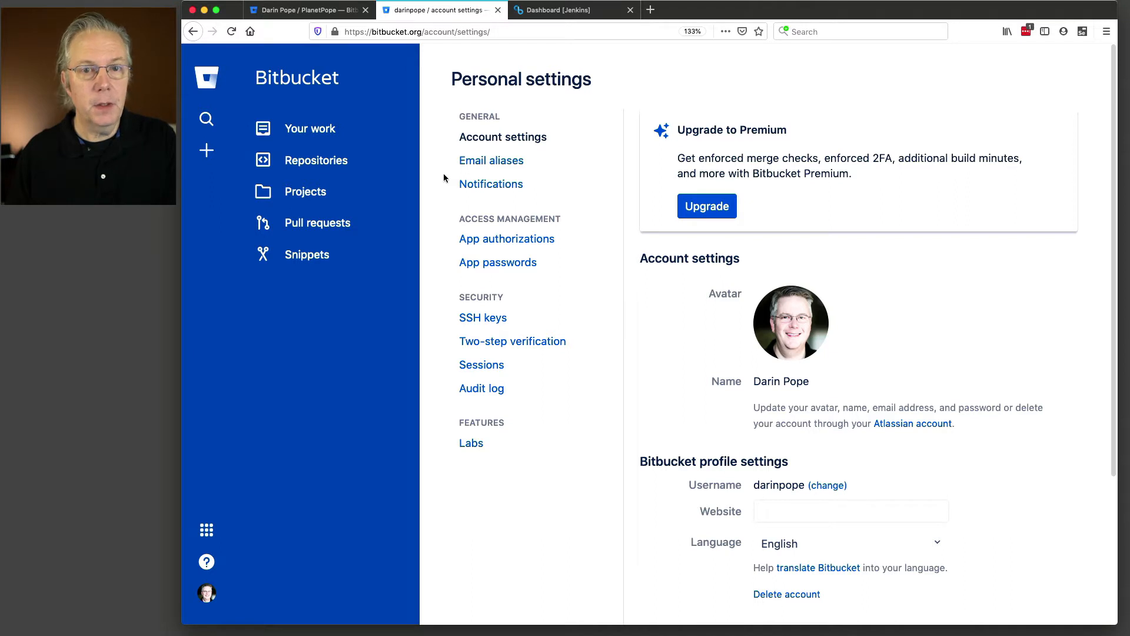
- Start a new app password labelled cbci- plus the username, with Pull requests Read and Webhooks Read and write
click(502, 262)
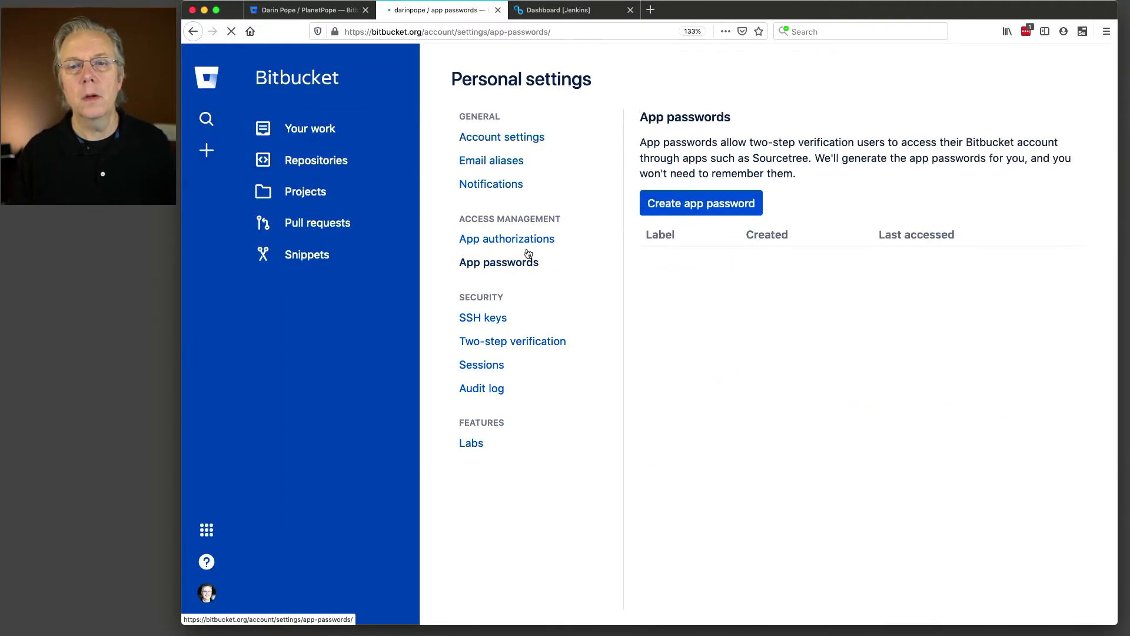
click(697, 211)
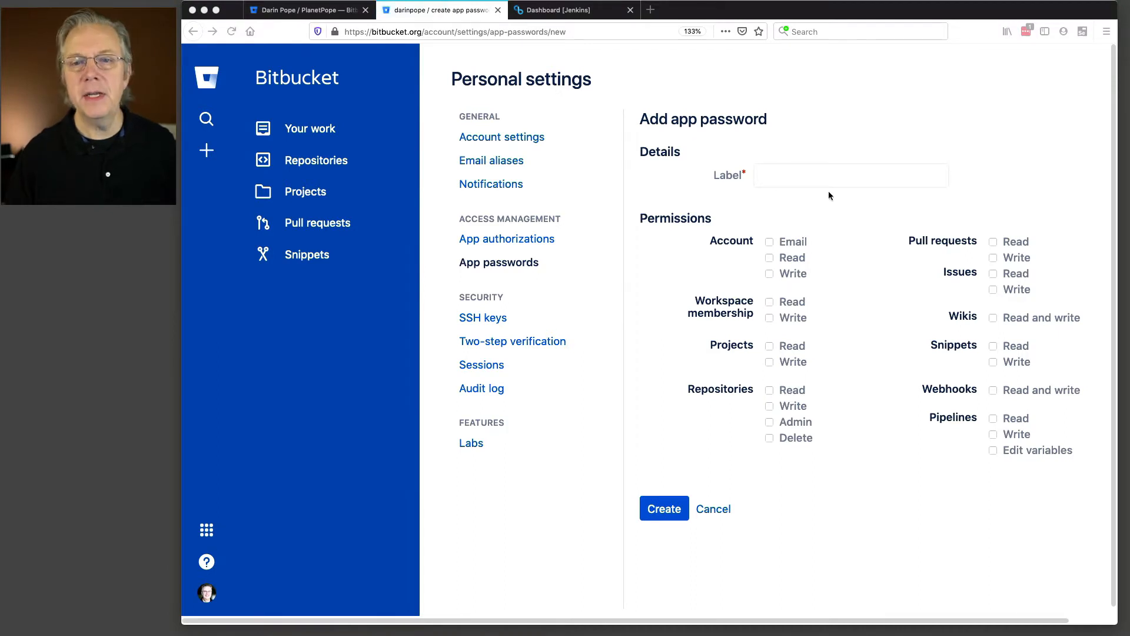
click(817, 173)
click(817, 174)
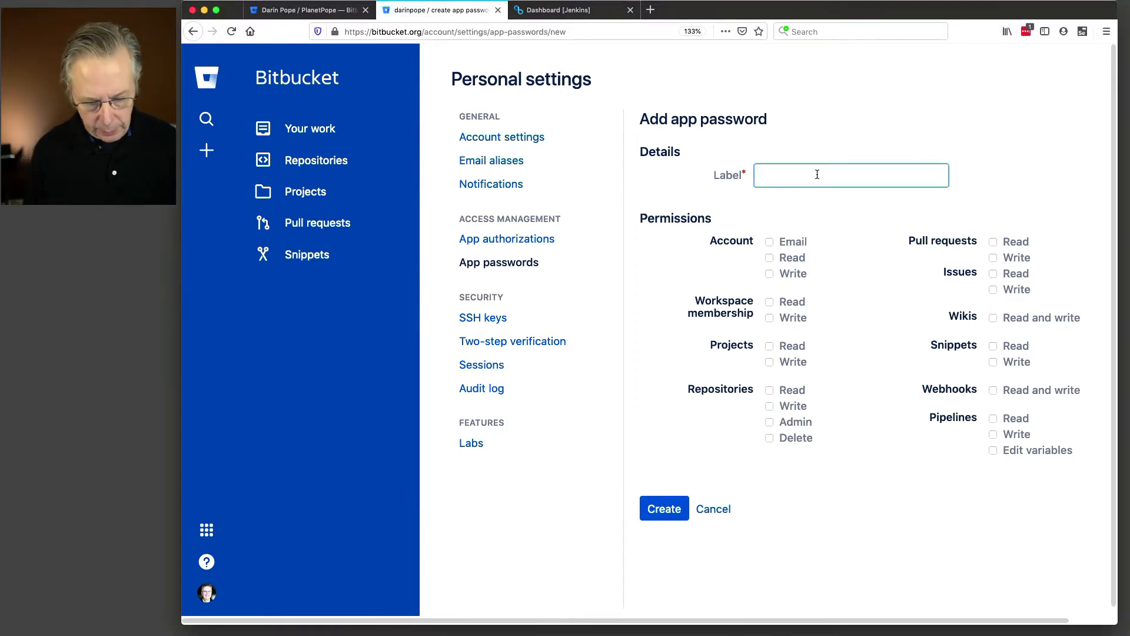
text(cbc0)
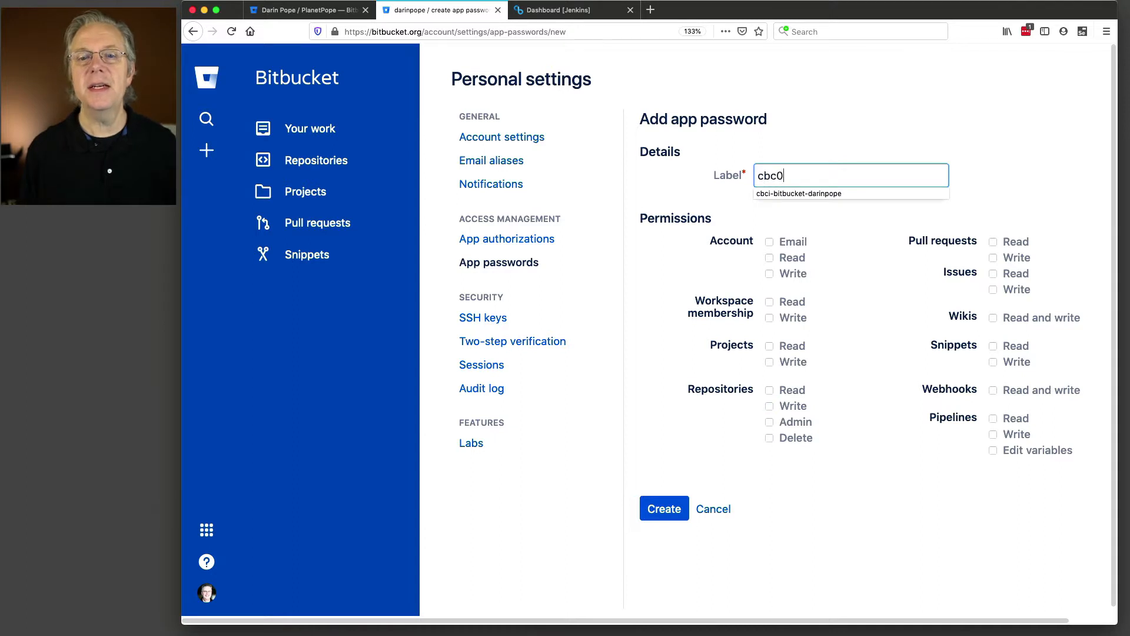
key(BackSpace)
text(i)
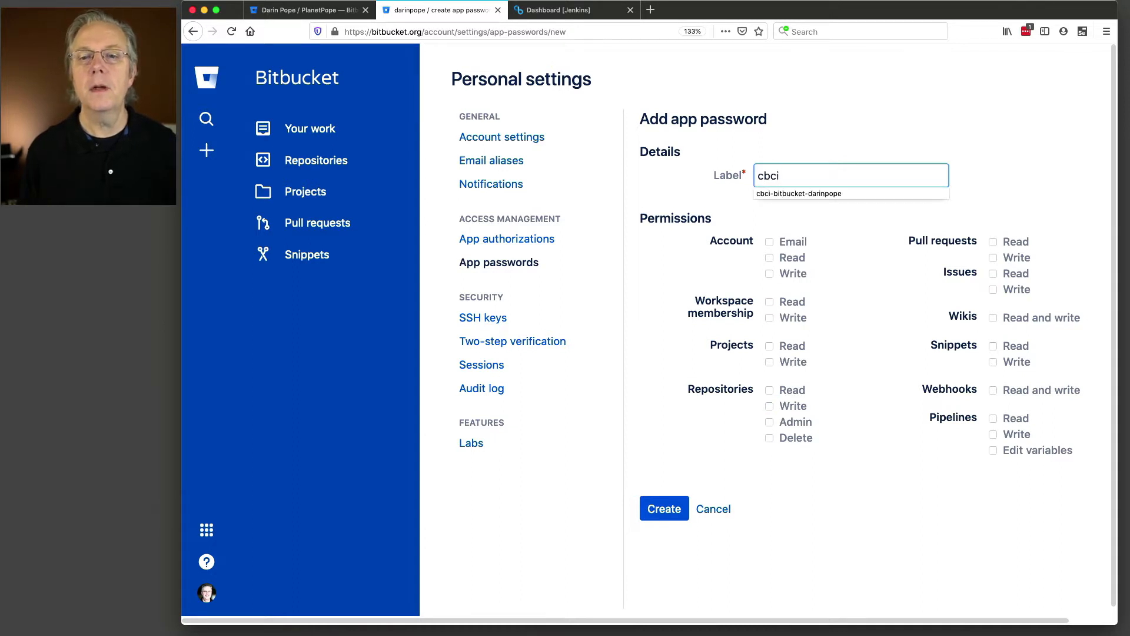
text(-darinpope)
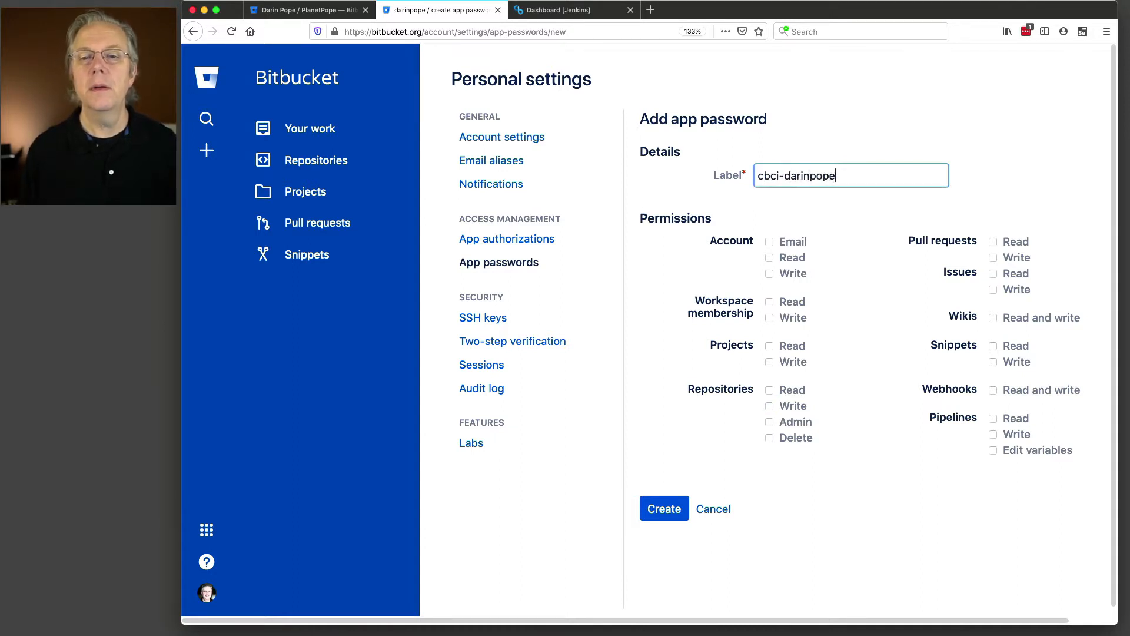
key(Tab)
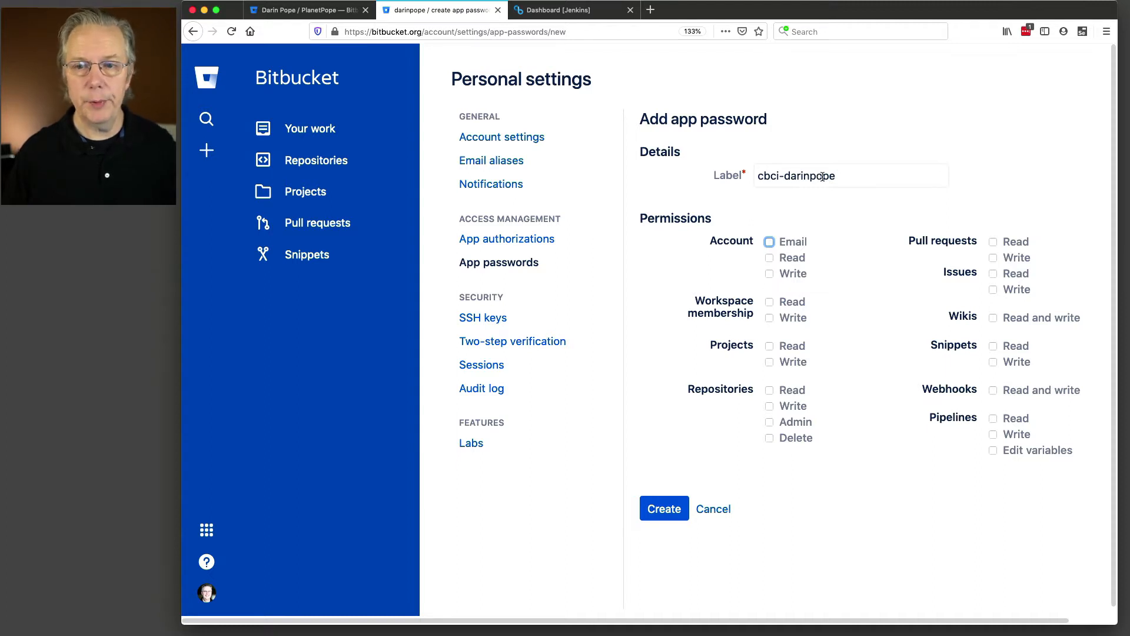
click(992, 244)
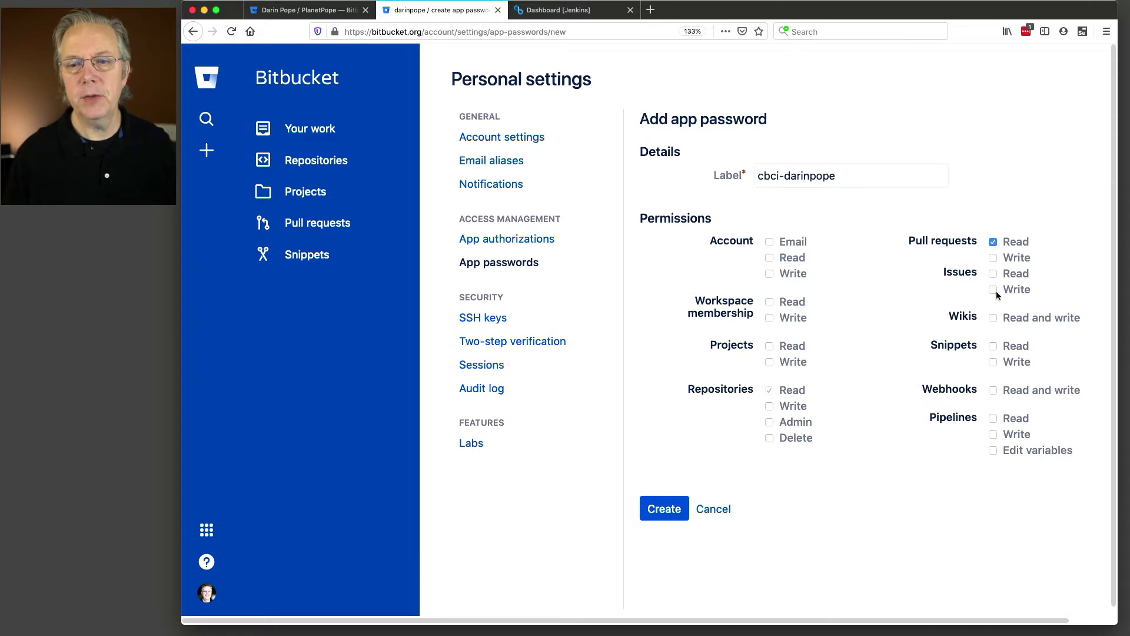
click(994, 390)
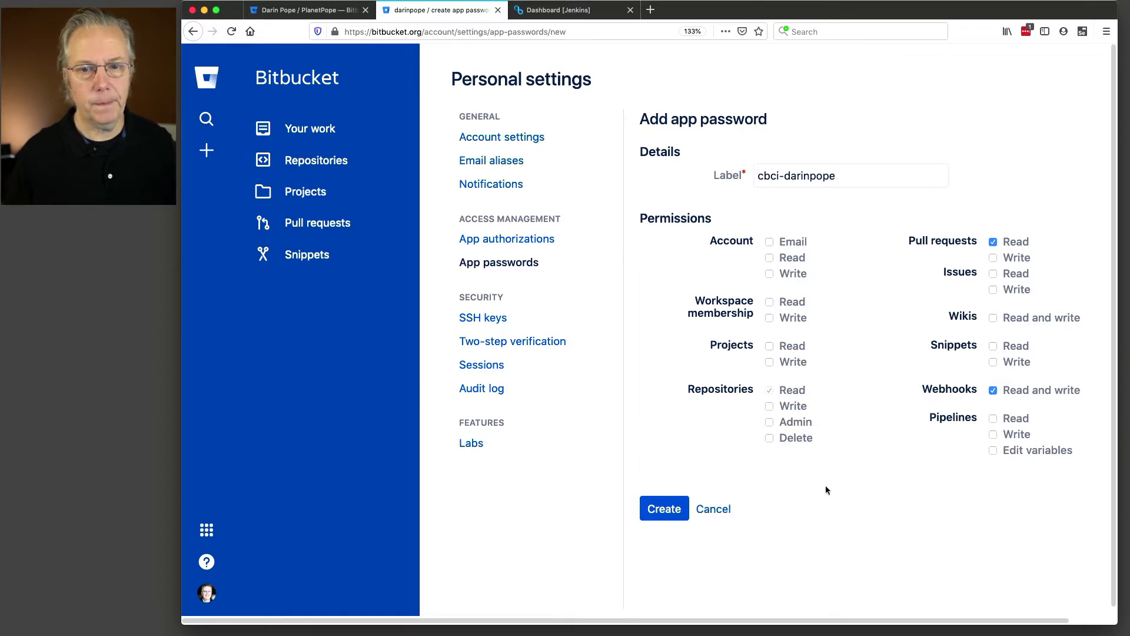
- Create the cbci app password, copy the generated value, and return to the Jenkins dashboard
click(663, 509)
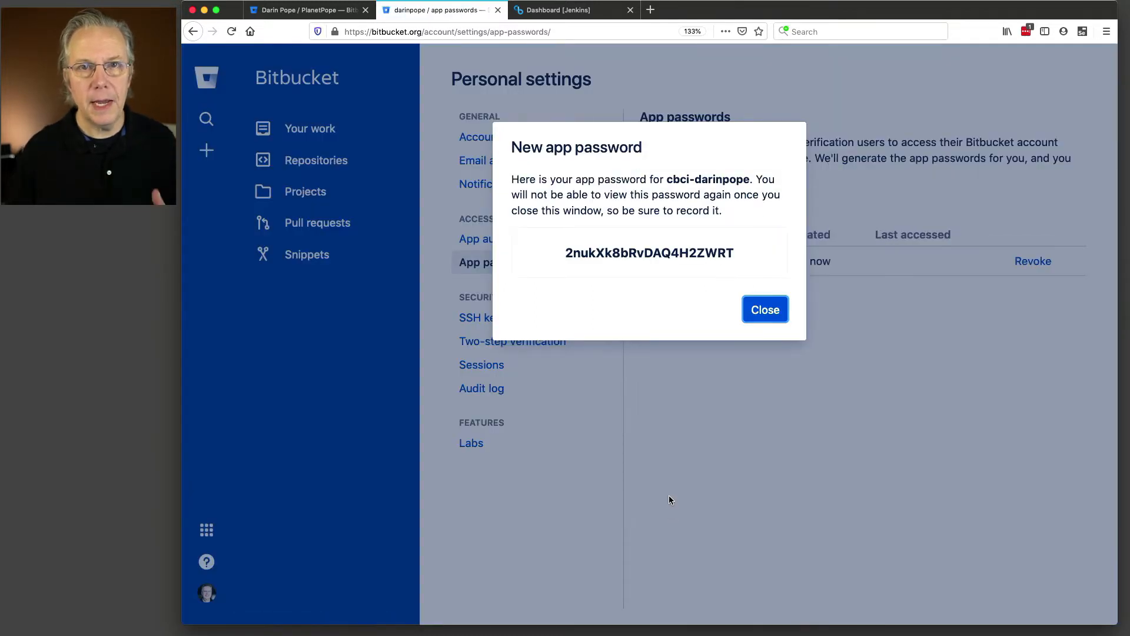
double_click(650, 254)
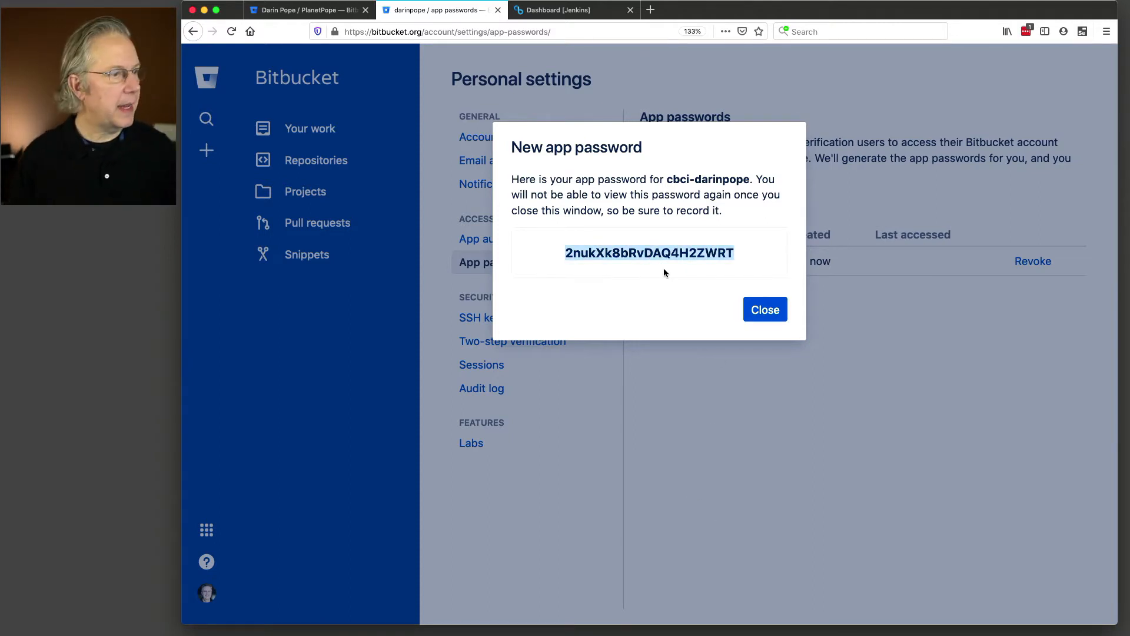
key(super+Tab)
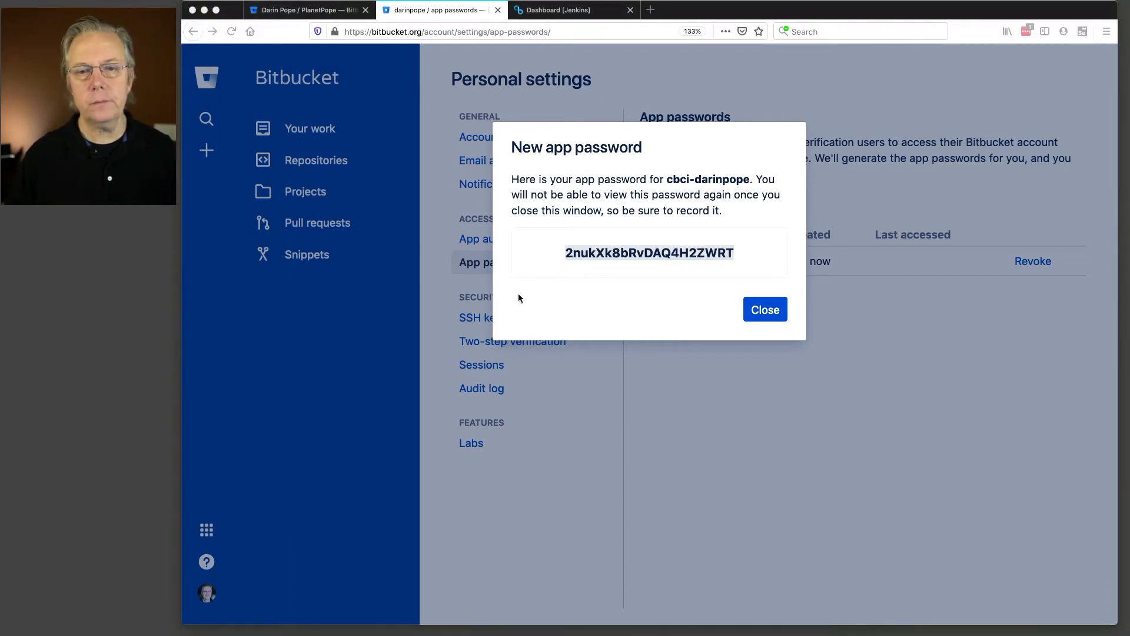
key(super+Tab)
click(763, 312)
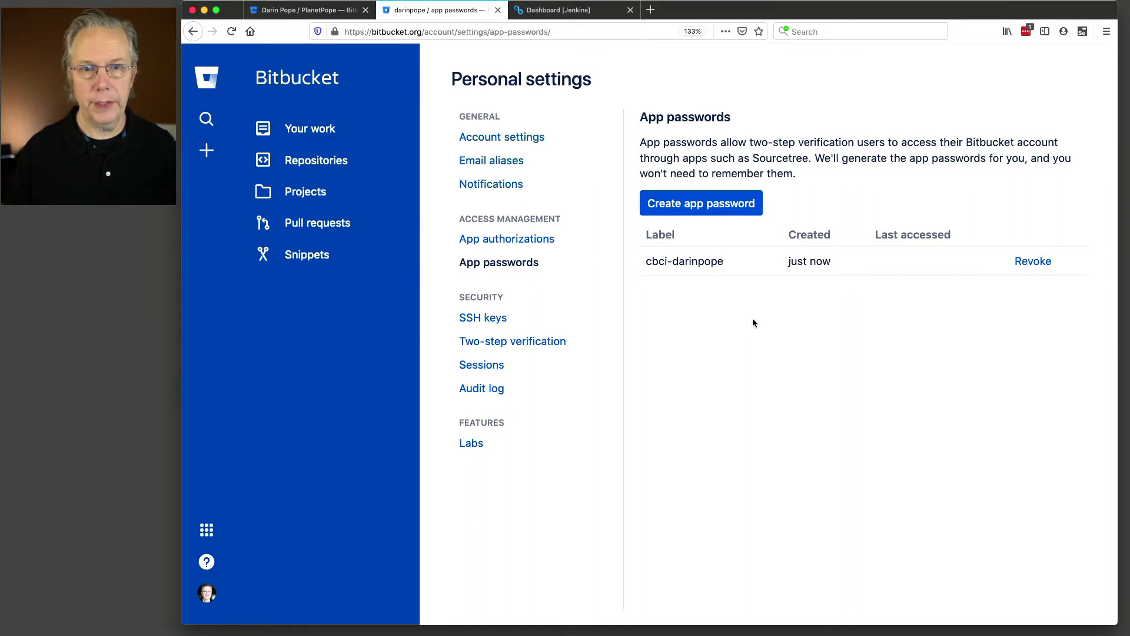
click(588, 12)
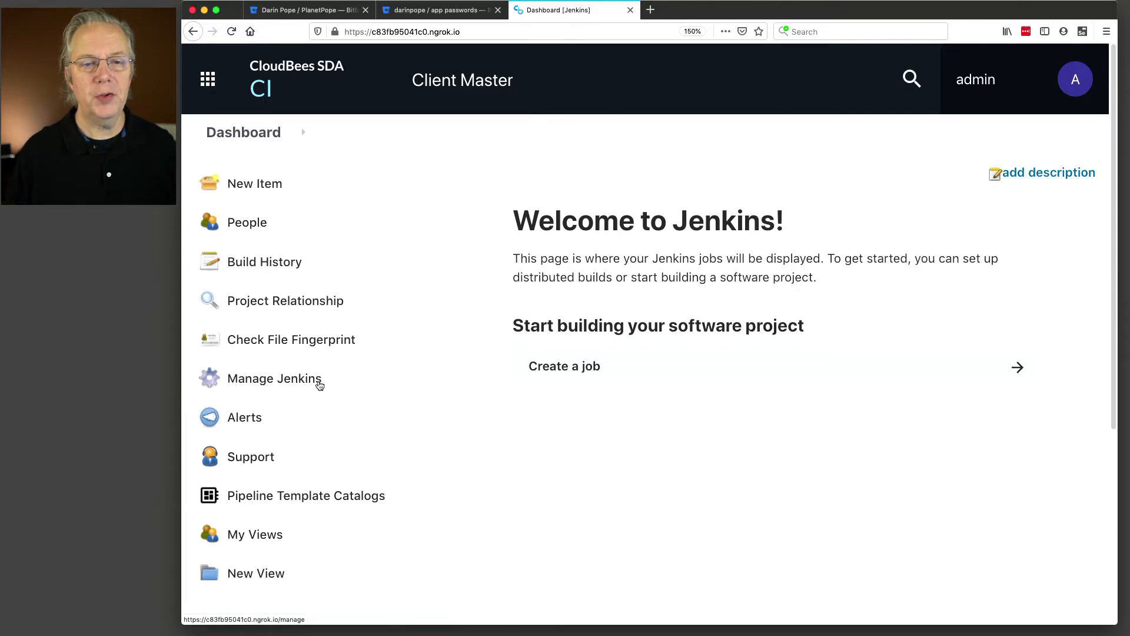
- Go to Manage Jenkins > Credentials > global domain and start adding a new credential
click(292, 380)
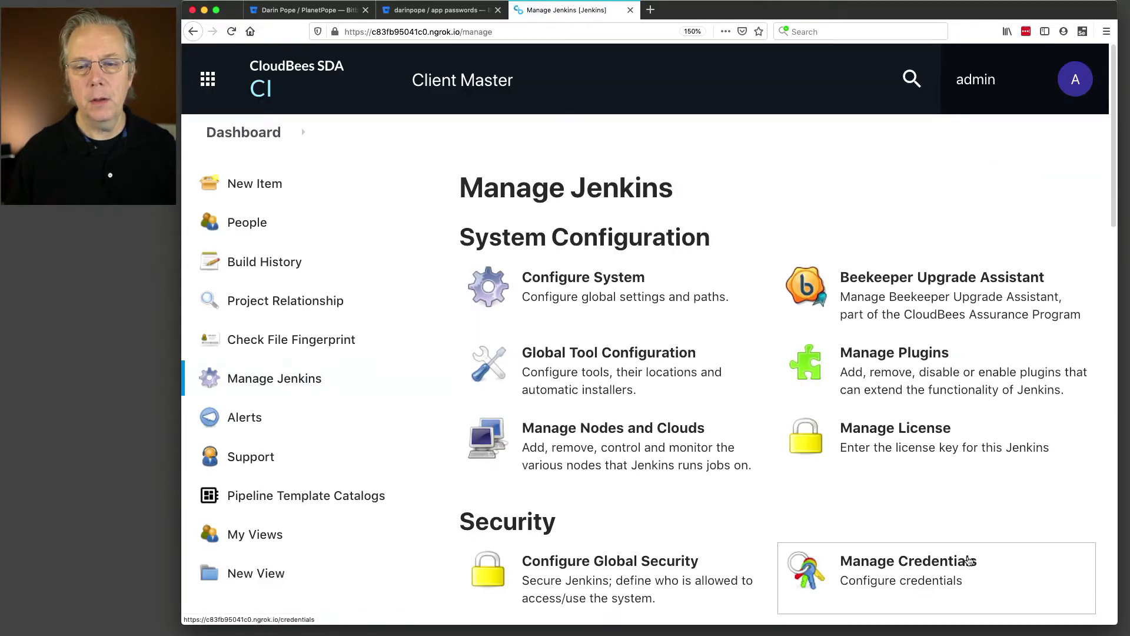
click(940, 574)
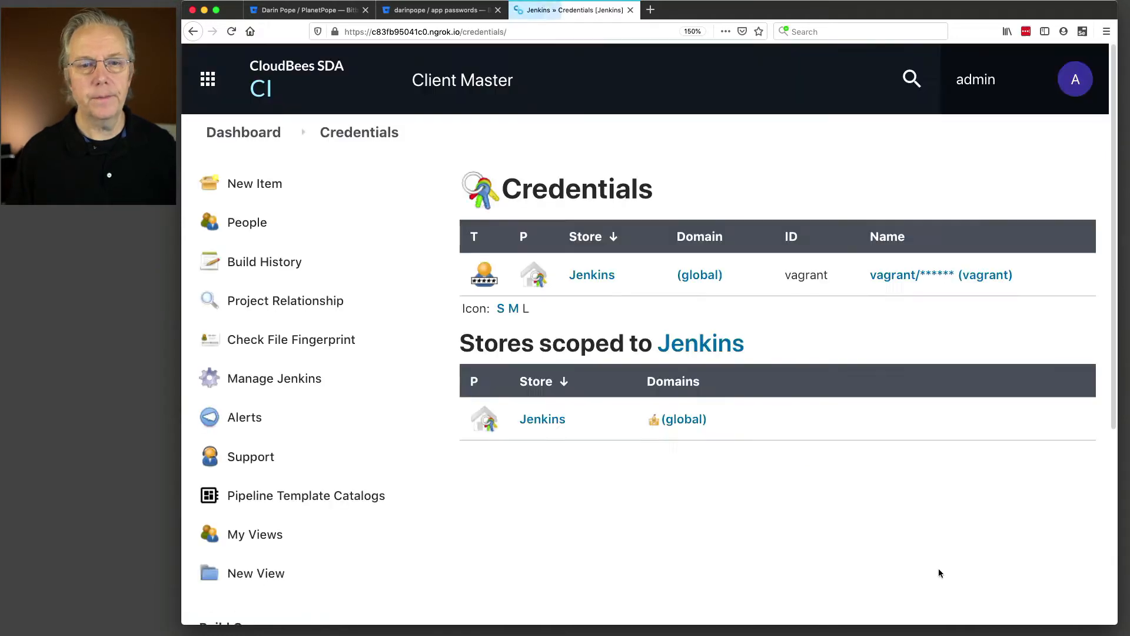
click(692, 423)
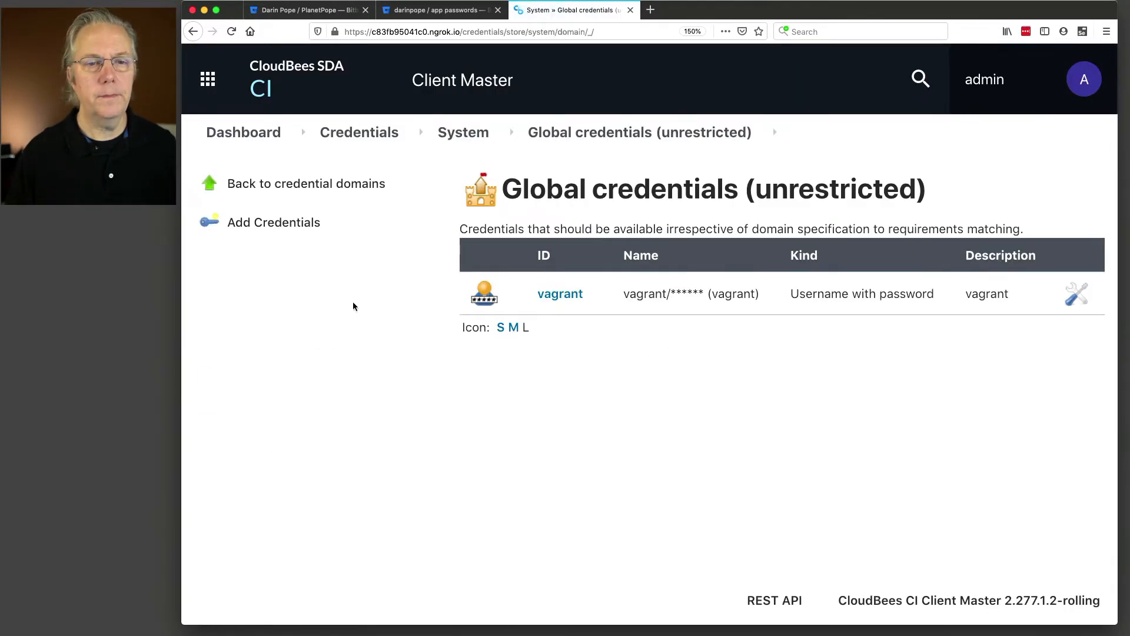
click(297, 229)
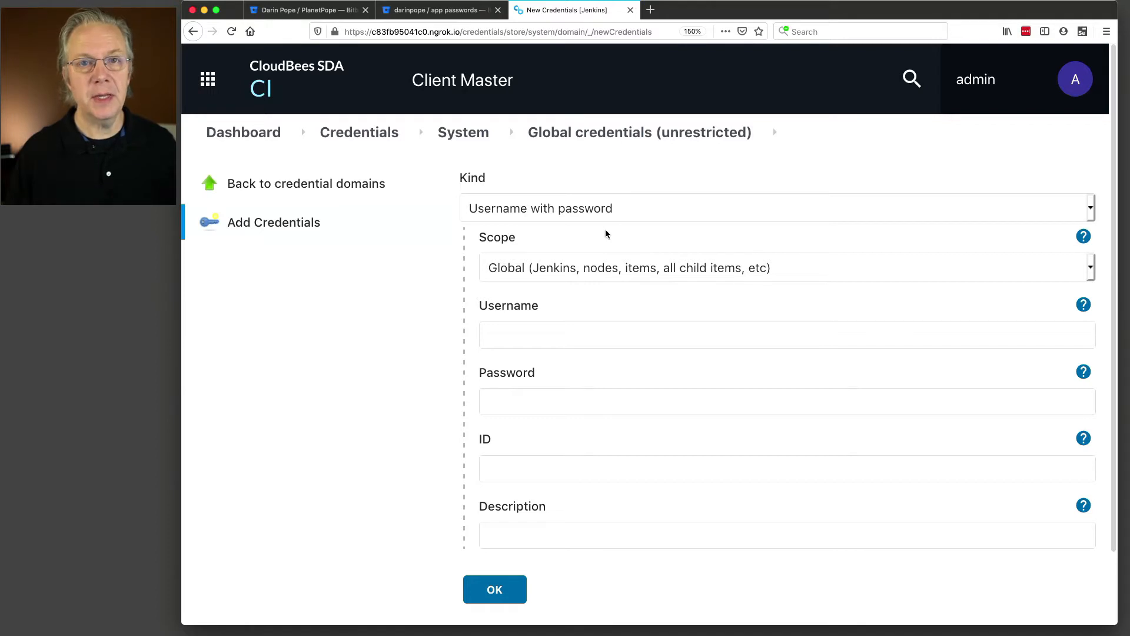
- Enter the Bitbucket username and paste the Bitbucket app password as the credential's password
click(566, 334)
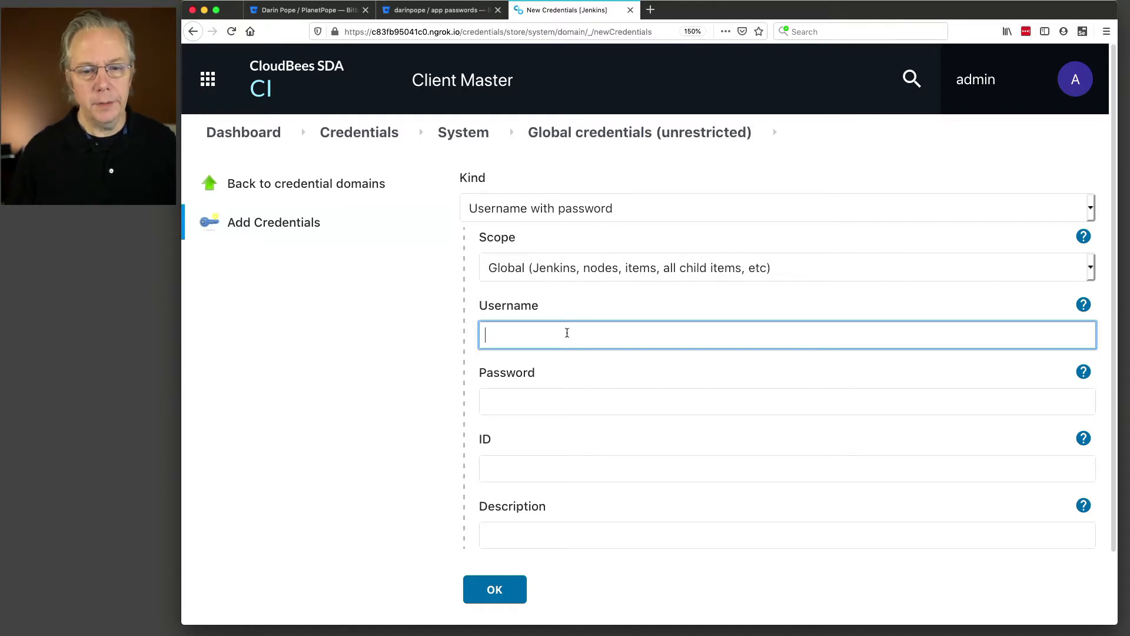
text(darinpope)
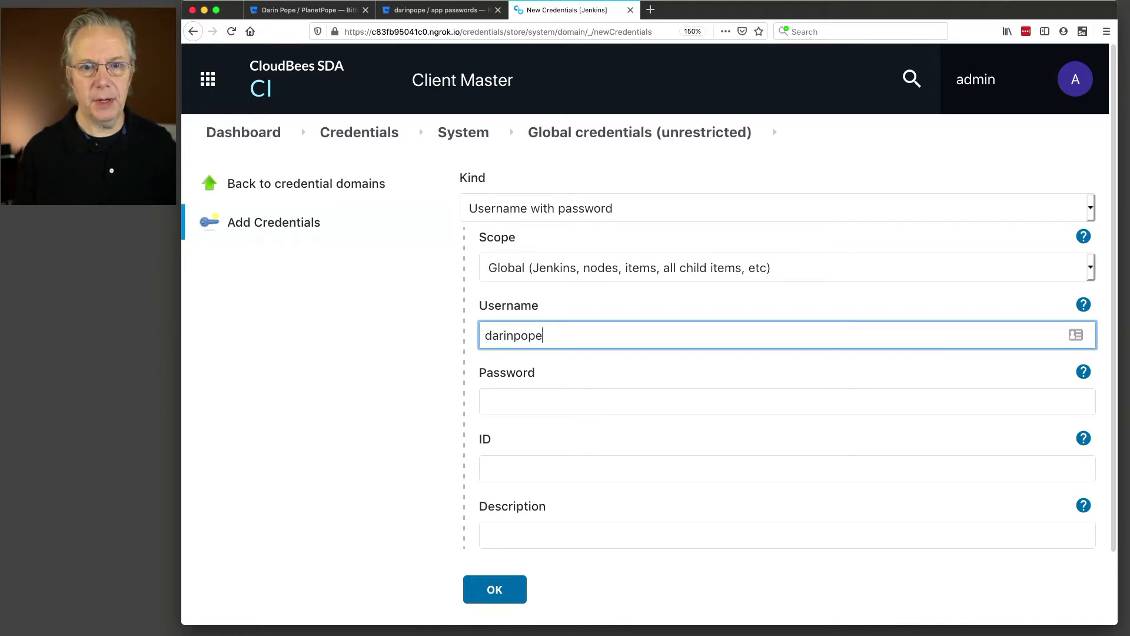
key(Tab)
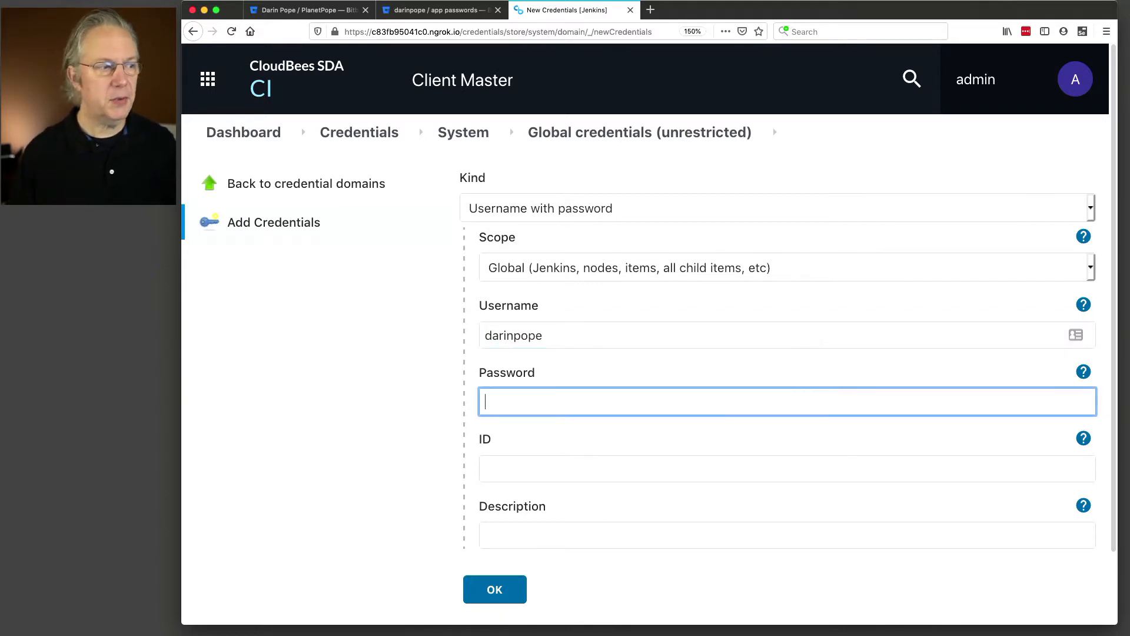
key(super+Tab)
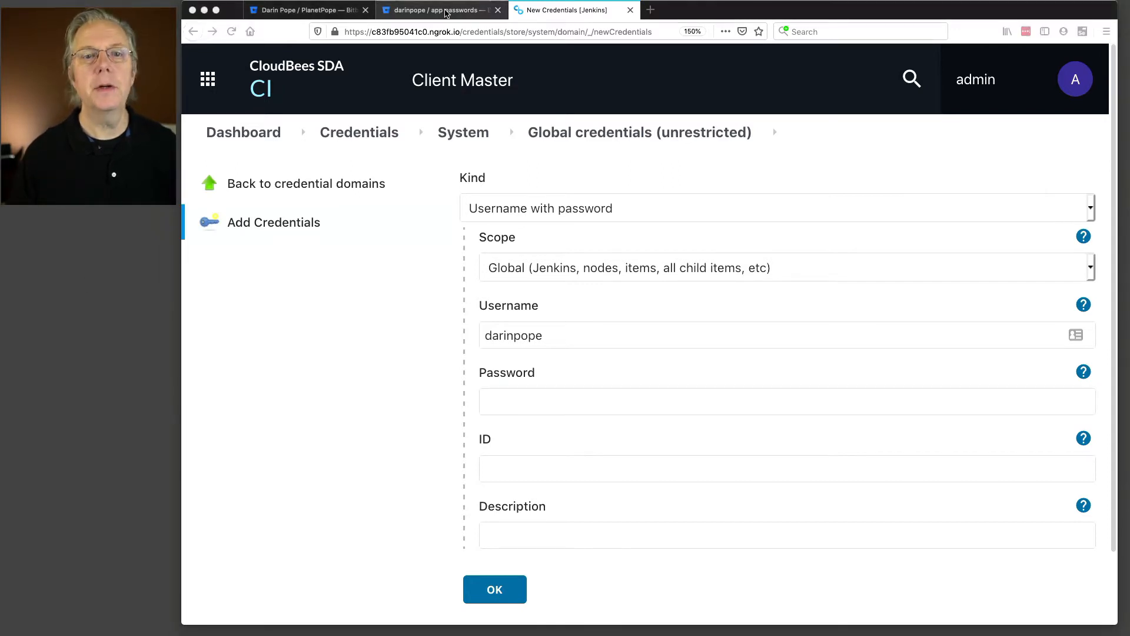
click(306, 10)
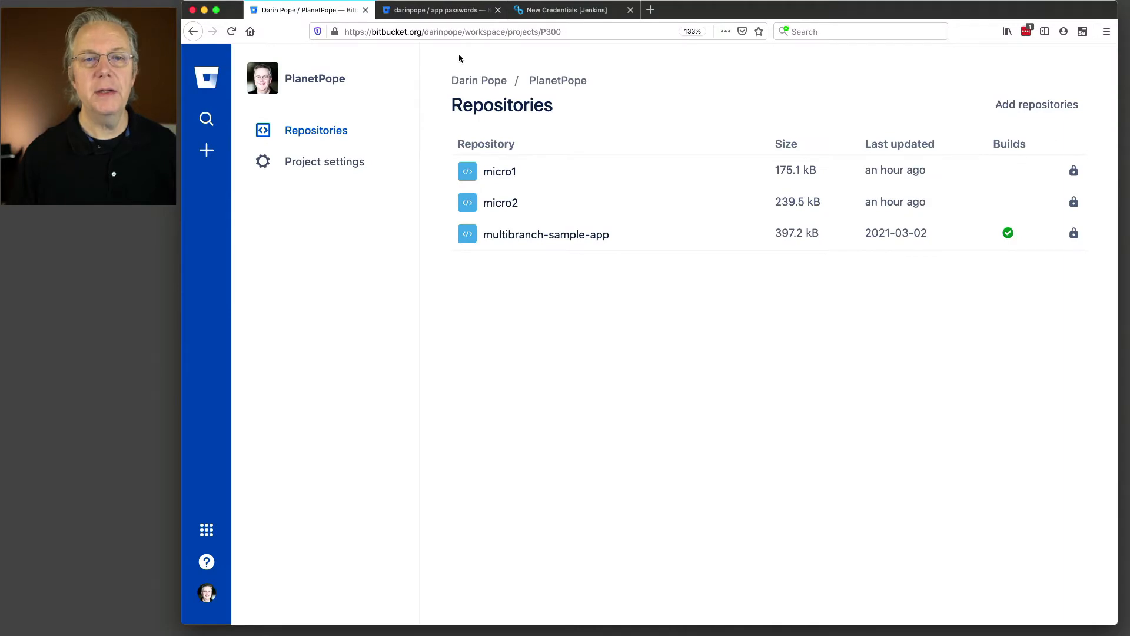
click(451, 12)
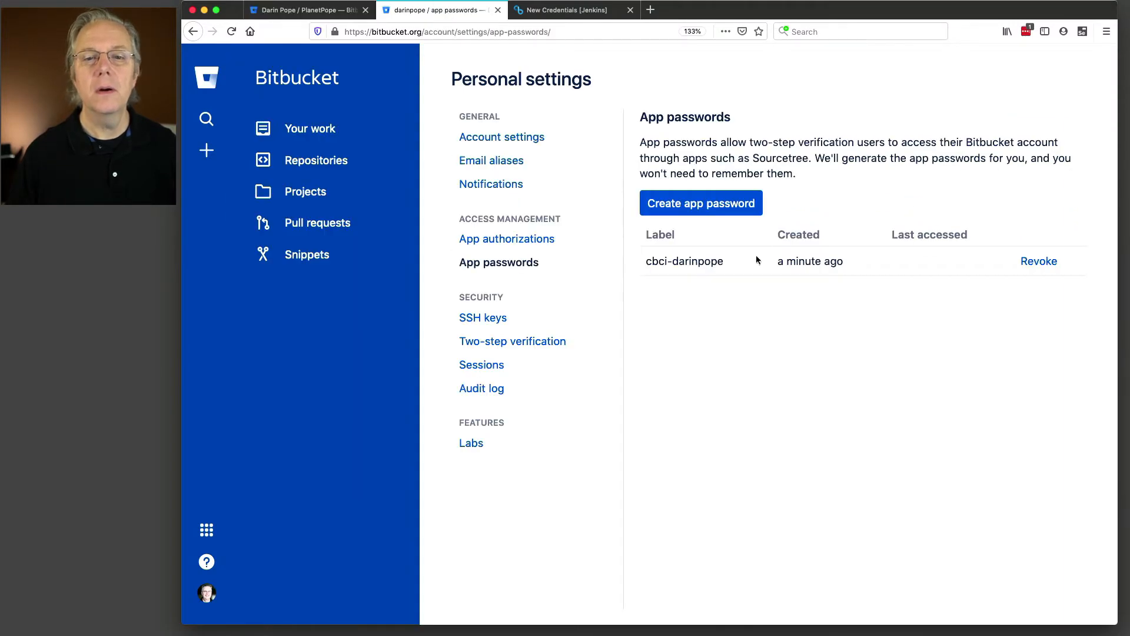
click(559, 10)
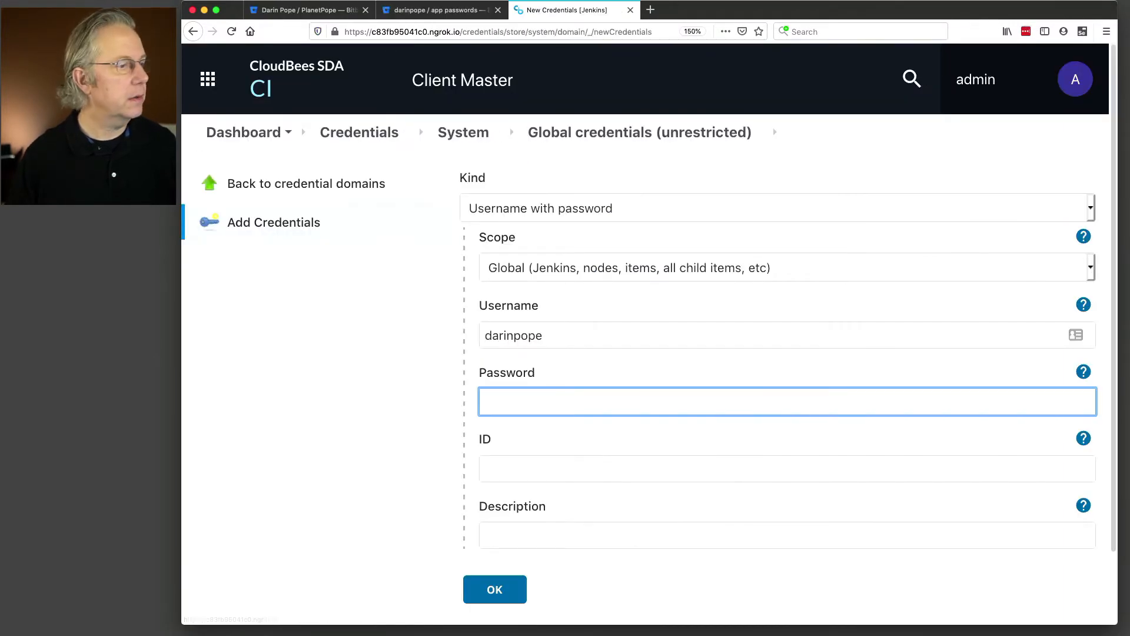
key(super+Tab)
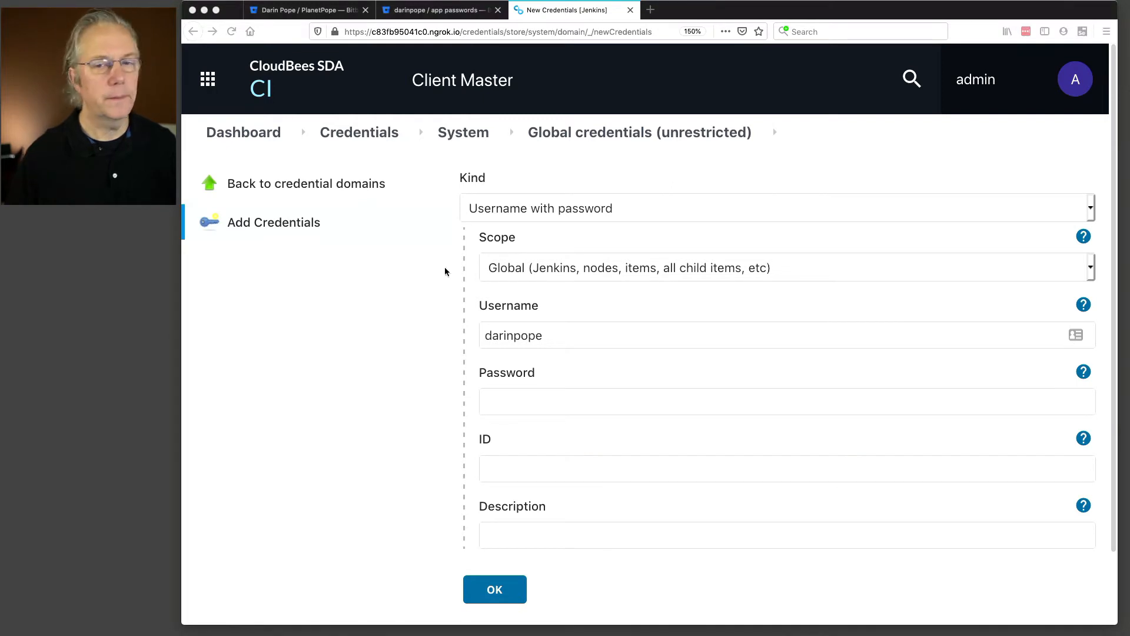
click(618, 399)
key(super+v)
- Give the credential ID cbci- plus the username, copy it into Description, and save
click(580, 467)
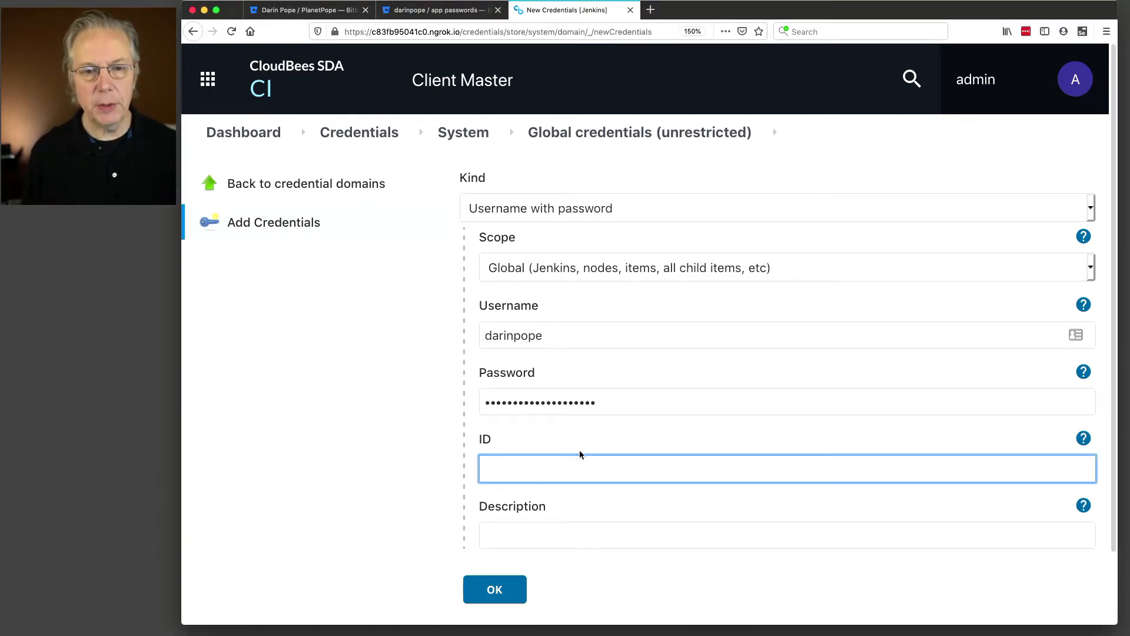
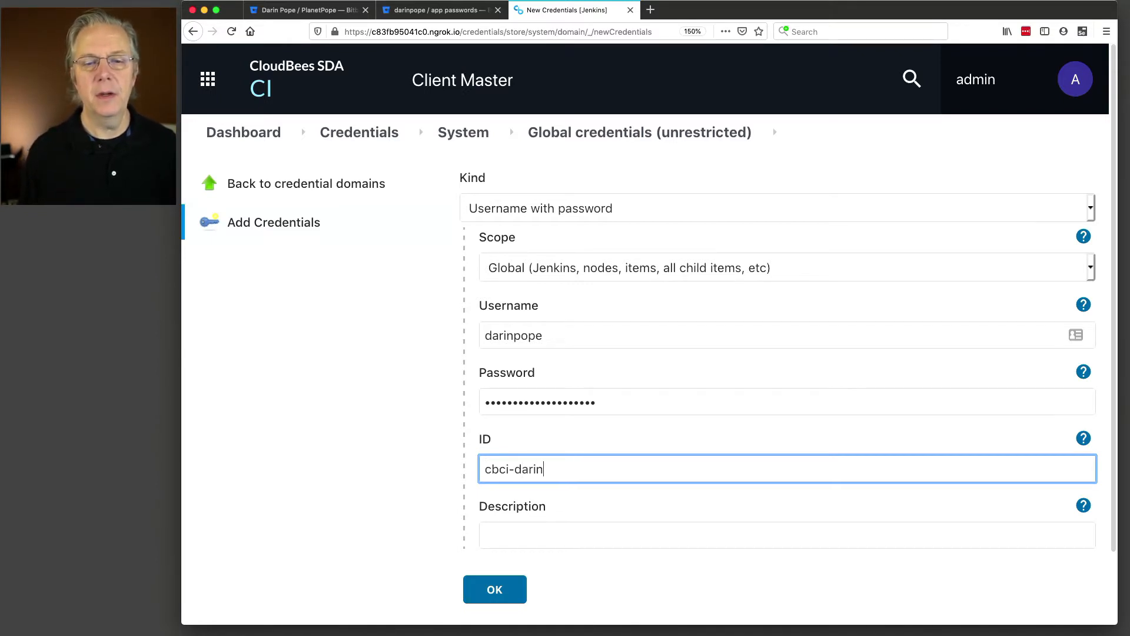
key(Tab)
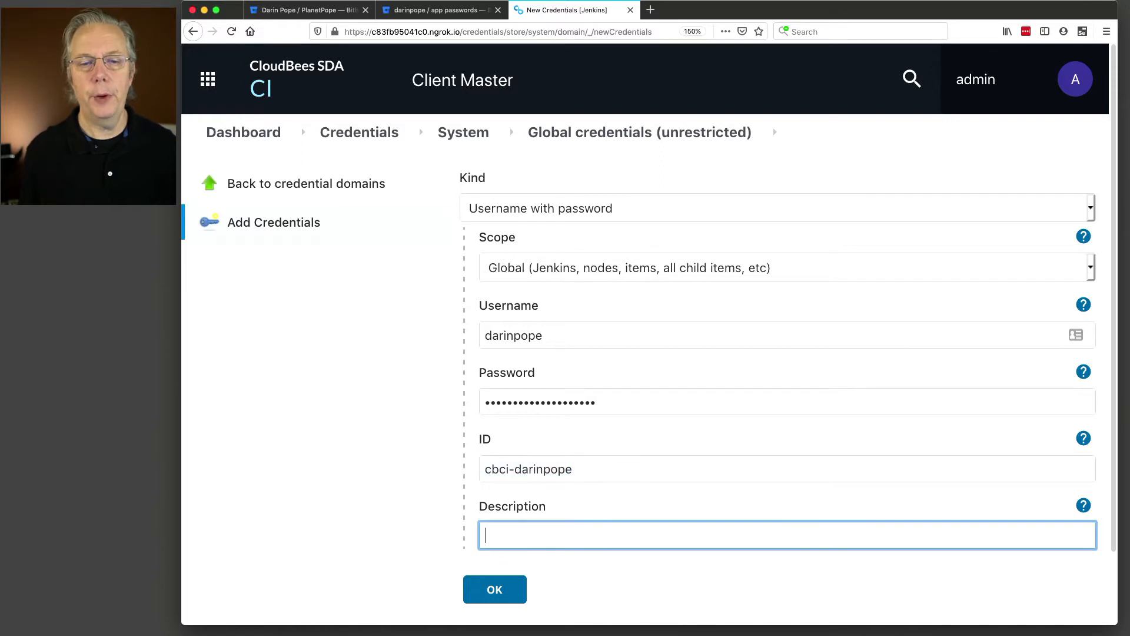
key(super+z)
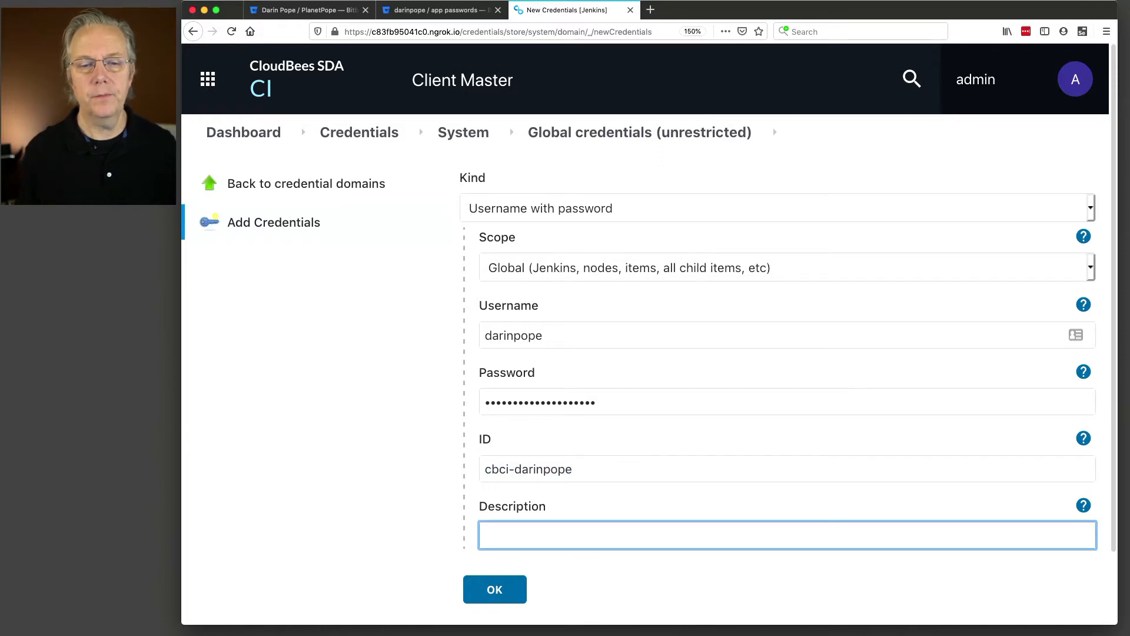
drag(490, 466, 601, 471)
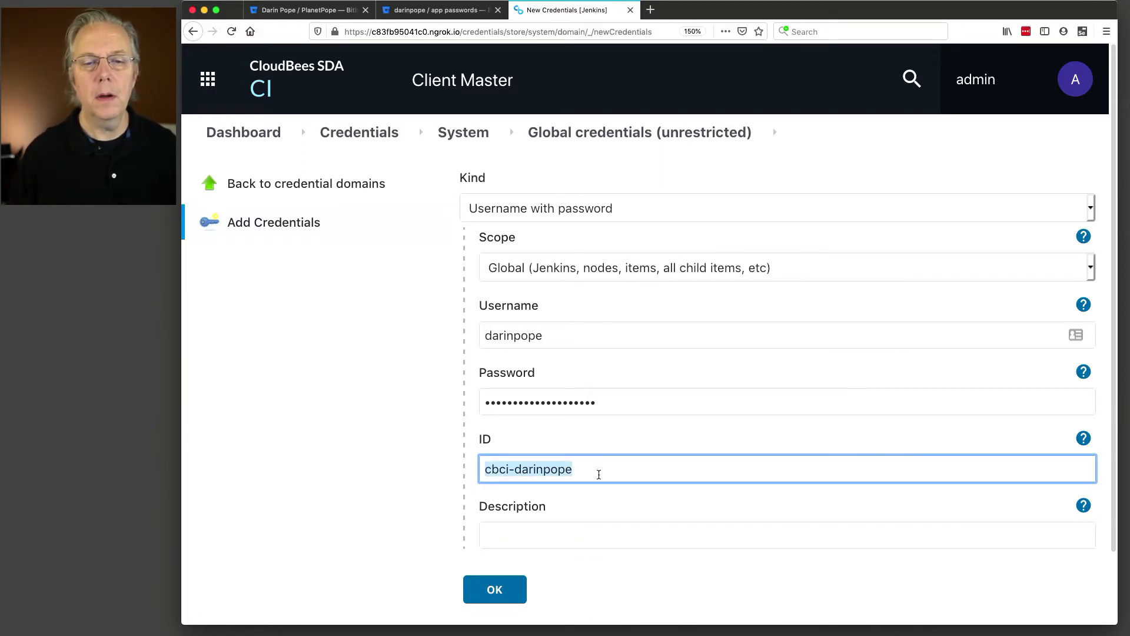
key(super+c)
click(580, 530)
key(super+v)
click(518, 588)
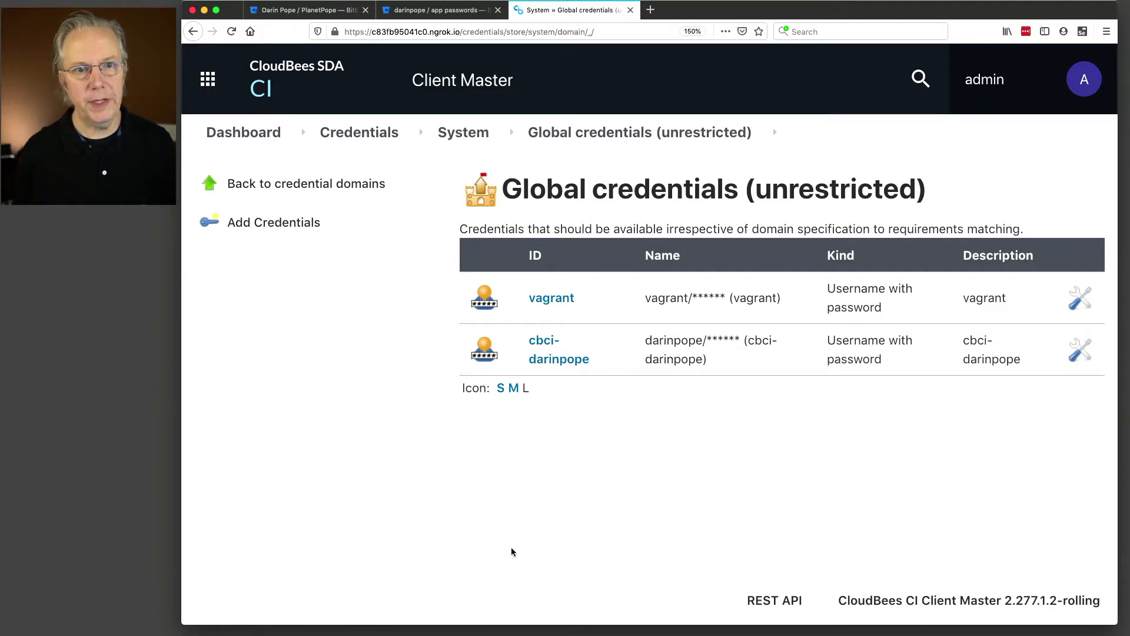
- Open the system configuration and add a Bitbucket Server endpoint
click(258, 142)
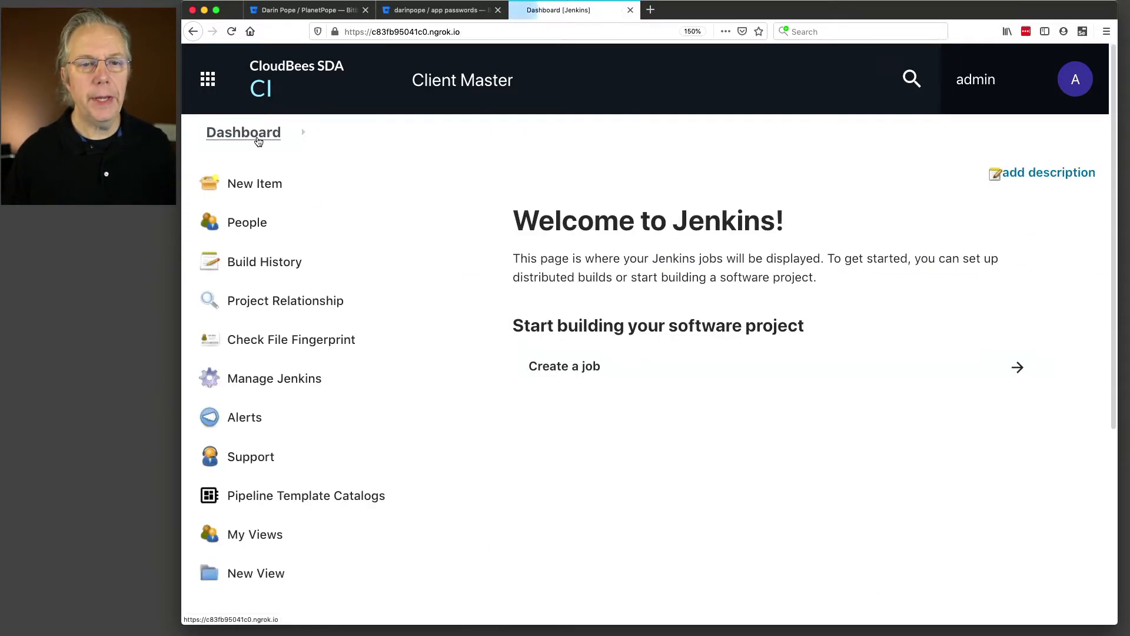
click(300, 384)
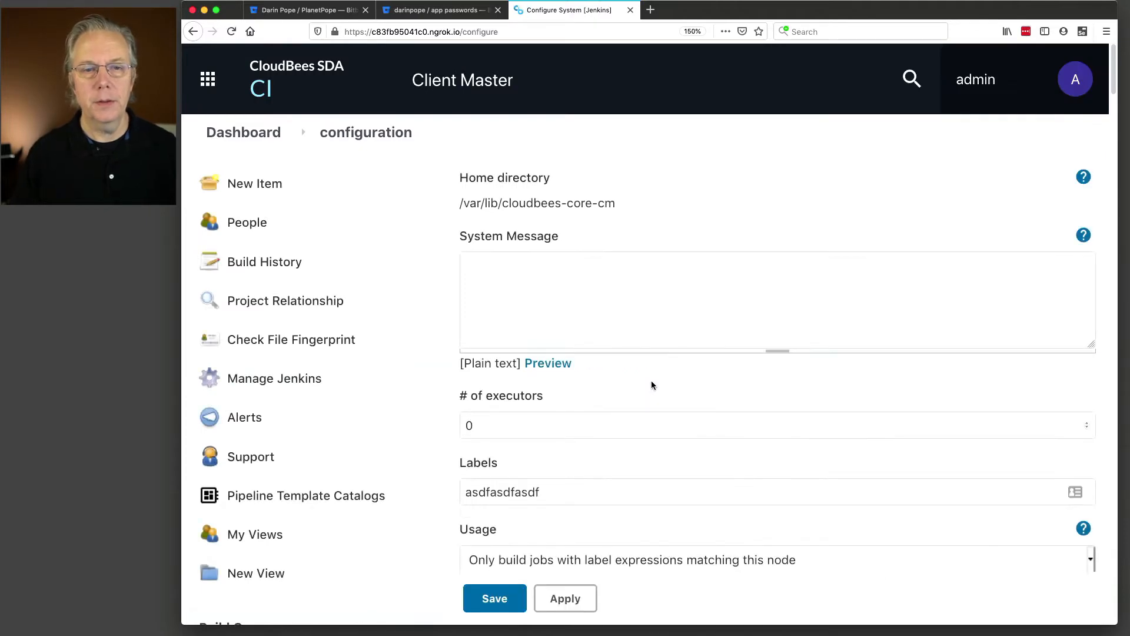
scroll(654, 386, down, 12)
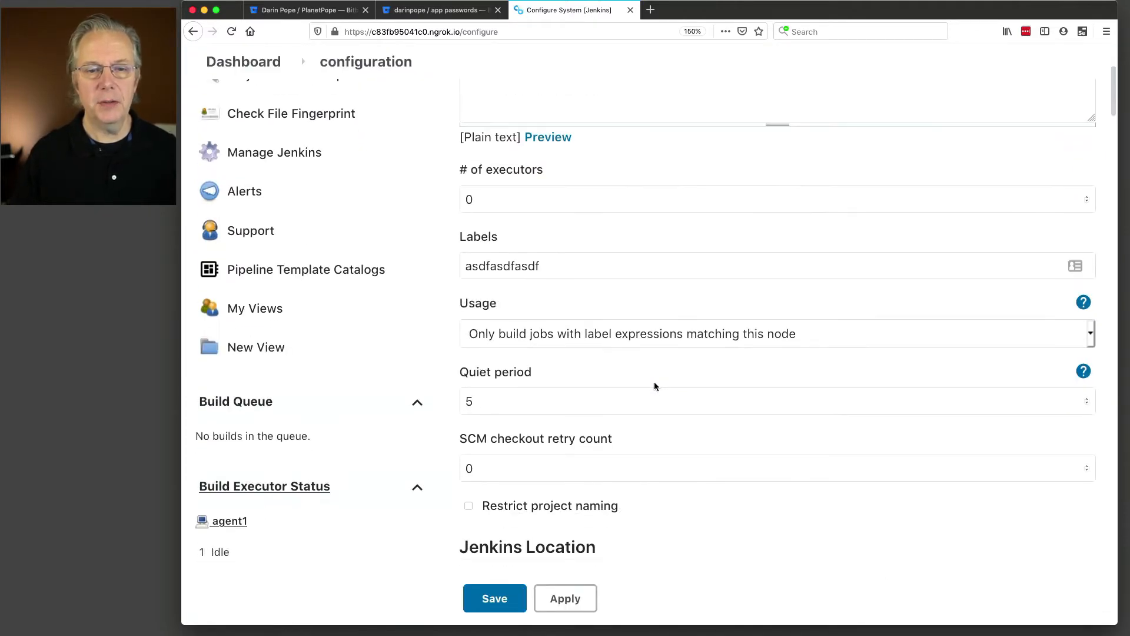
scroll(654, 382, down, 10)
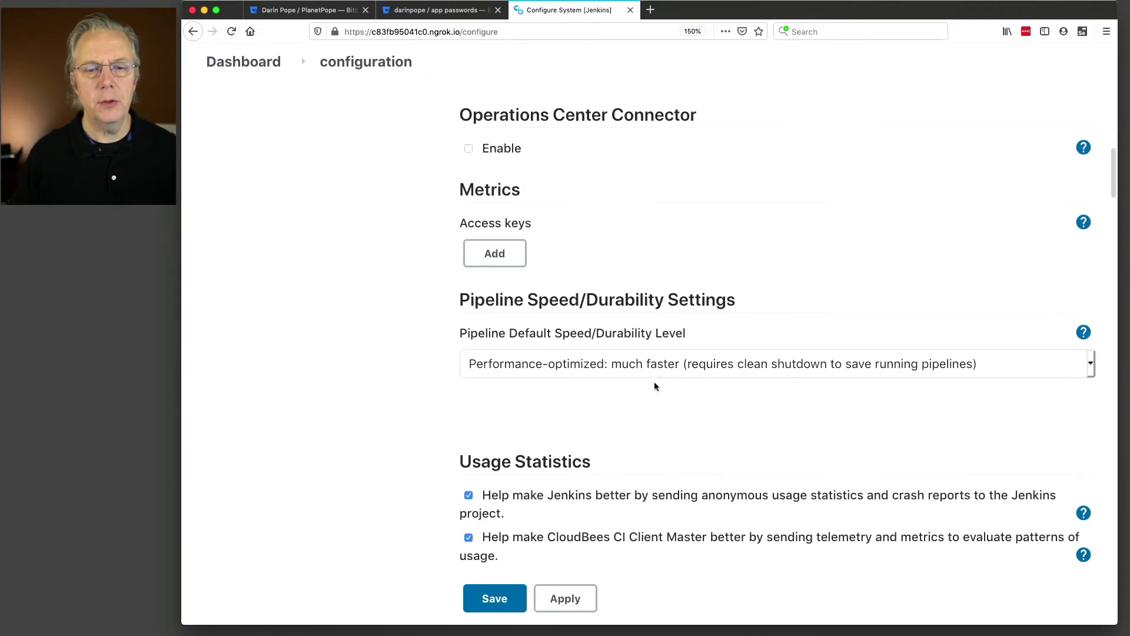
scroll(654, 385, down, 8)
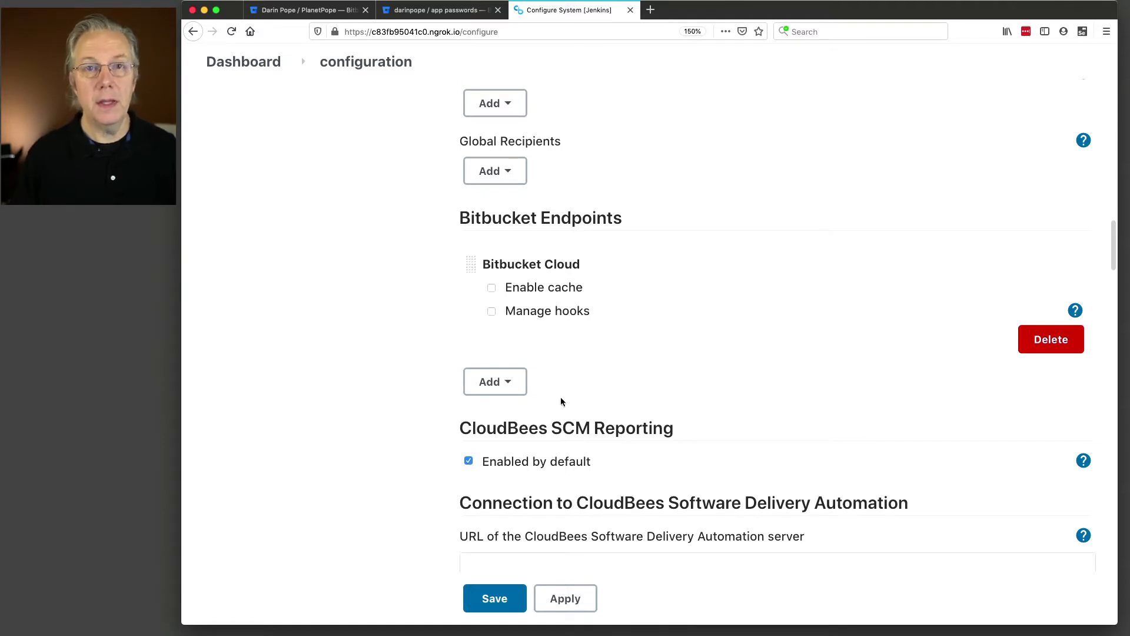
click(514, 387)
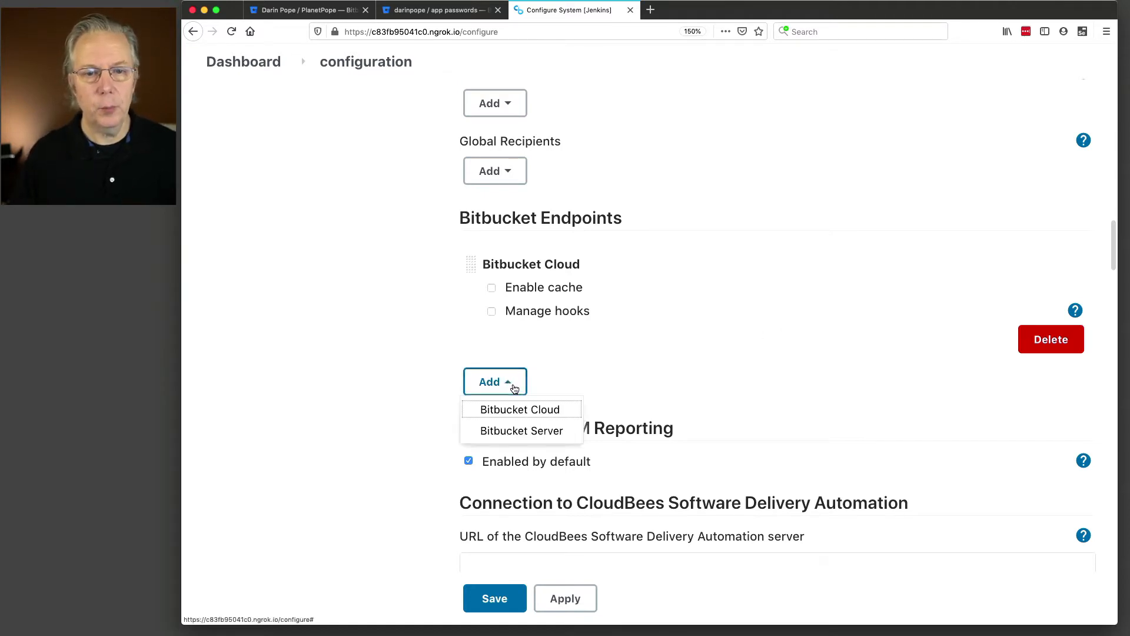
click(522, 430)
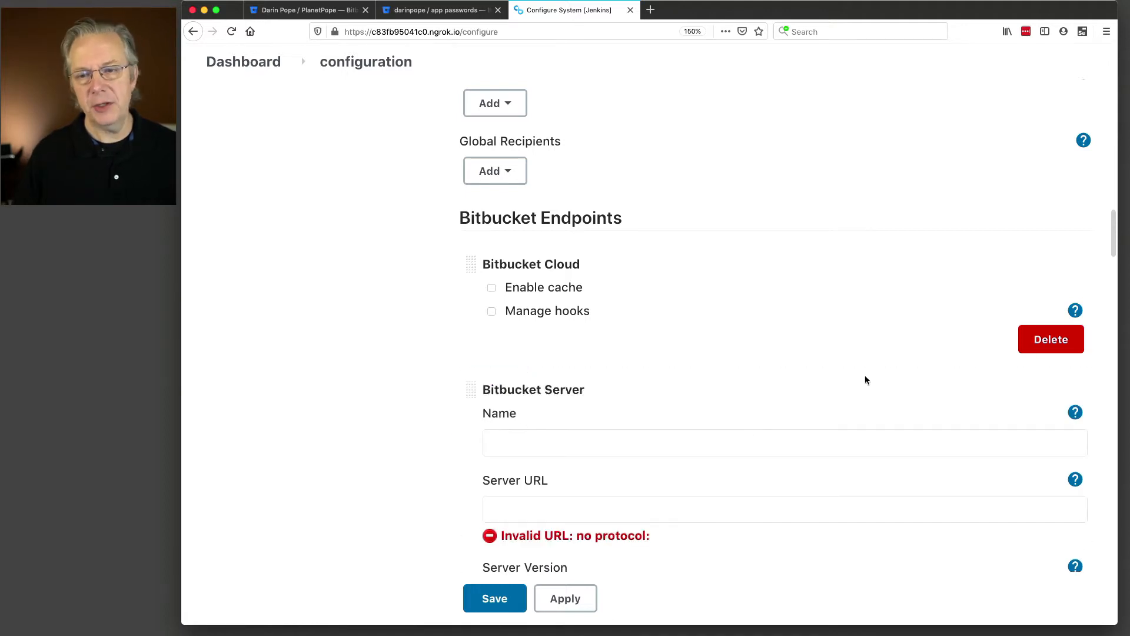
- Remove the existing Bitbucket Cloud and Server endpoints and add a fresh Bitbucket Cloud endpoint
click(1042, 341)
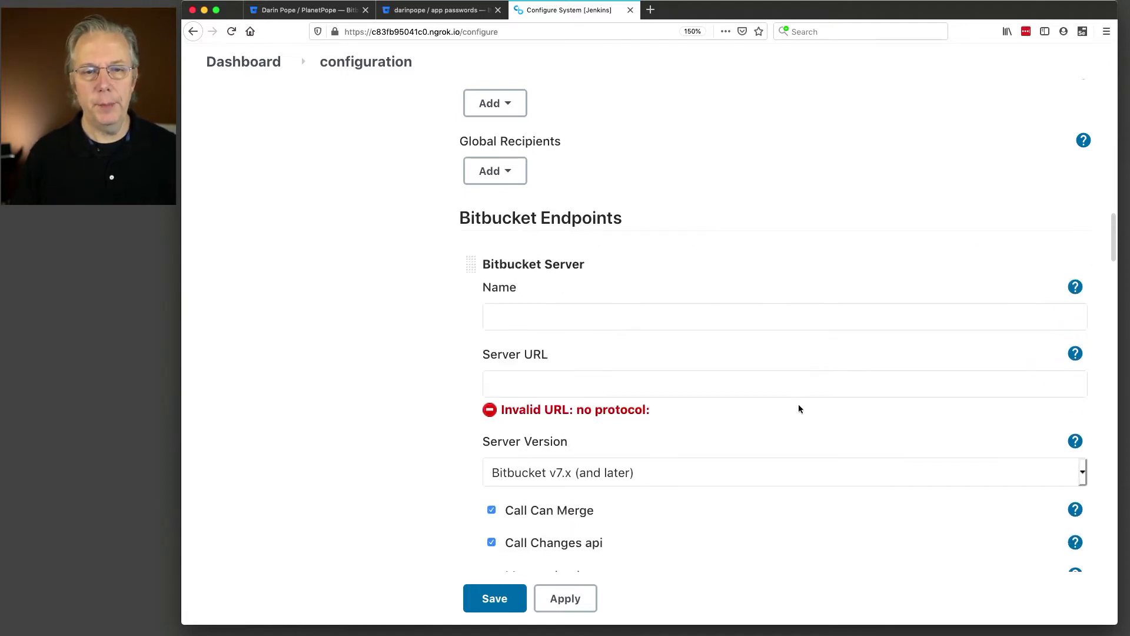
scroll(798, 404, down, 2)
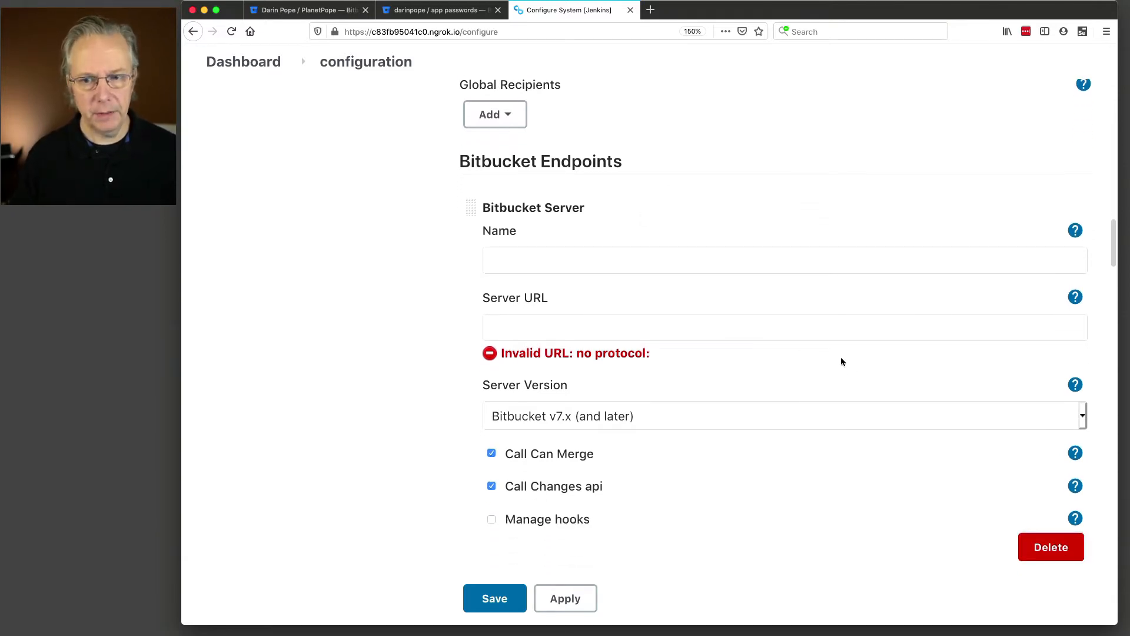
click(1050, 546)
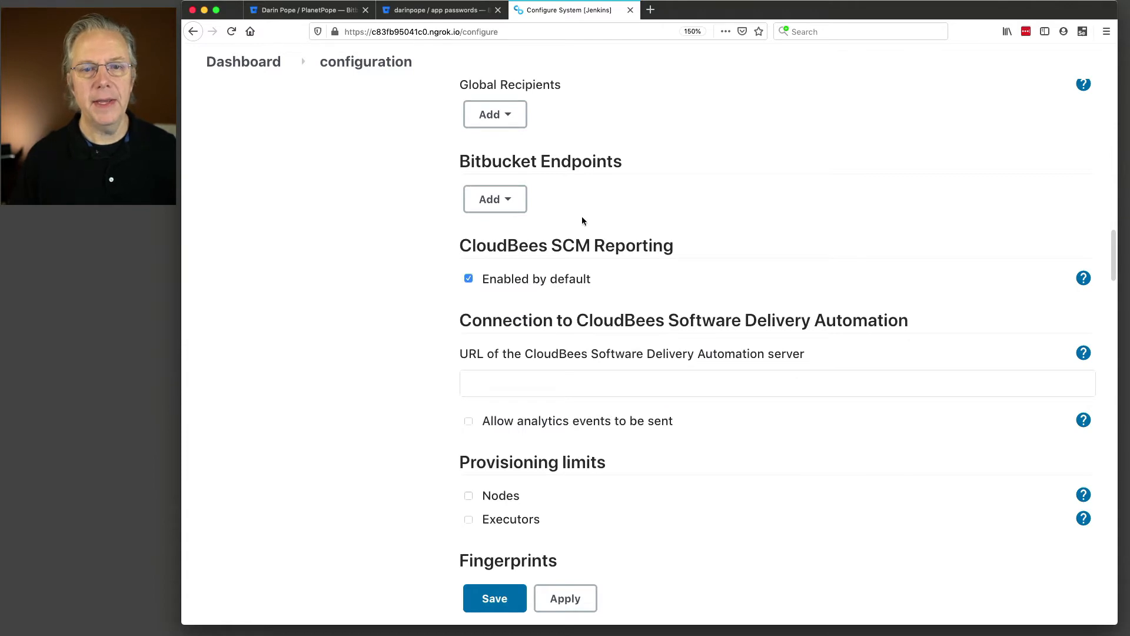
click(514, 206)
click(518, 228)
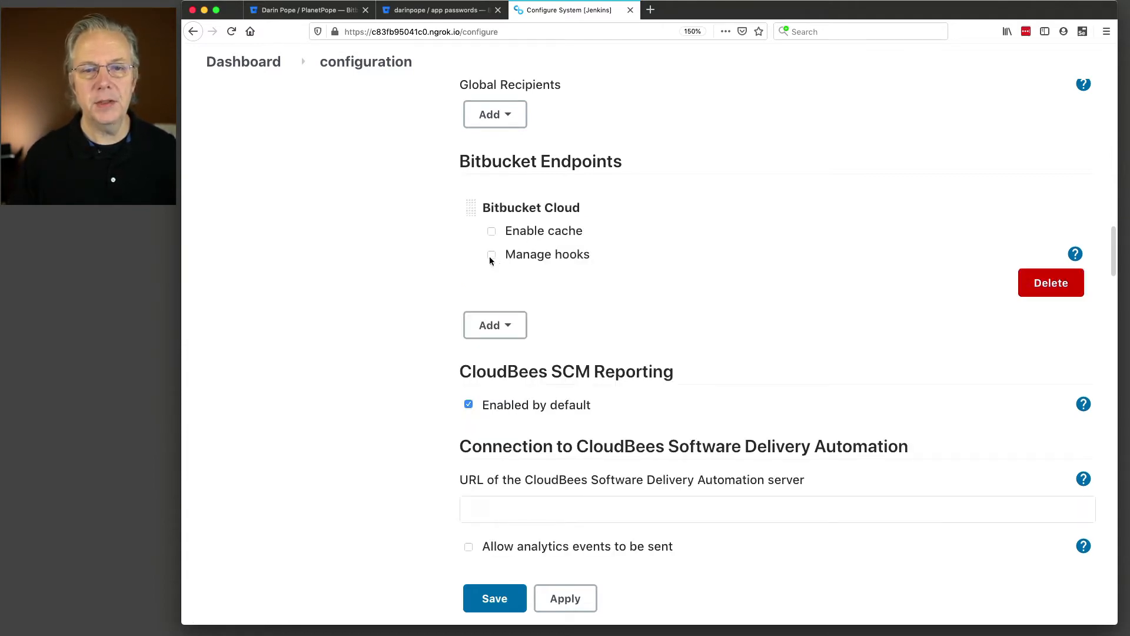
scroll(491, 257, down, 15)
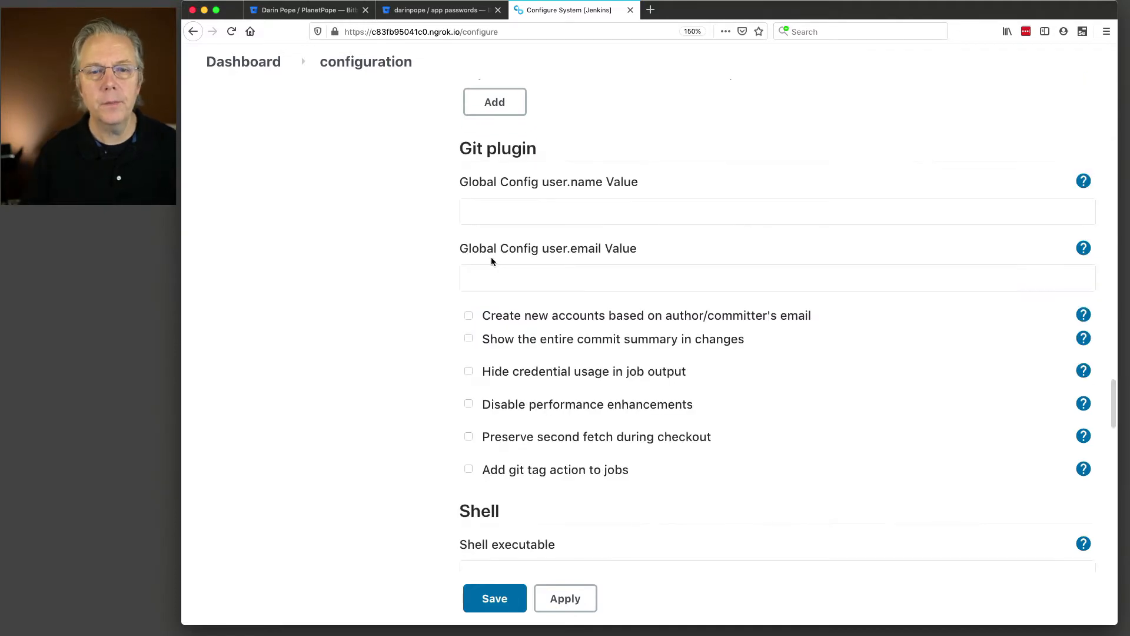
scroll(520, 267, up, 2)
scroll(520, 267, up, 7)
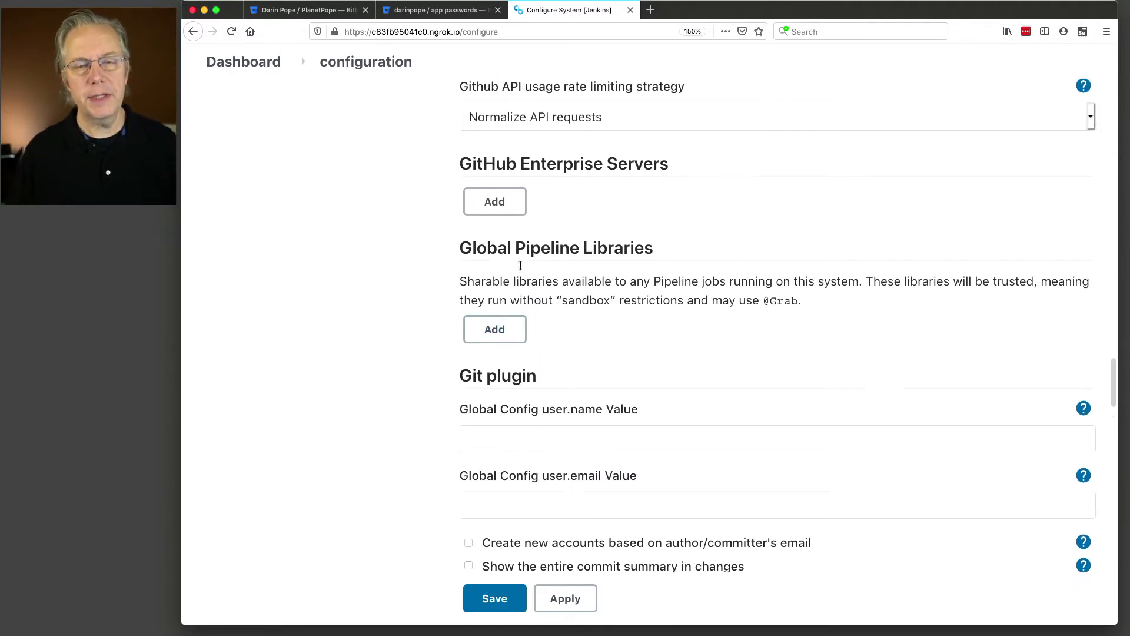
scroll(521, 264, up, 10)
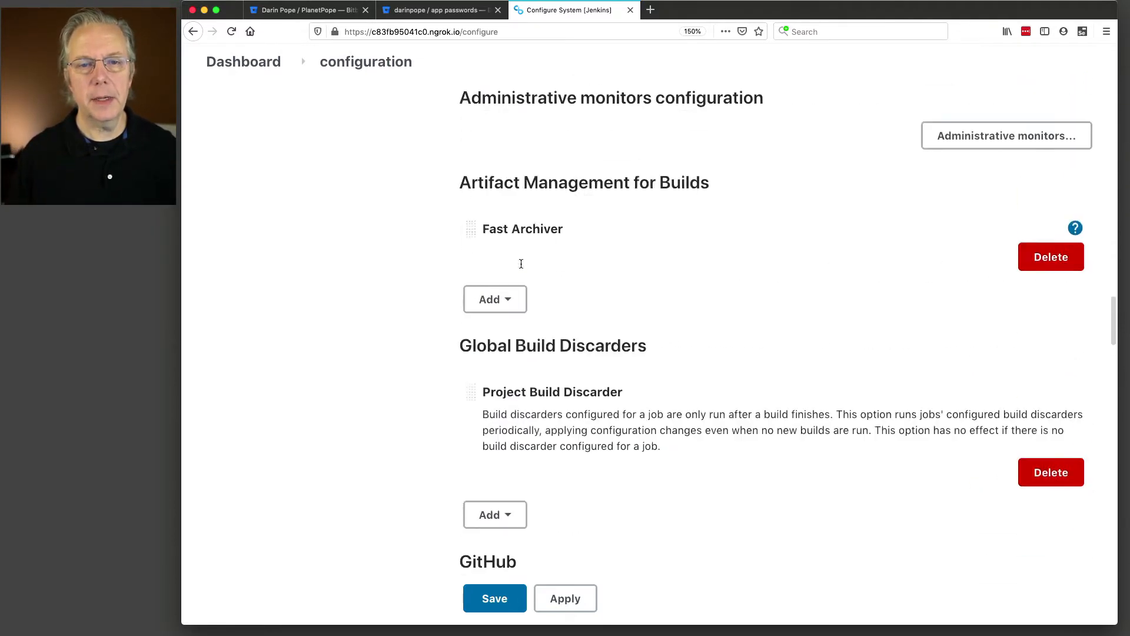
scroll(520, 263, up, 8)
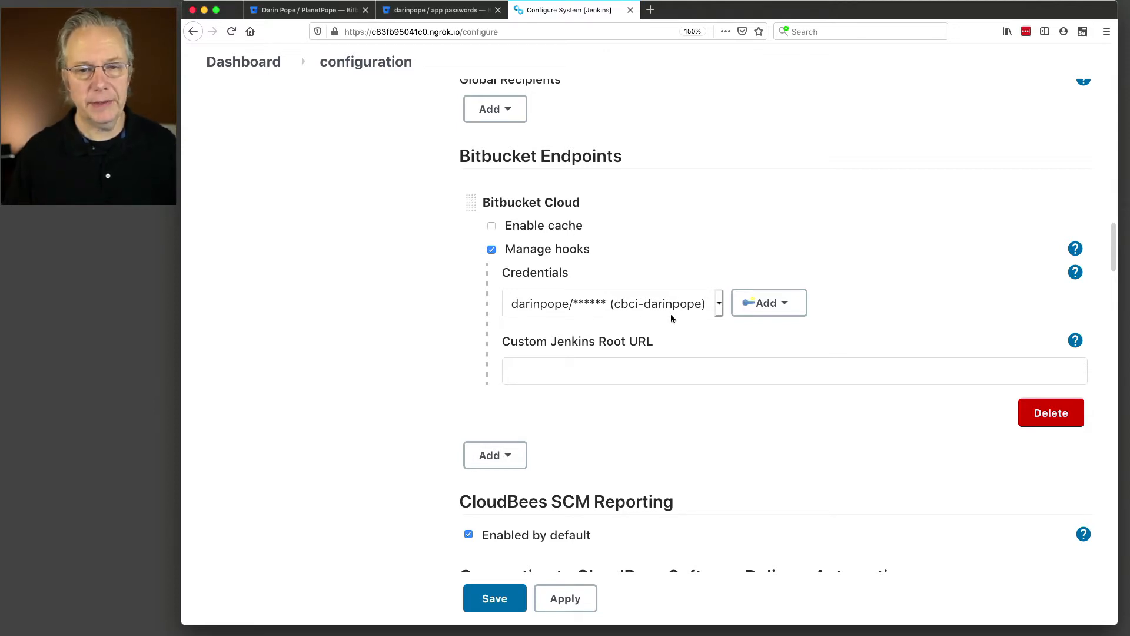
click(667, 362)
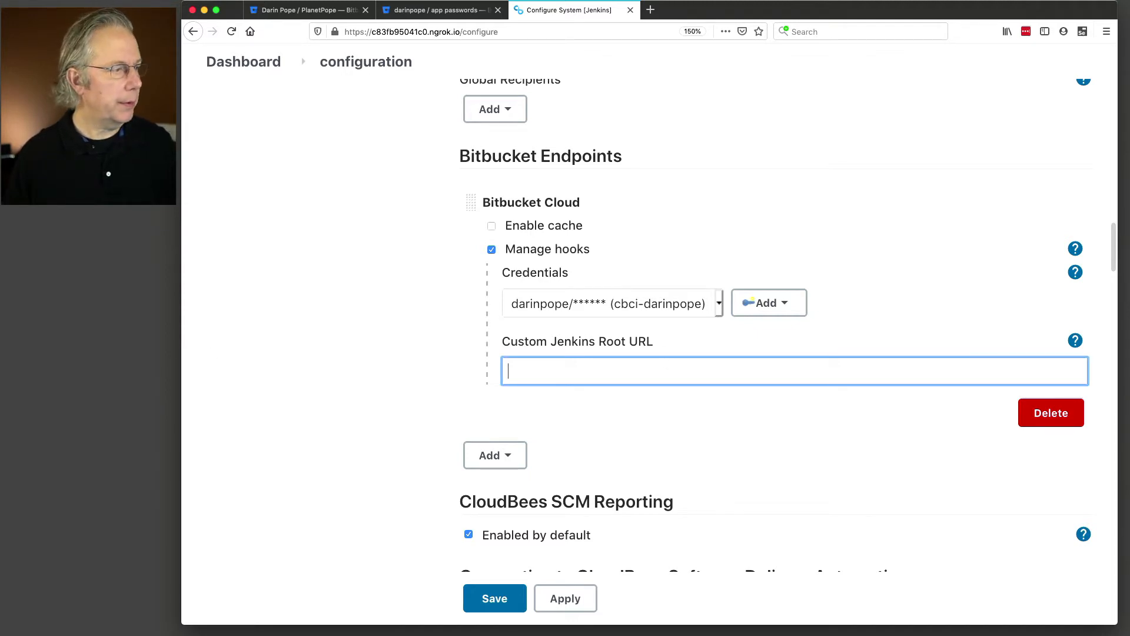
key(super+Tab)
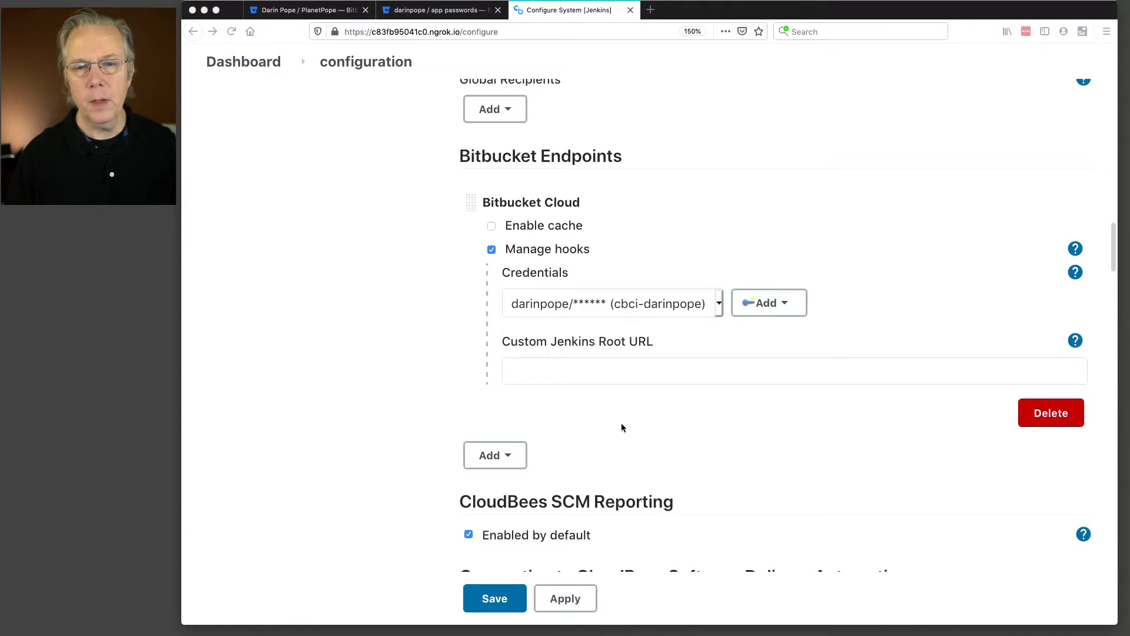
click(571, 360)
text(https://c83fb95041c0.ngrok.io)
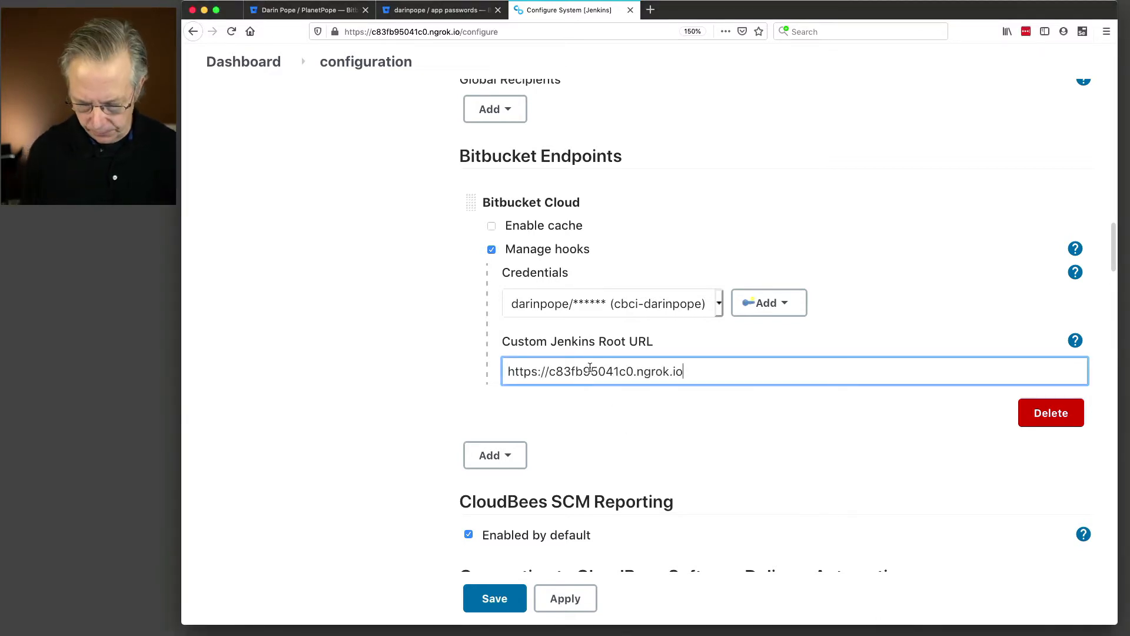
text(/)
key(Tab)
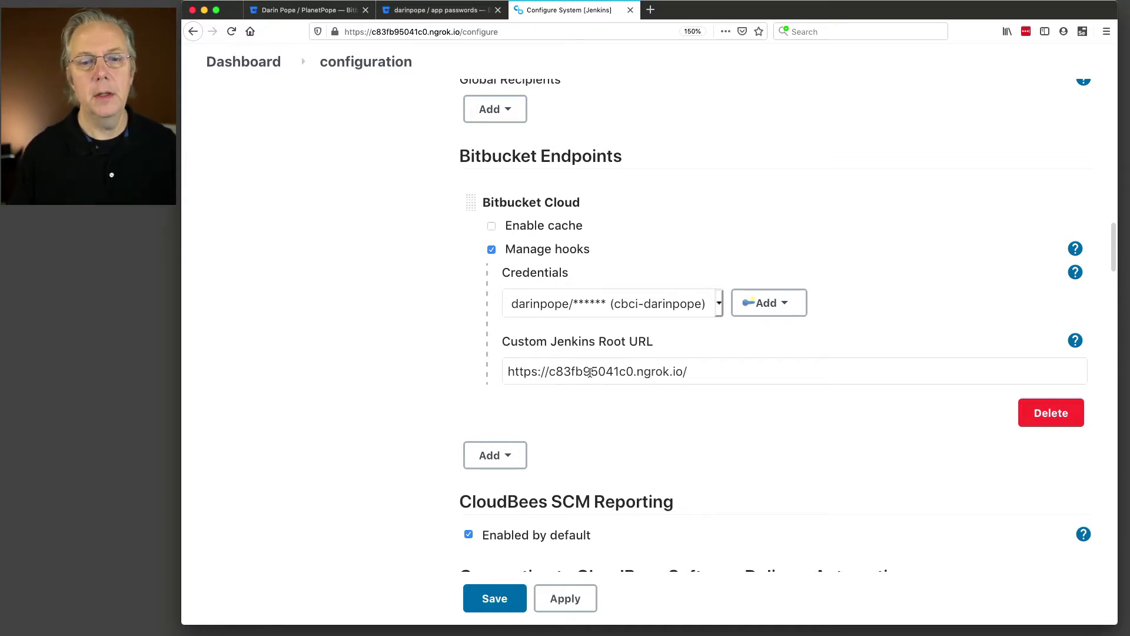
click(493, 598)
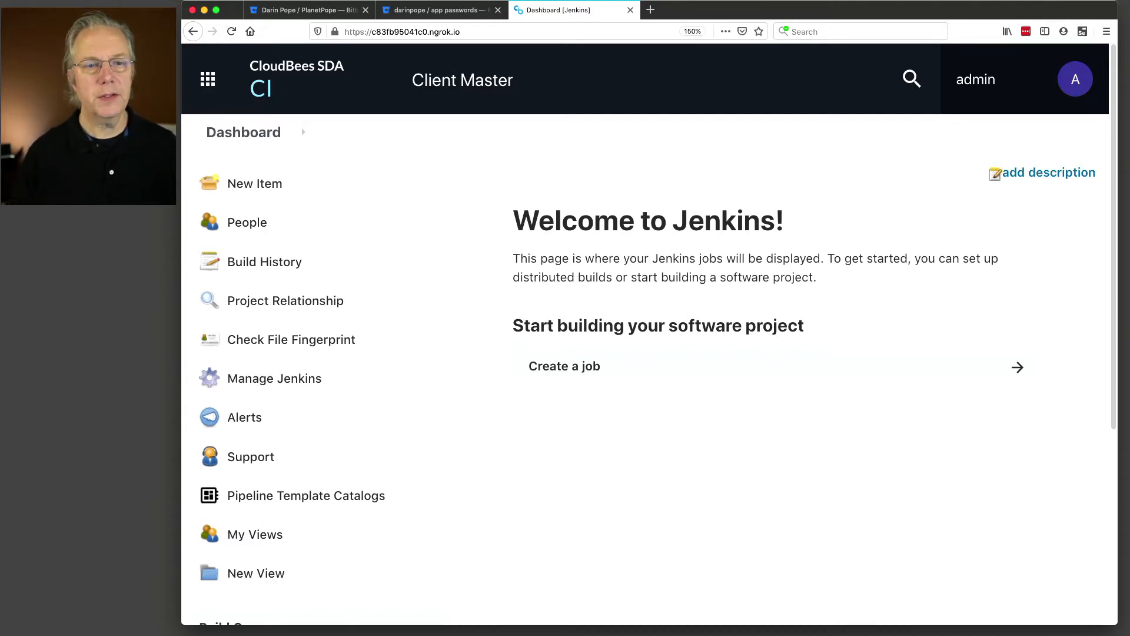
- Create a new Bitbucket Team/Project item named after the Bitbucket account
click(280, 185)
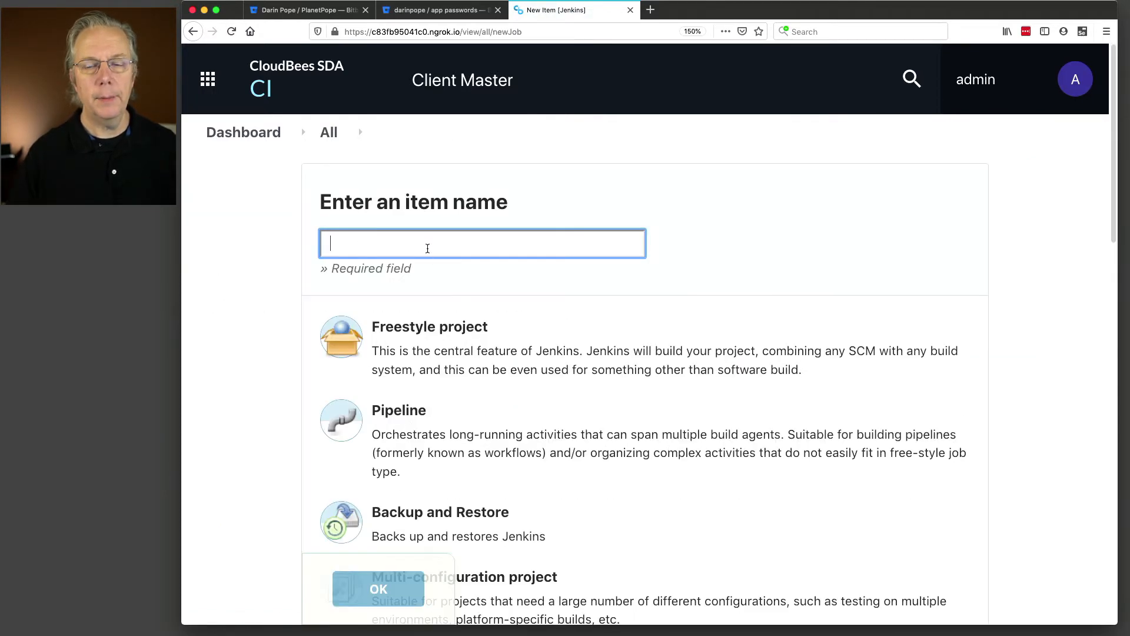
text(darinpope)
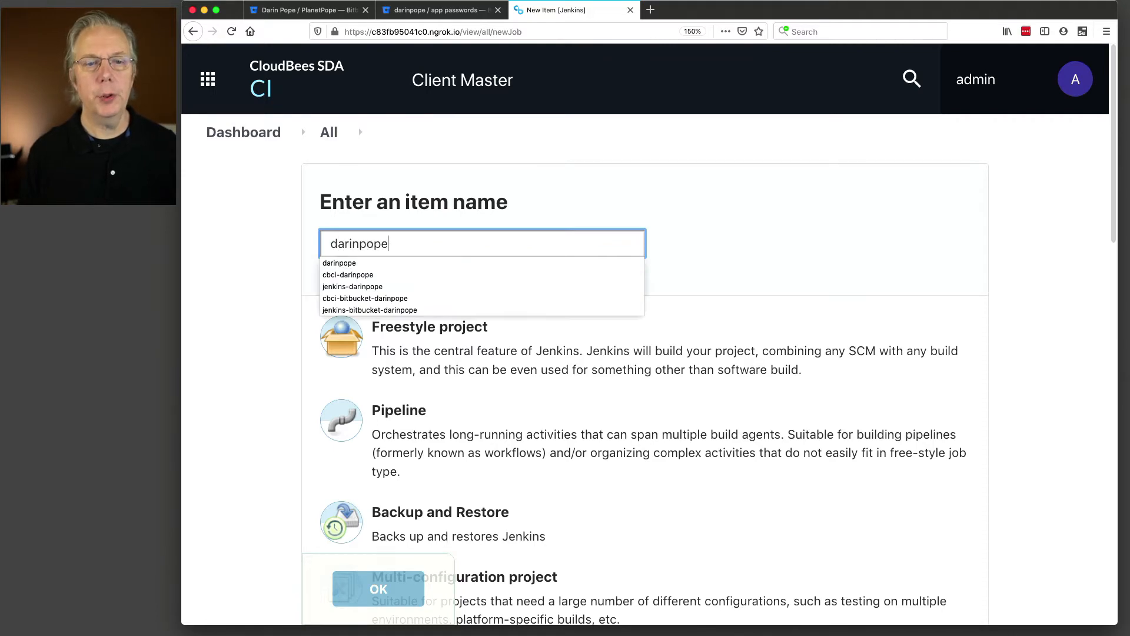
key(Tab)
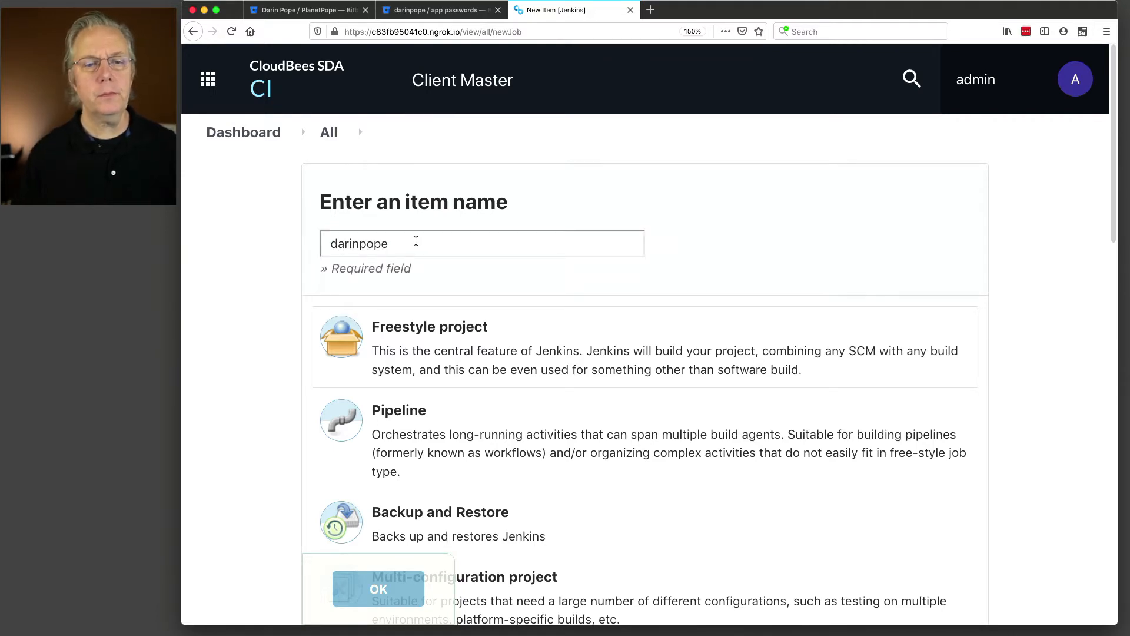
scroll(586, 437, down, 5)
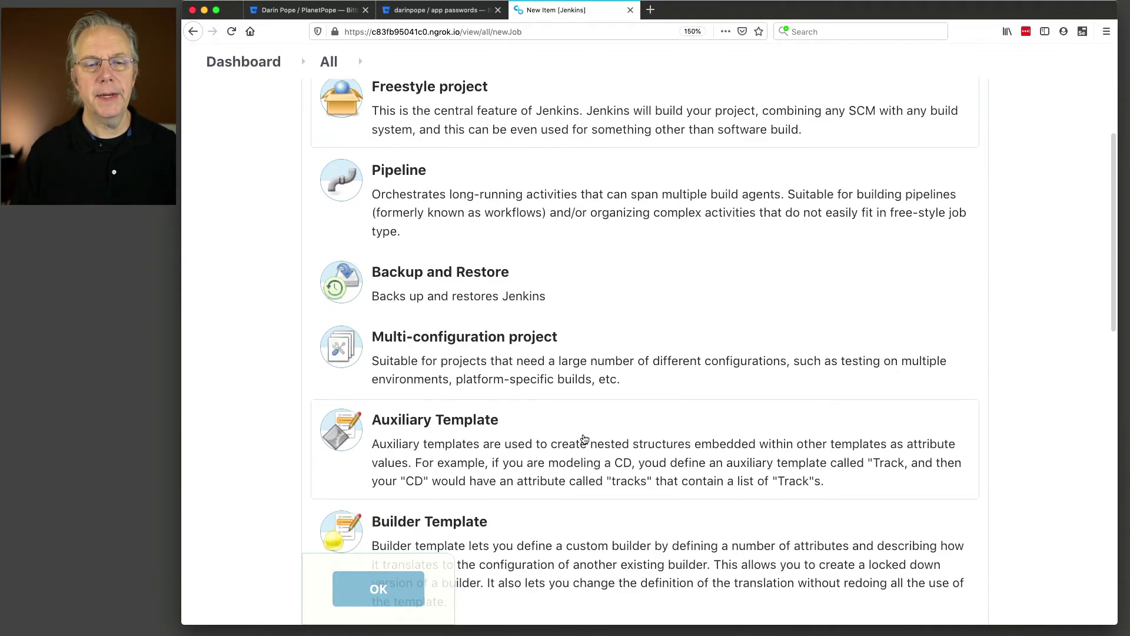
scroll(585, 440, down, 10)
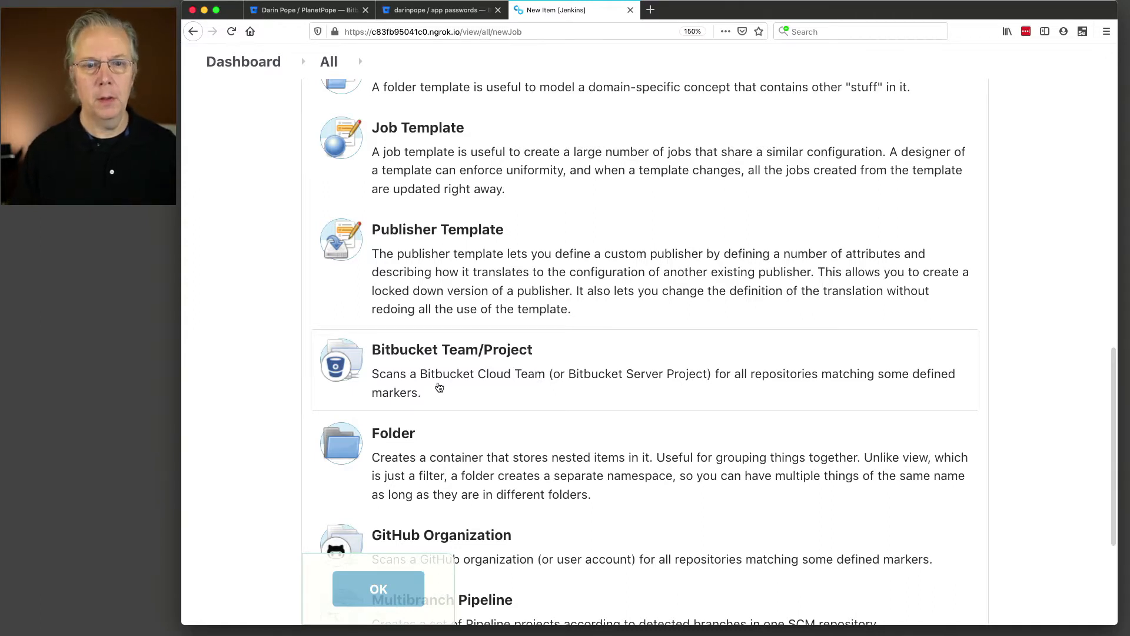
click(439, 384)
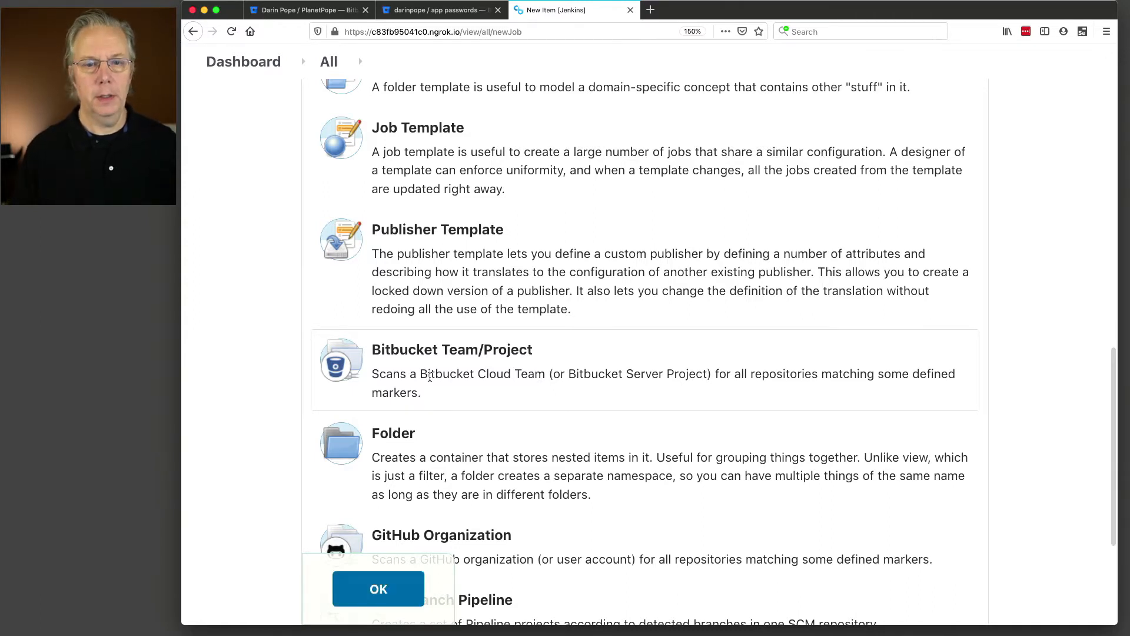
click(382, 580)
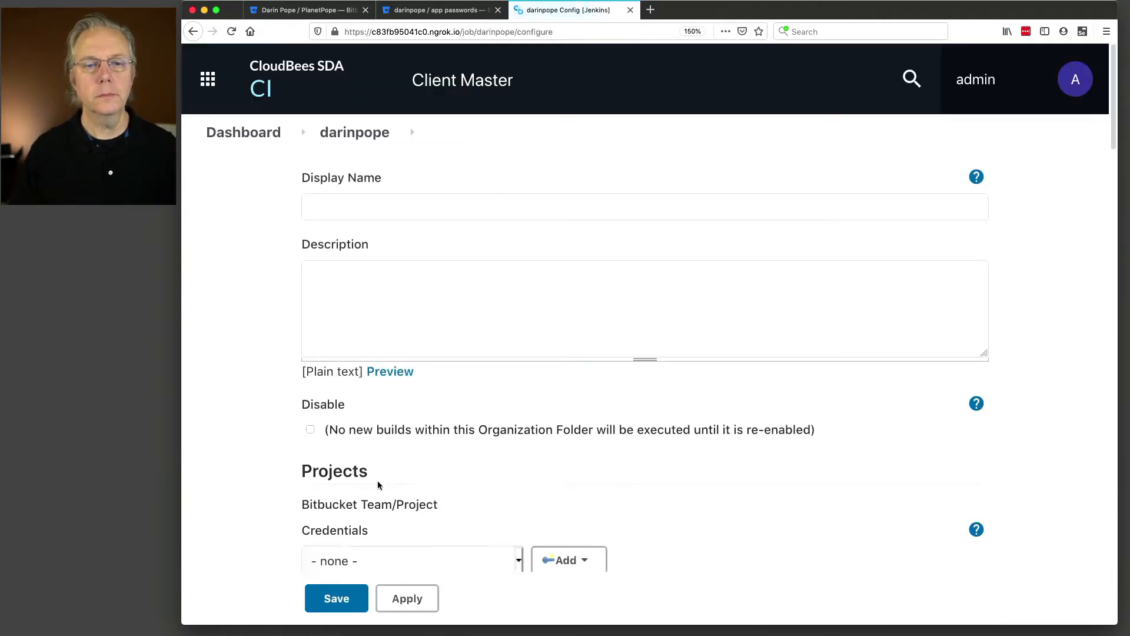
- Select the saved cbci Bitbucket credentials for the organization folder's scanning
scroll(419, 483, down, 3)
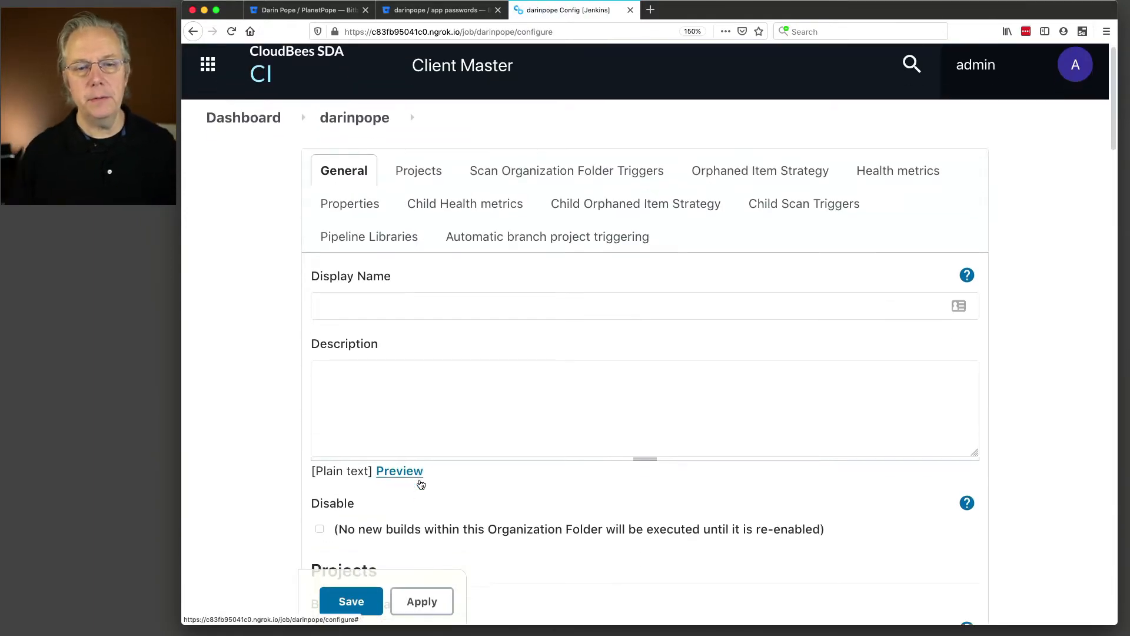
scroll(420, 484, down, 4)
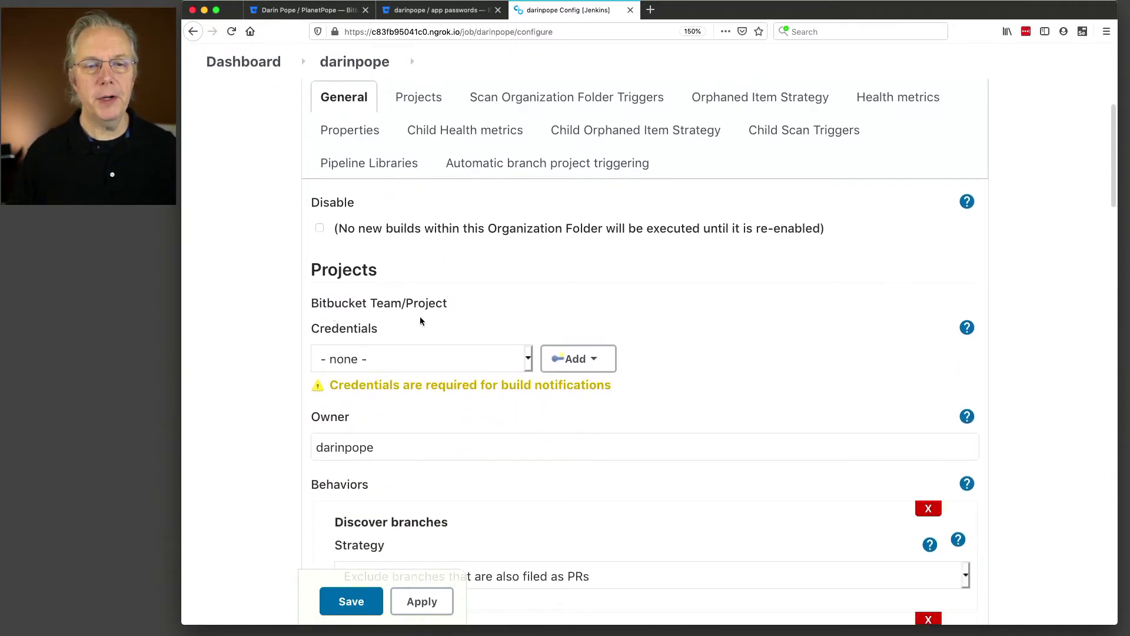
click(440, 358)
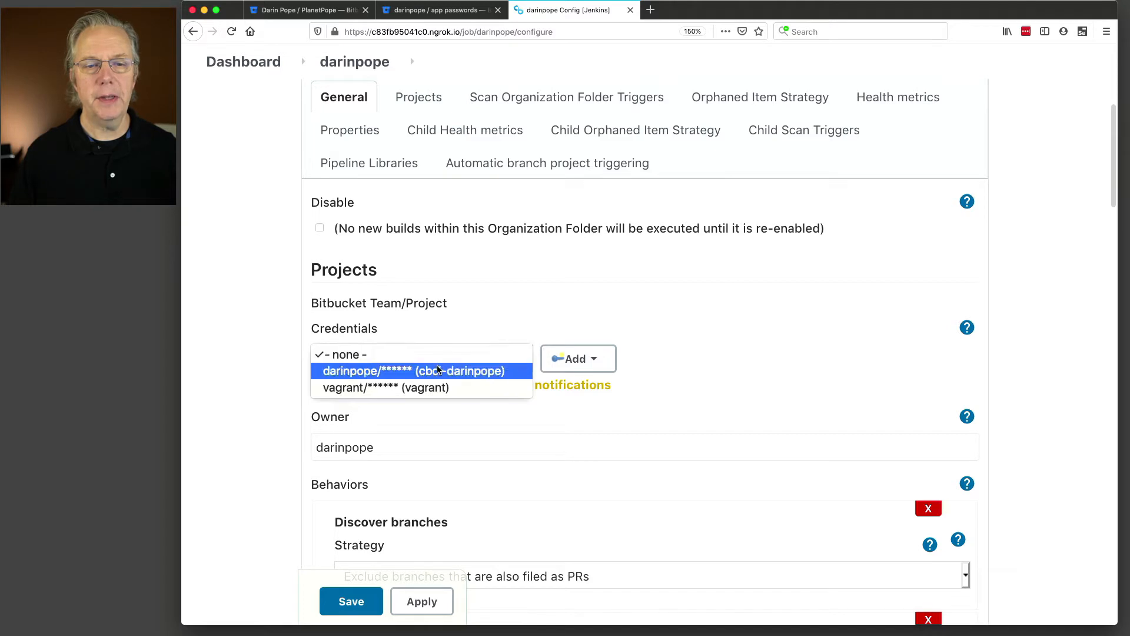
click(437, 369)
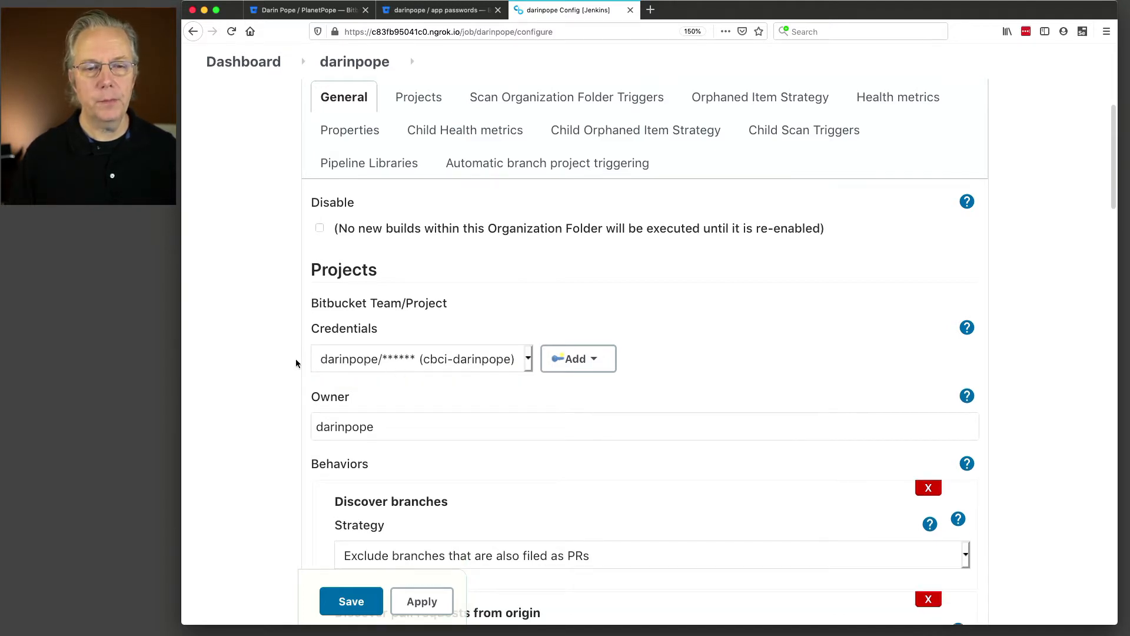
- Read the Owner help text and review the branch and pull request discovery behaviors
scroll(356, 361, down, 3)
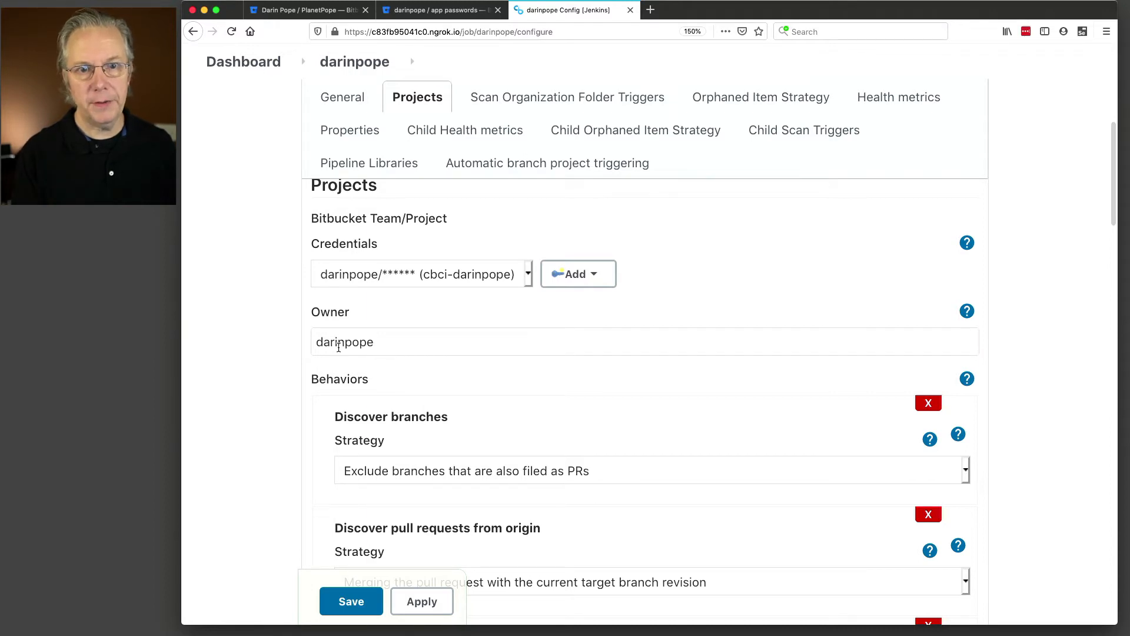
click(965, 311)
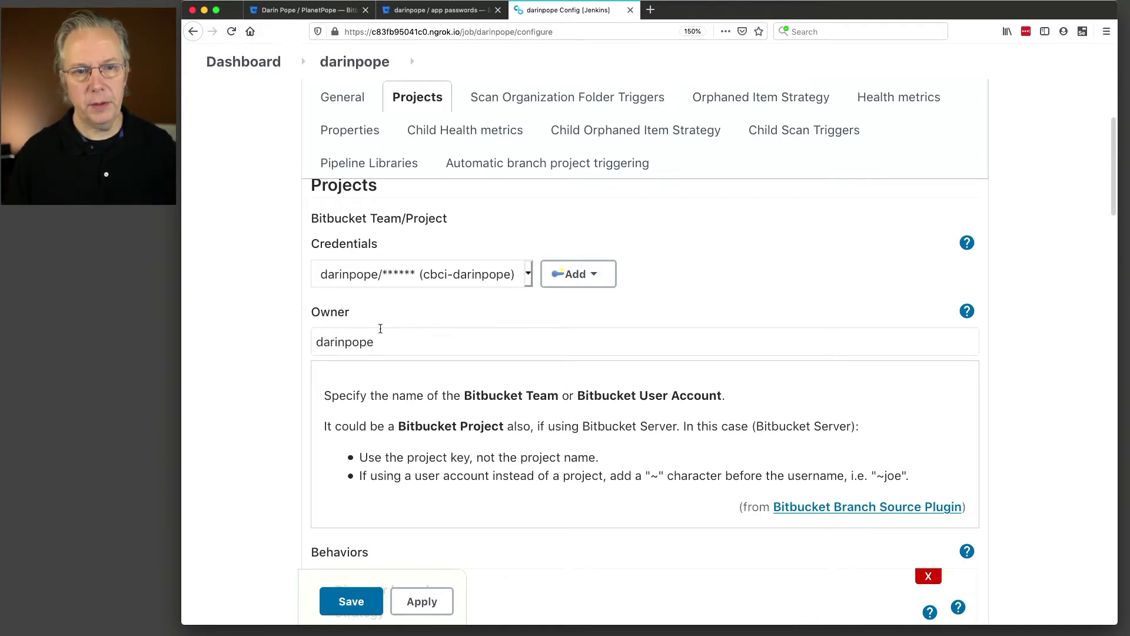
click(967, 312)
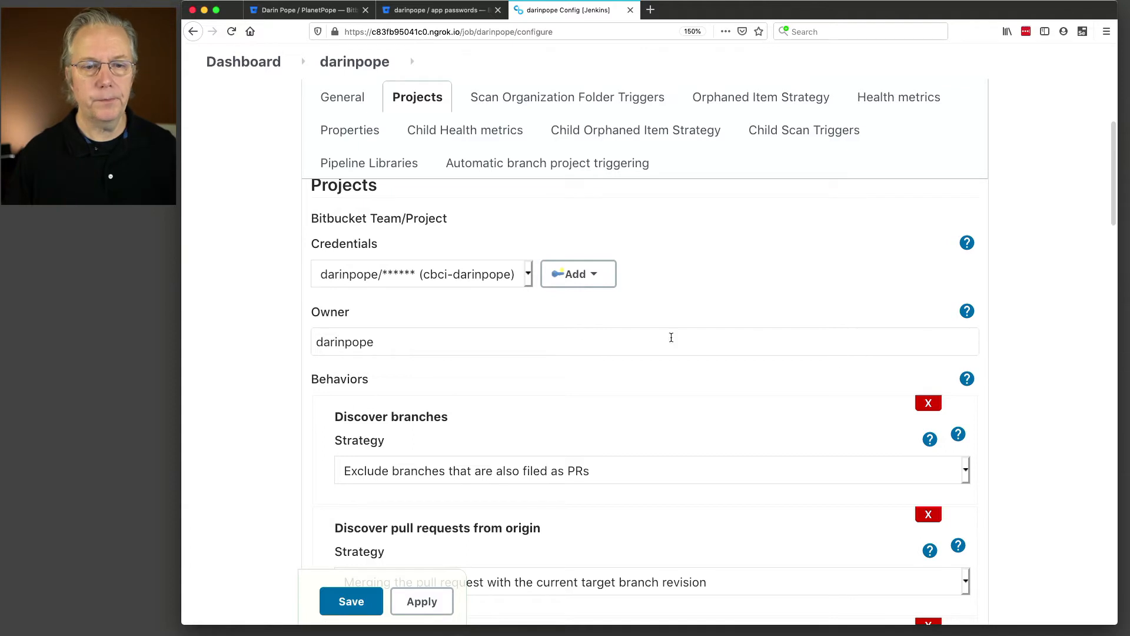
scroll(279, 387, down, 3)
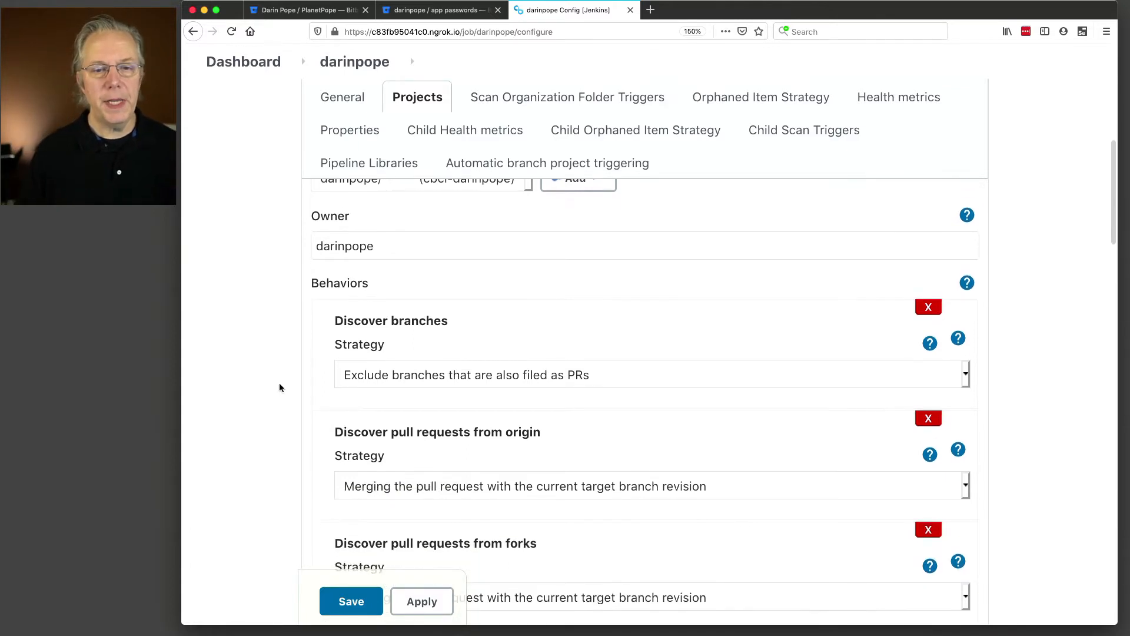
scroll(279, 388, down, 1)
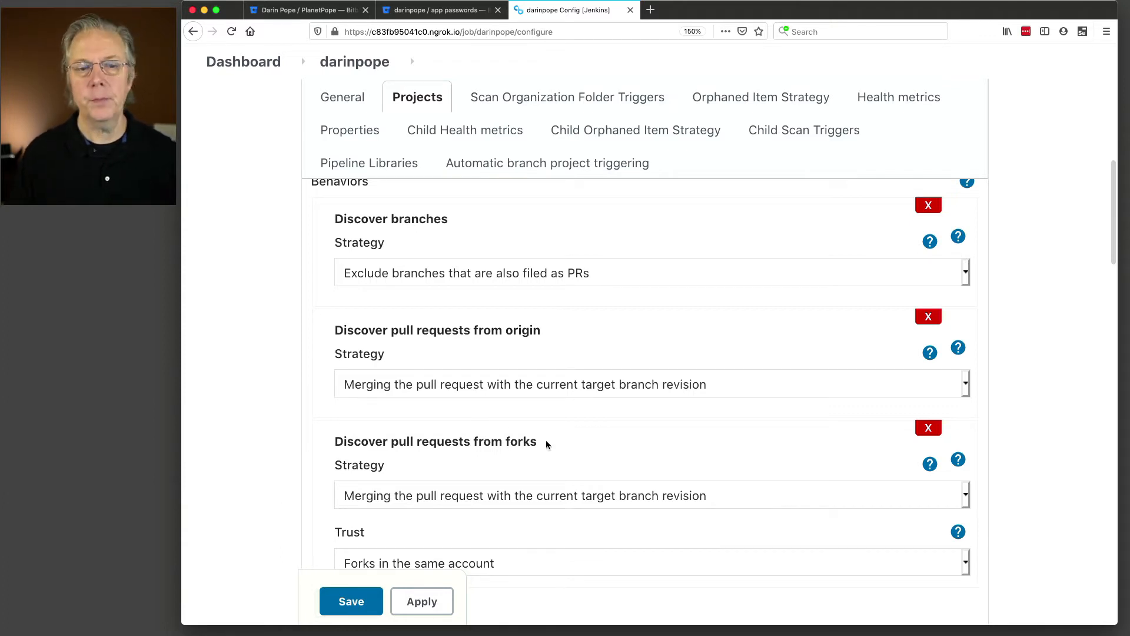
scroll(546, 440, down, 2)
scroll(546, 440, up, 2)
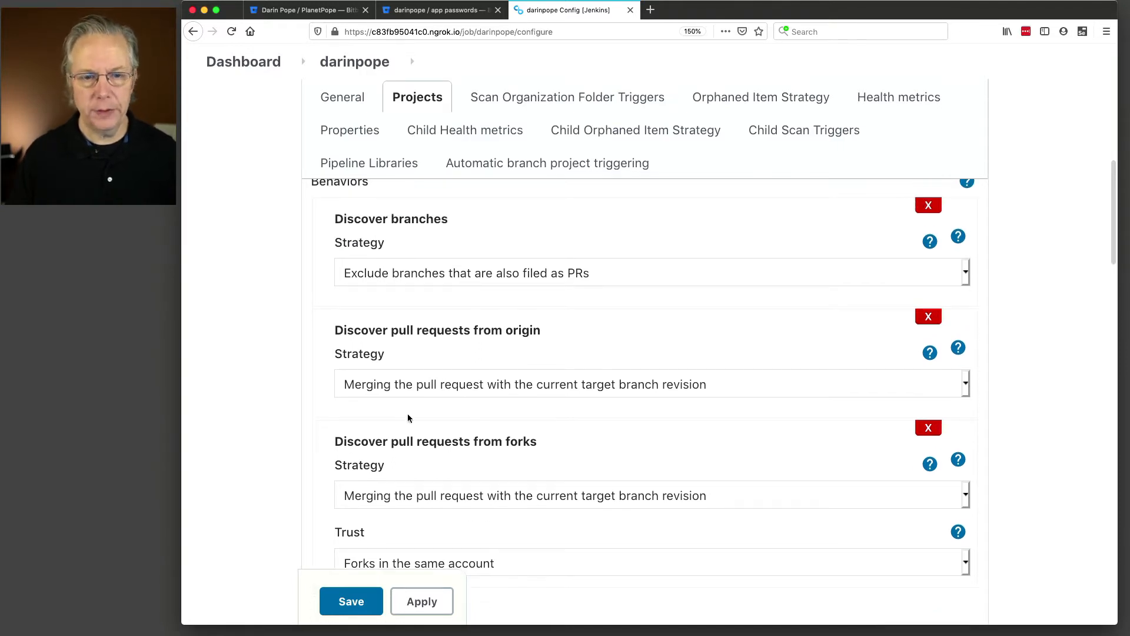
scroll(263, 441, down, 2)
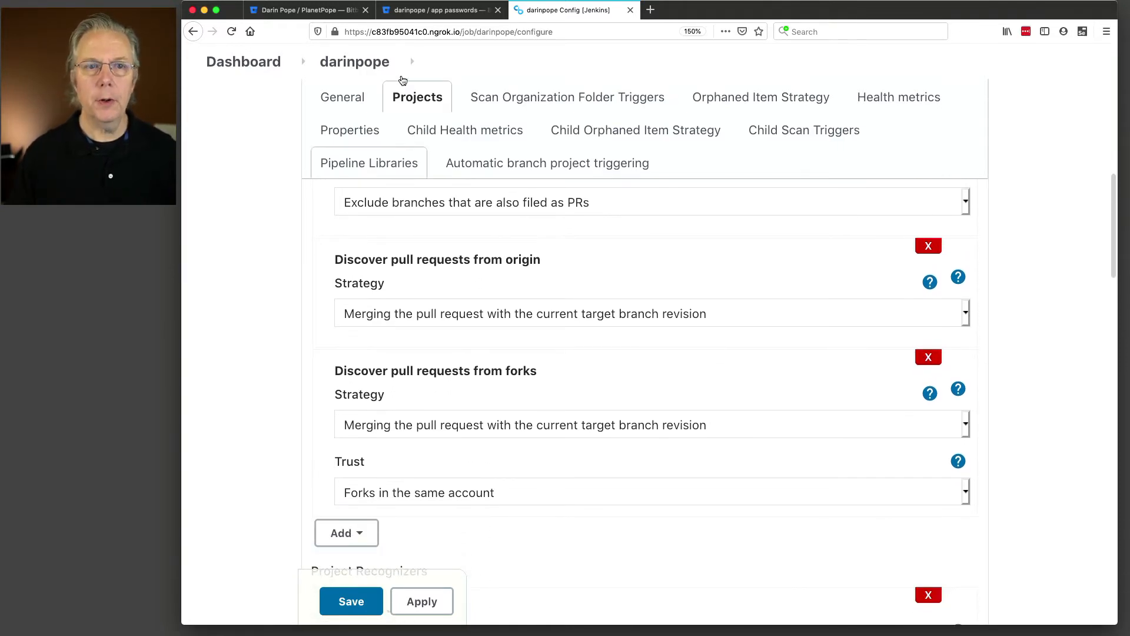
- Reload the PlanetPope project's repository list in Bitbucket, then return to the Jenkins configuration
click(312, 10)
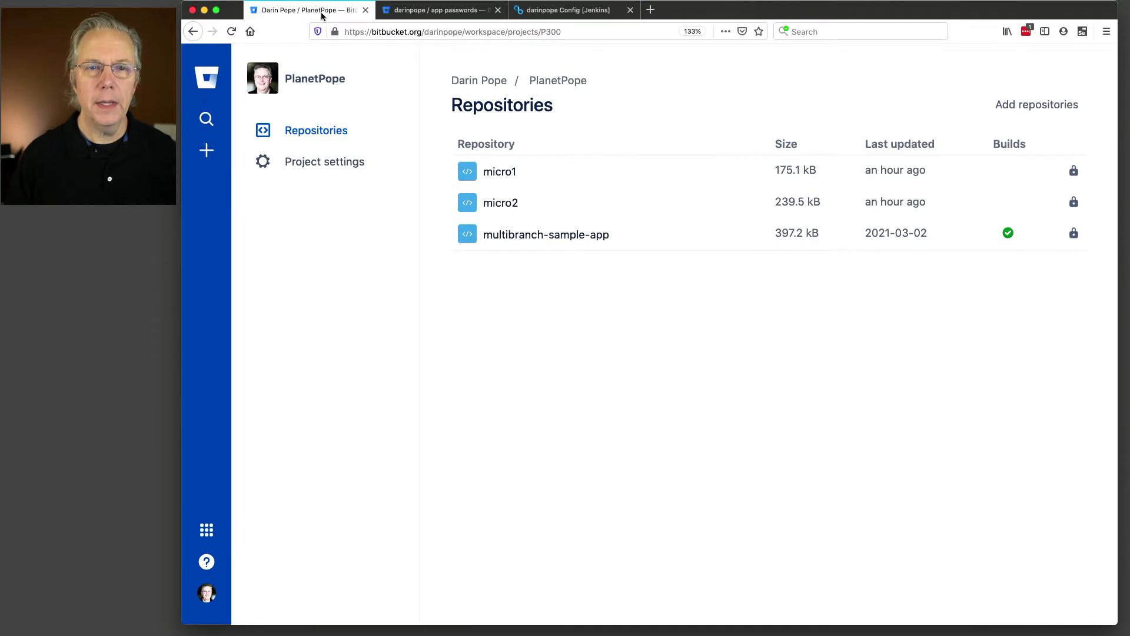
click(563, 86)
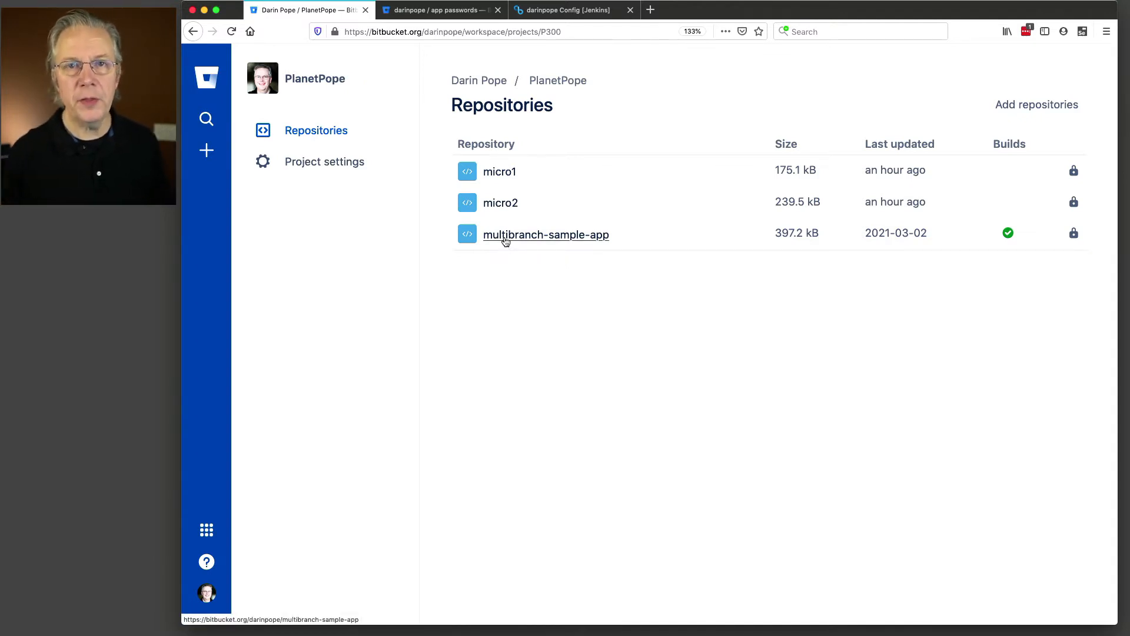
click(562, 10)
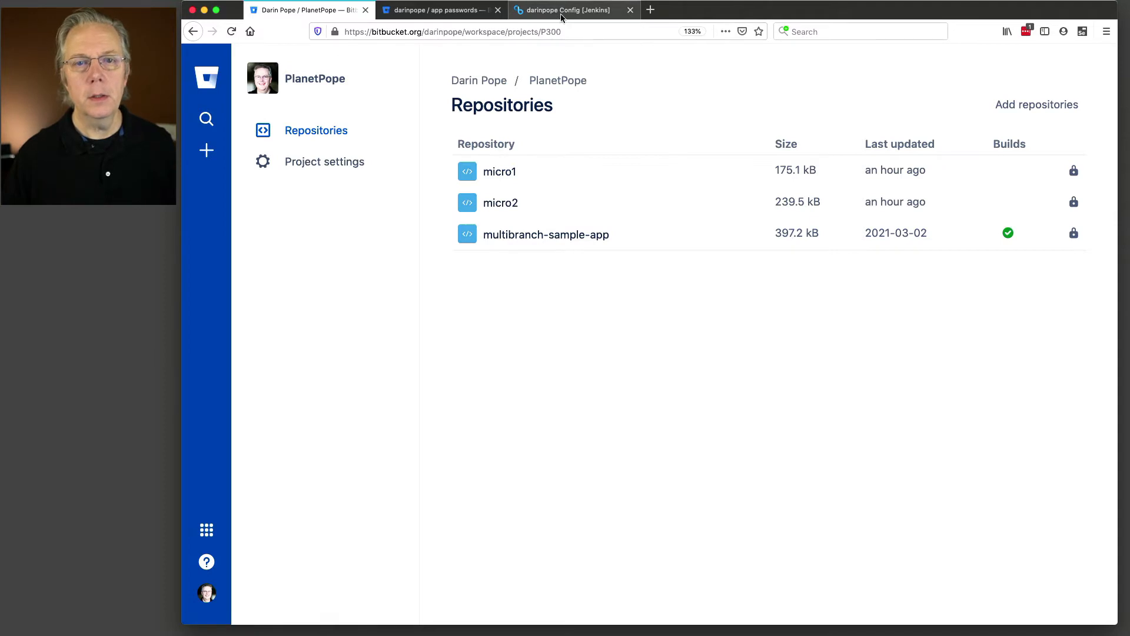
- Add a Filter by name (with wildcards) repository behavior to the folder
click(361, 533)
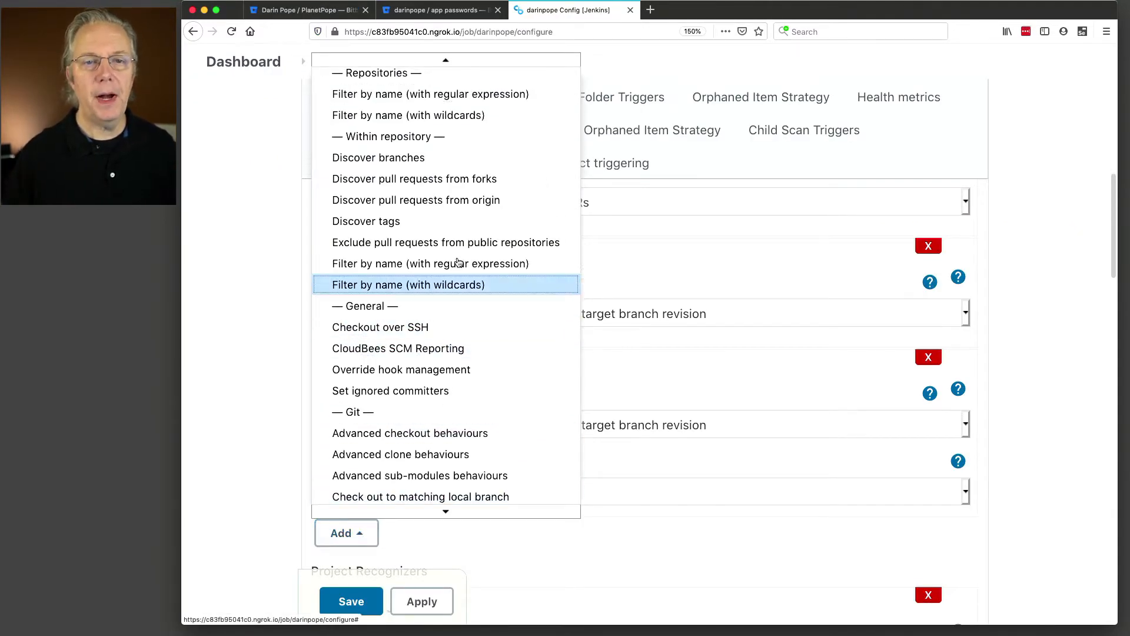
scroll(449, 230, up, 1)
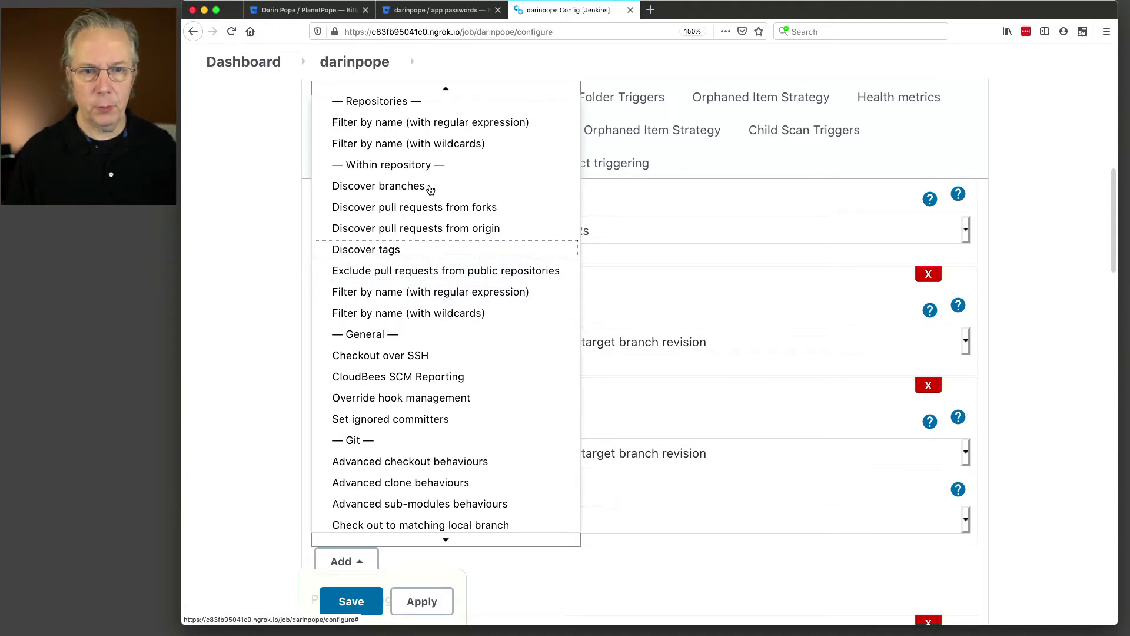
click(461, 144)
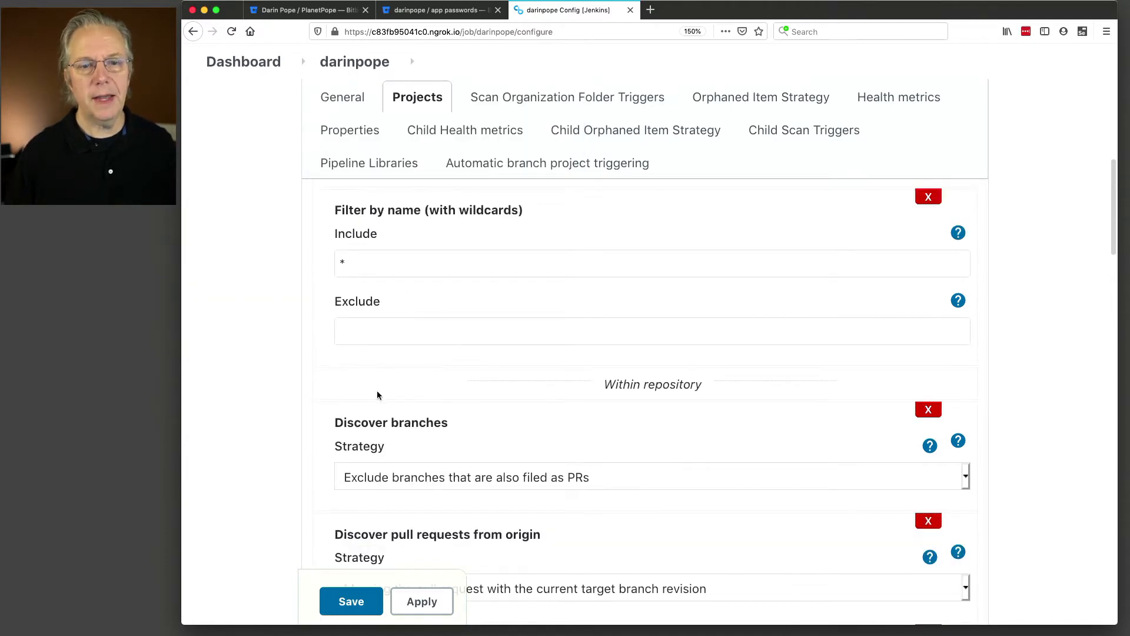
- Change the folder's Include pattern from * to micro* and save the configuration to start the scan
scroll(377, 394, up, 2)
click(387, 337)
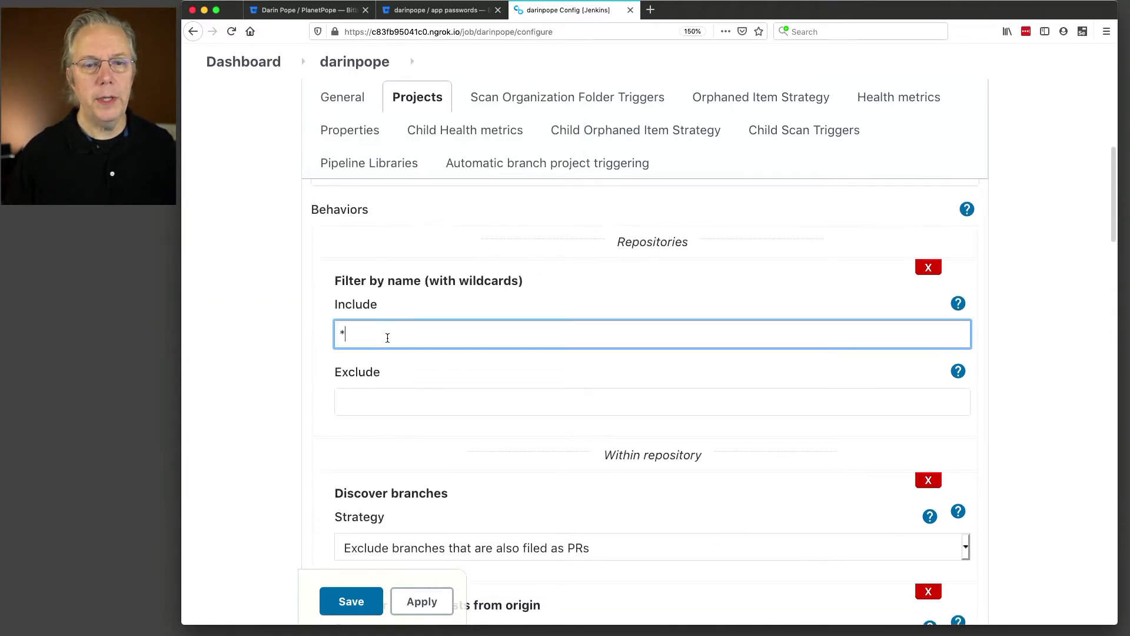
drag(387, 338, 330, 335)
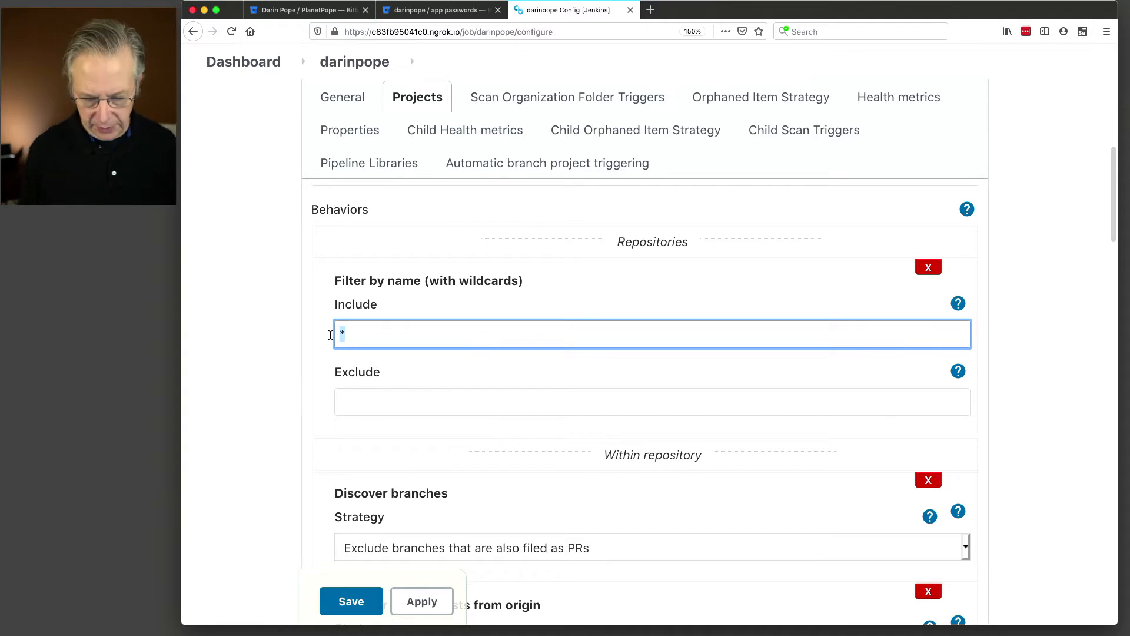
text(micro)
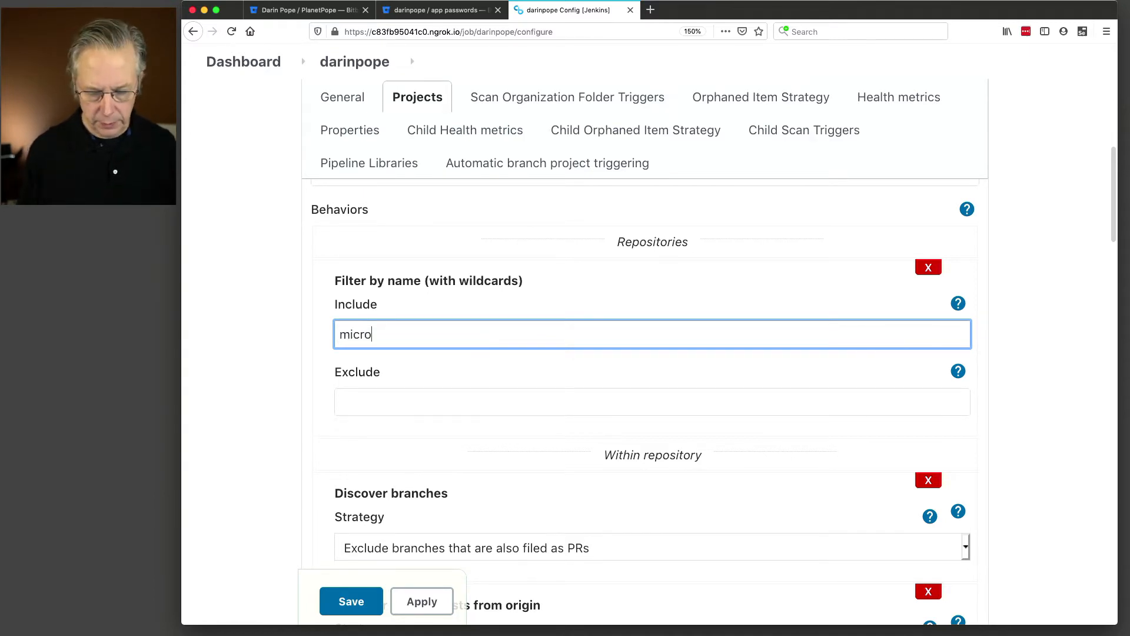
key(Tab)
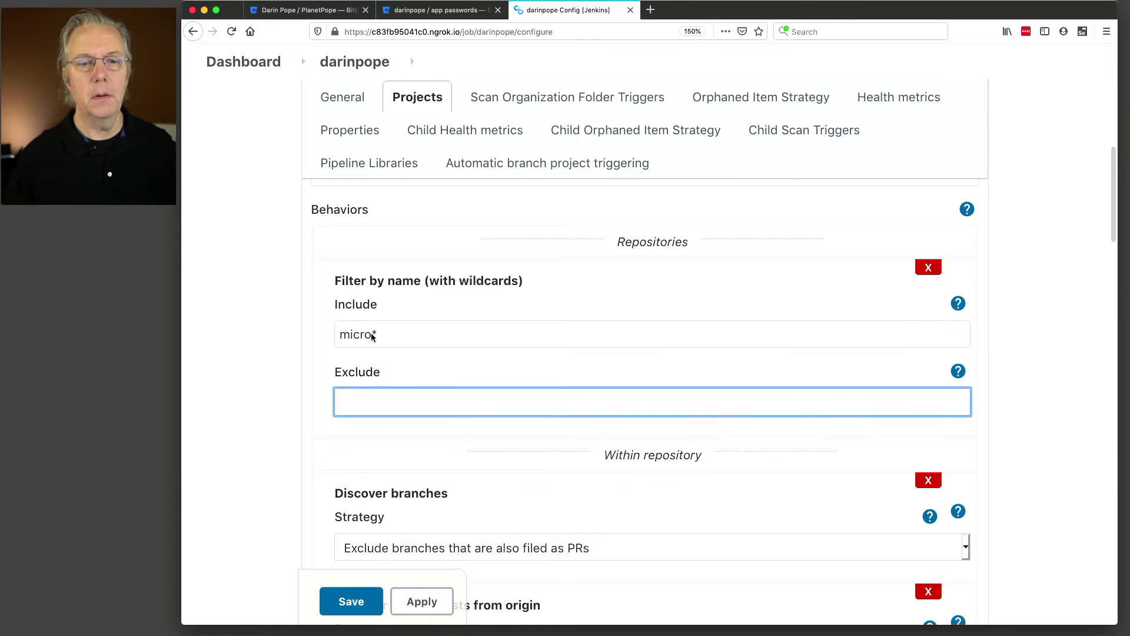
scroll(466, 483, up, 3)
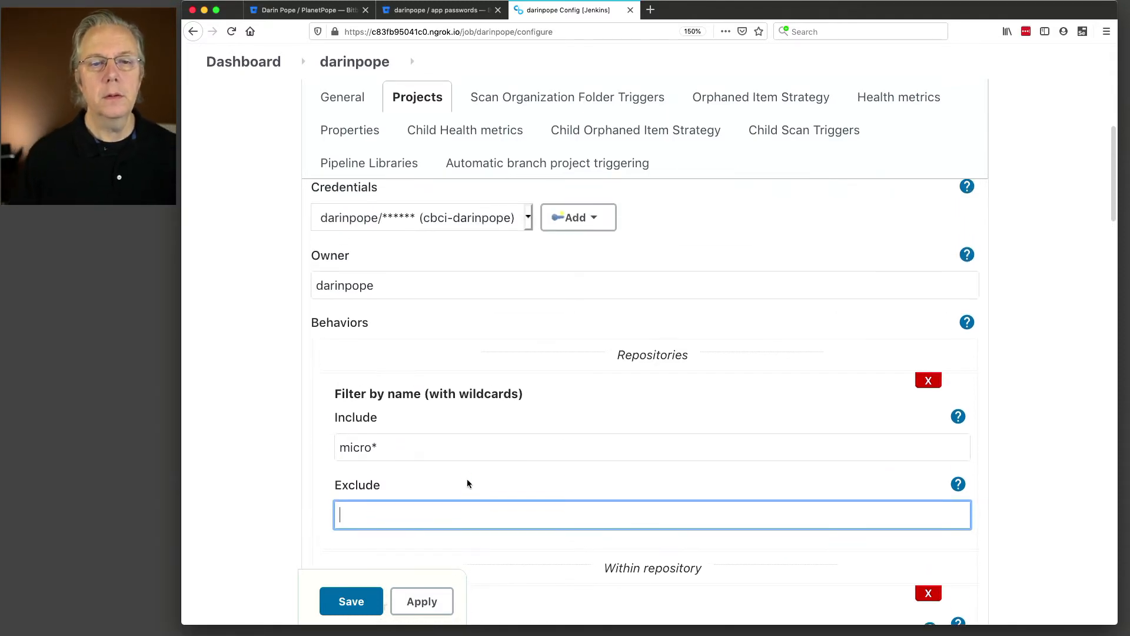
scroll(468, 483, down, 5)
scroll(467, 479, down, 10)
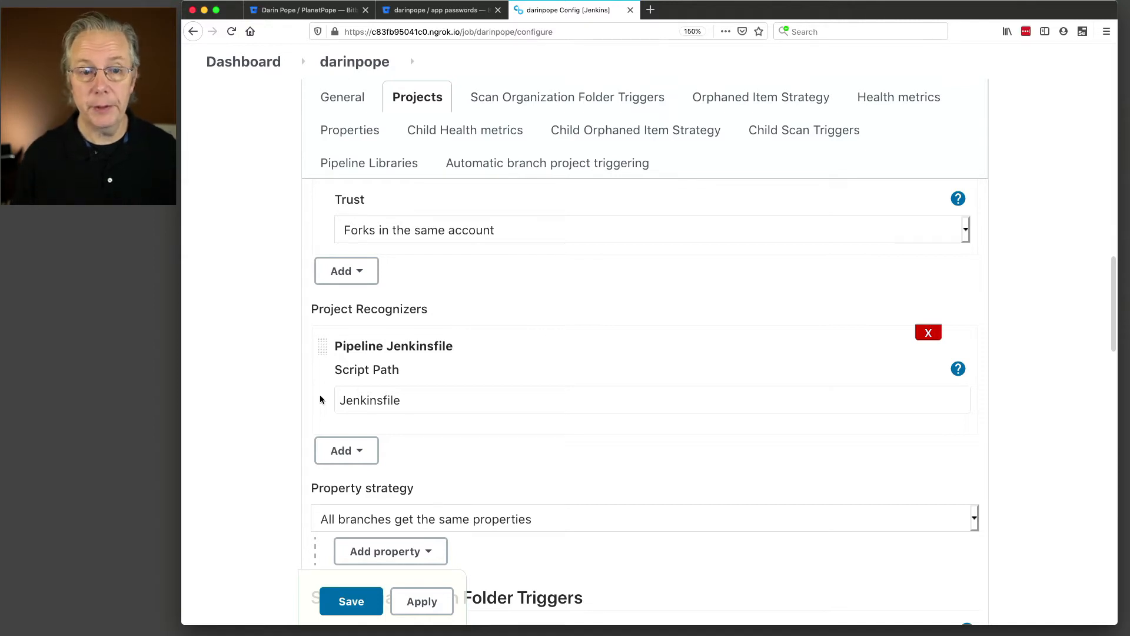
click(366, 603)
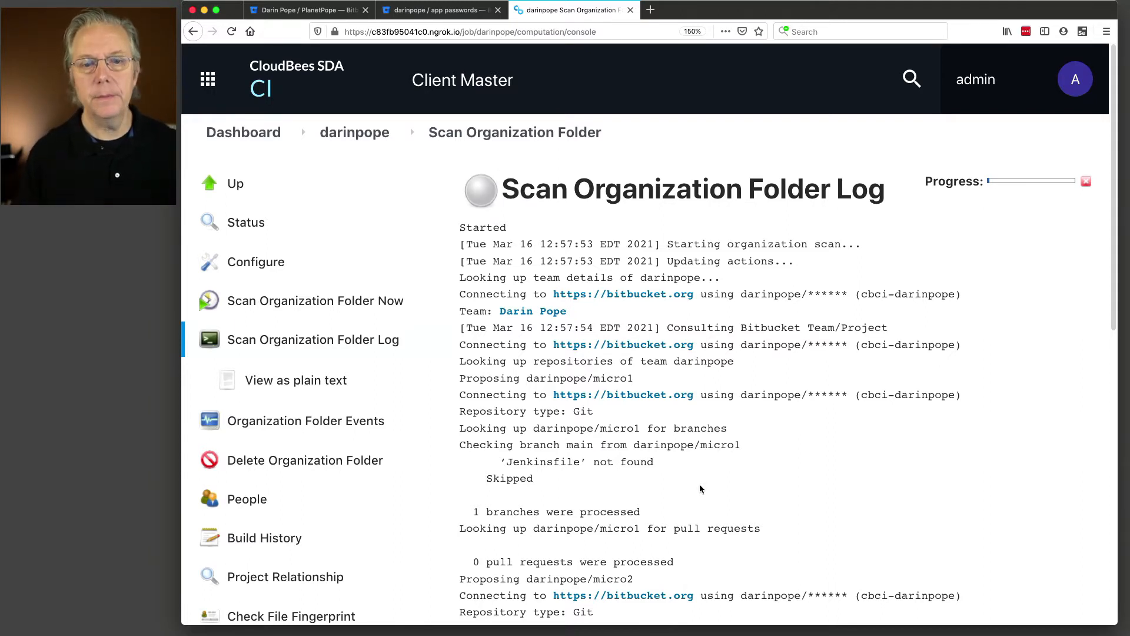
scroll(795, 489, down, 3)
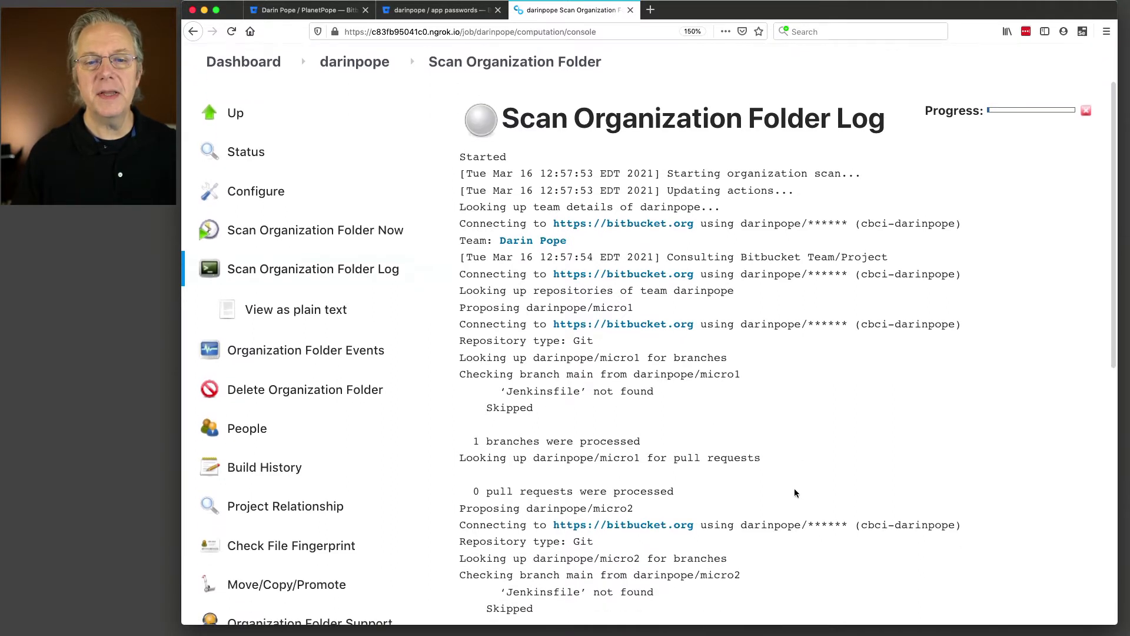
drag(580, 343, 666, 348)
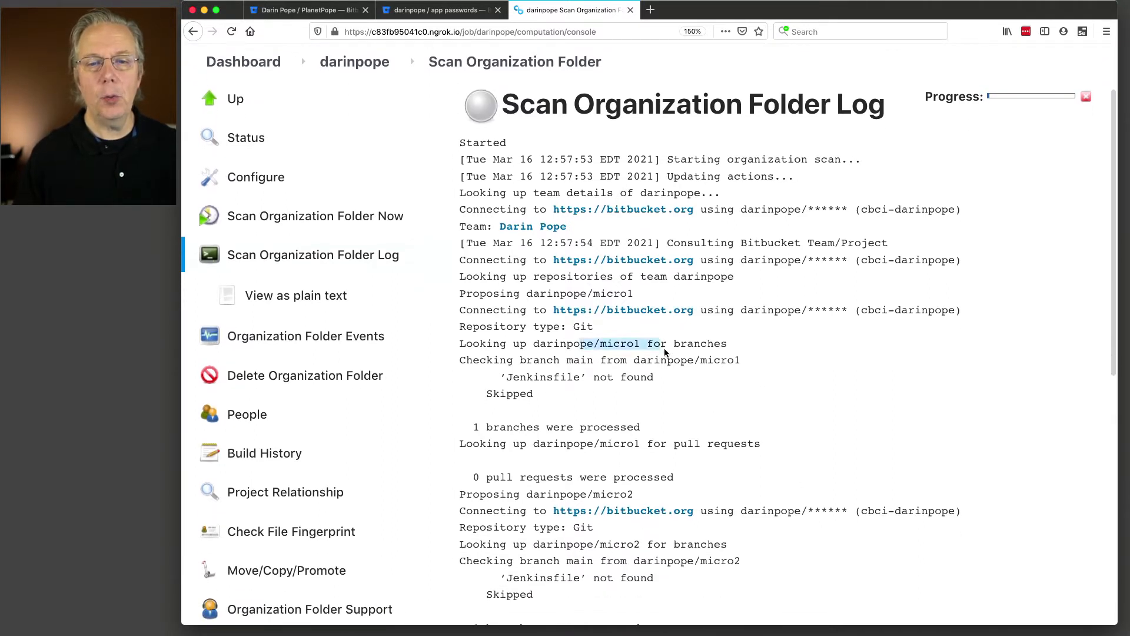
drag(499, 377, 655, 377)
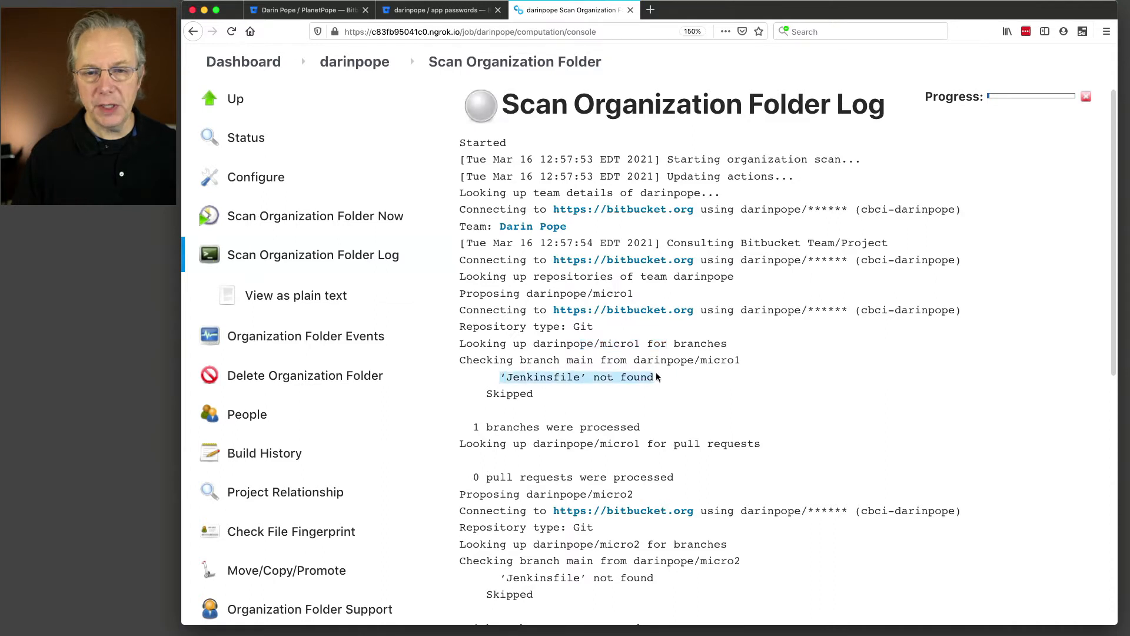
click(648, 383)
scroll(649, 438, down, 3)
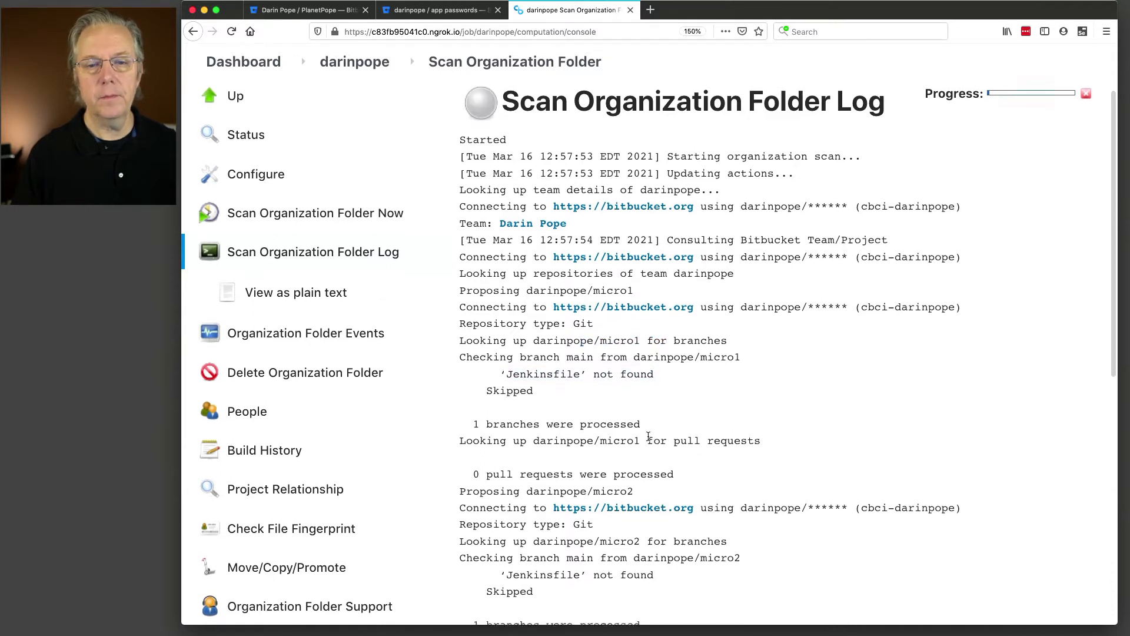
scroll(650, 440, down, 3)
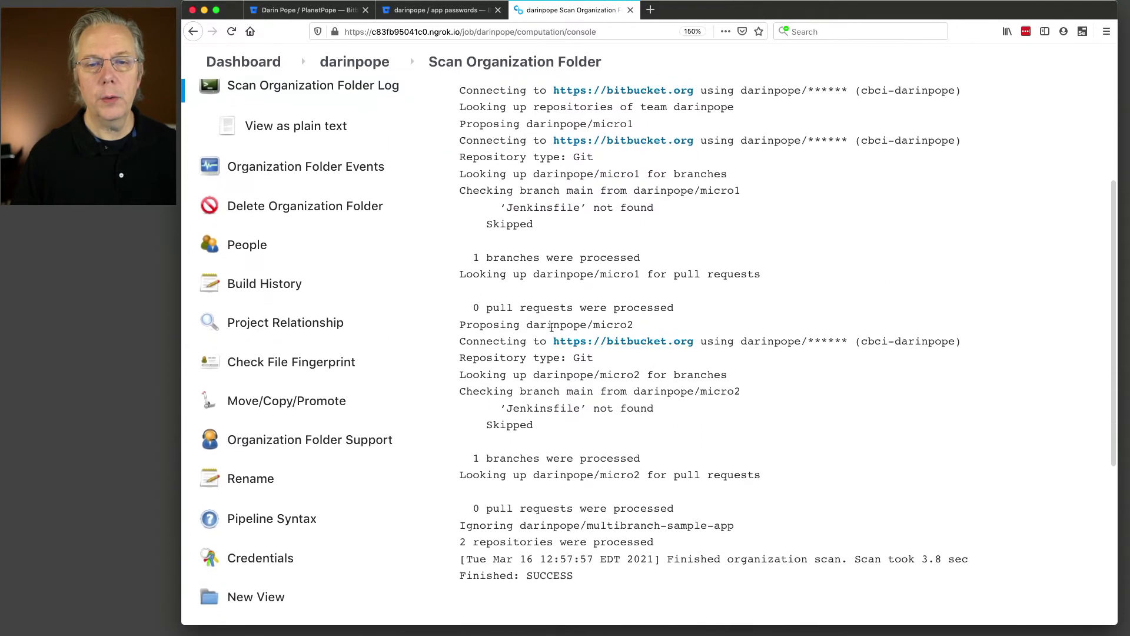
drag(553, 326, 663, 333)
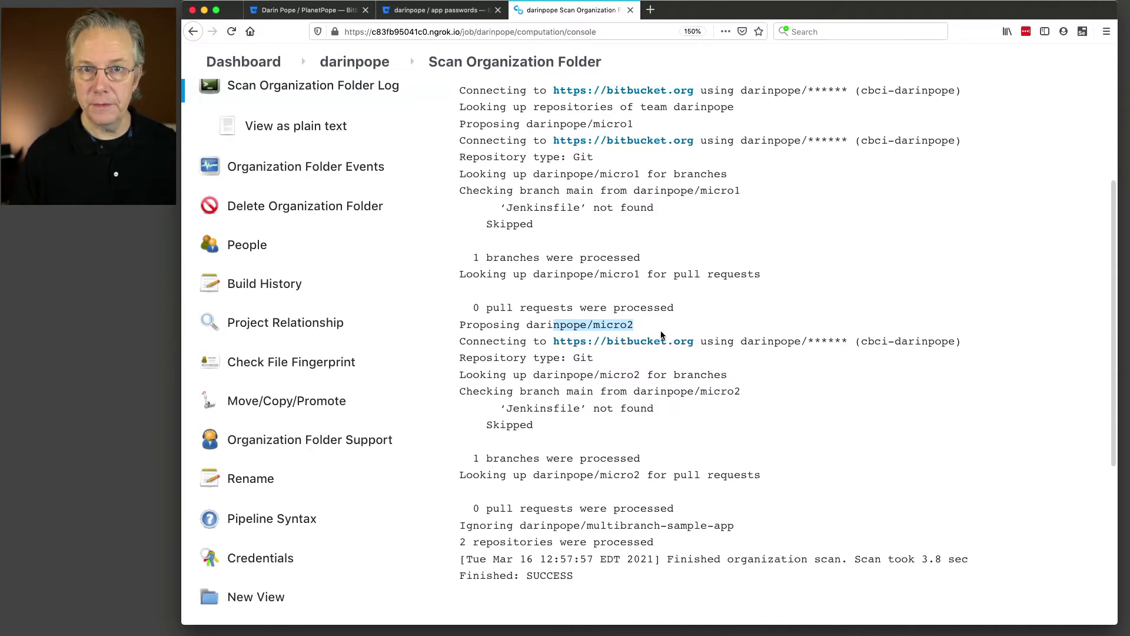
scroll(635, 406, down, 1)
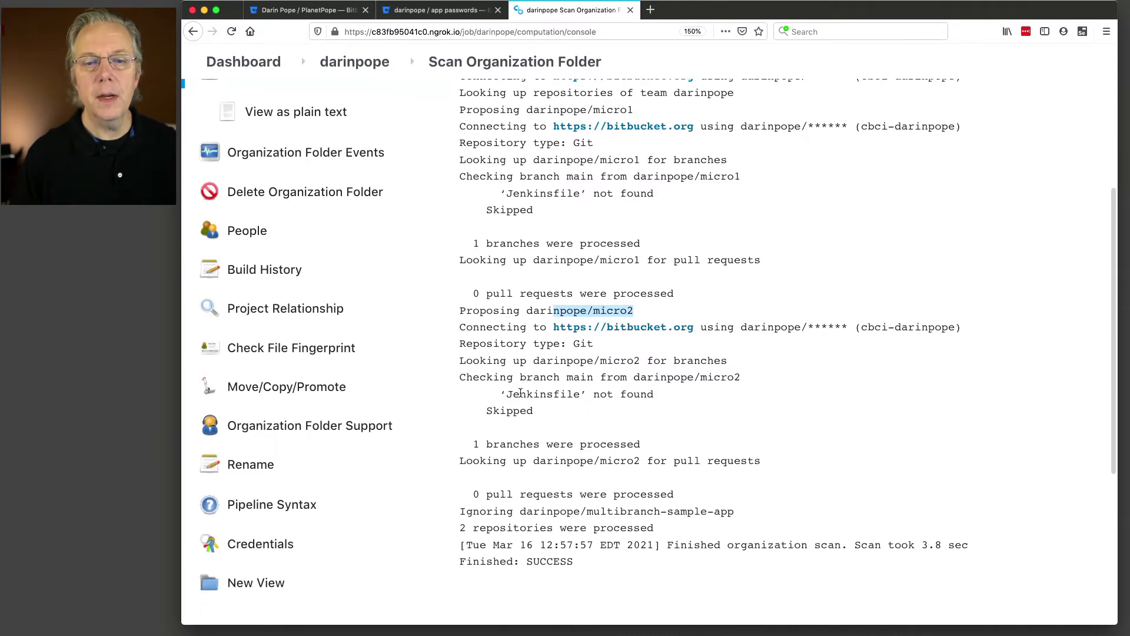
drag(500, 393, 682, 402)
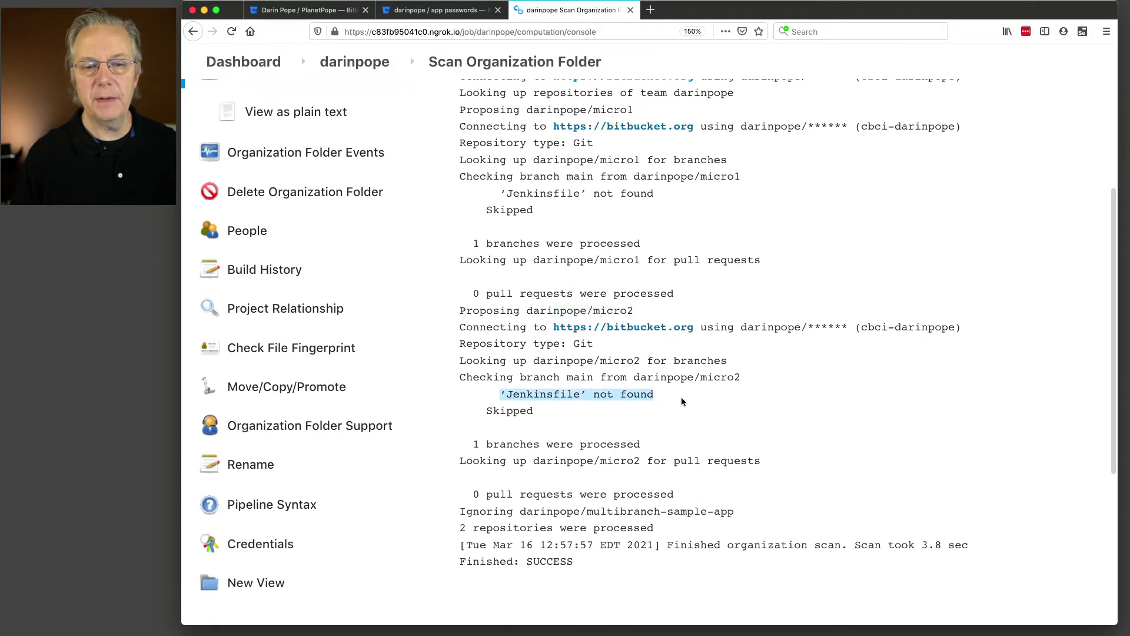
scroll(680, 398, down, 5)
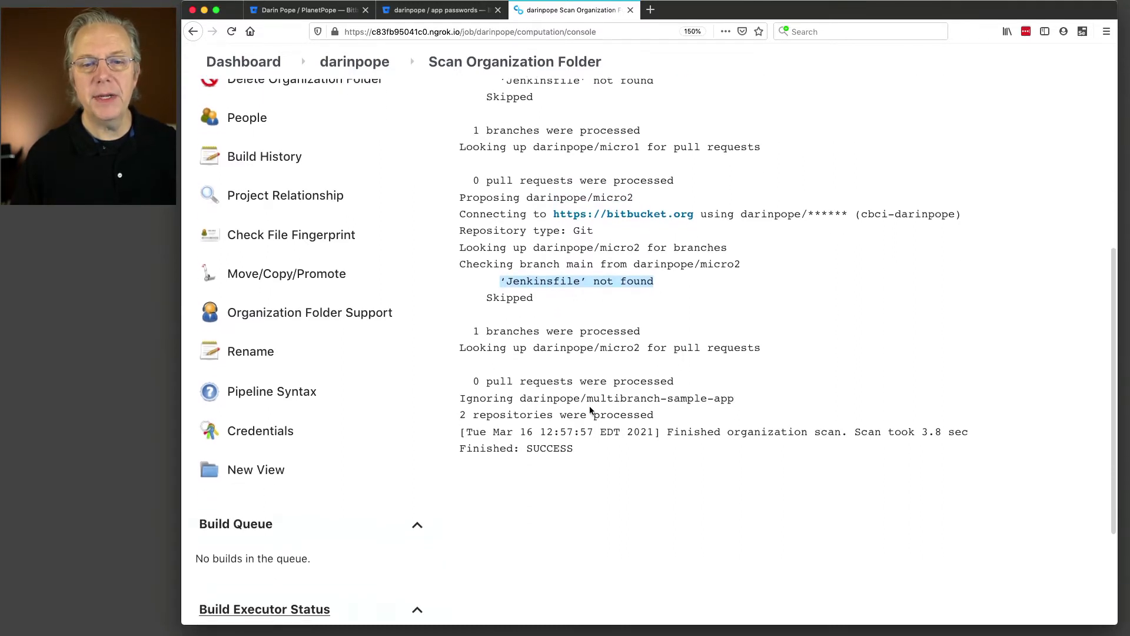
drag(525, 398, 737, 401)
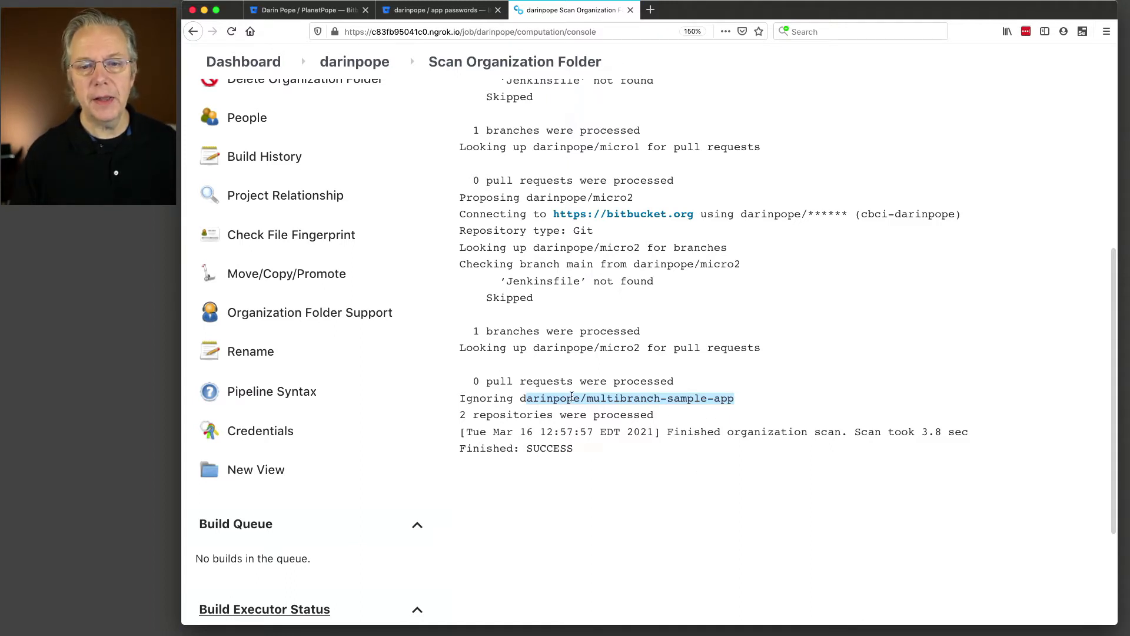
click(551, 399)
drag(551, 398, 797, 403)
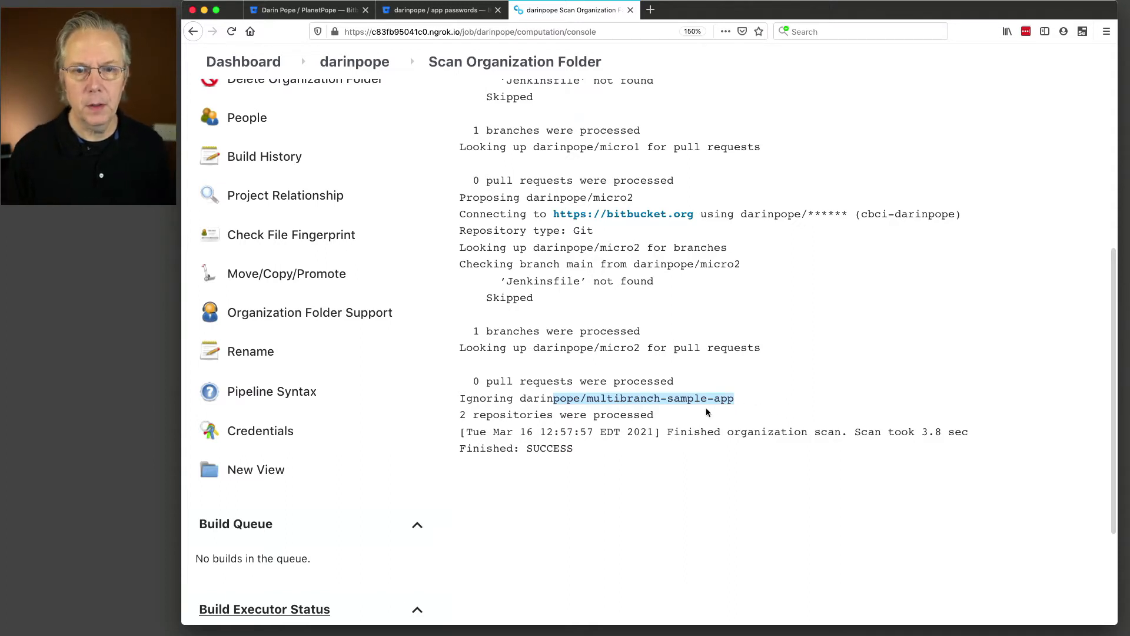
scroll(705, 407, up, 5)
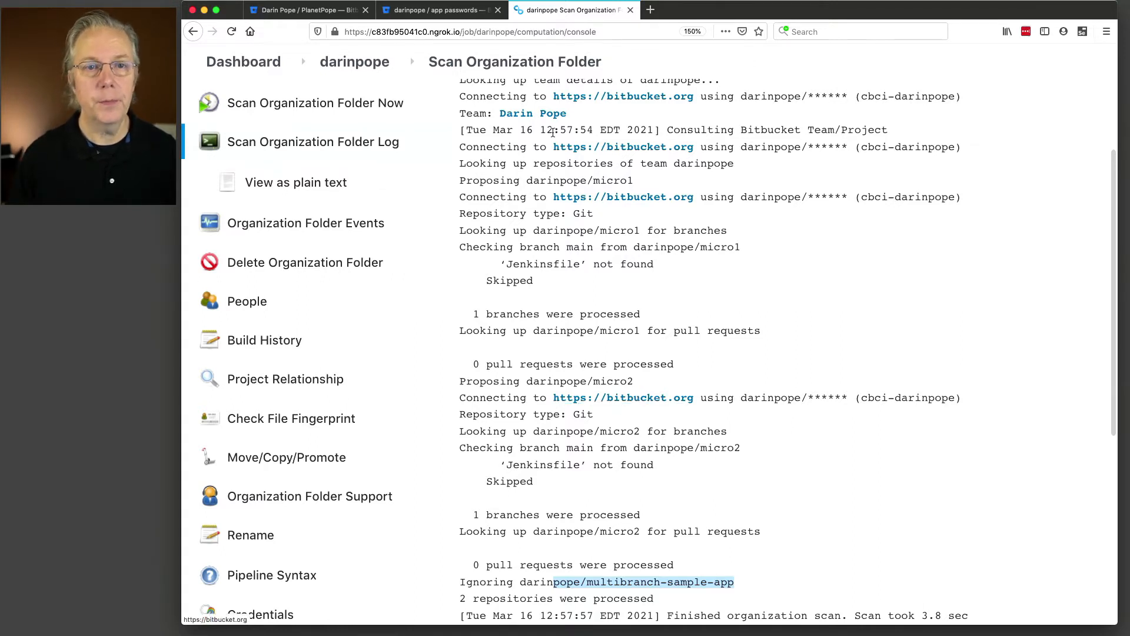
- Review the organization folder page reporting 'This folder is empty', then bring up Bitbucket's repository list
click(355, 63)
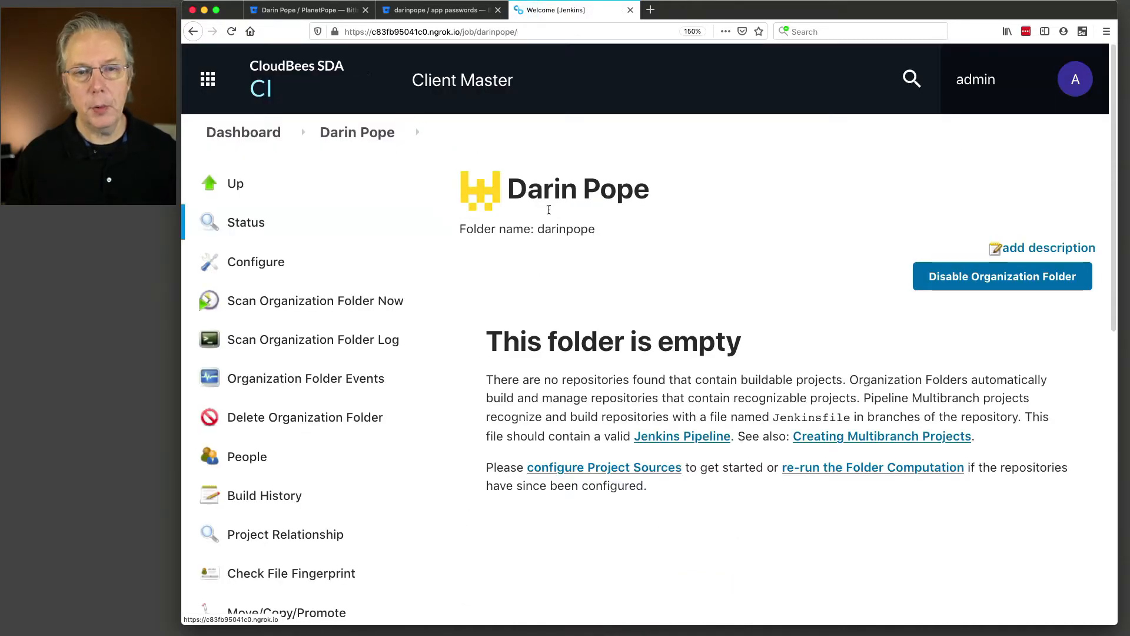
drag(511, 193, 650, 202)
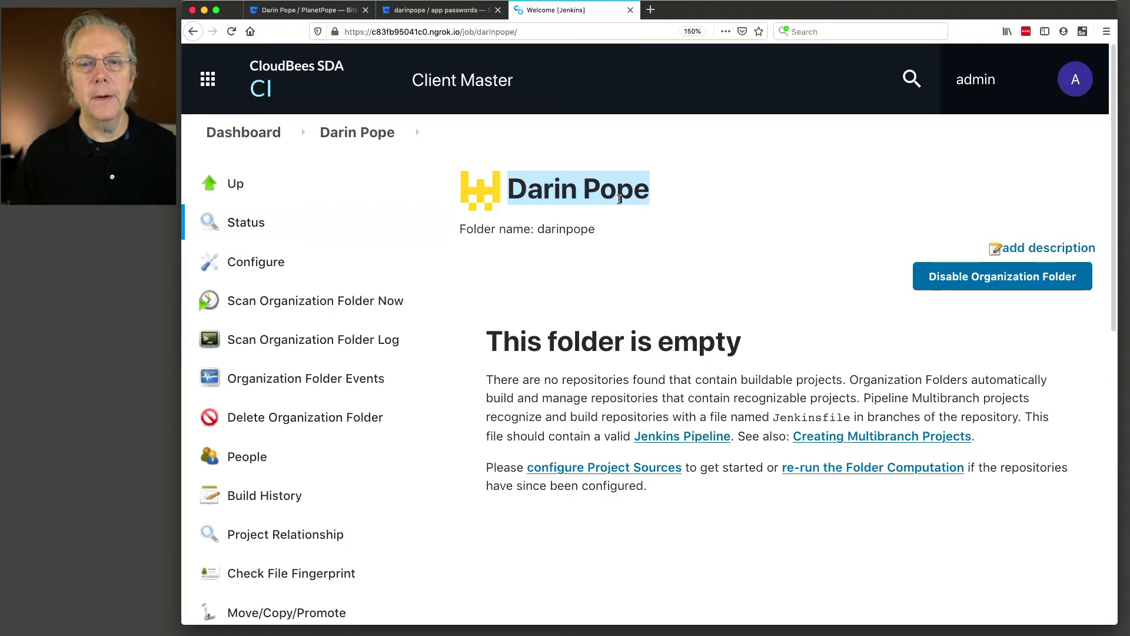
click(619, 200)
drag(528, 194, 665, 193)
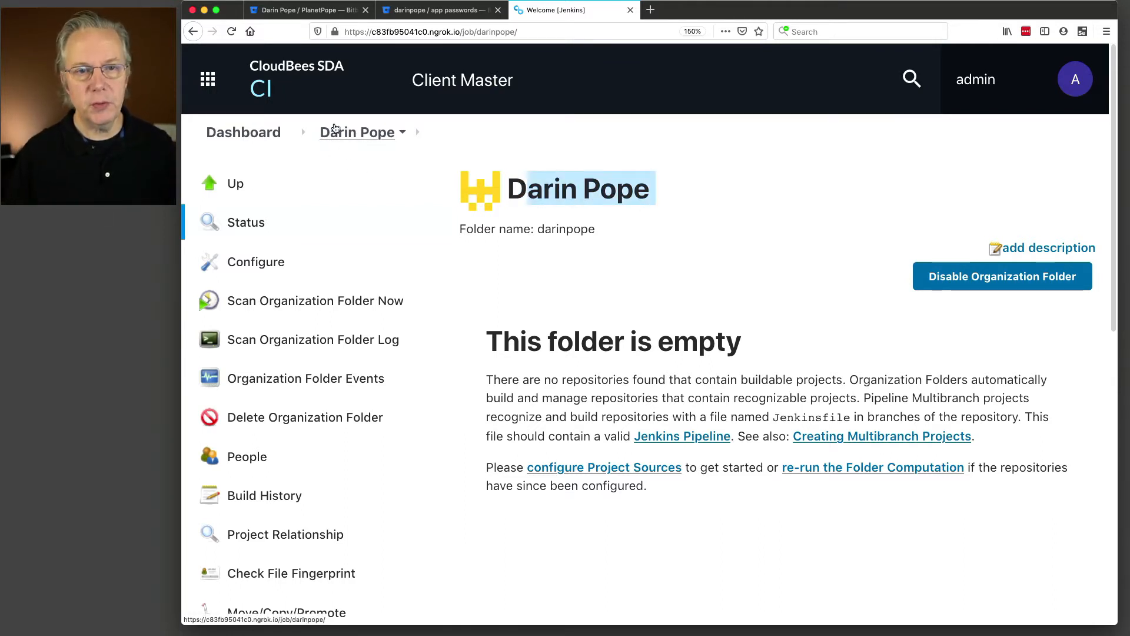
click(590, 231)
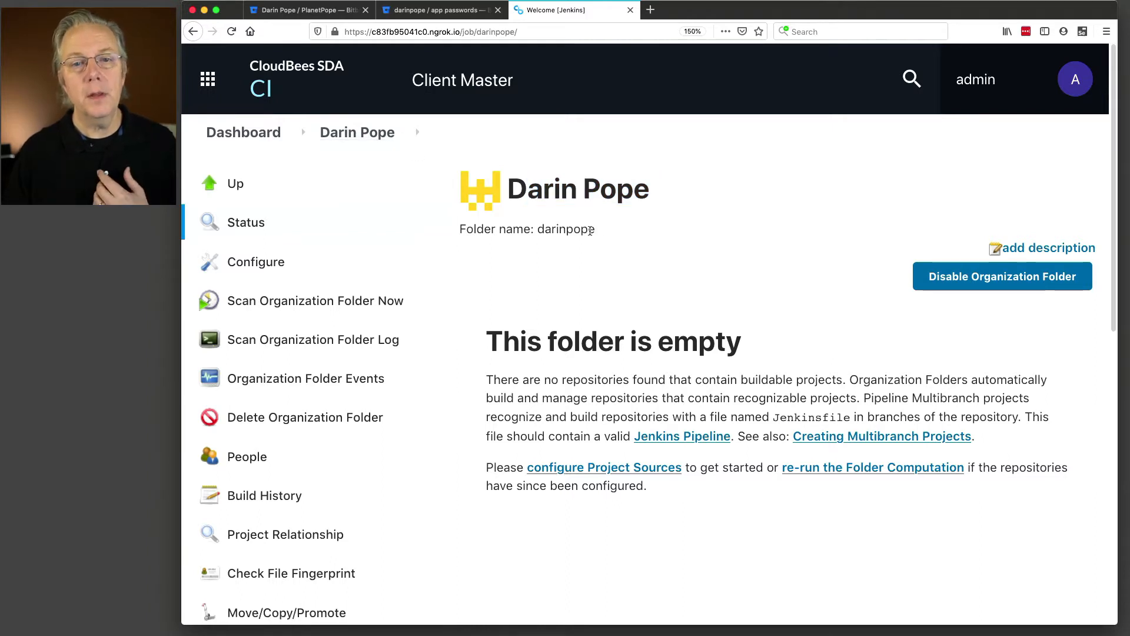
drag(591, 231, 465, 238)
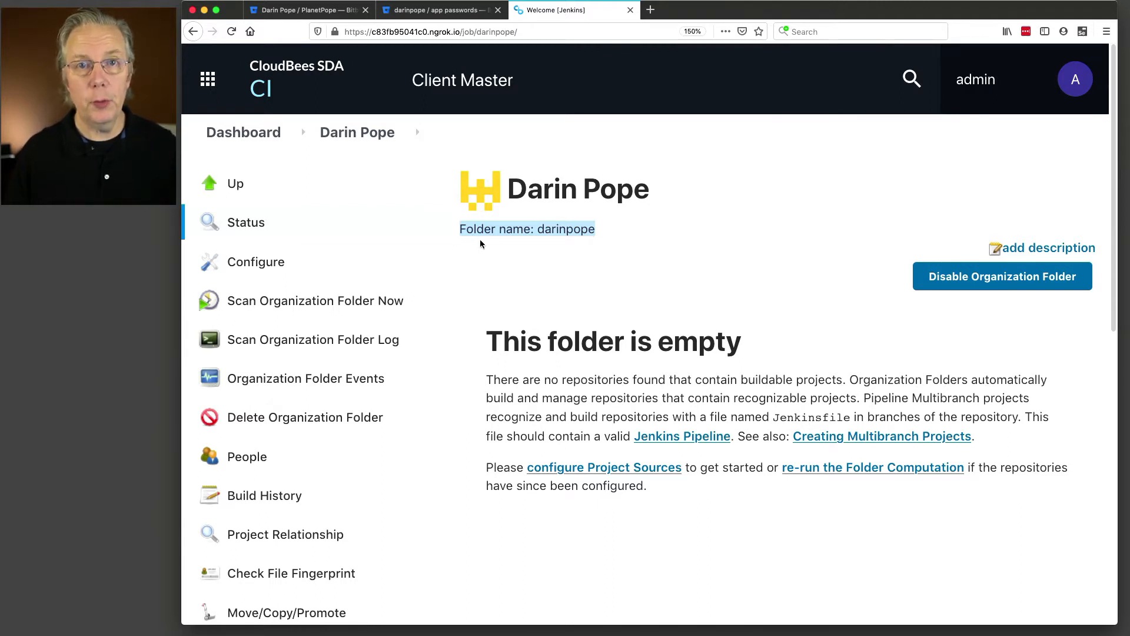
click(344, 10)
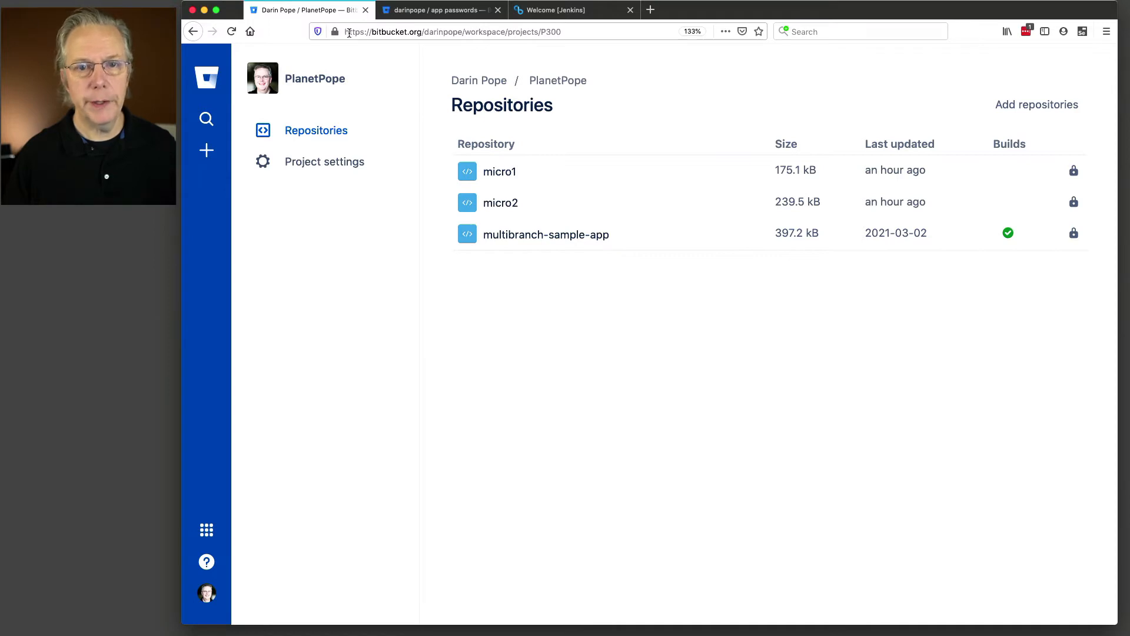
- Check that micro1's Repository settings > Webhooks page says 'No hooks', then return to Jenkins
click(505, 175)
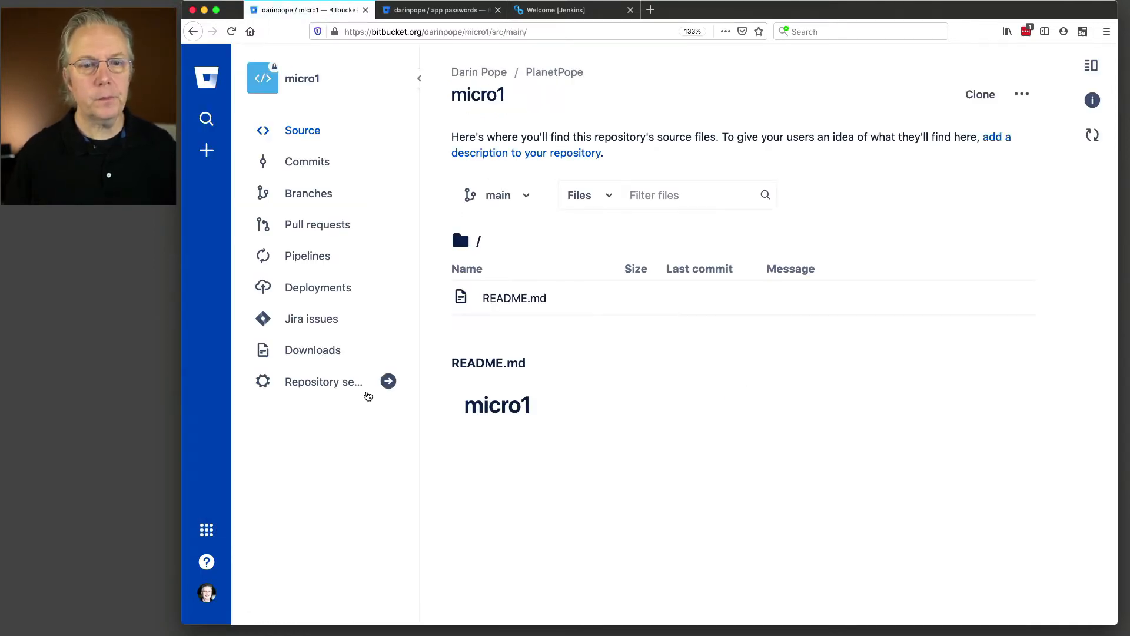
click(351, 386)
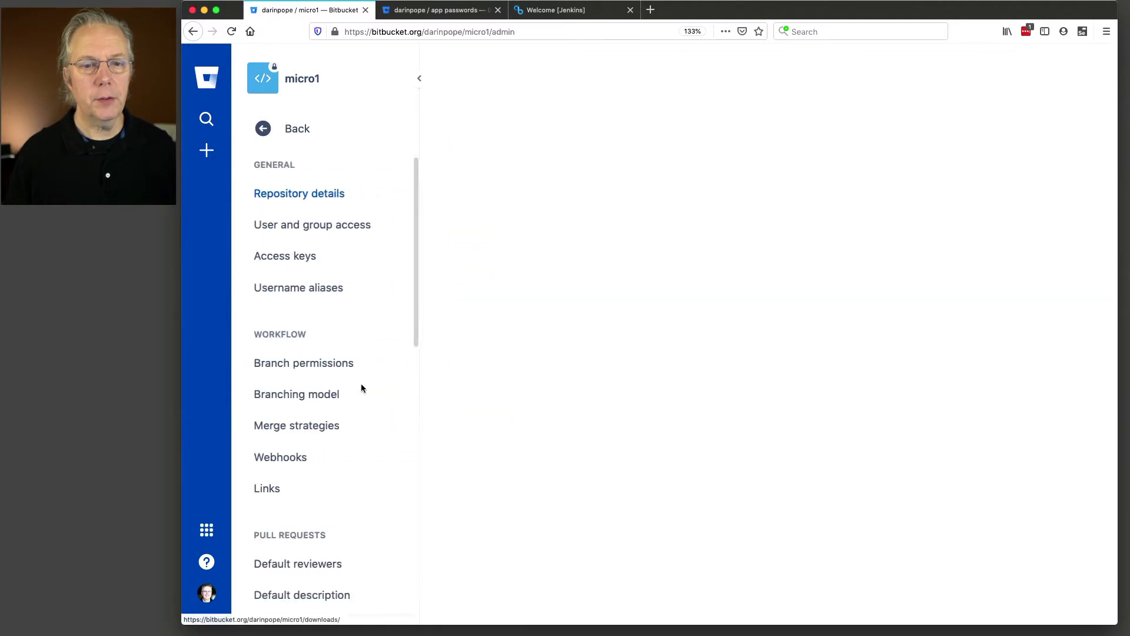
click(299, 458)
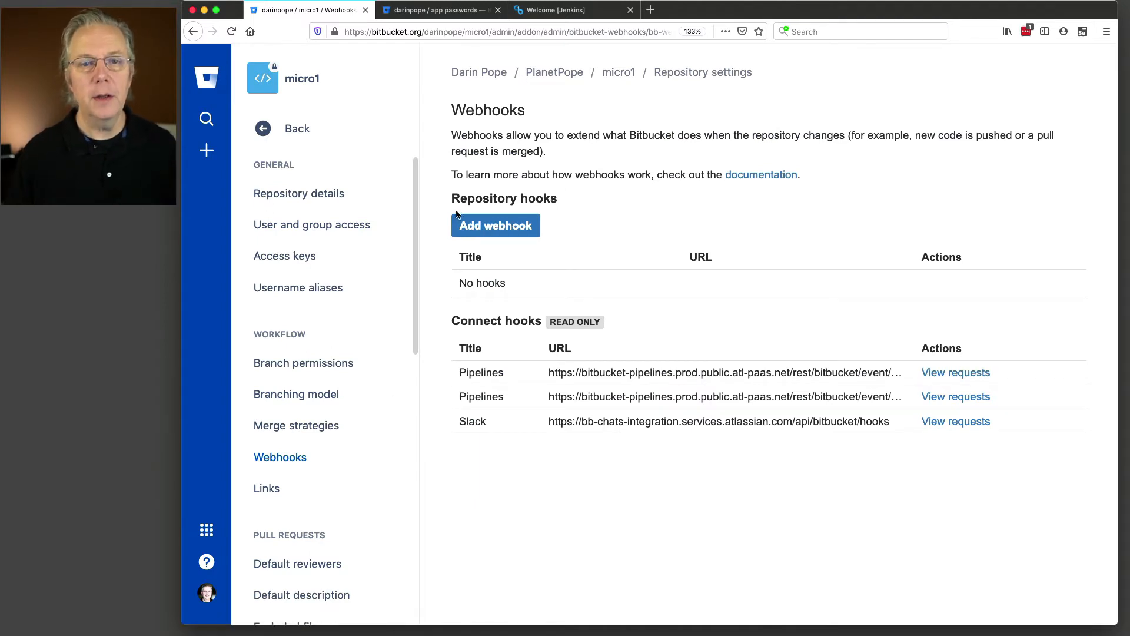
drag(458, 283, 529, 285)
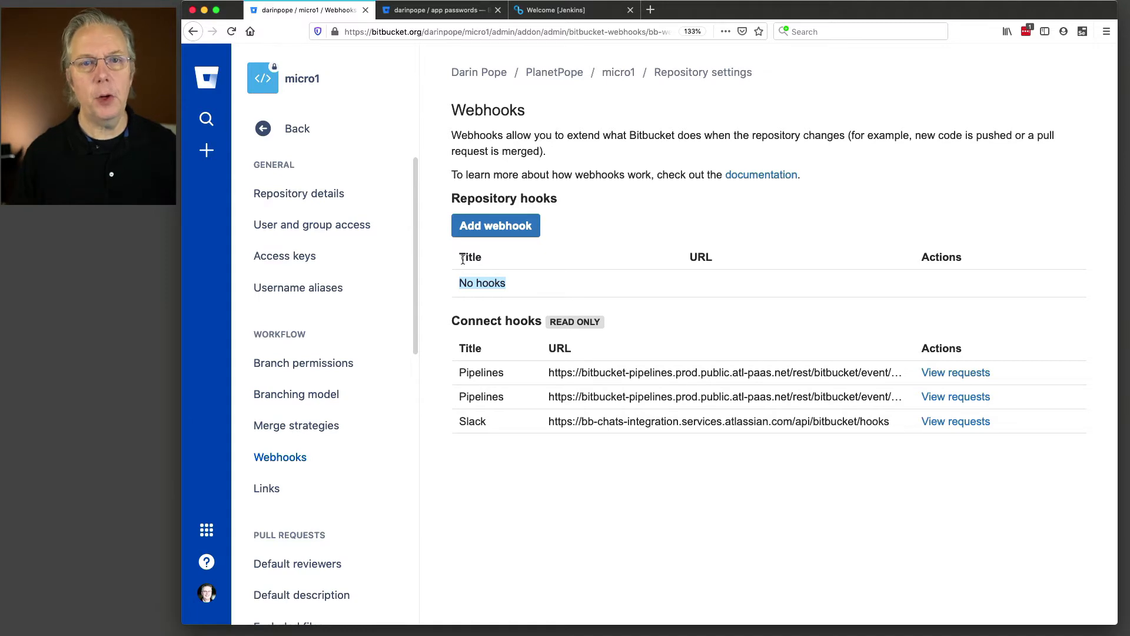
click(560, 10)
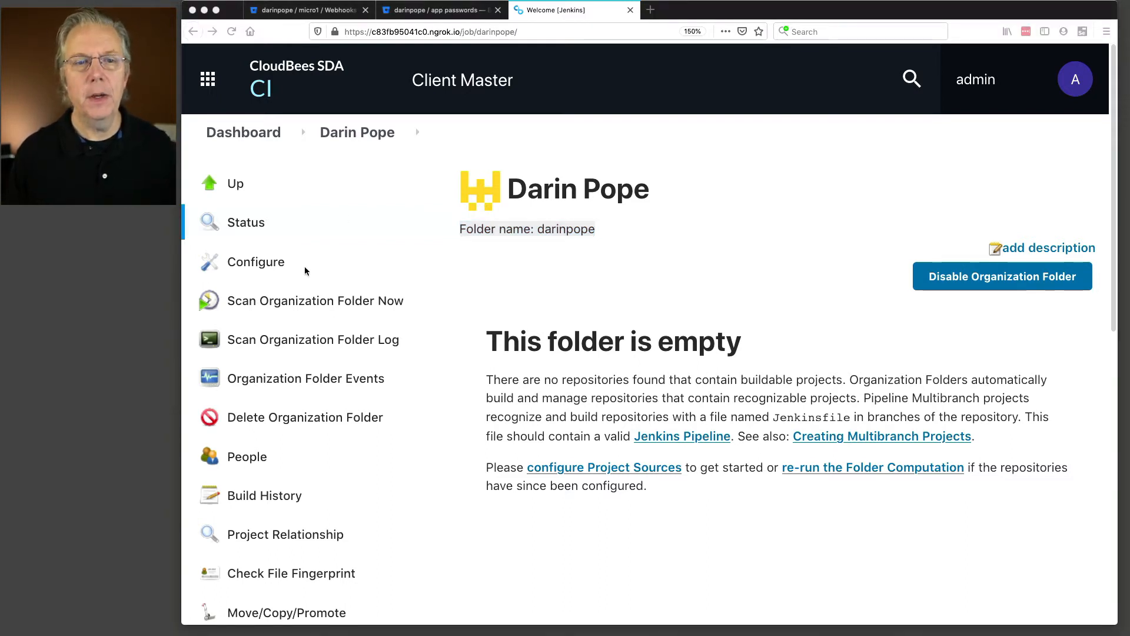
- Confirm the folder's Project Recognizers Script Path is 'Jenkinsfile', then switch to the micro1 terminal
click(277, 266)
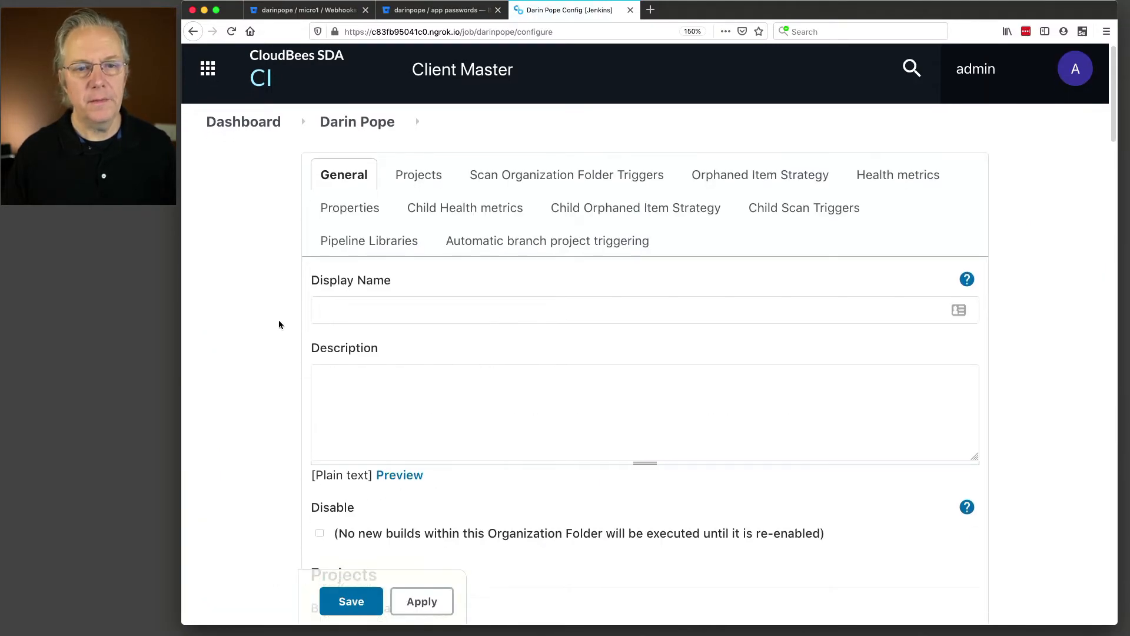
scroll(279, 324, down, 10)
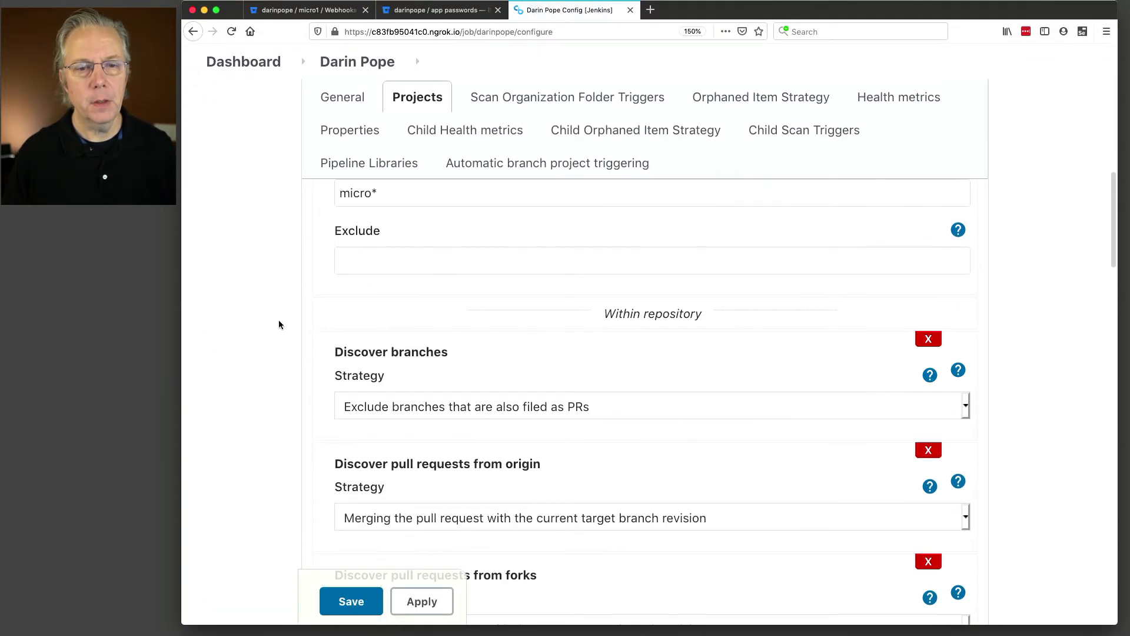
scroll(279, 324, down, 10)
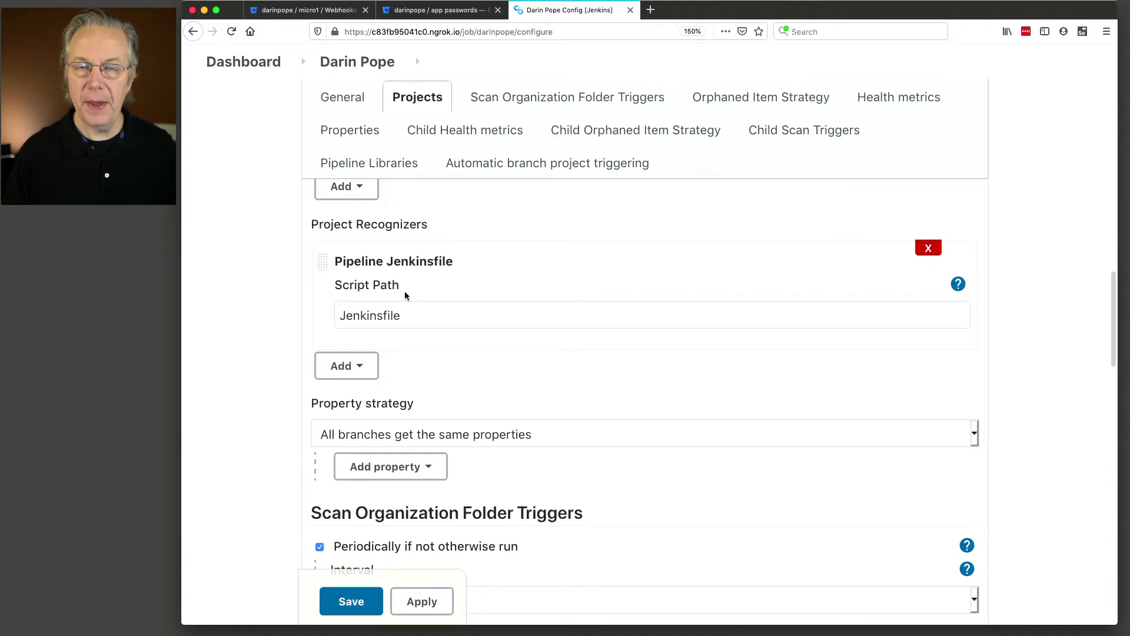
double_click(371, 315)
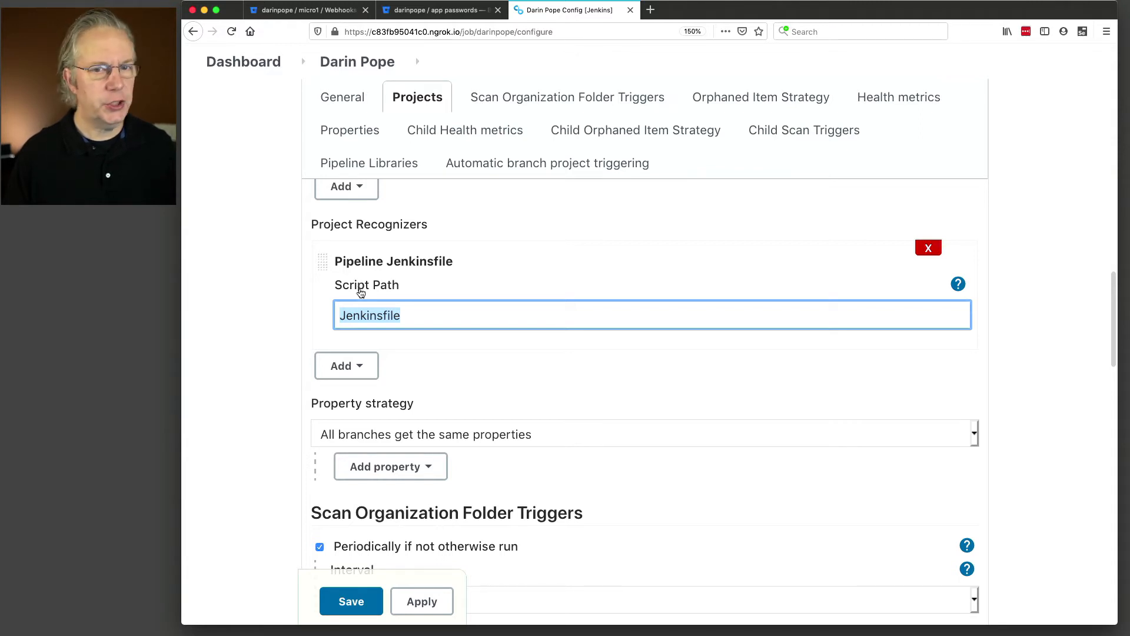
key(super+Tab)
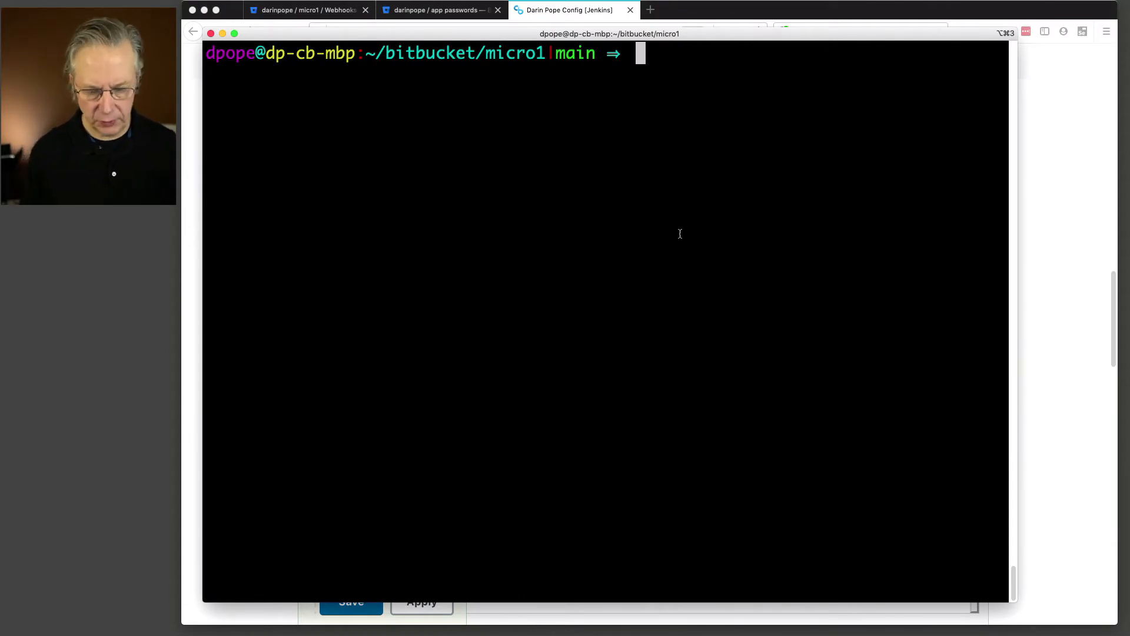
- Create a Jenkinsfile in vi by pasting in a complete pipeline definition, then save it
text(vi J)
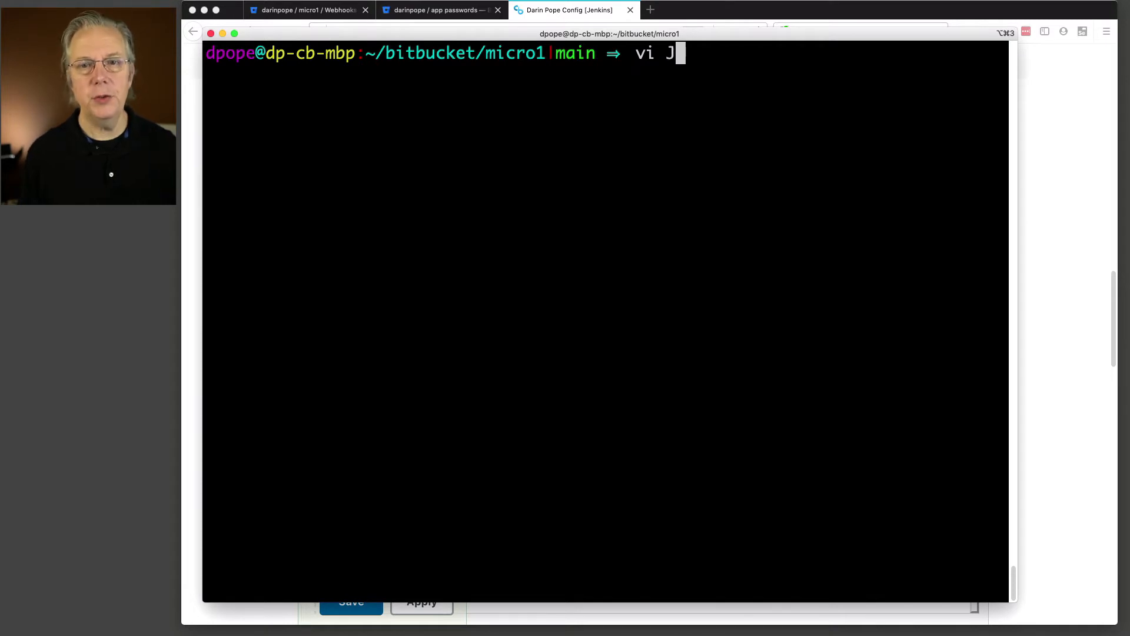
text(enkinsfile)
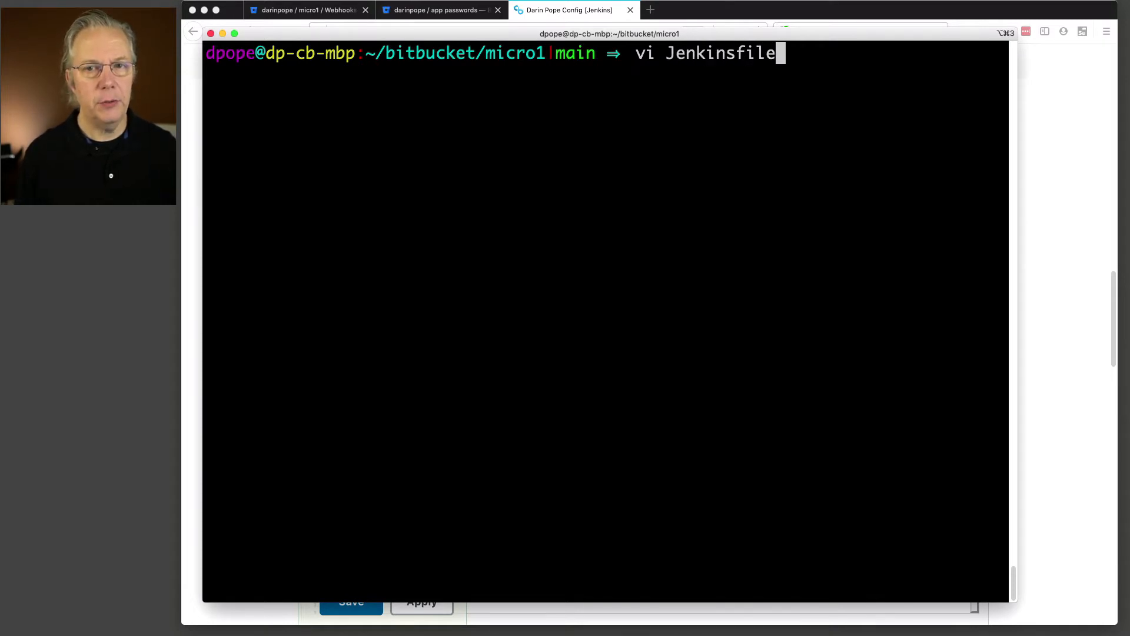
key(Return)
key(i)
text(pipeline {   agent {label "linux"}   stages {     stage('Hello') {       steps {         sh 'echo hello from Jenkinsfile'       }     }   } })
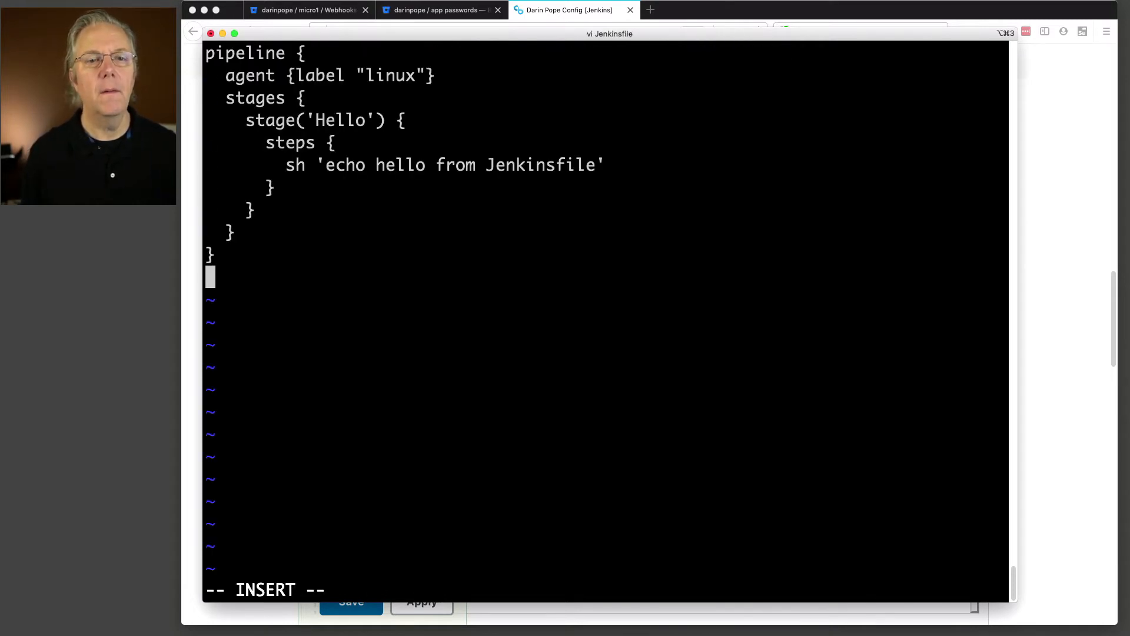
key(Escape)
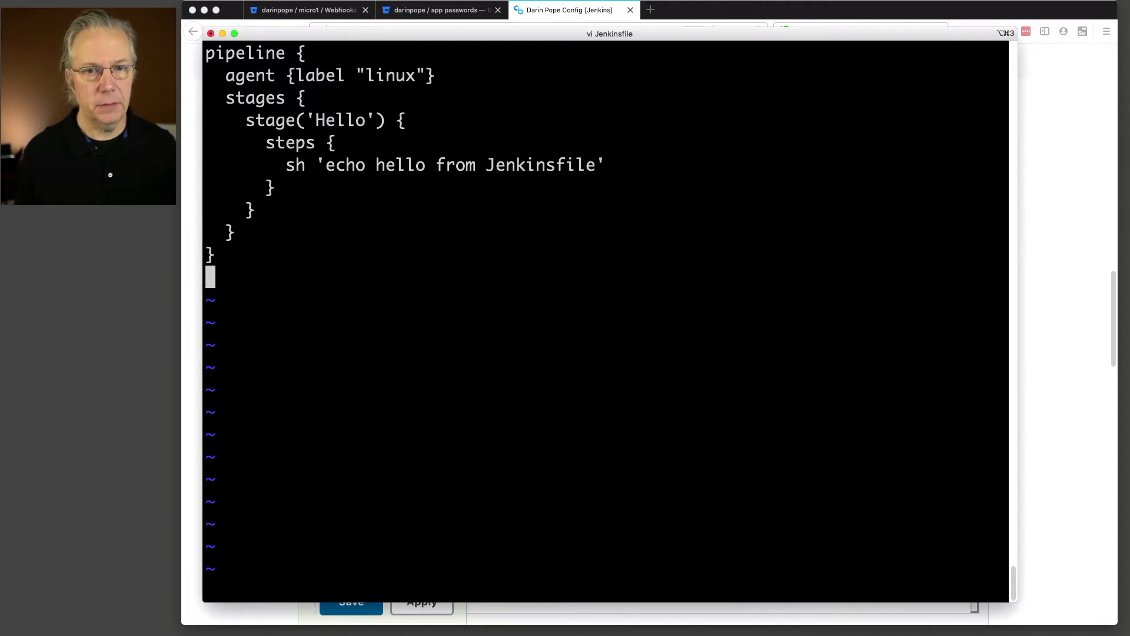
text(:wq)
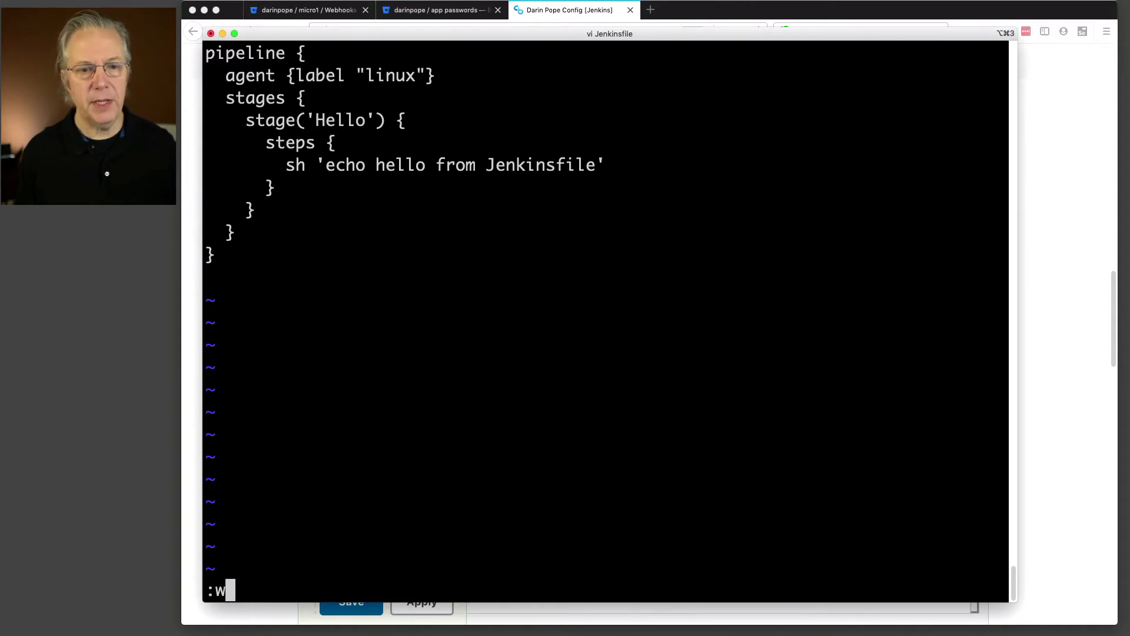
key(Return)
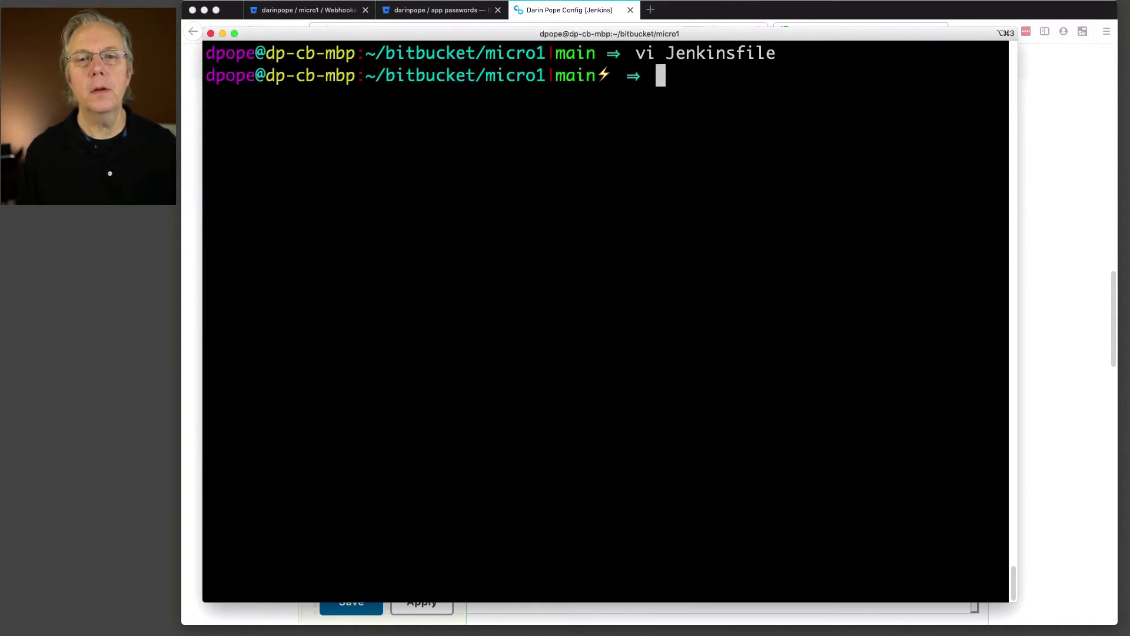
- Stage the Jenkinsfile, commit it as "added Jenkinsfile" and push to main
text(git add Je)
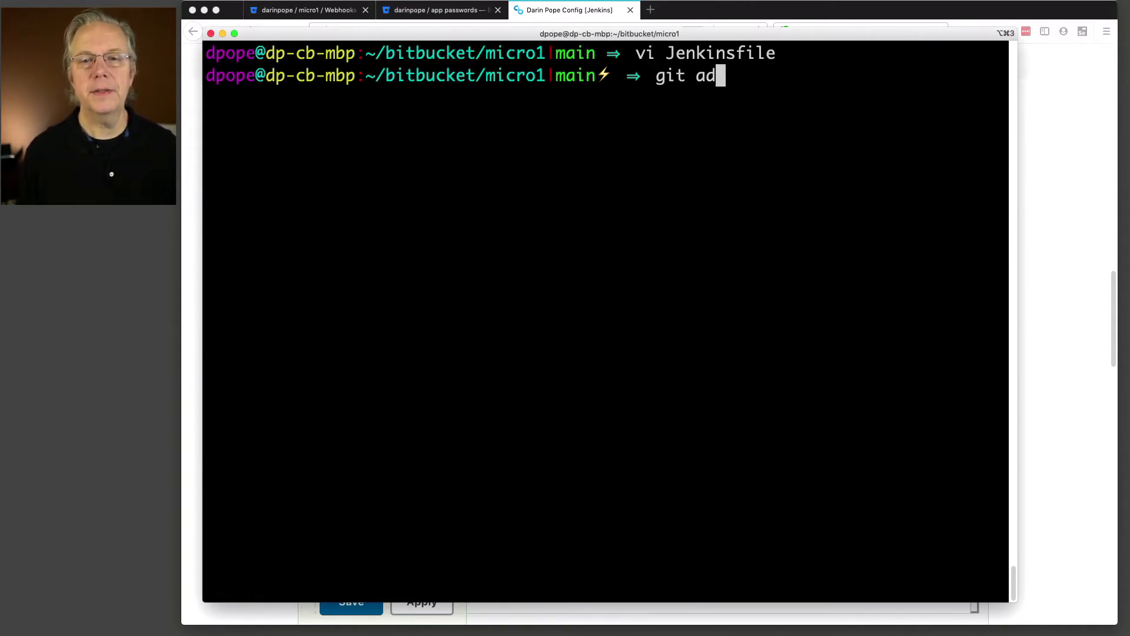
key(Tab)
key(Return)
text(gi)
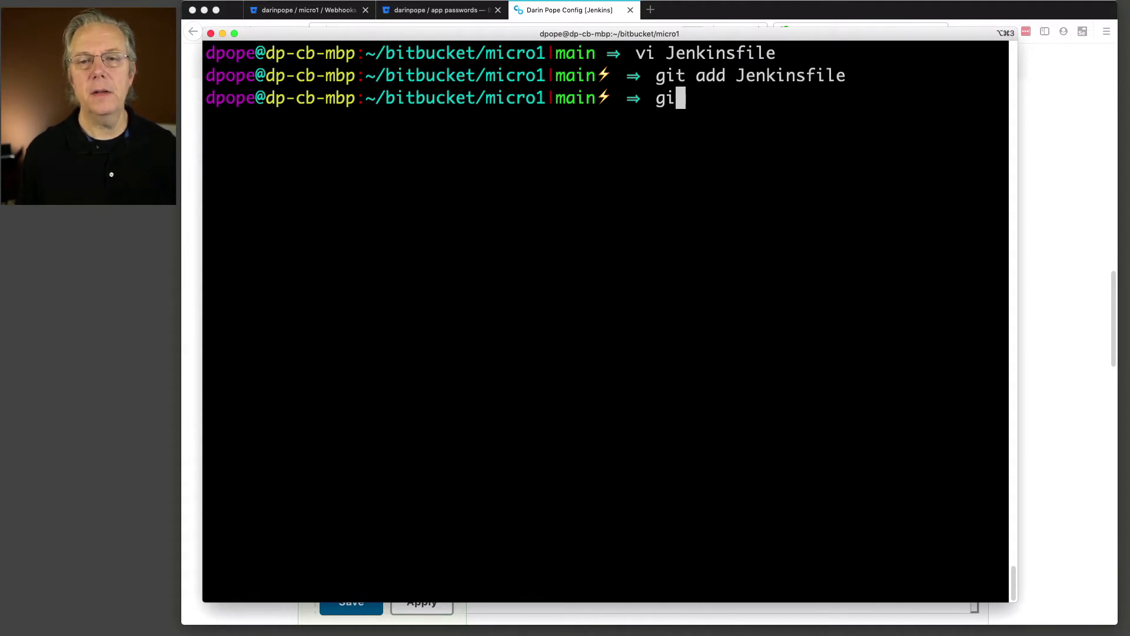
text(t commit -m "a)
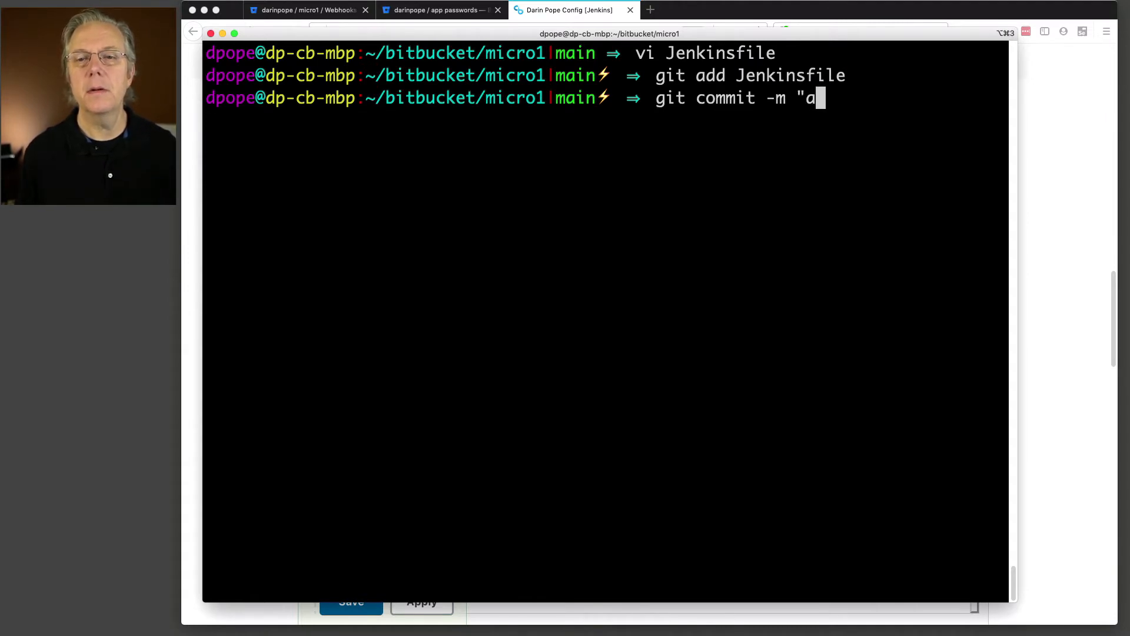
text(dded Jenkinsfile")
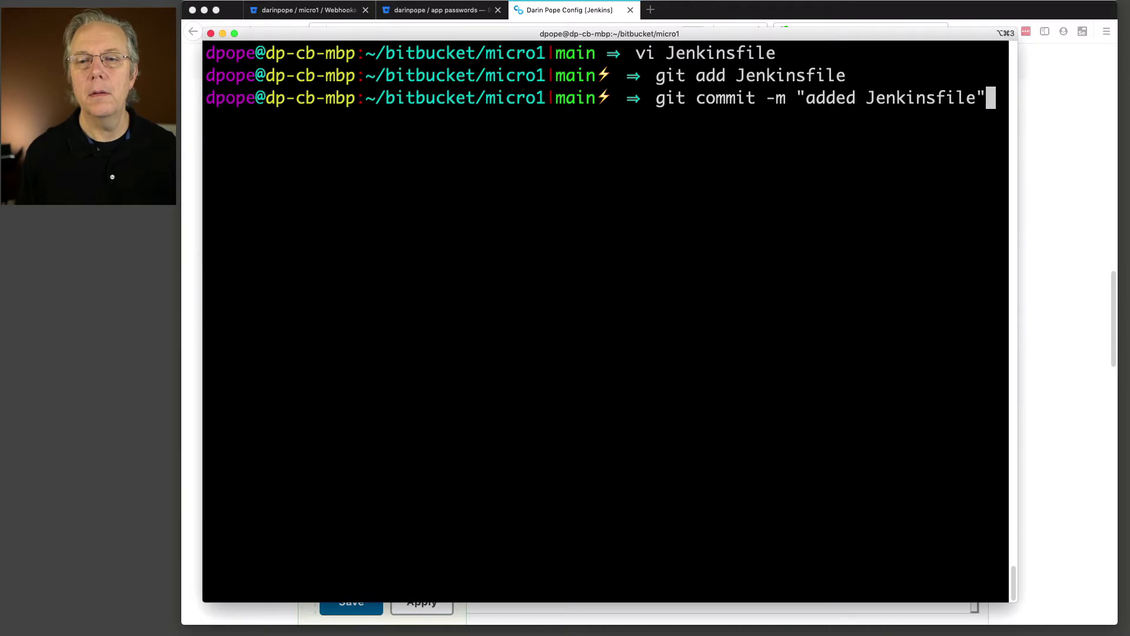
key(Return)
text(git push)
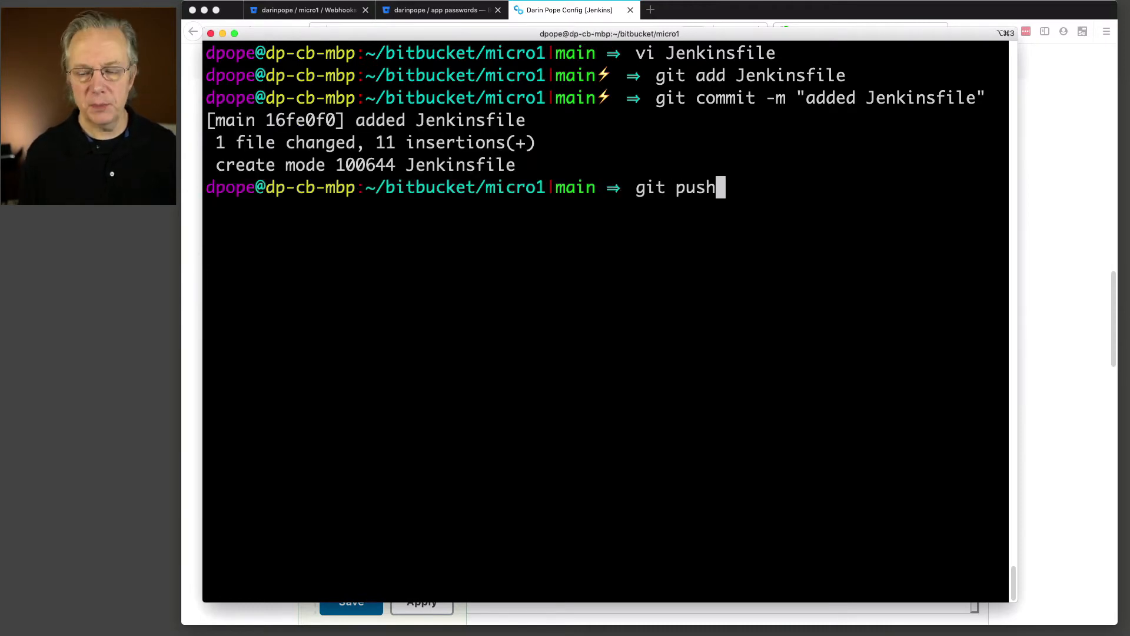
key(Return)
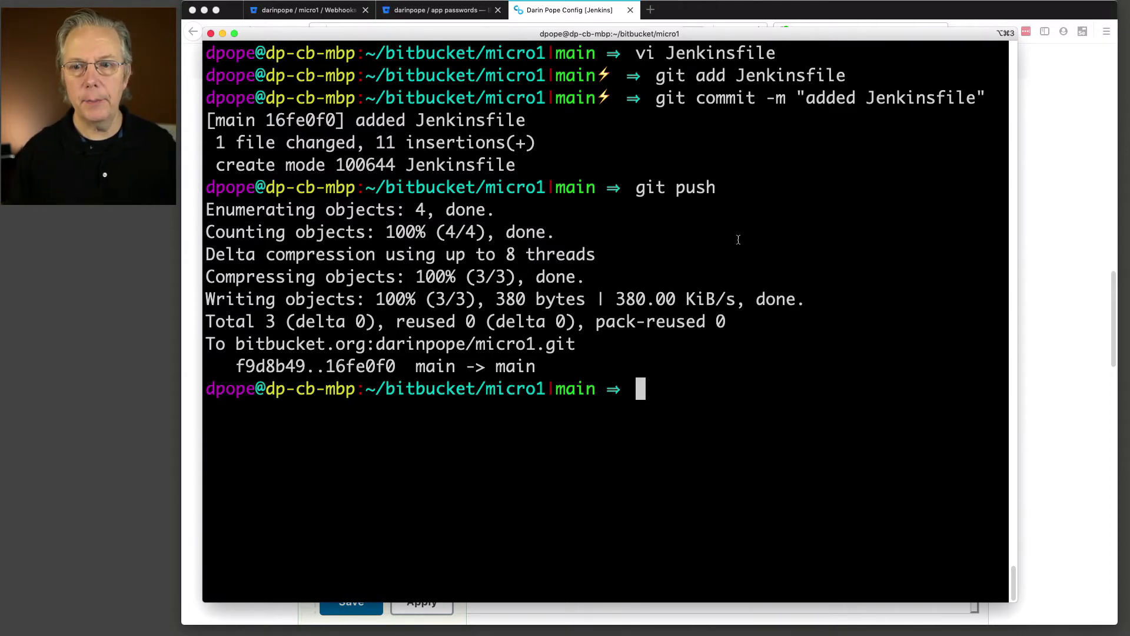
- Go back to the organization folder page and run Scan Organization Folder Now
click(1049, 345)
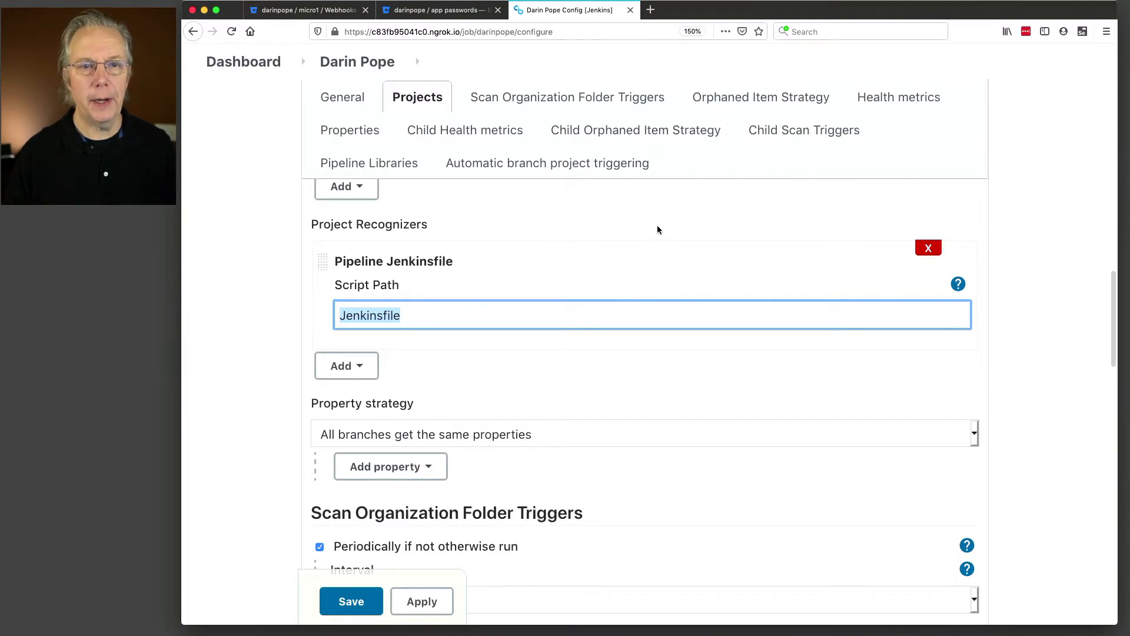
click(367, 63)
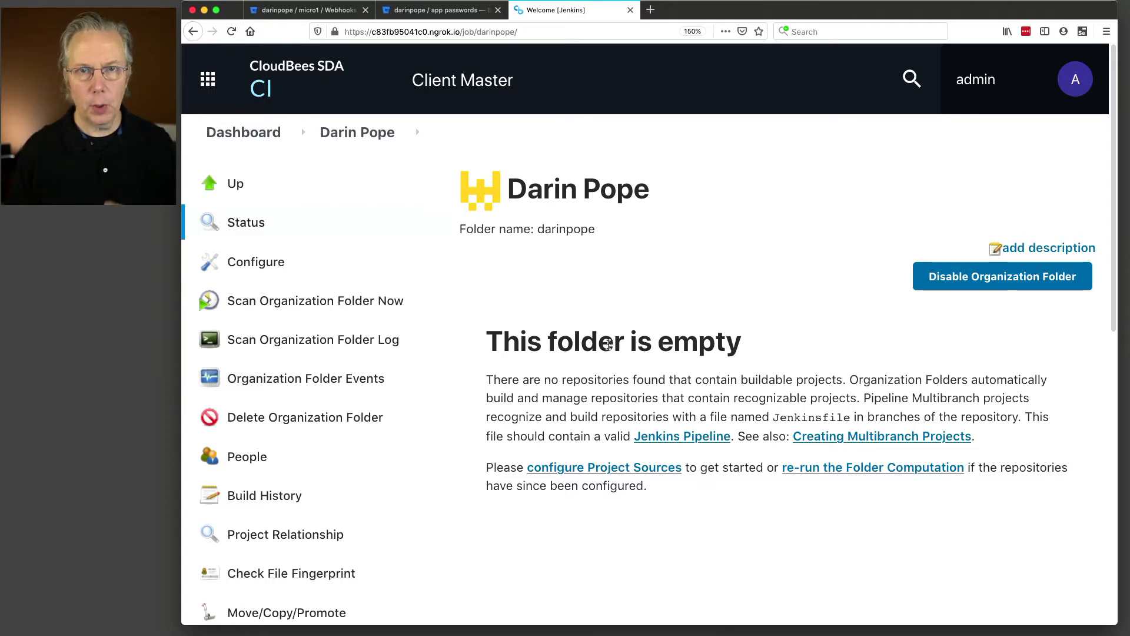
click(328, 304)
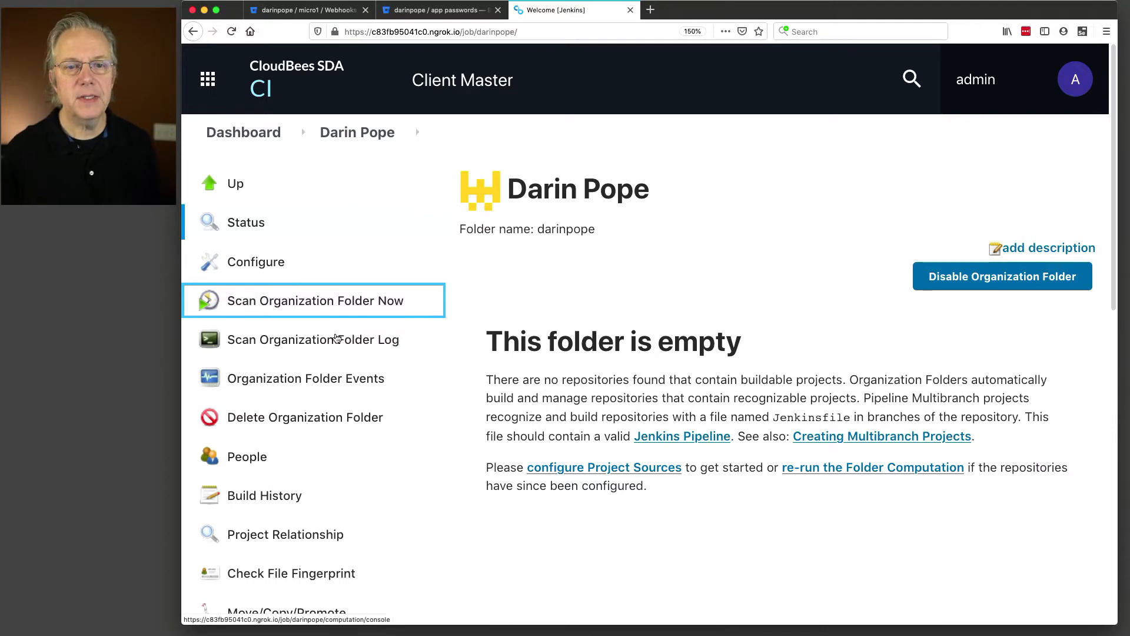
- Open the scan log and review micro1: main checked, Jenkinsfile found, criteria met
click(356, 340)
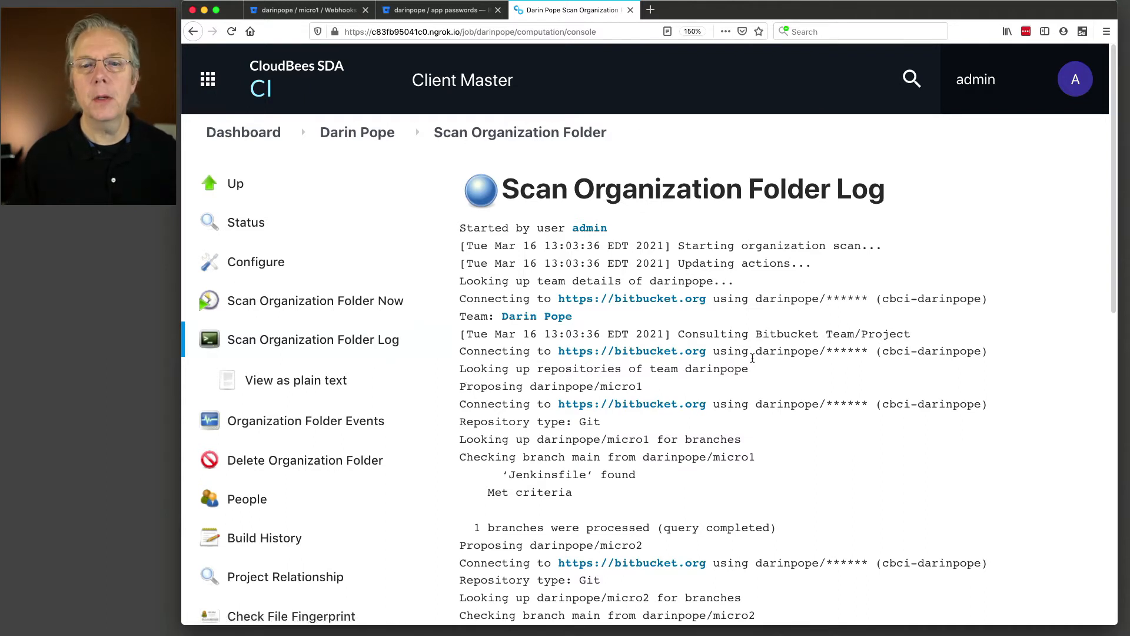
drag(547, 247, 601, 248)
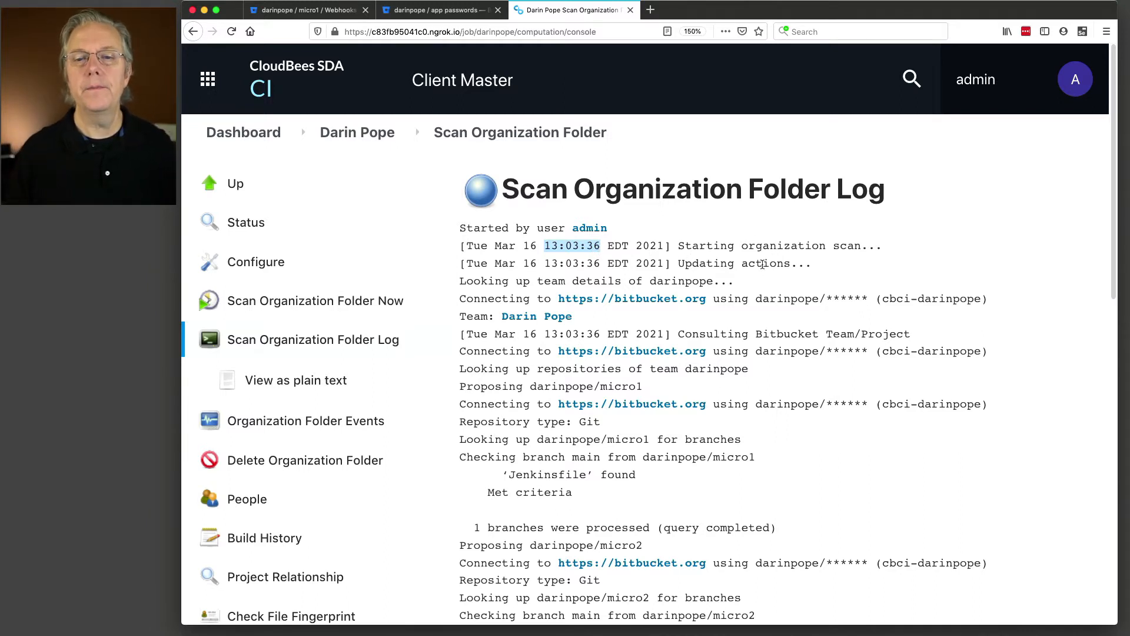
scroll(734, 379, down, 2)
scroll(734, 379, down, 1)
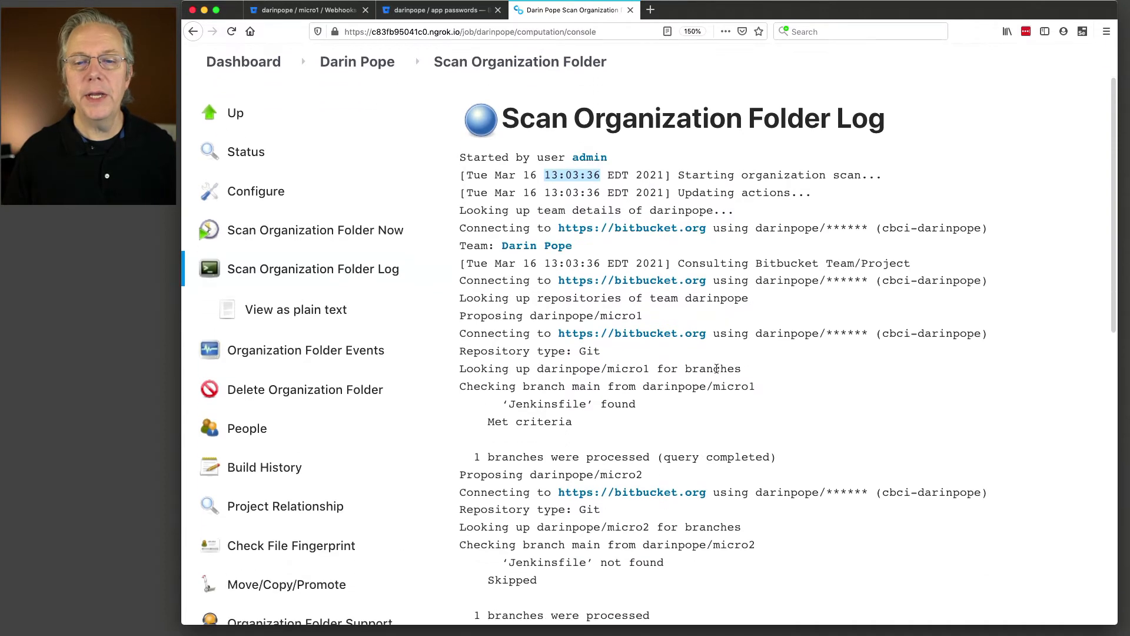
scroll(711, 369, down, 1)
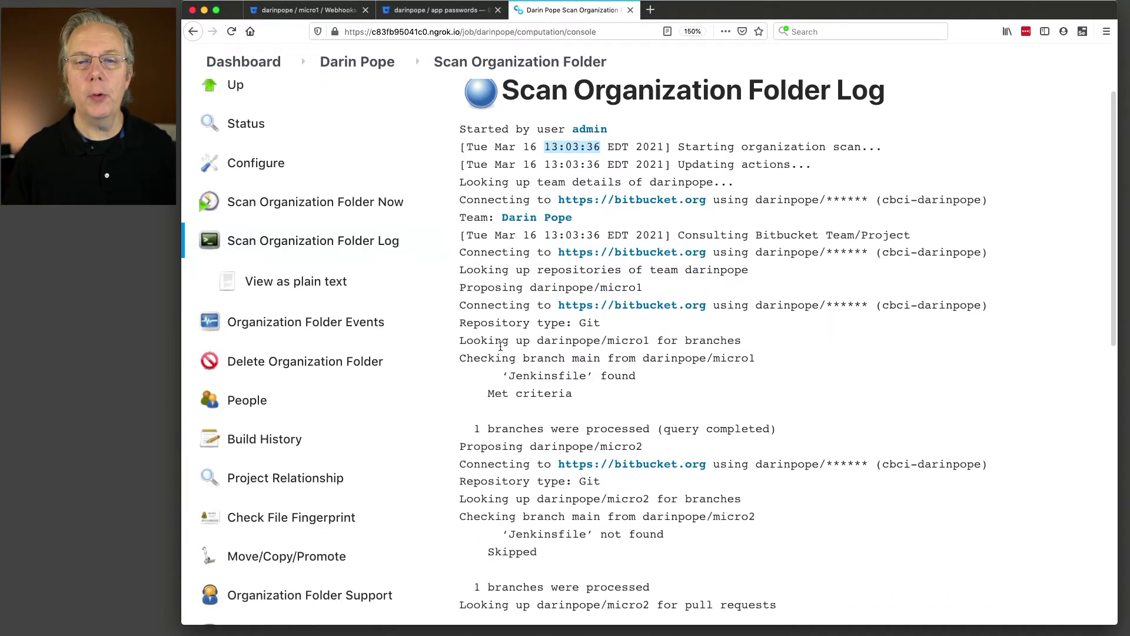
drag(501, 342, 660, 339)
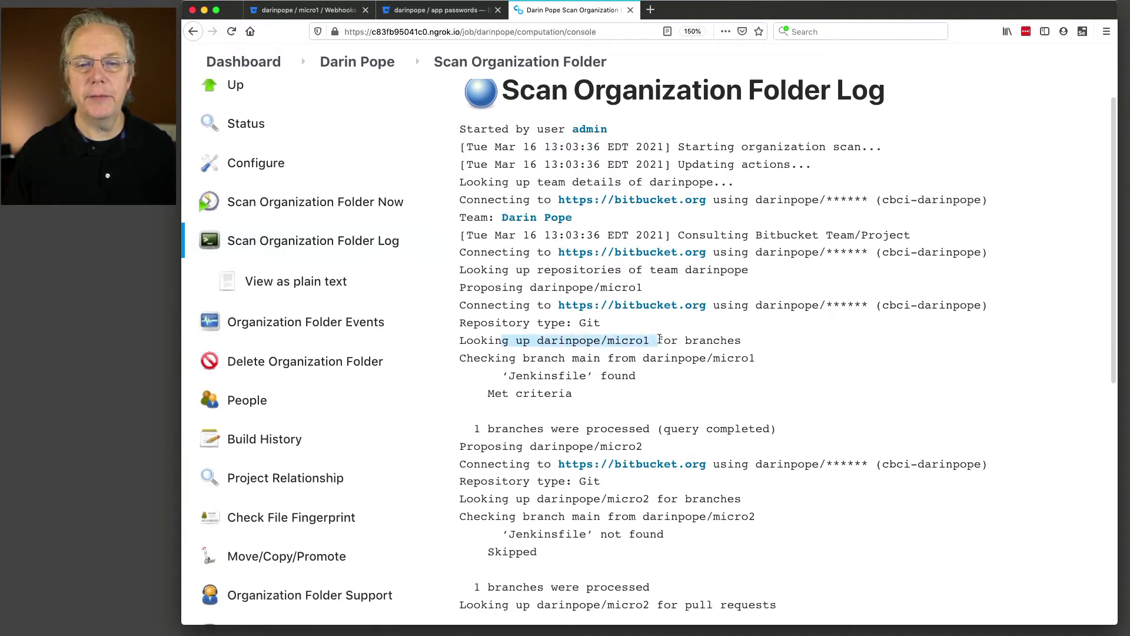
drag(488, 360, 614, 358)
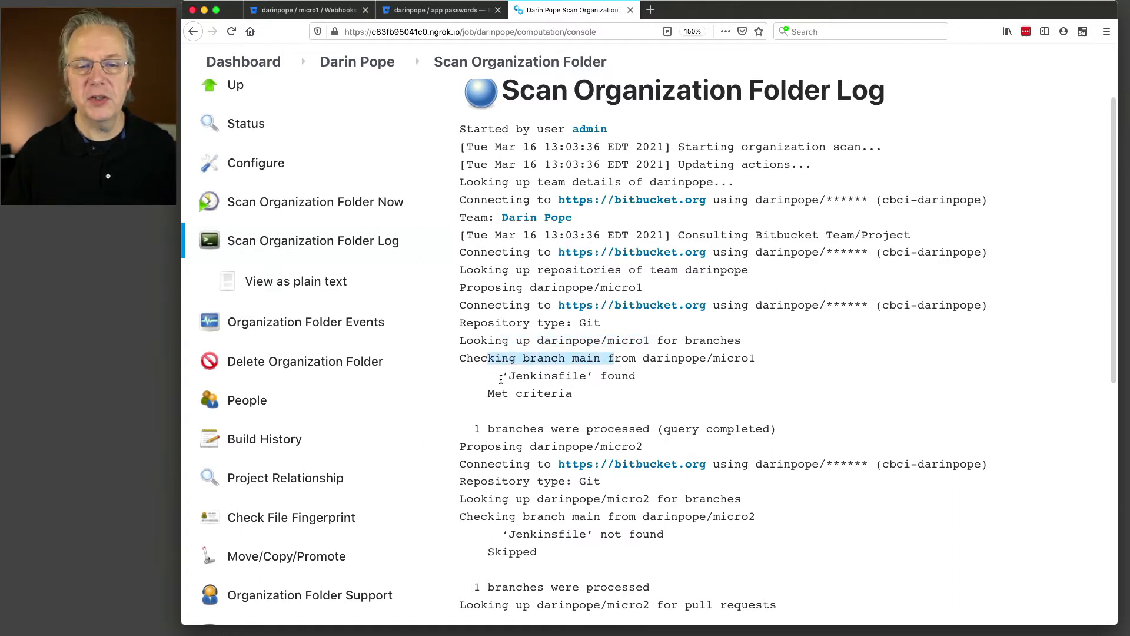
drag(501, 377, 631, 371)
drag(509, 394, 578, 395)
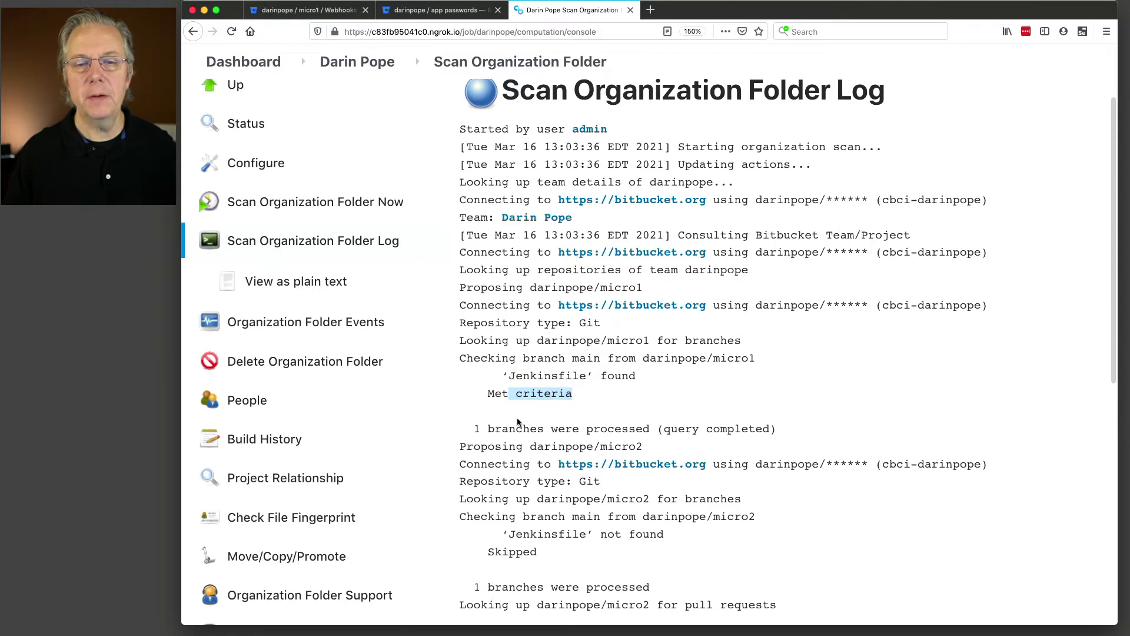
drag(487, 428, 643, 423)
- Read on to see micro2 skipped for having no Jenkinsfile, ending in Finished: SUCCESS
scroll(643, 424, down, 5)
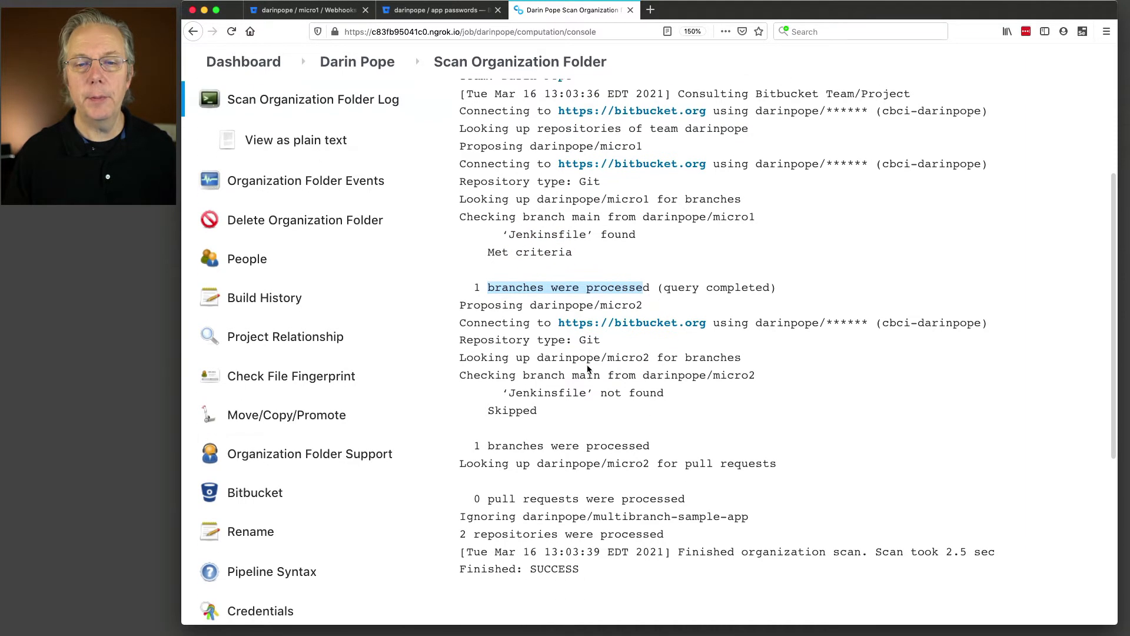
drag(589, 359, 676, 360)
drag(502, 394, 699, 391)
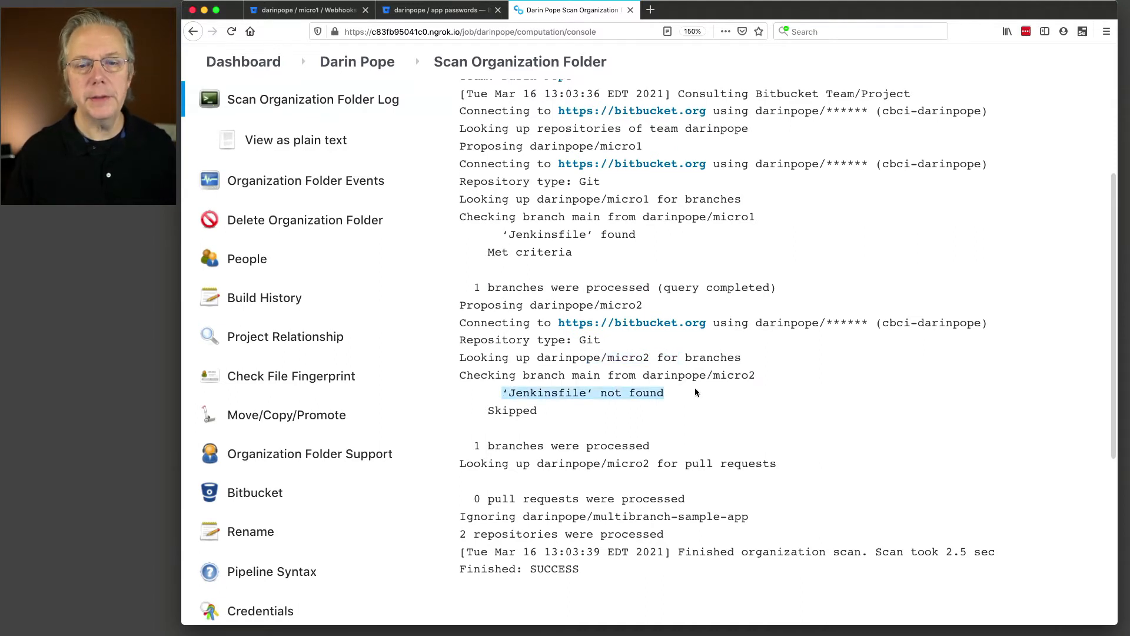
scroll(686, 398, down, 2)
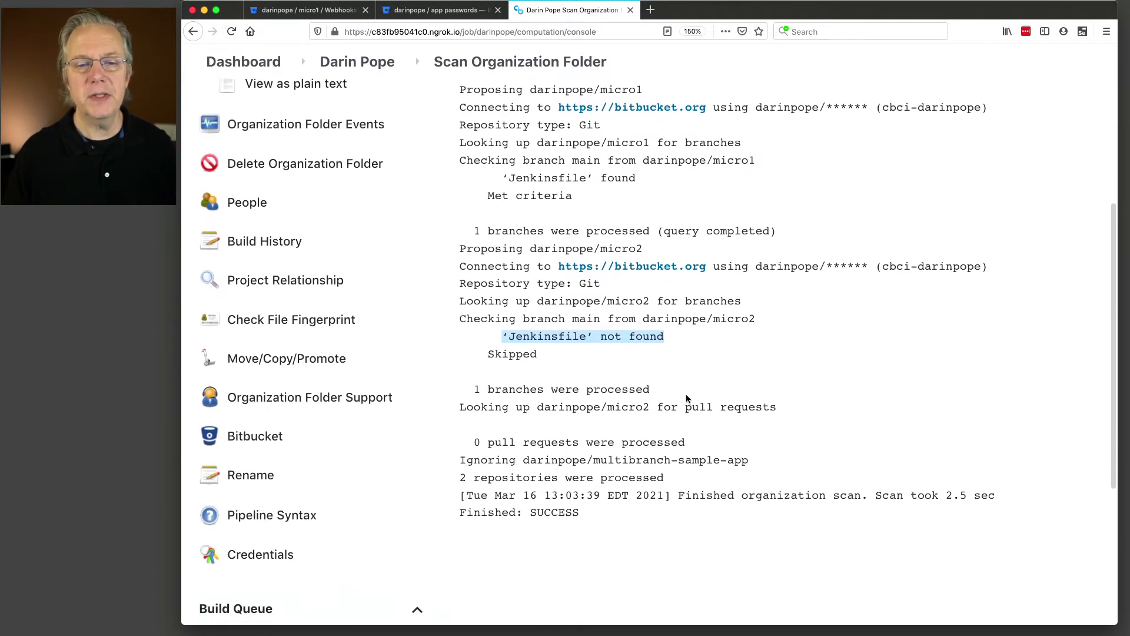
- Navigate from the organization folder to micro1's main branch and open build #1's console output
click(359, 66)
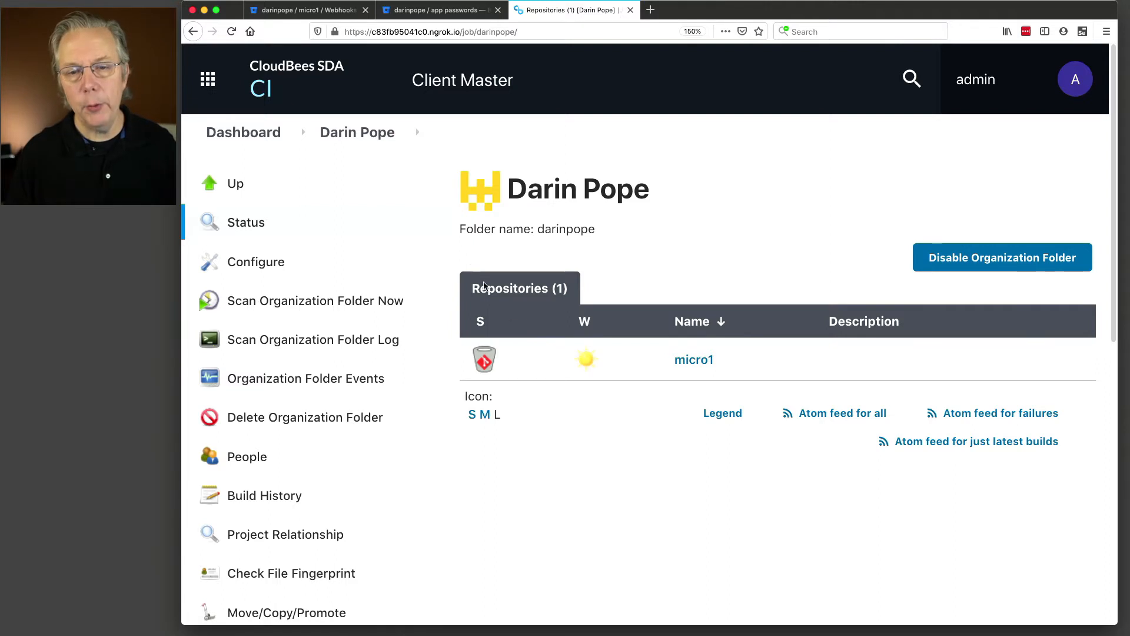
mouse_move(628, 361)
click(683, 360)
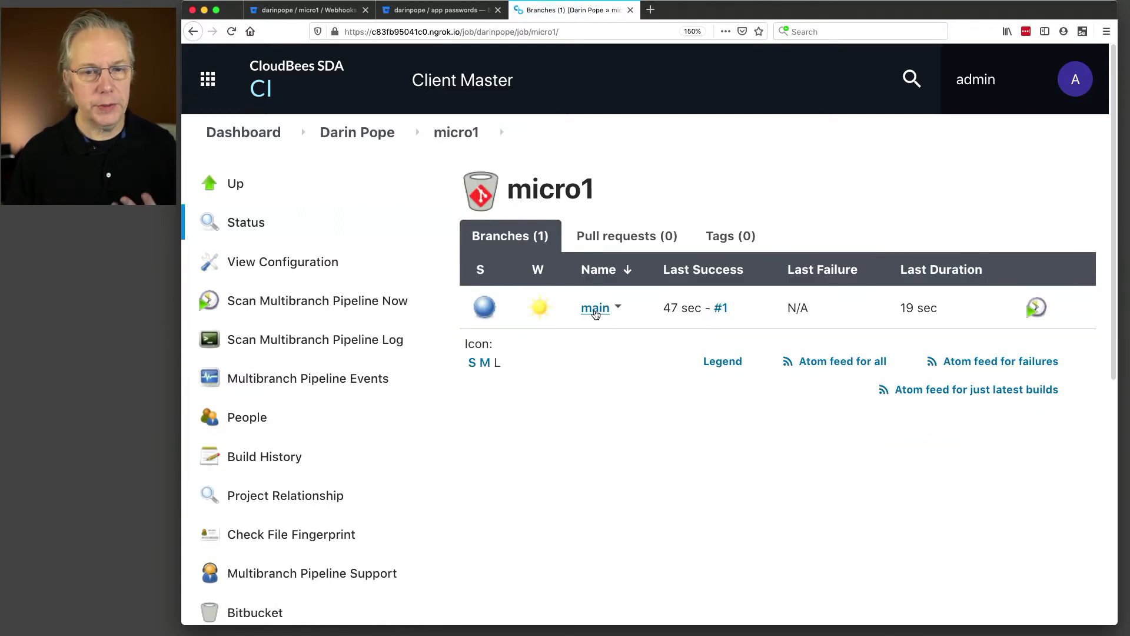
click(596, 309)
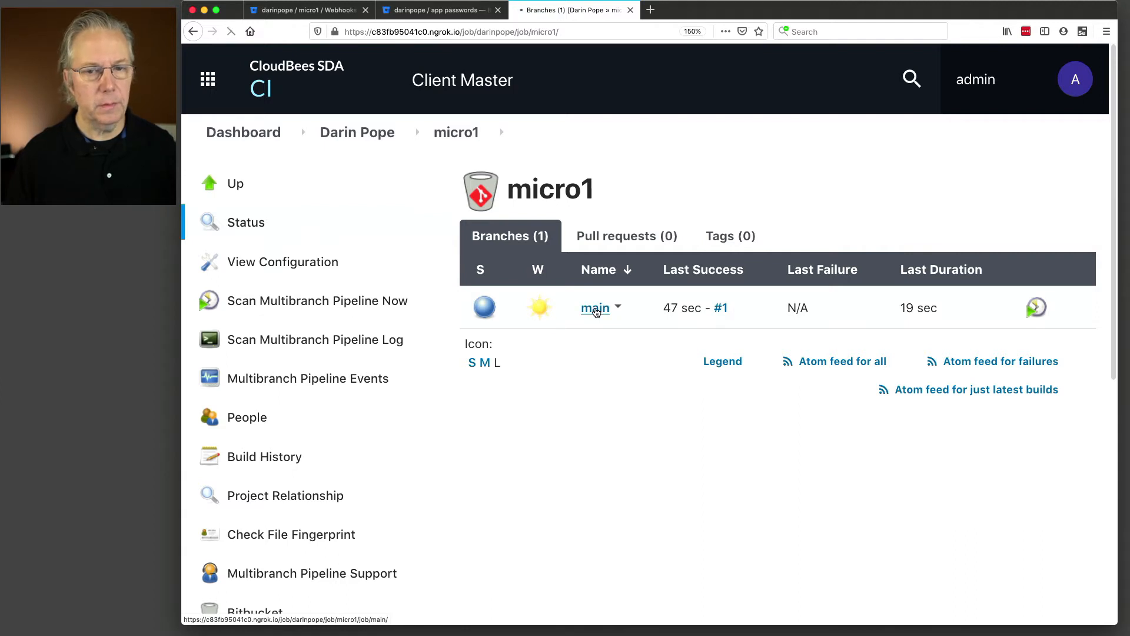
scroll(346, 394, down, 2)
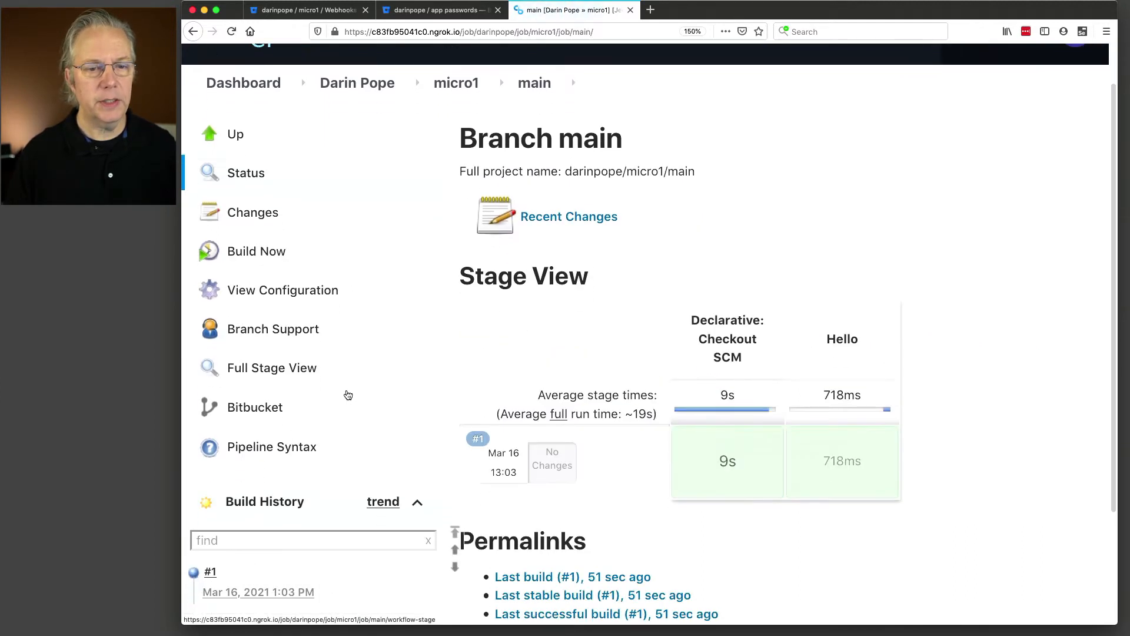
click(221, 519)
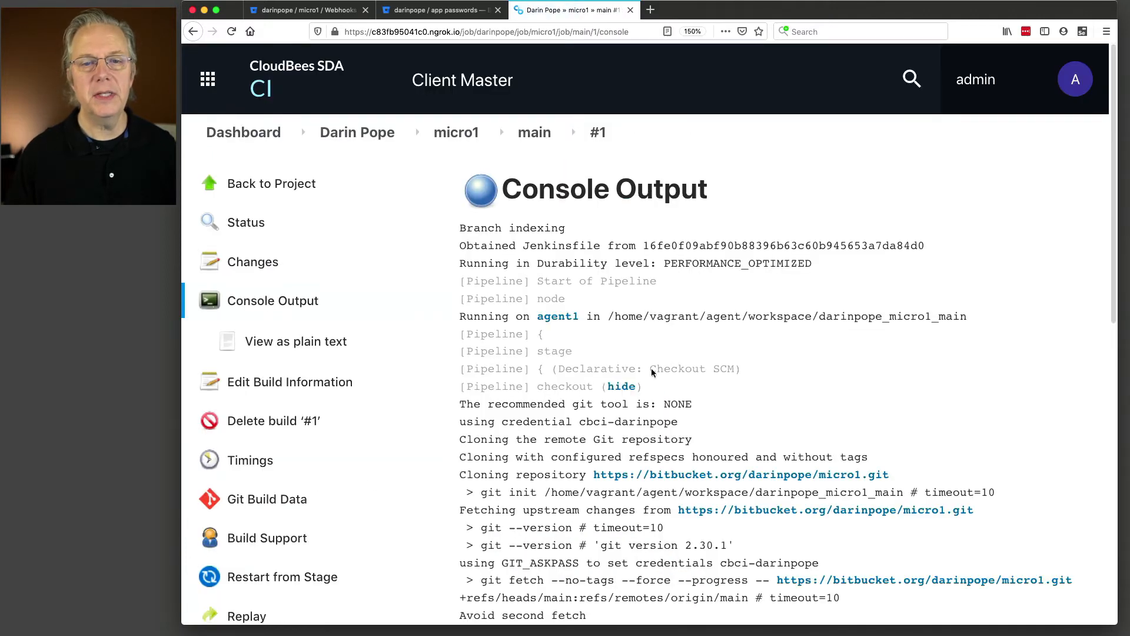
- Check the log shows the Jenkinsfile's source commit and the 'hello from Jenkinsfile' output
drag(462, 247, 596, 250)
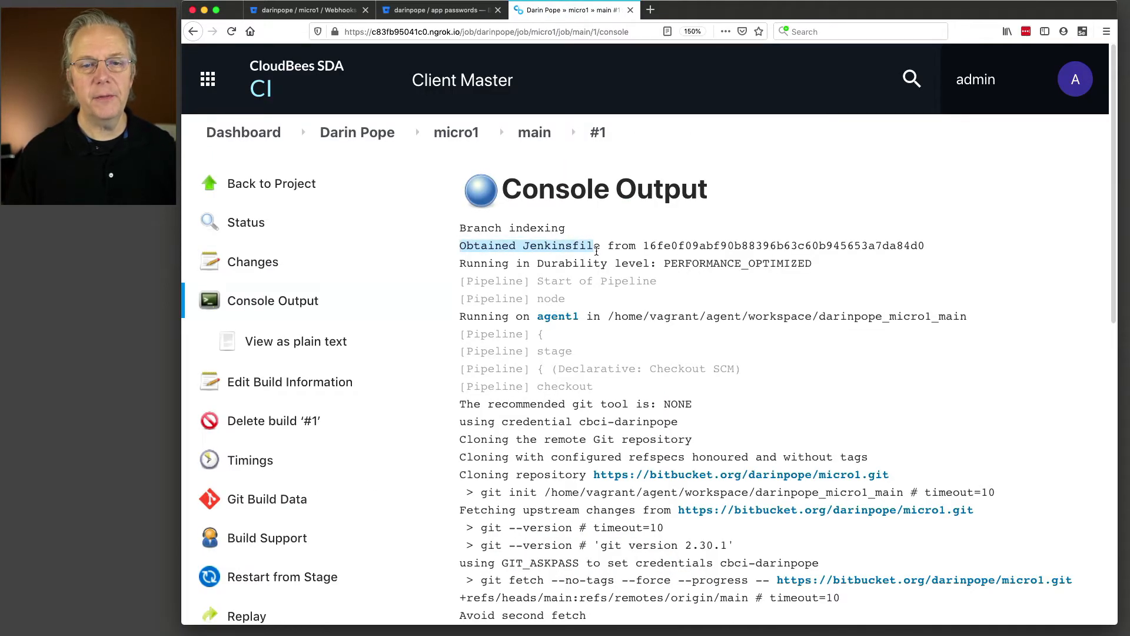
double_click(709, 245)
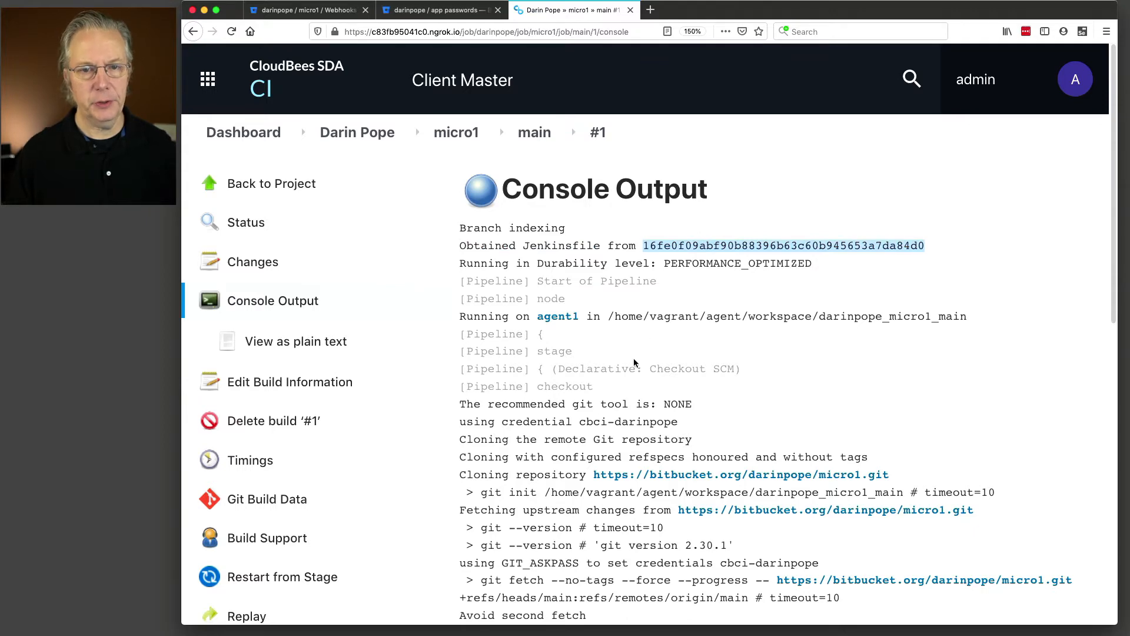
scroll(634, 358, down, 10)
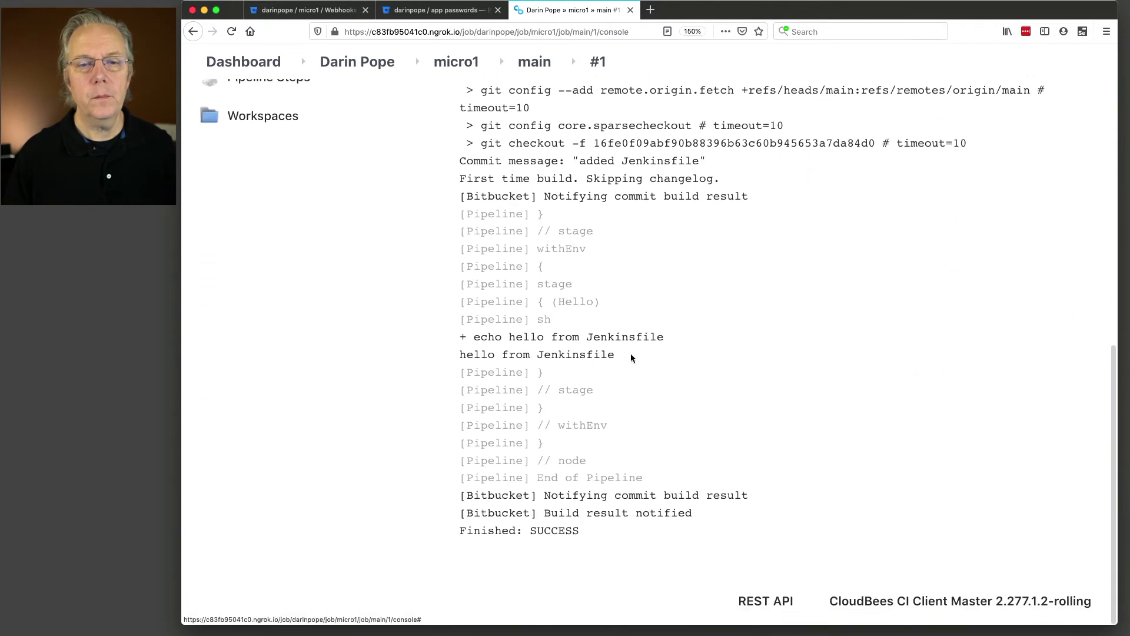
drag(466, 355, 616, 357)
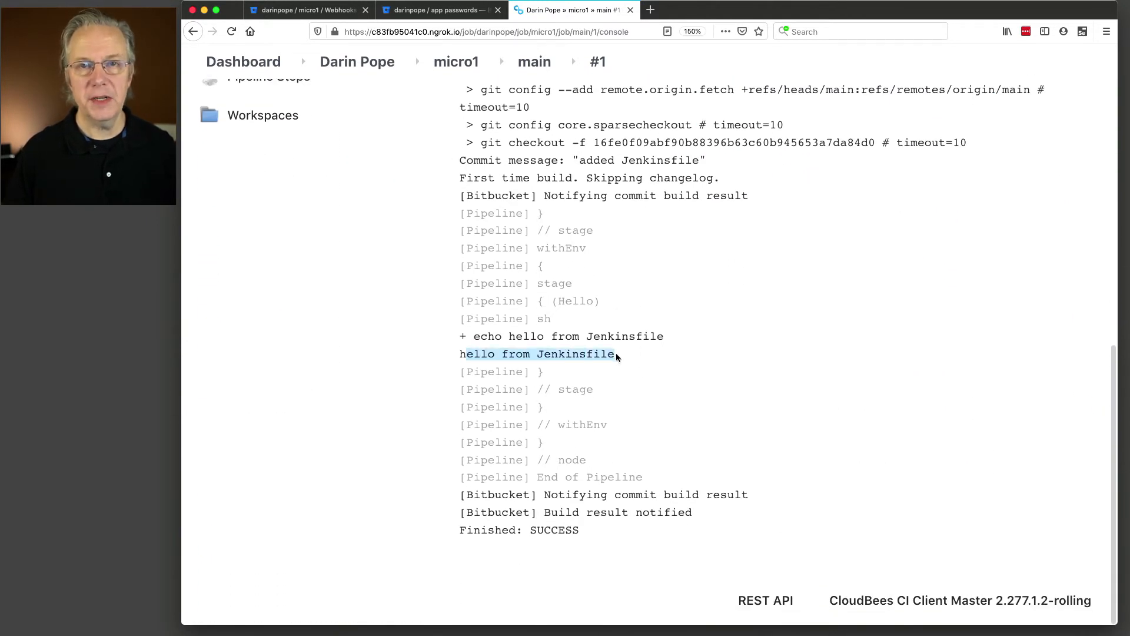
key(super+Tab)
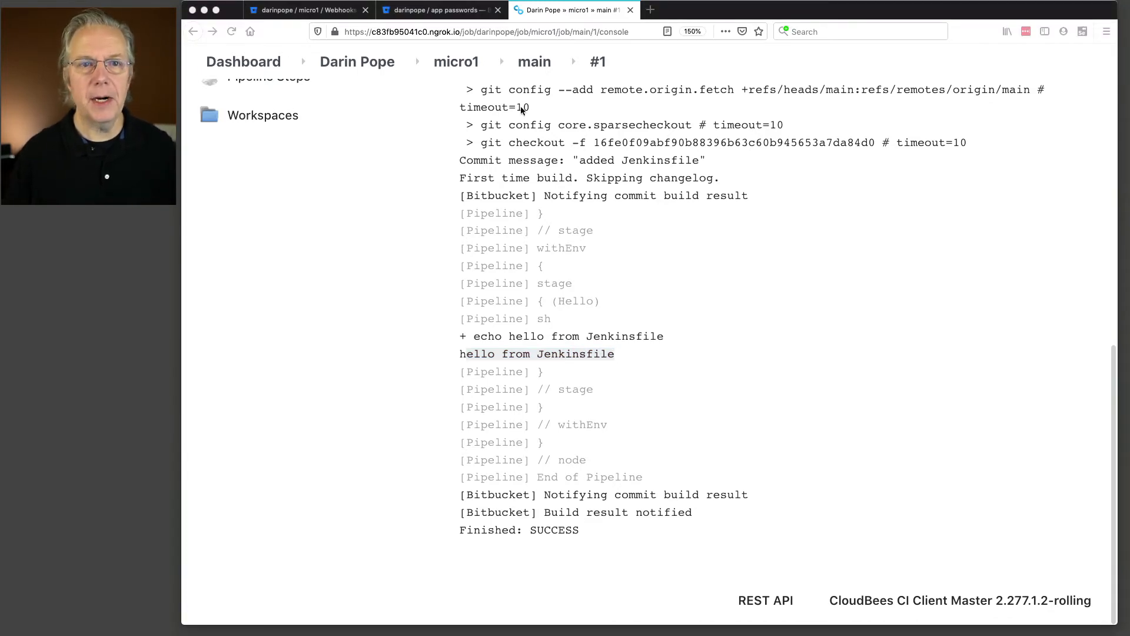
- Reload micro1's Bitbucket webhooks and mark the new Jenkins hook's /bitbucket-scmsource-hook/notify URL
click(317, 14)
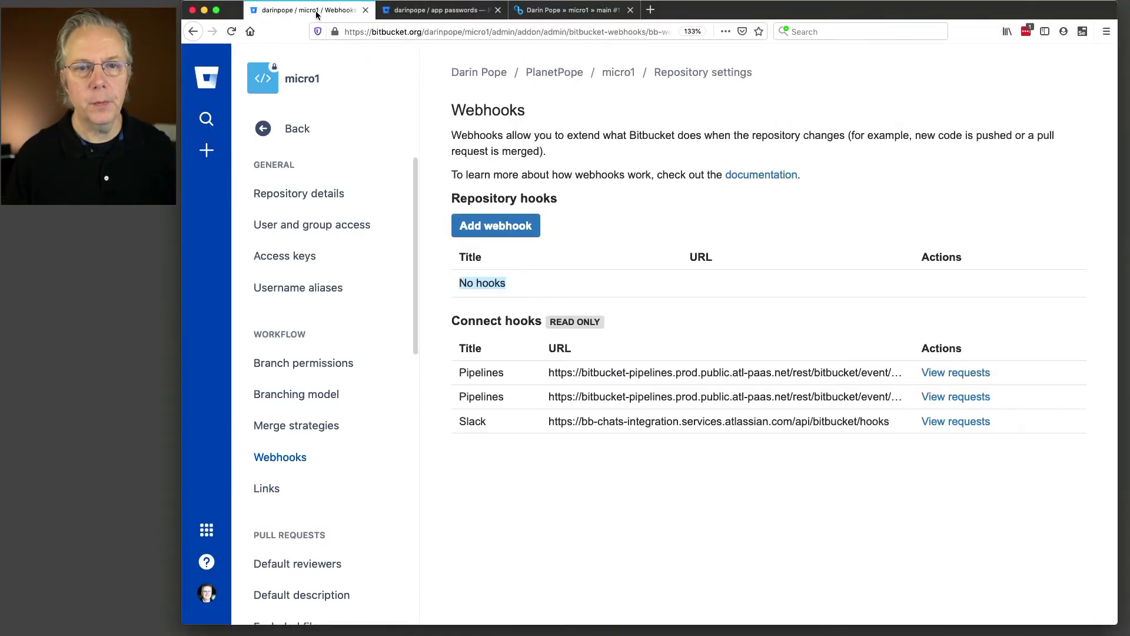
click(232, 32)
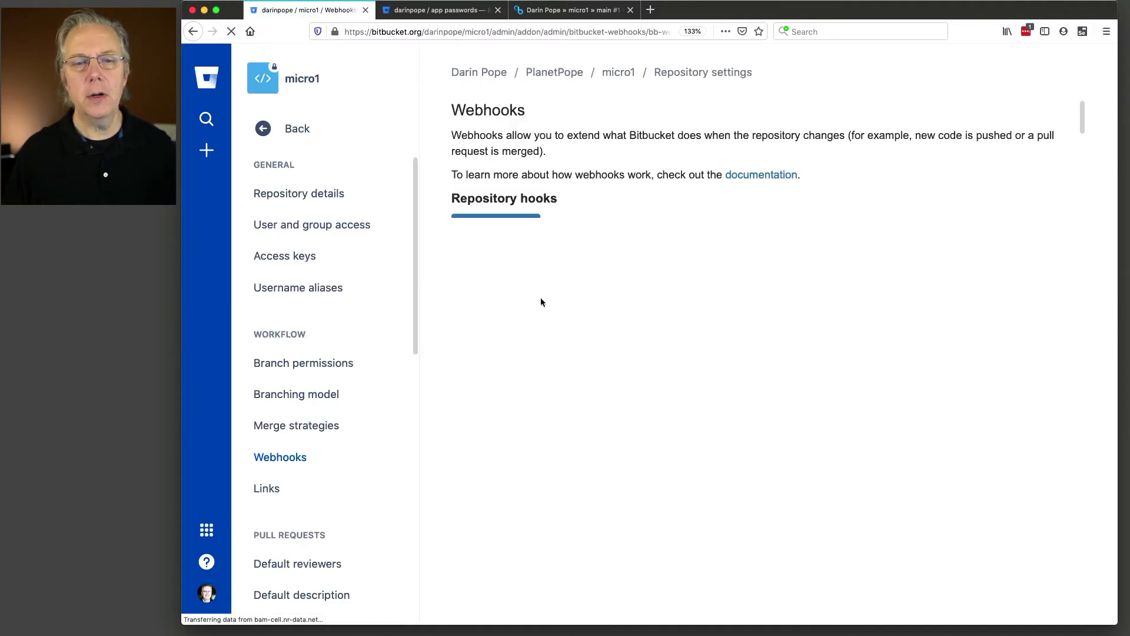
drag(577, 283, 877, 285)
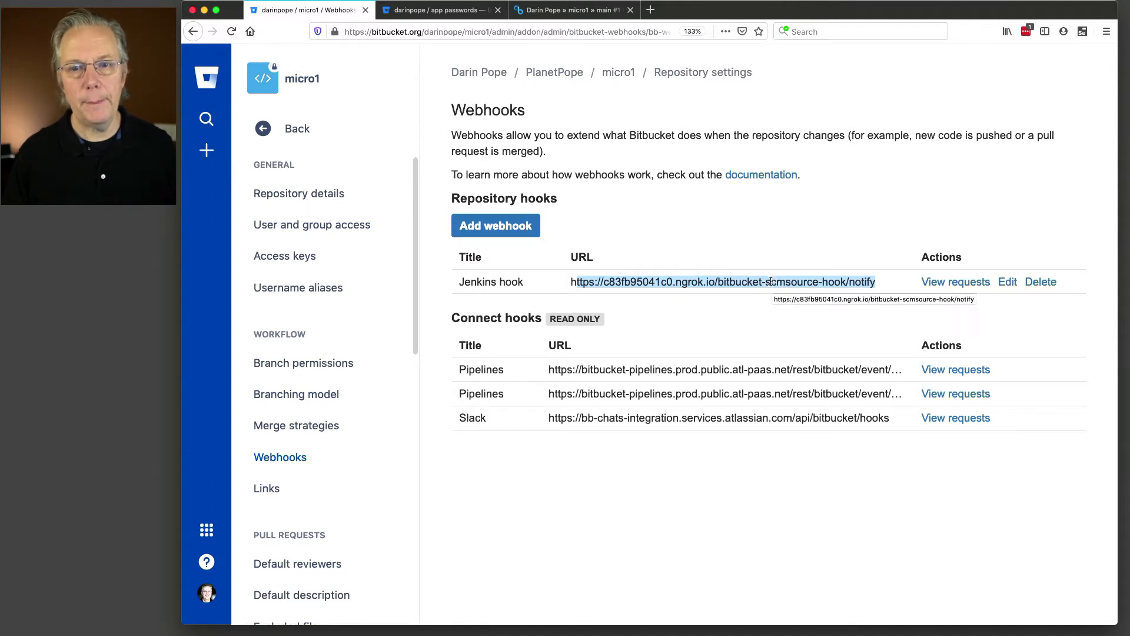
click(721, 281)
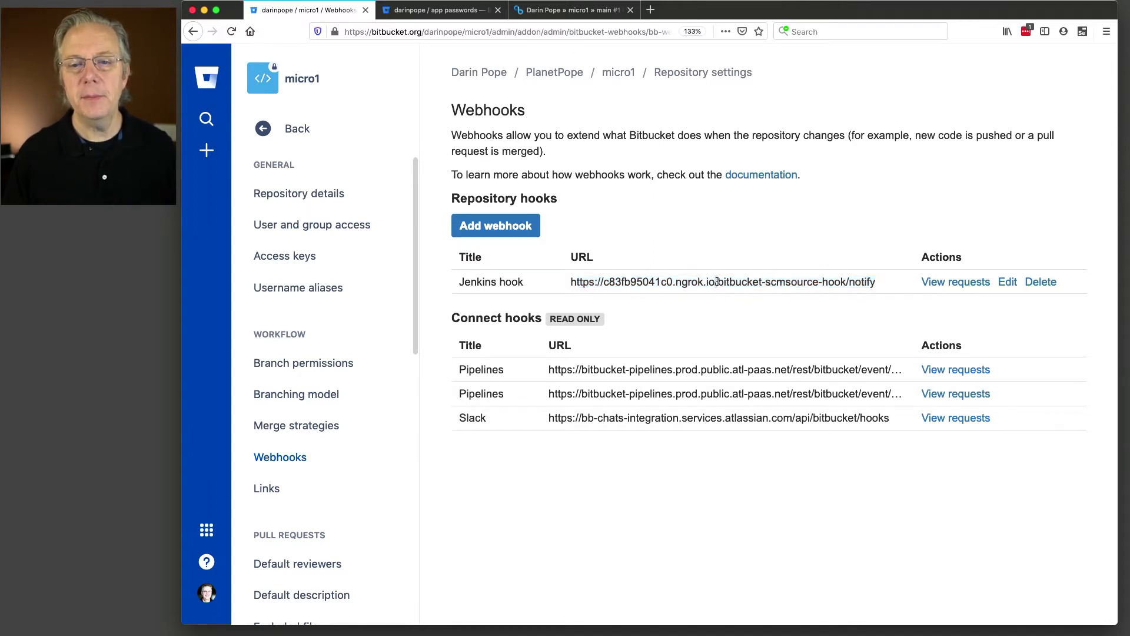
drag(717, 282, 877, 282)
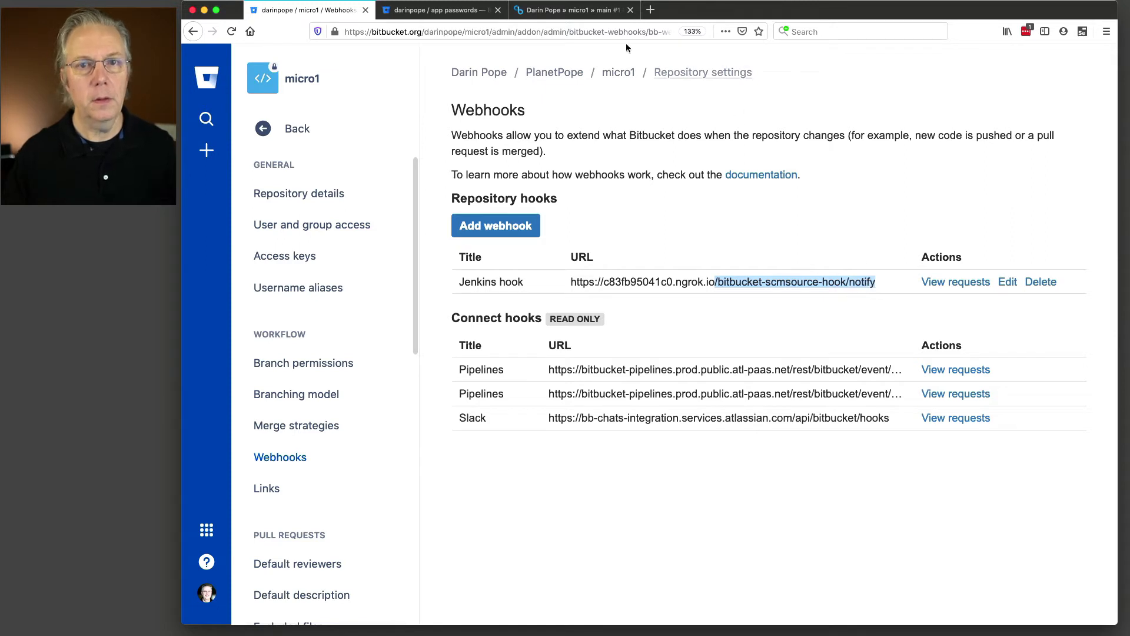
- Return to Jenkins' micro1 Branches page, showing main's successful build #1 in 19 sec
click(575, 12)
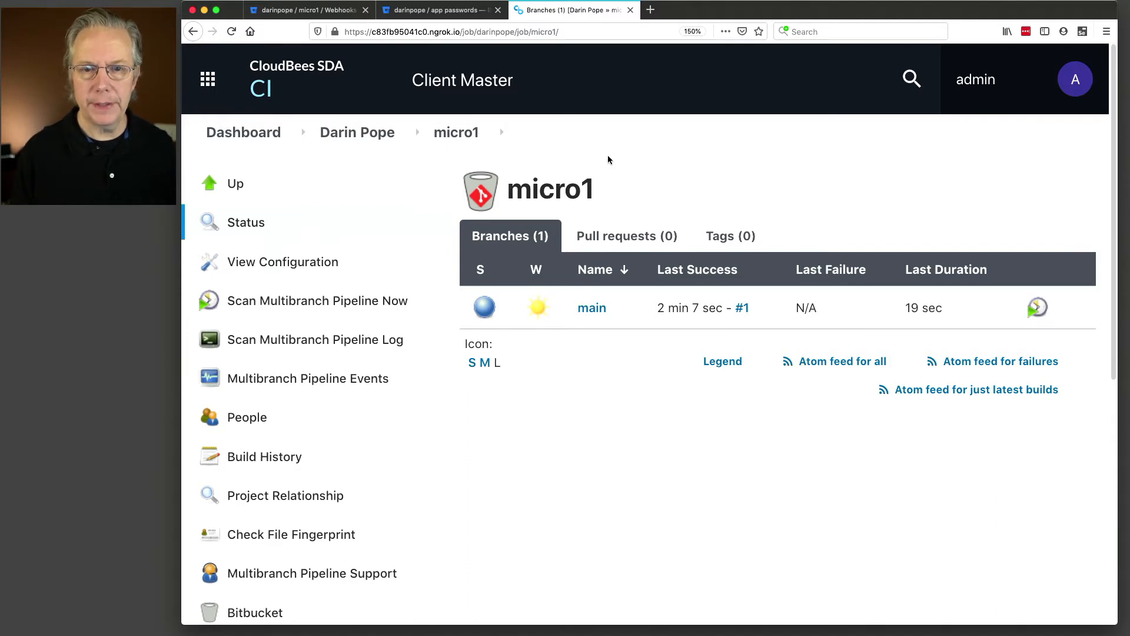
- Clear the terminal and create and switch to a new fix-123 branch
key(super+Tab)
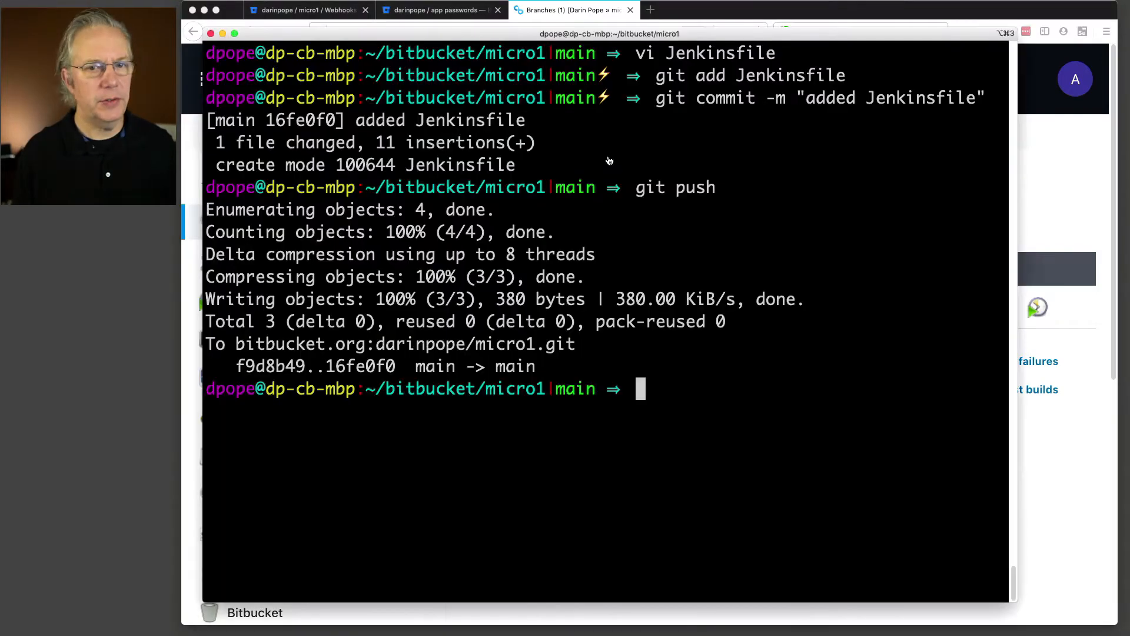
text(clear)
key(Return)
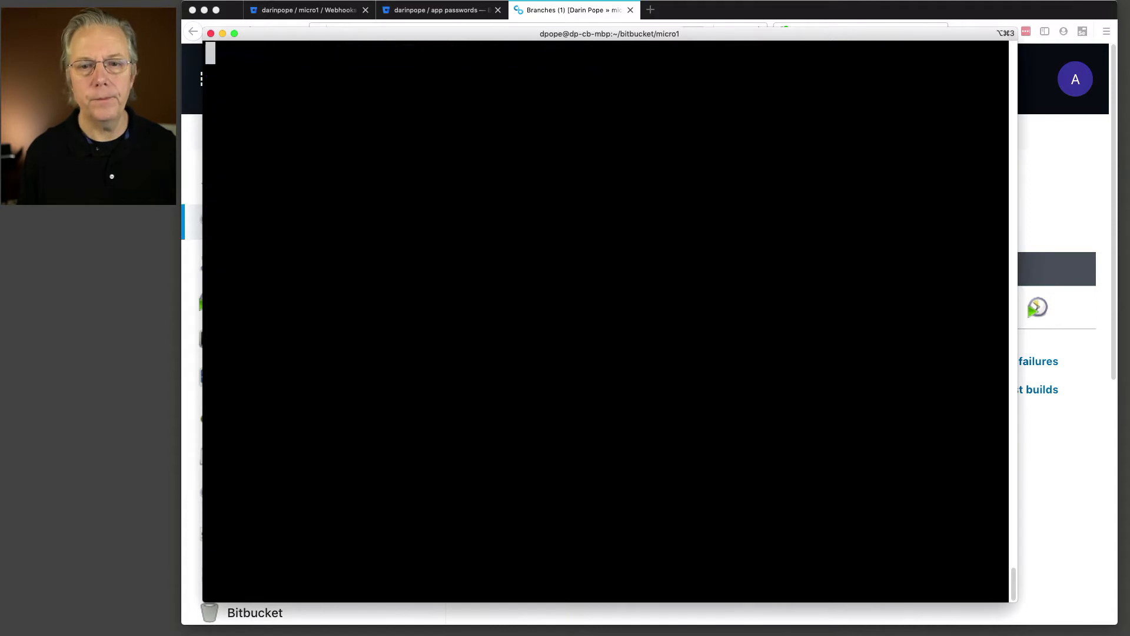
text(git checko)
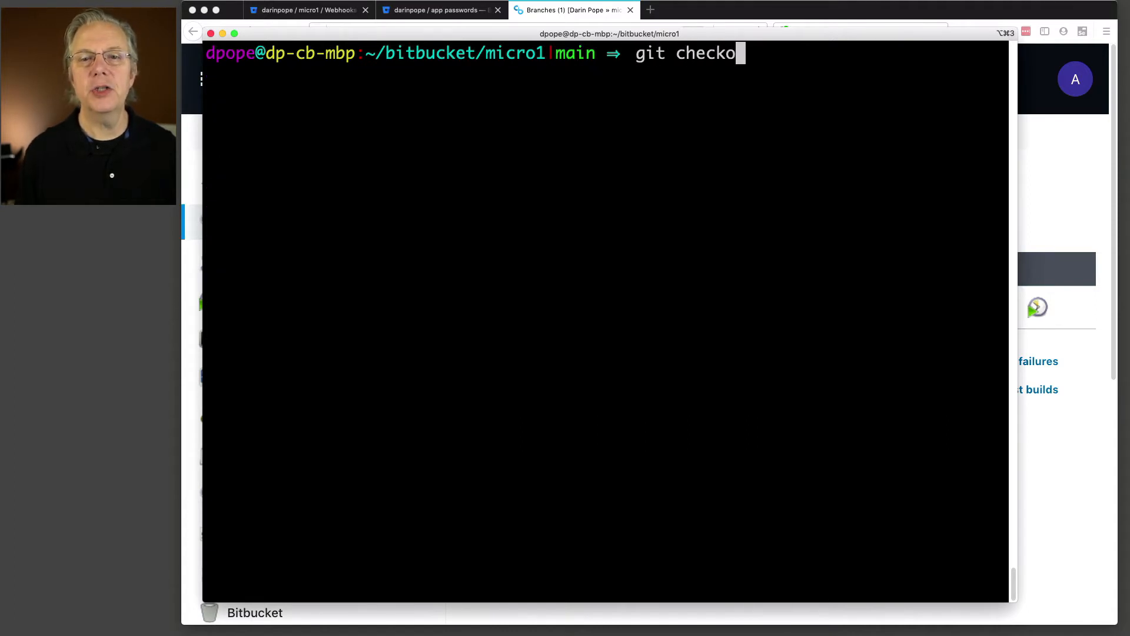
text(ut -b fix-123)
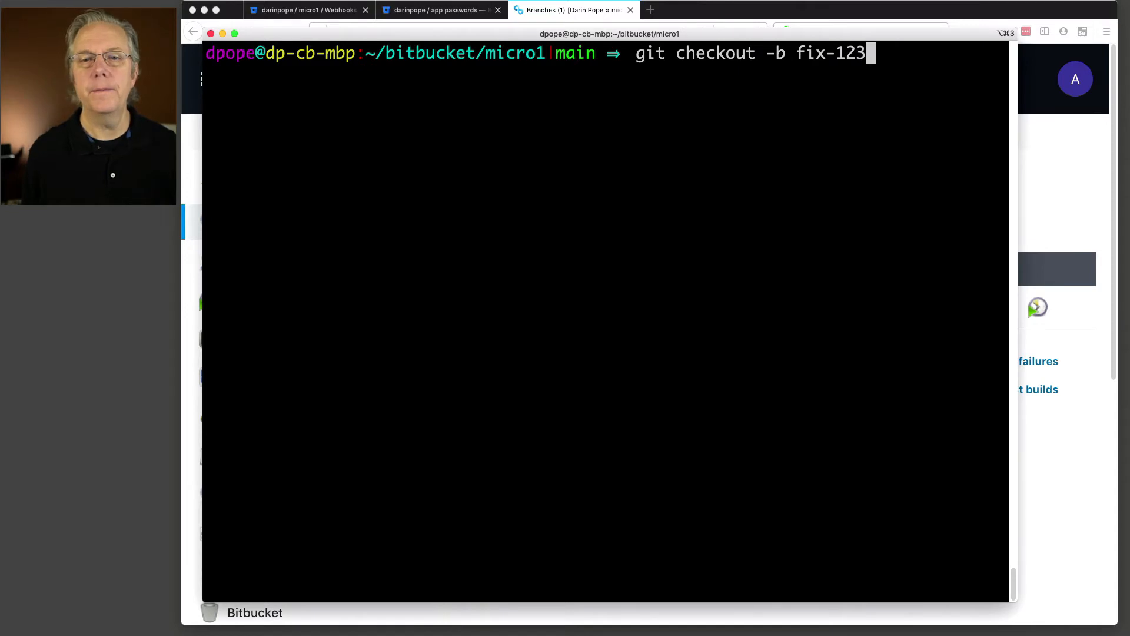
key(Return)
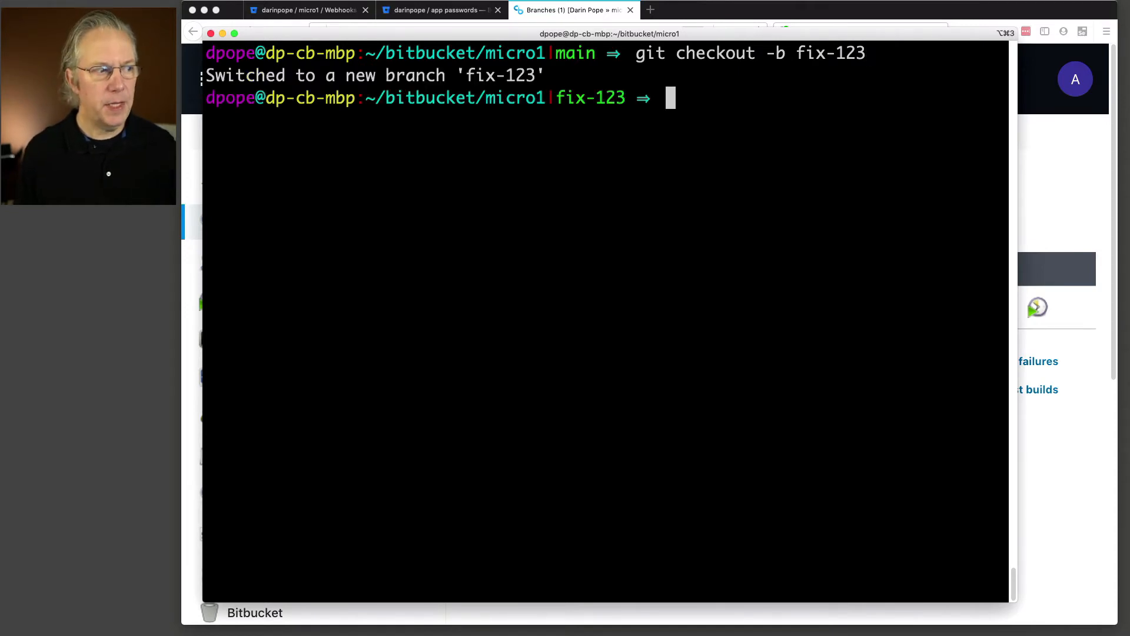
- Push fix-123 to origin with upstream tracking via git push --set-upstream origin fix-123
text(git )
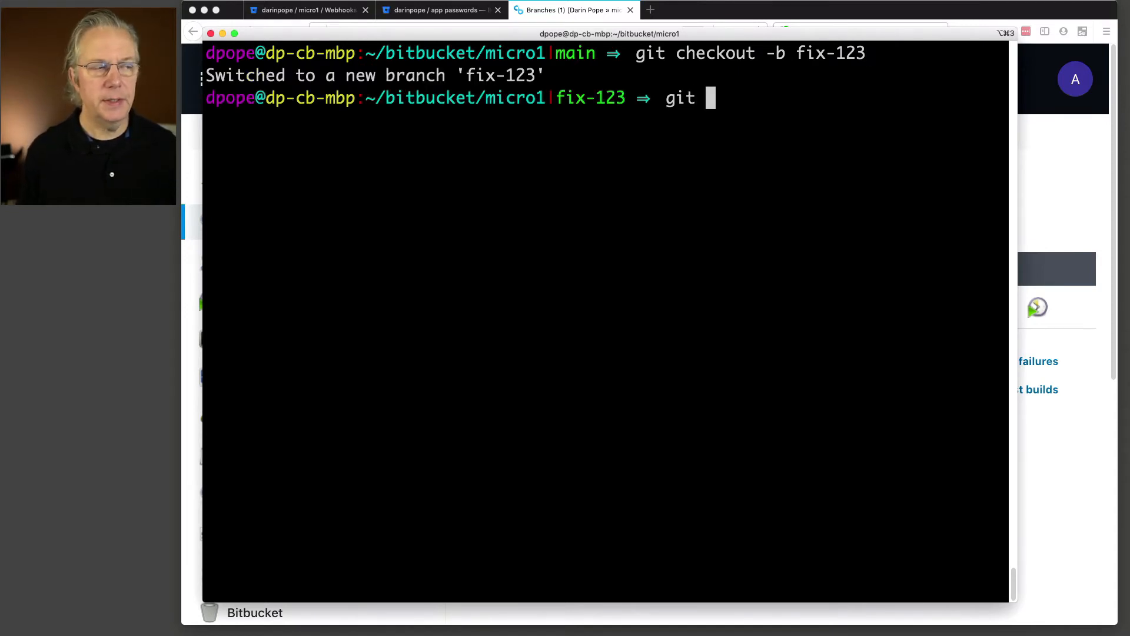
text(push )
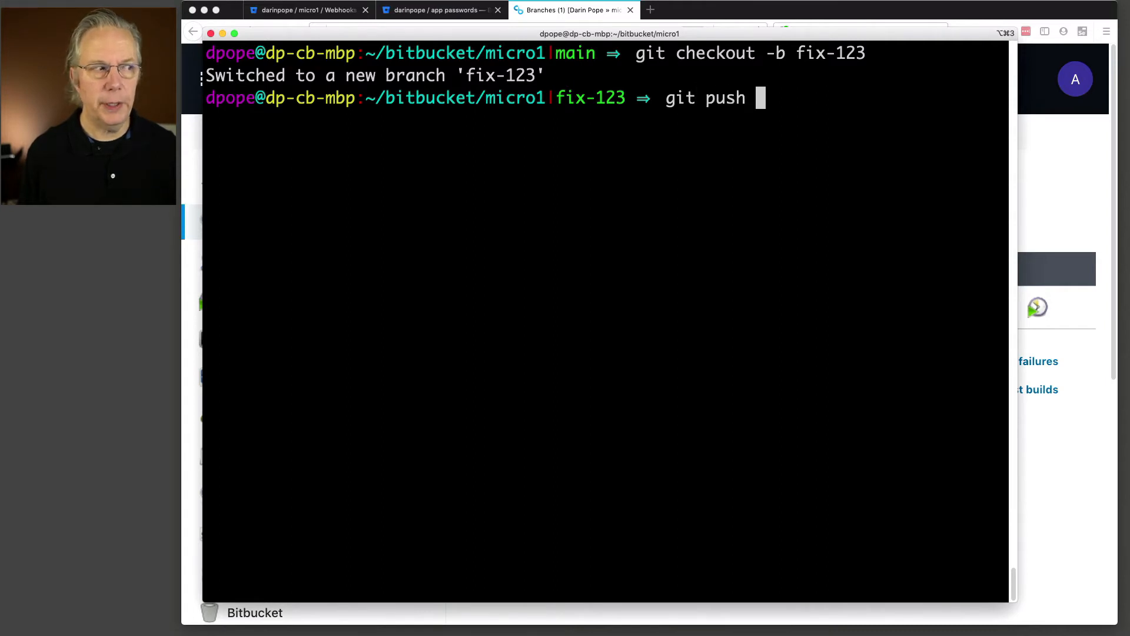
text(--setup-)
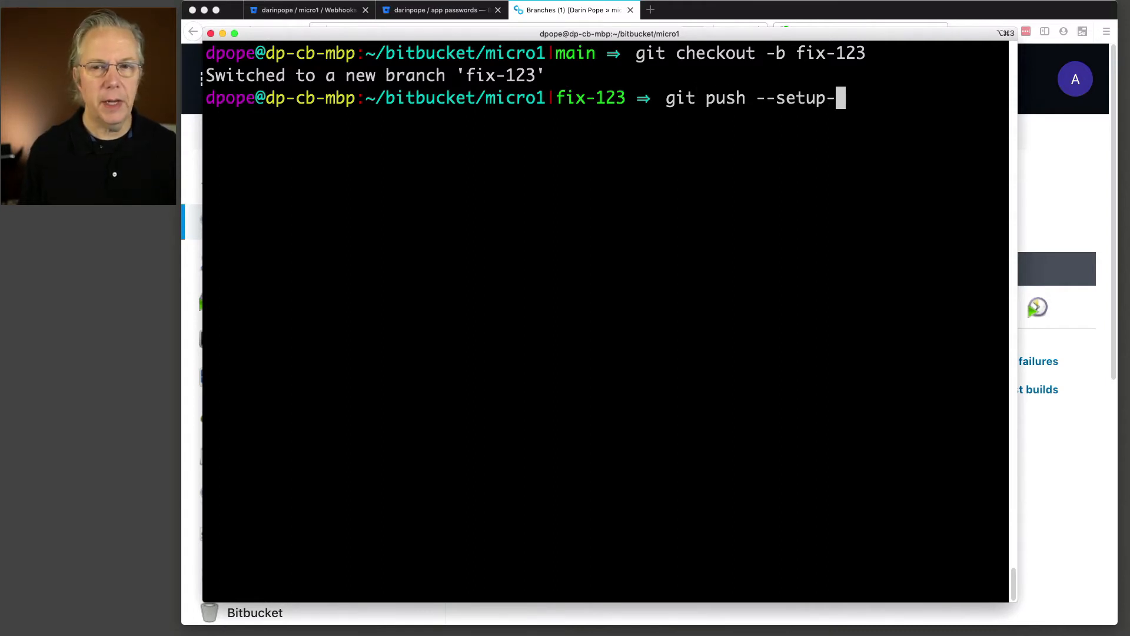
key(BackSpace)
key(BackSpace)
key(BackSpace)
text(-upstream or)
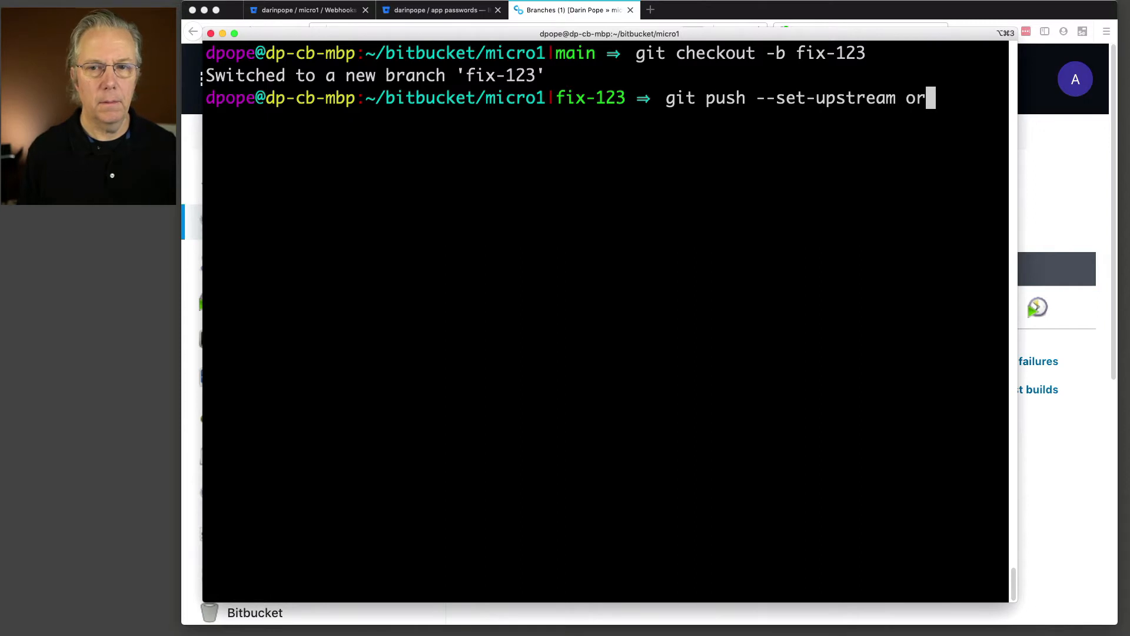
text(igin fix-123)
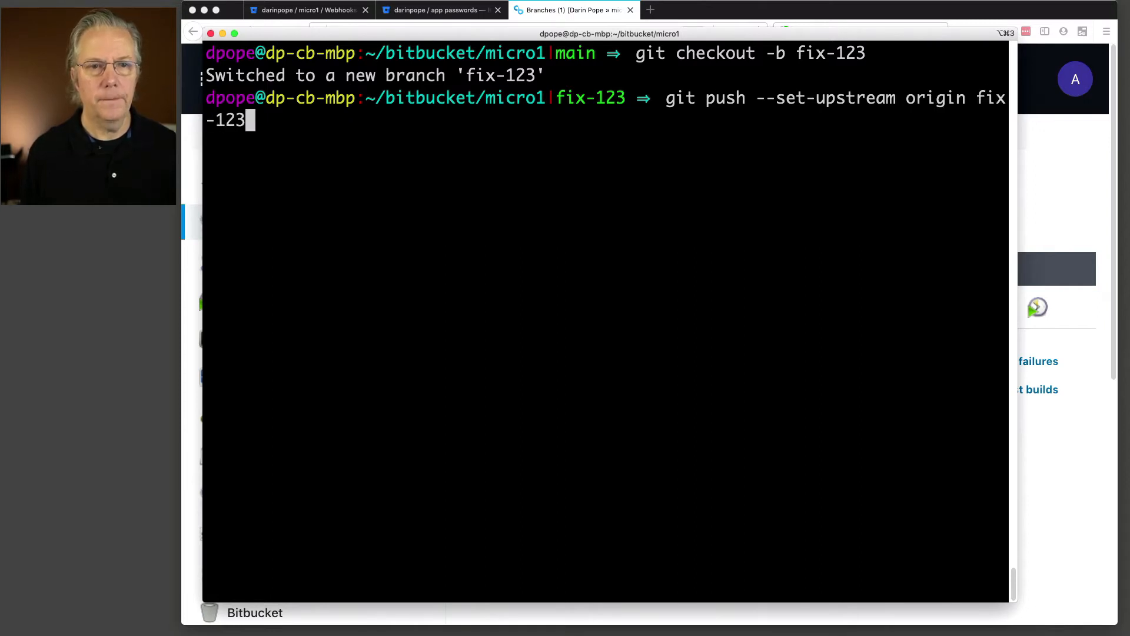
key(Return)
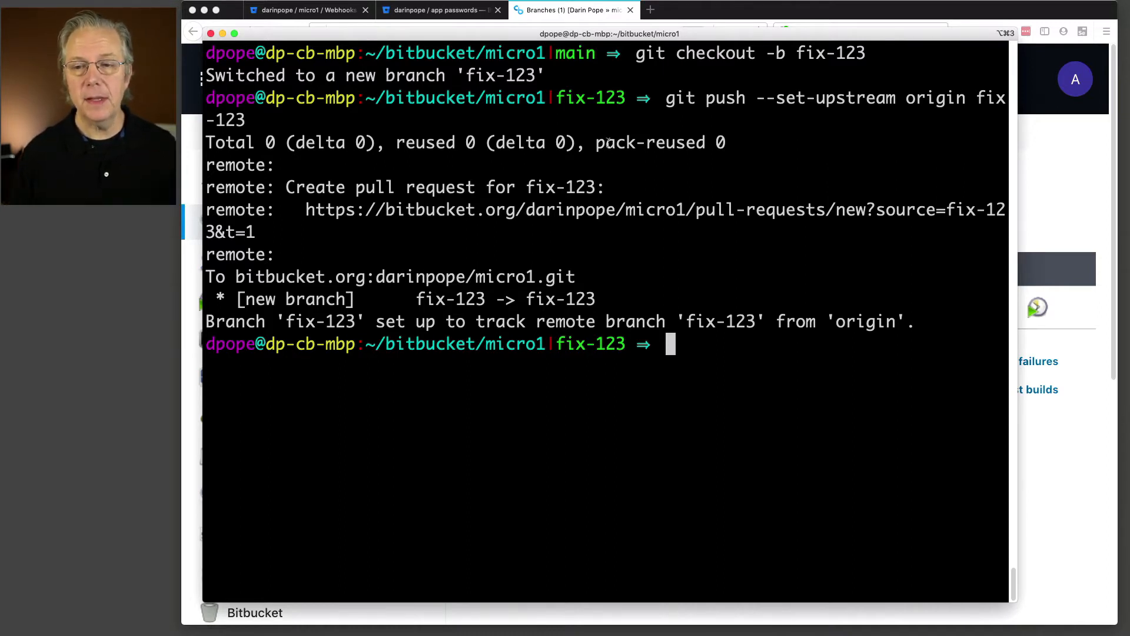
- Reload micro1 and view fix-123 build #1's console, echoing 'hello from Jenkinsfile' and ending SUCCESS
click(1078, 194)
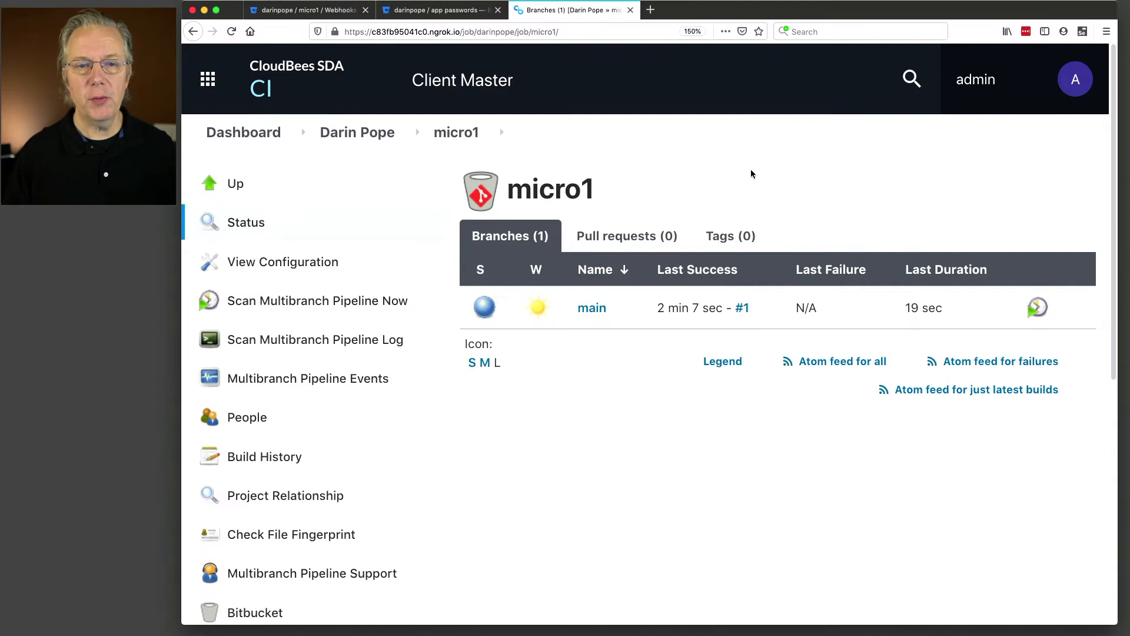
click(465, 133)
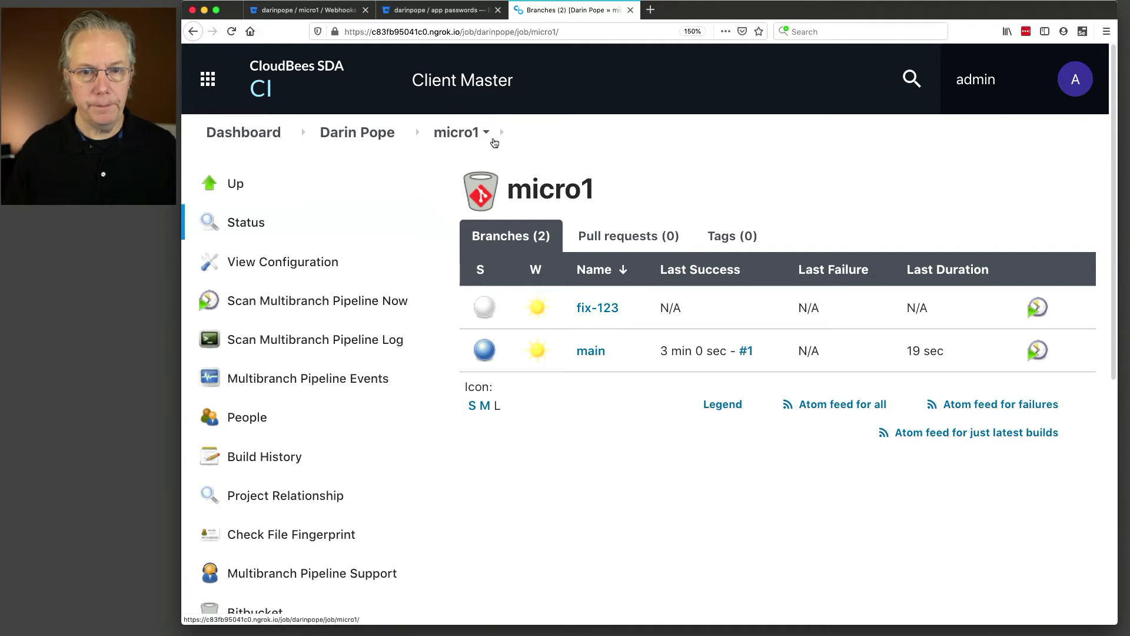
click(598, 307)
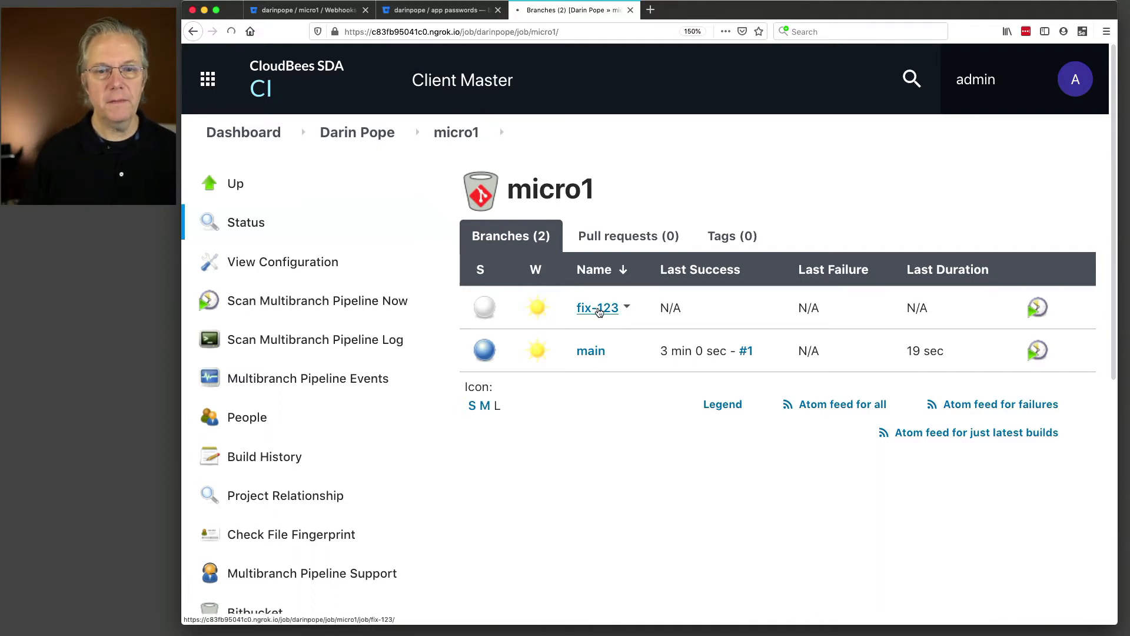
scroll(423, 355, down, 2)
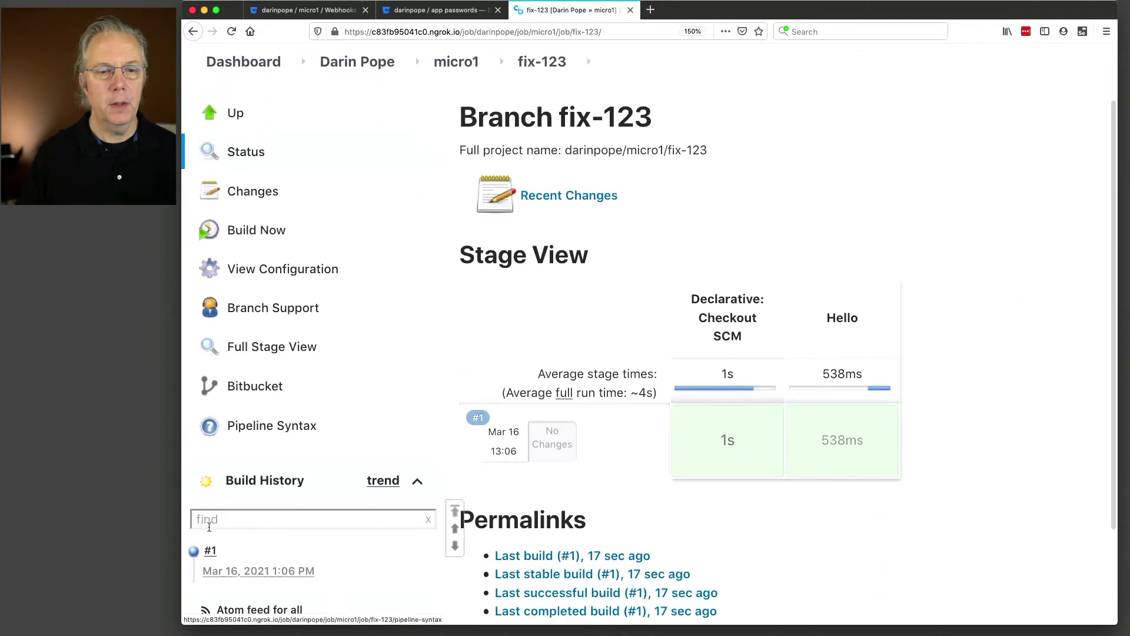
click(194, 548)
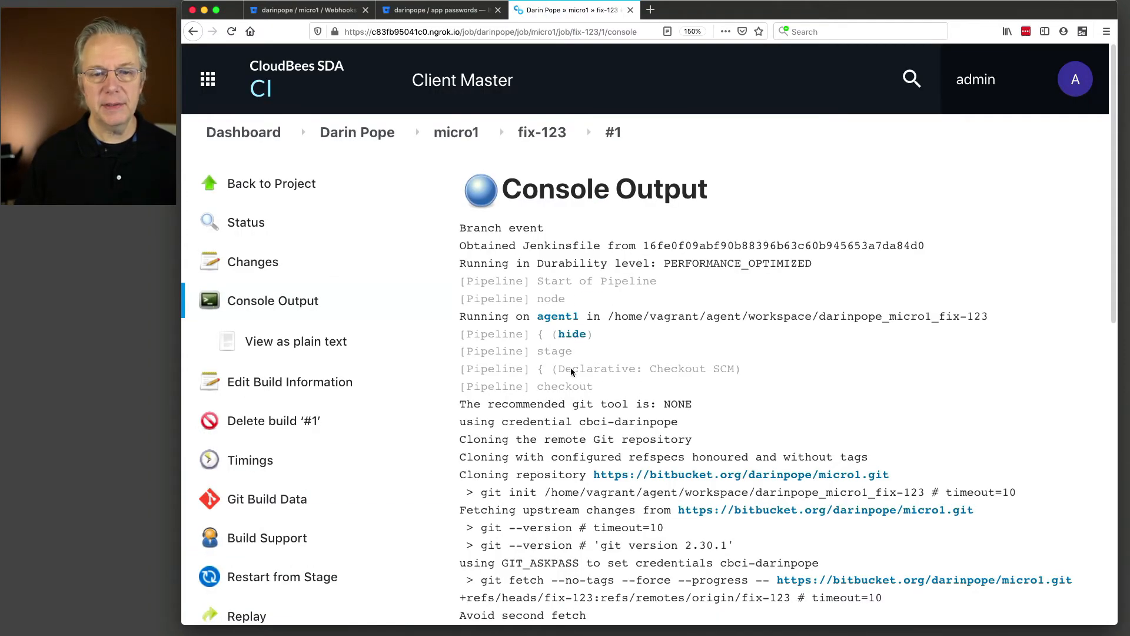
scroll(566, 377, down, 10)
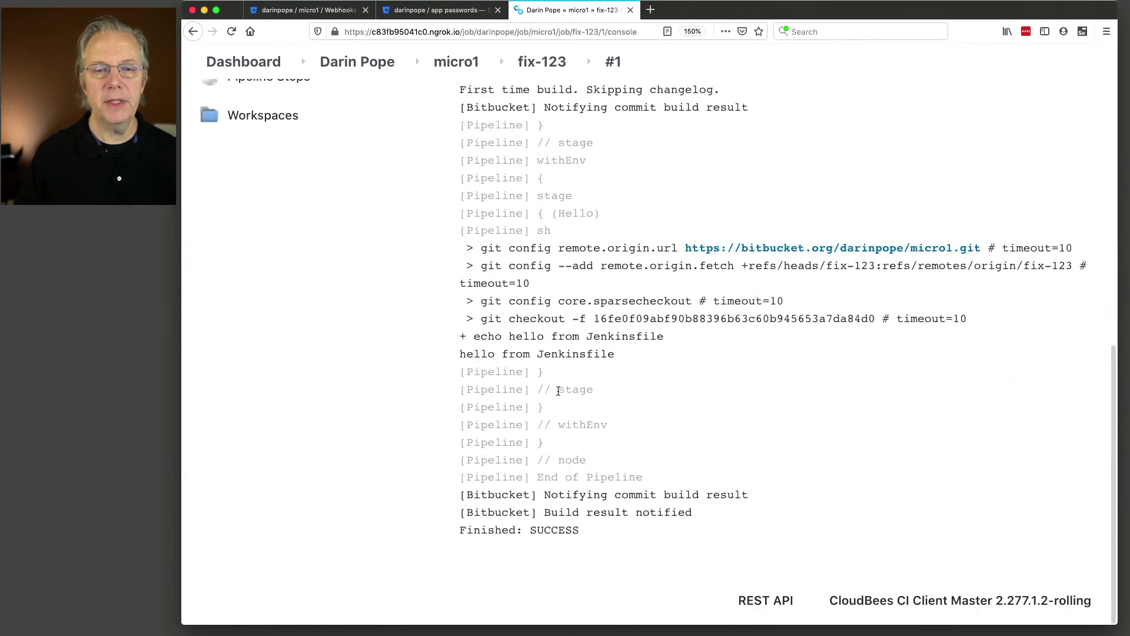
drag(461, 355, 627, 350)
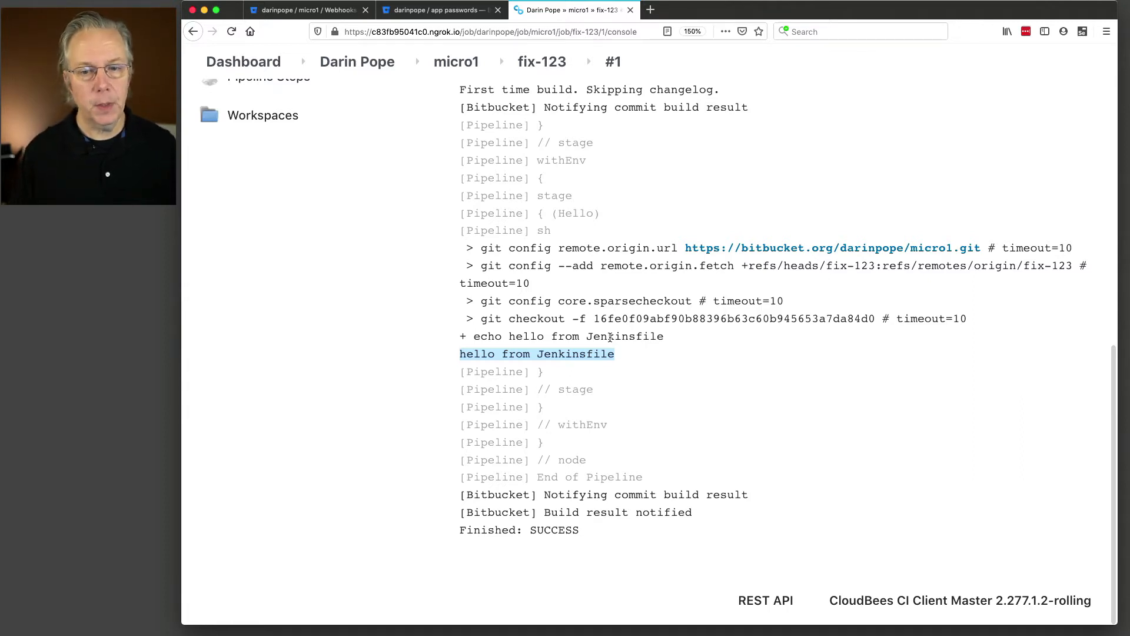
- Open the Jenkinsfile in vi and start a new line after the Hello stage
key(super+Tab)
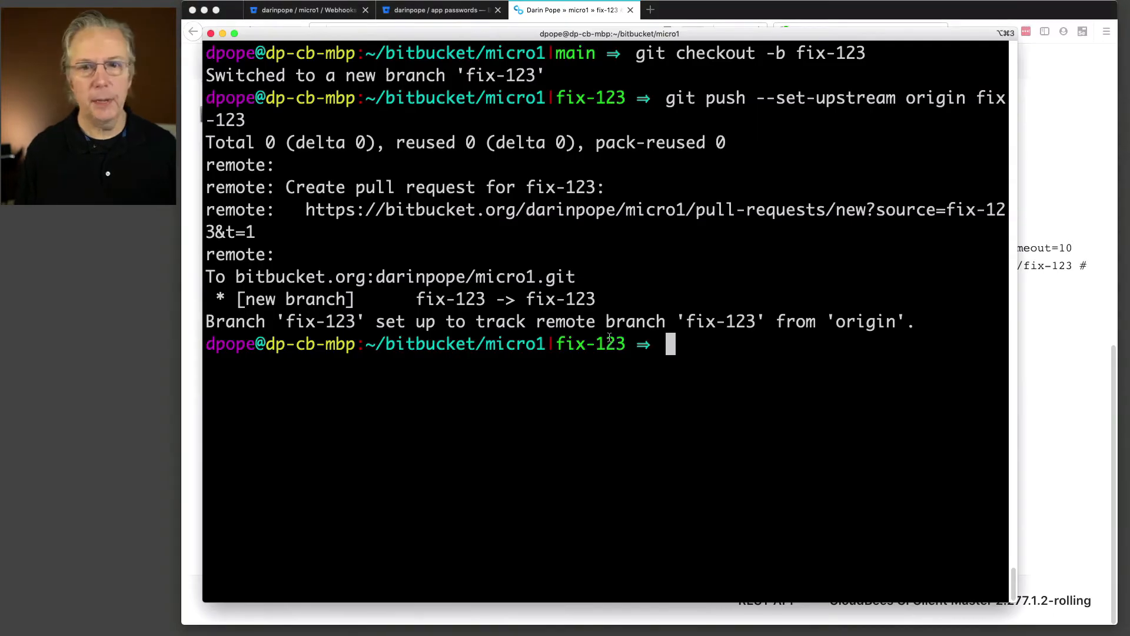
text(vi Jenkinsfile)
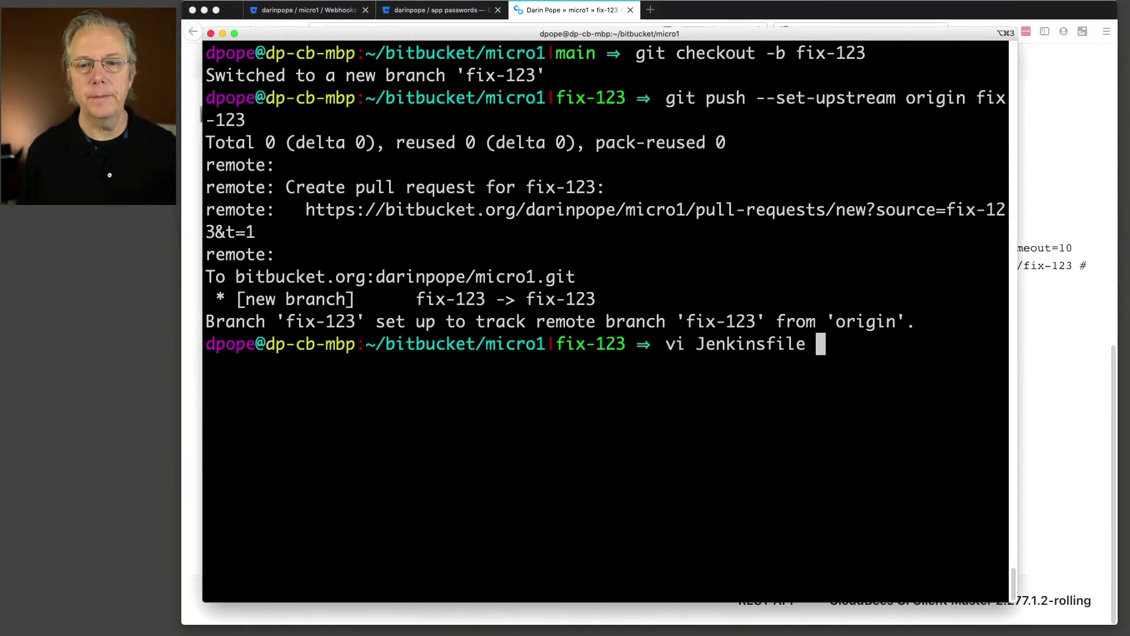
key(Return)
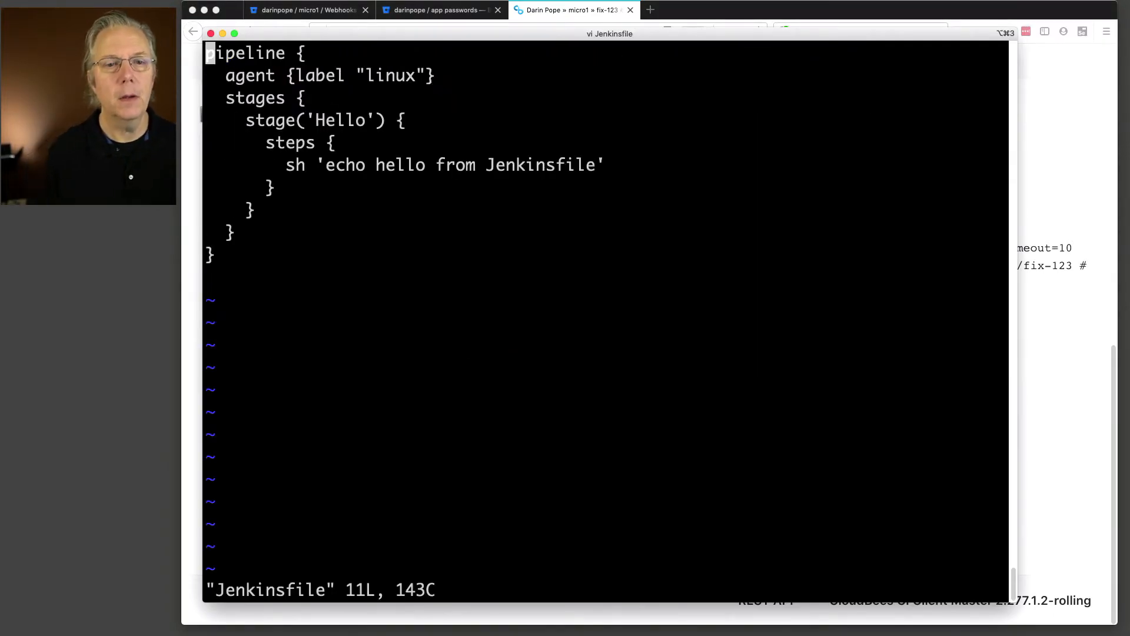
key(j)
key(j)
key(j)
key(j)
key(j)
key(j)
key(j)
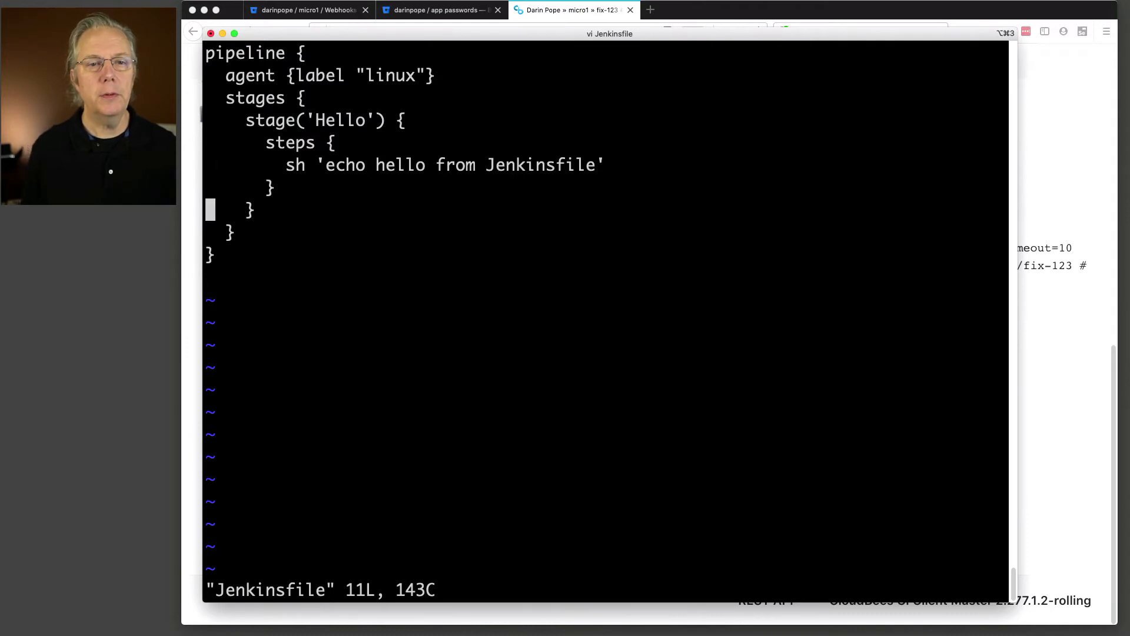
key(A)
key(Return)
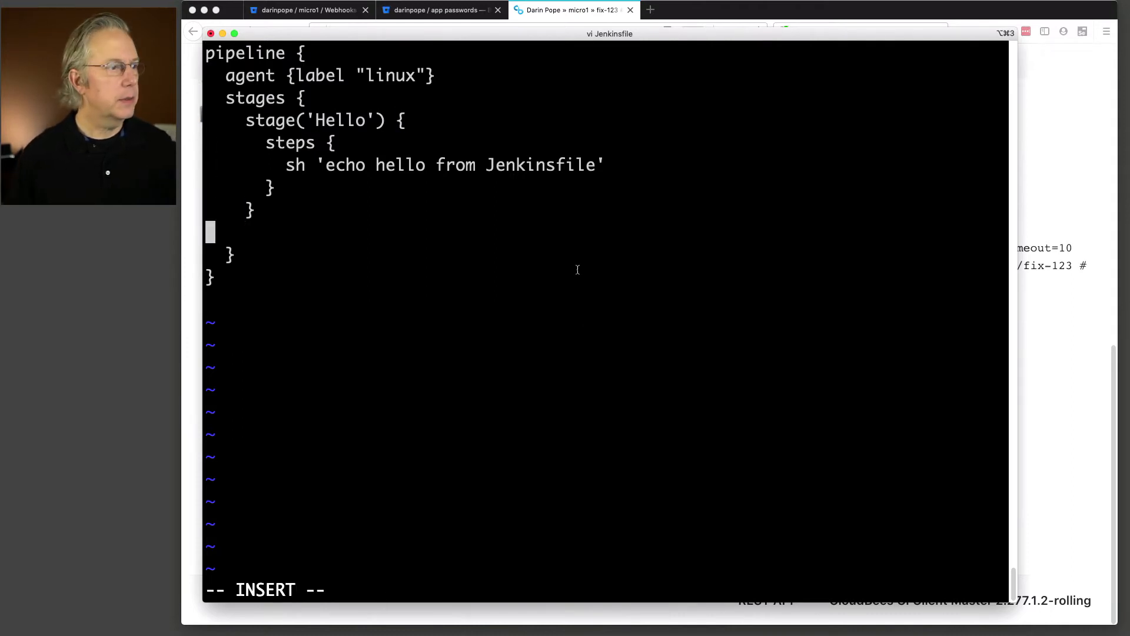
- Paste the 'for the fix branch' and 'for the PR' stage blocks and remove the extra blank line
key(super+Tab)
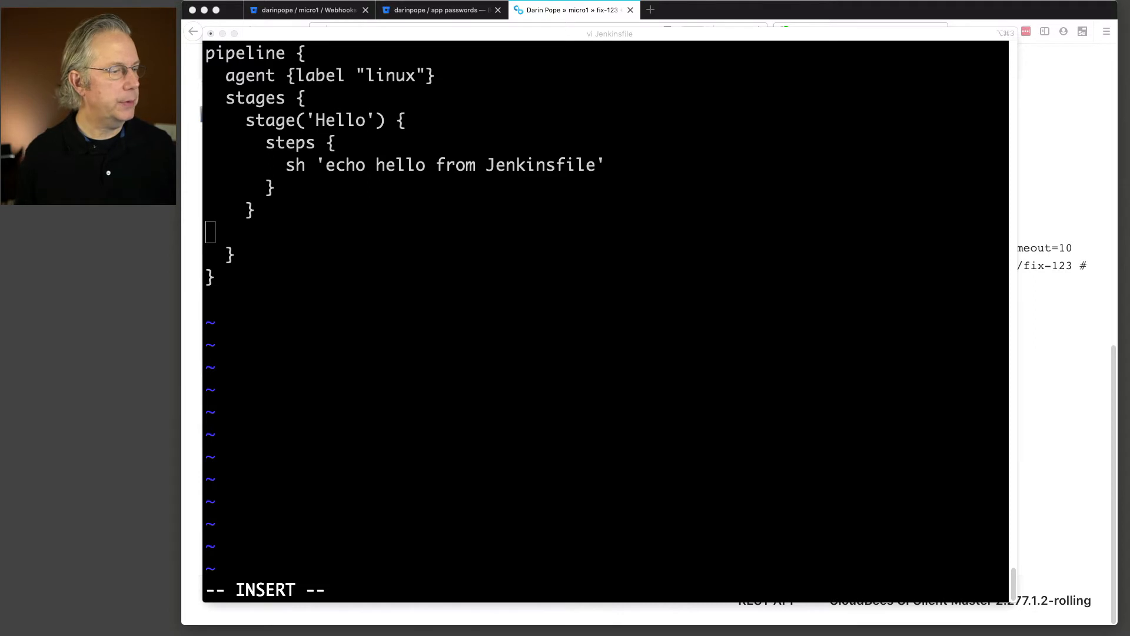
click(736, 326)
text(stage('for the fix branch') {       when {         branch "fix-*"       }       steps {         sh '''           cat README.md         '''       }     }     stage('for the PR') {       when {         branch 'PR-*'       }       steps {         echo 'this only runs for the PRs'       }     })
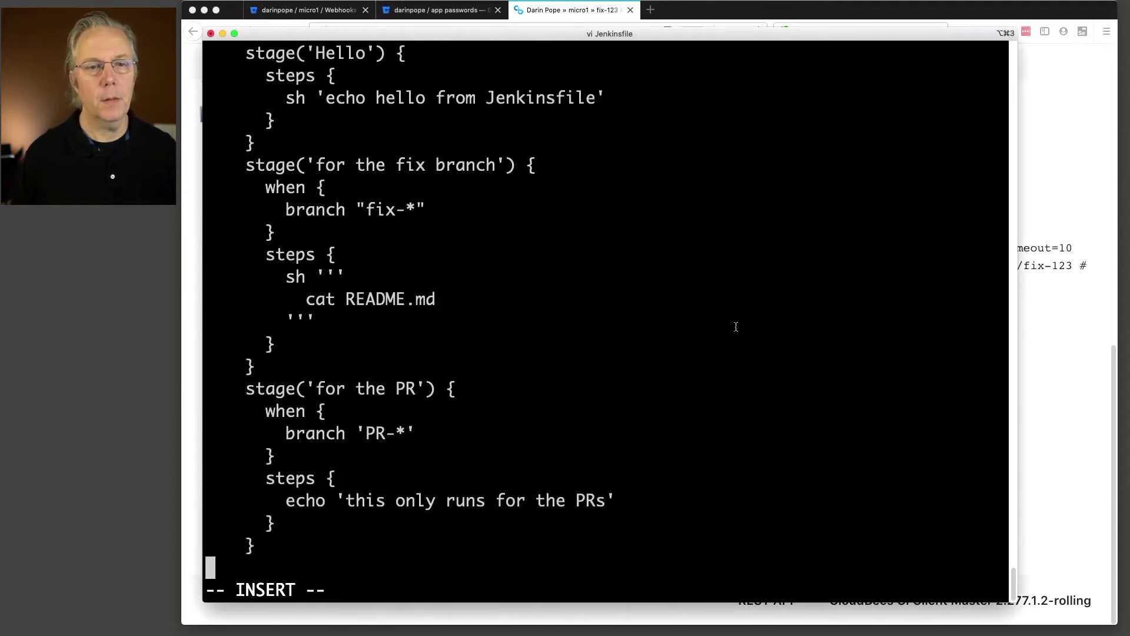
key(Escape)
key(j)
key(k)
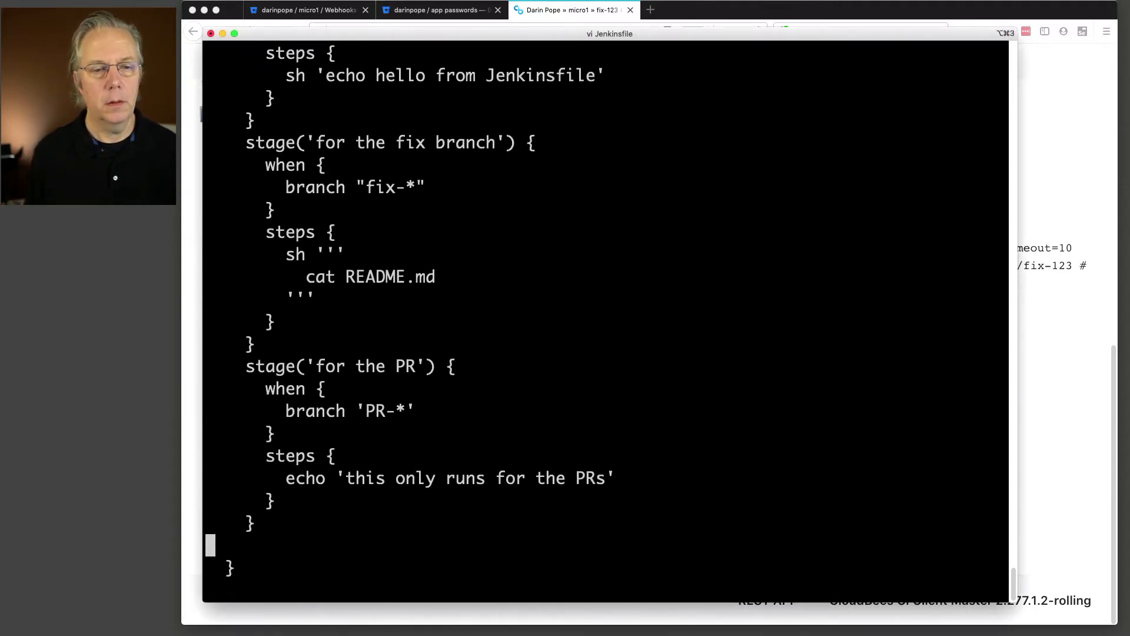
key(d)
key(d)
- Review the new fix-* and PR-* stage conditions, then save and quit with :wq
key(k)
key(k)
key(k)
key(k)
key(k)
key(k)
key(k)
key(k)
key(k)
key(k)
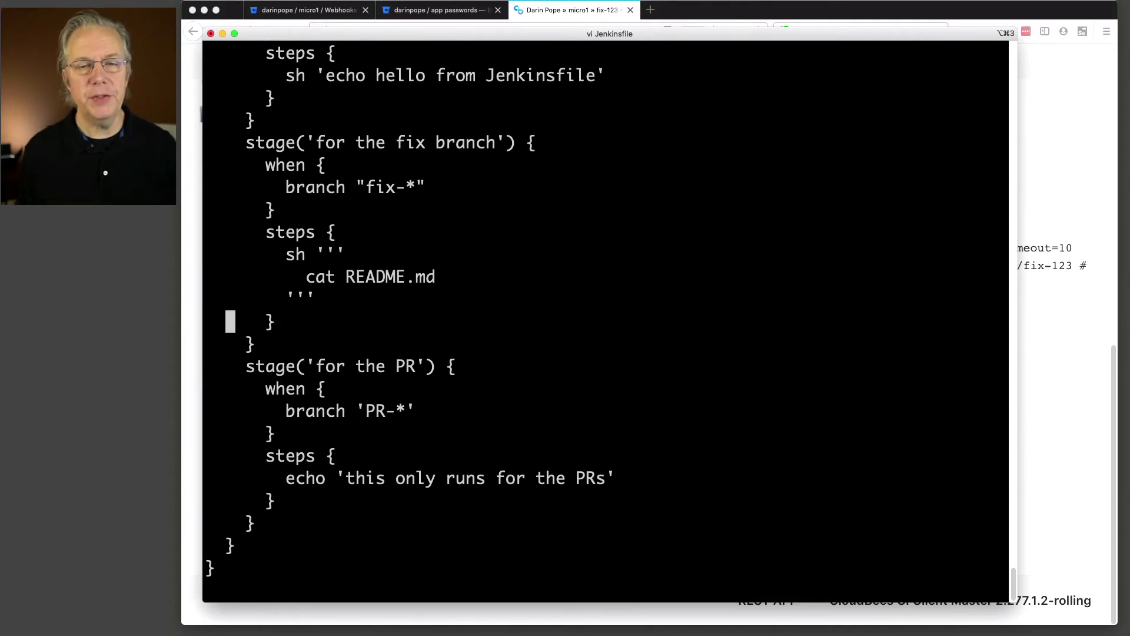
key(k)
key(k)
key(k)
key(k)
key(k)
key(k)
key(k)
key(k)
key(k)
key(k)
key(k)
key(k)
key(k)
key(k)
key(k)
key(j)
key(j)
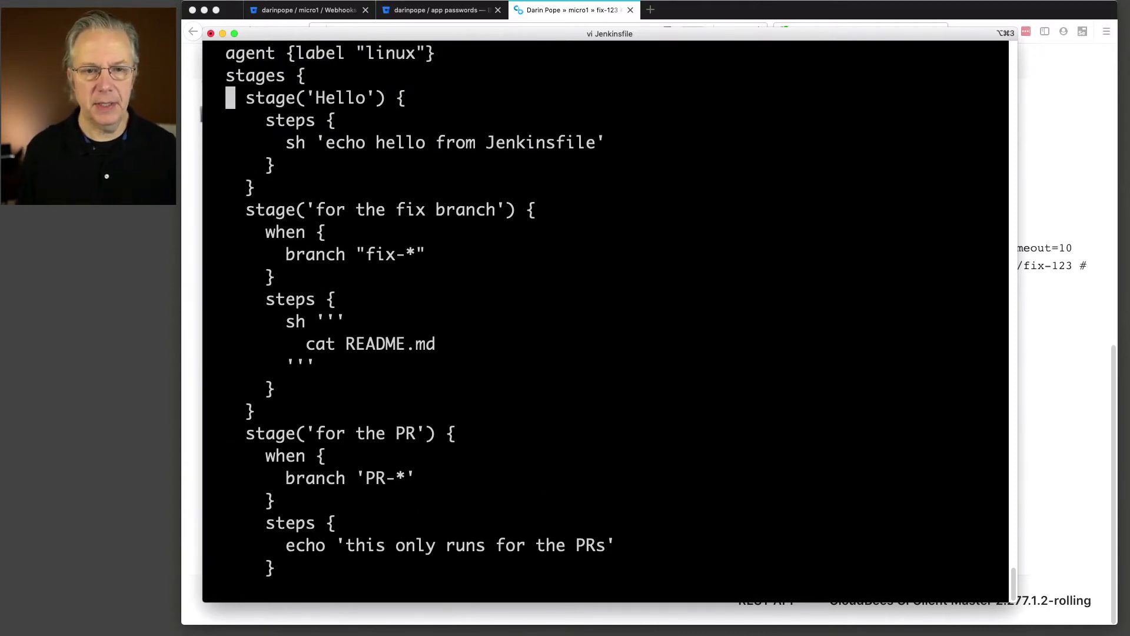
key(j)
key(j)
key(j)
key(j)
key(j)
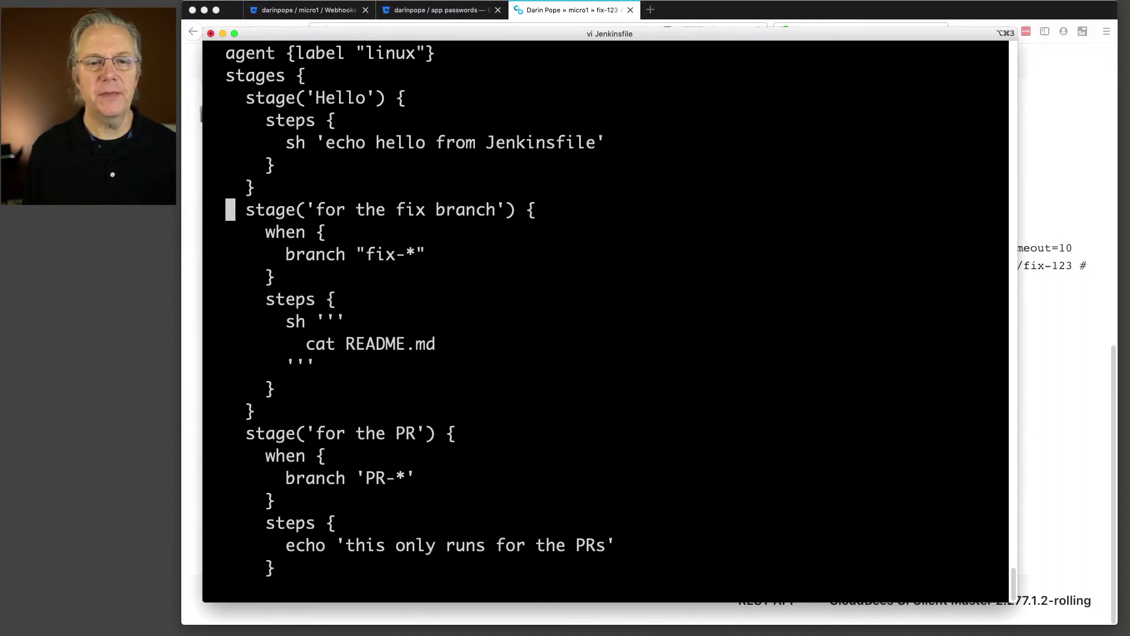
key(j)
key(j)
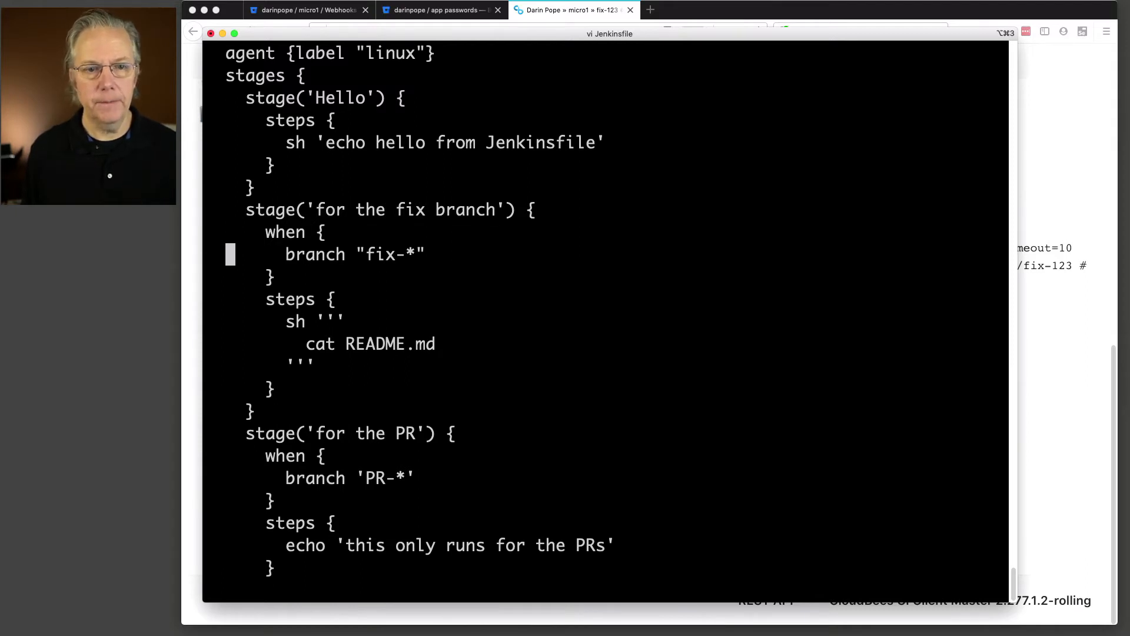
key(j)
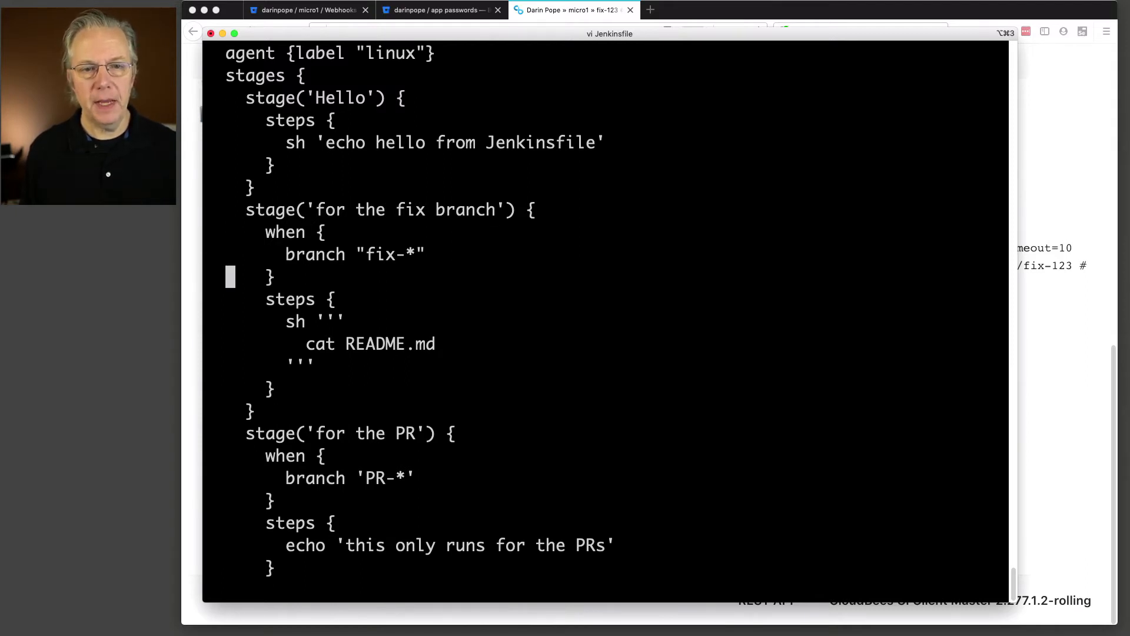
key(j)
key(j)
key(j)
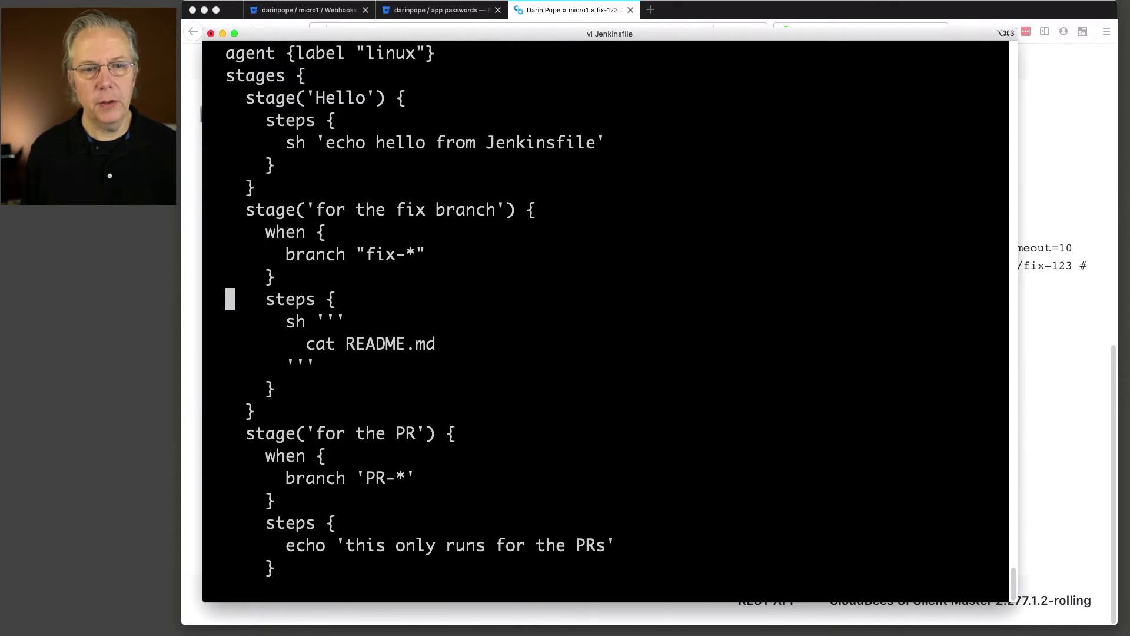
key(j)
key(j)
key(j)
key(j)
key(j)
key(j)
key(j)
key(j)
key(j)
key(j)
key(j)
key(j)
key(j)
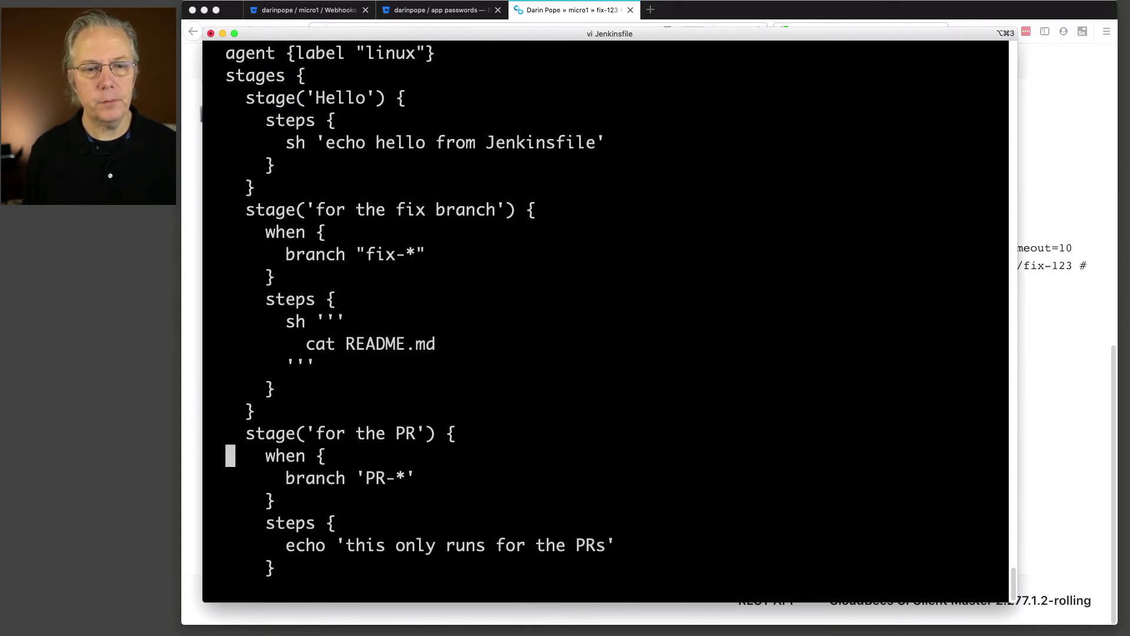
key(k)
key(k)
key(k)
key(k)
key(k)
key(k)
key(k)
key(k)
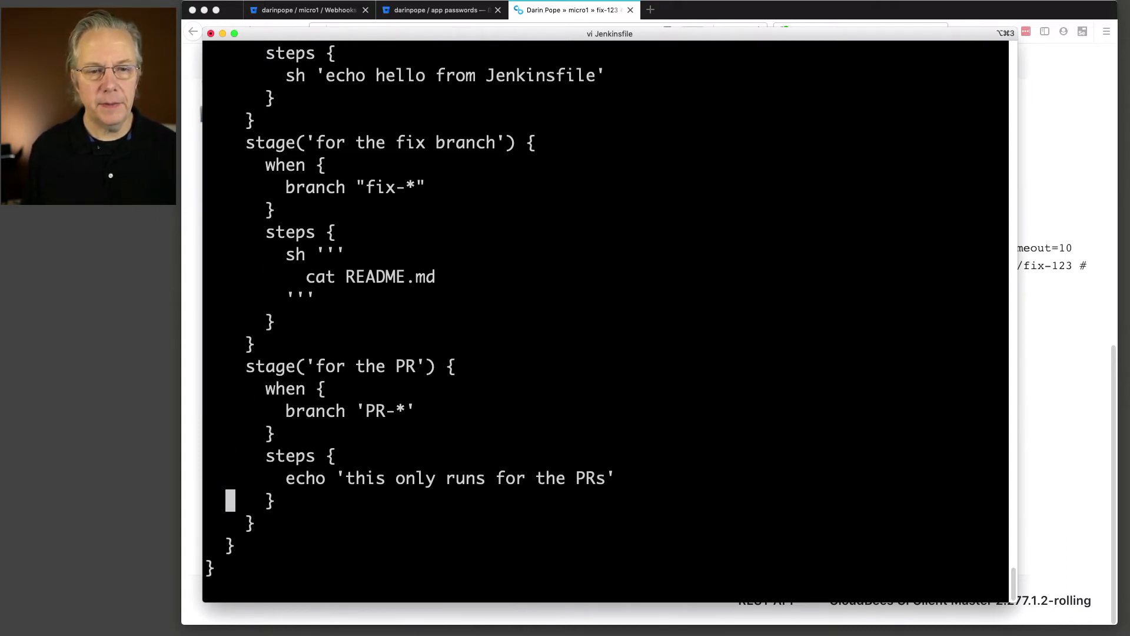
key(j)
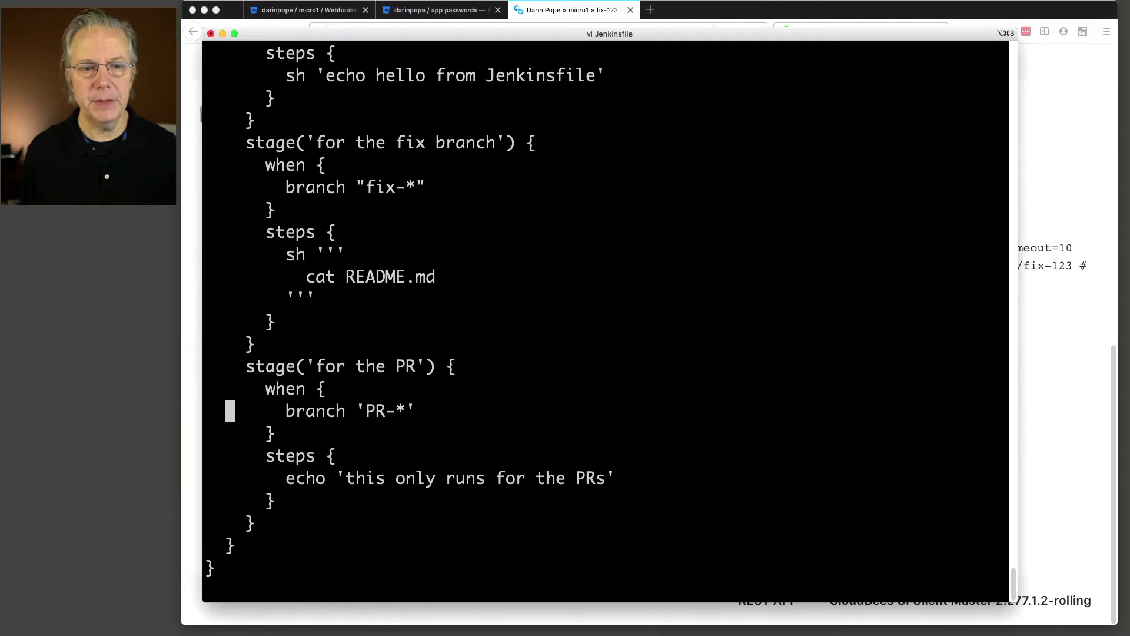
key(j)
key(j)
key(j)
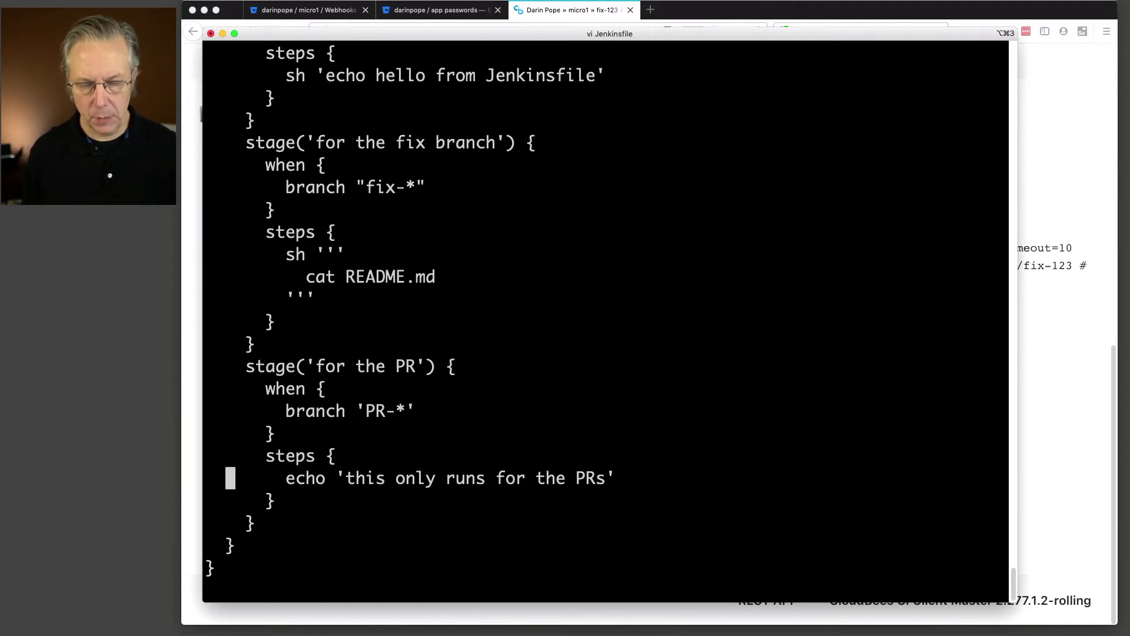
text(:wq)
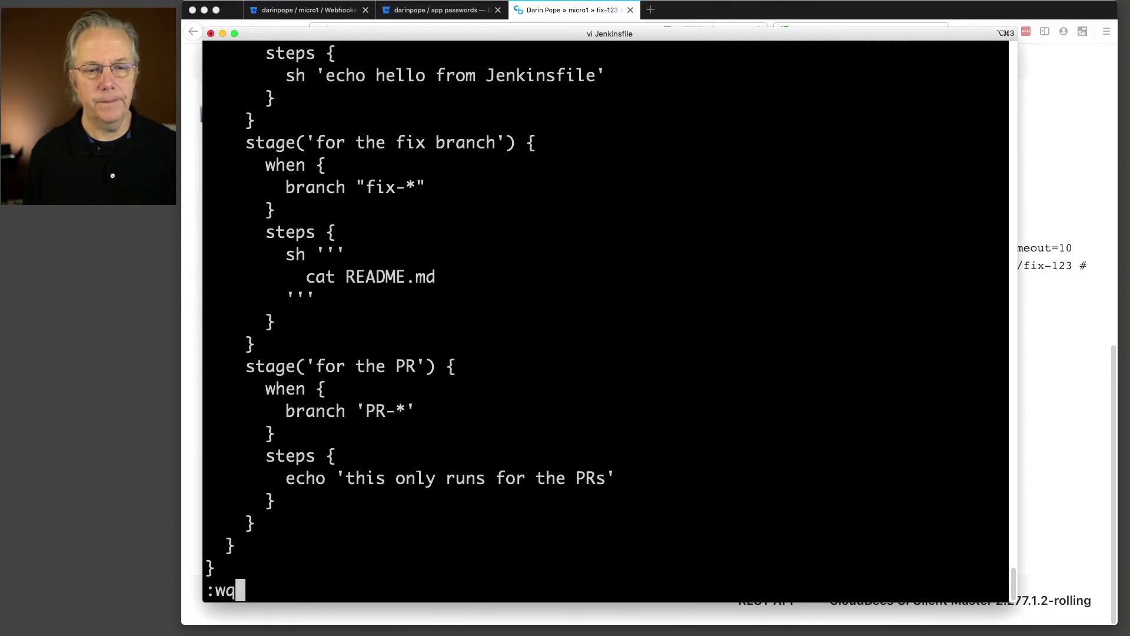
key(Return)
- Stage the Jenkinsfile and commit it with the message 'updated Jenkinsfile'
text(git add J)
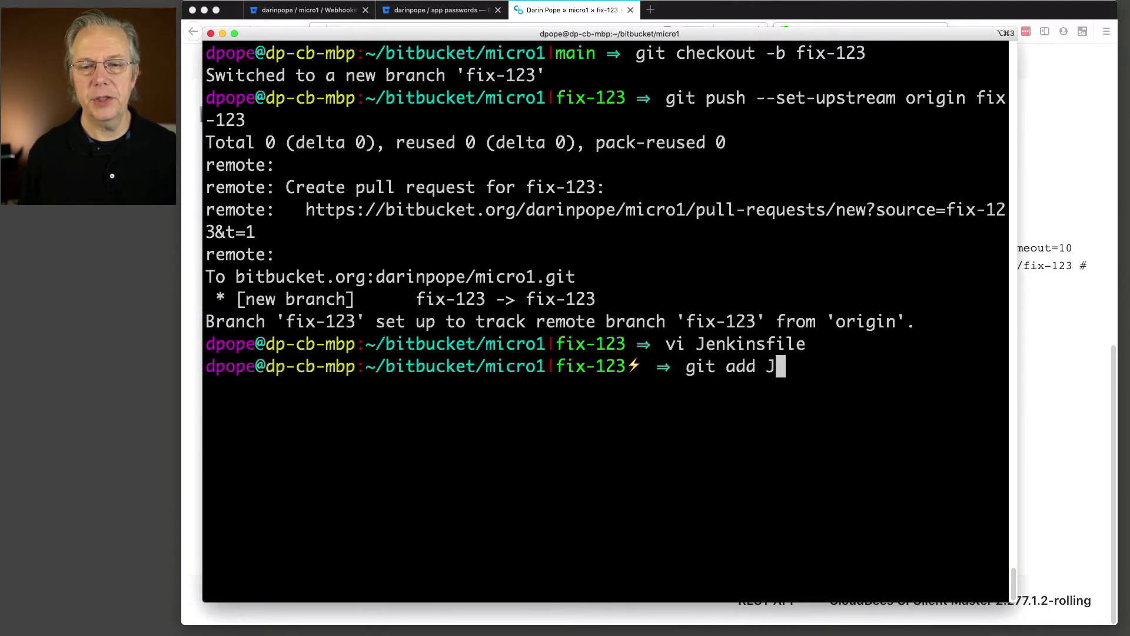
key(Tab)
key(Return)
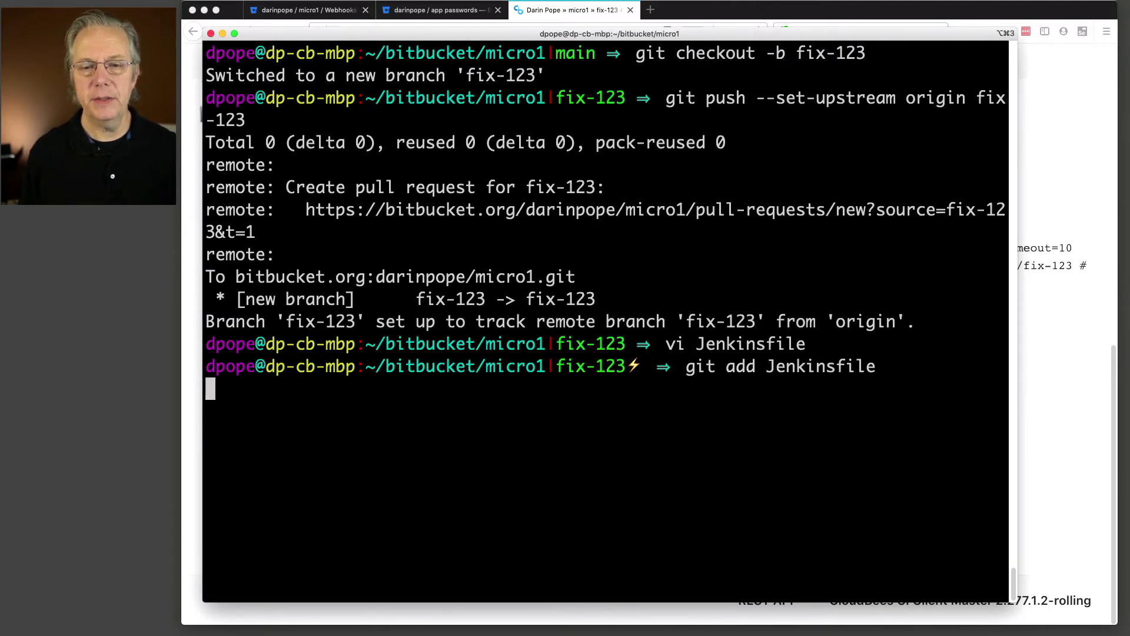
text(git commit -m )
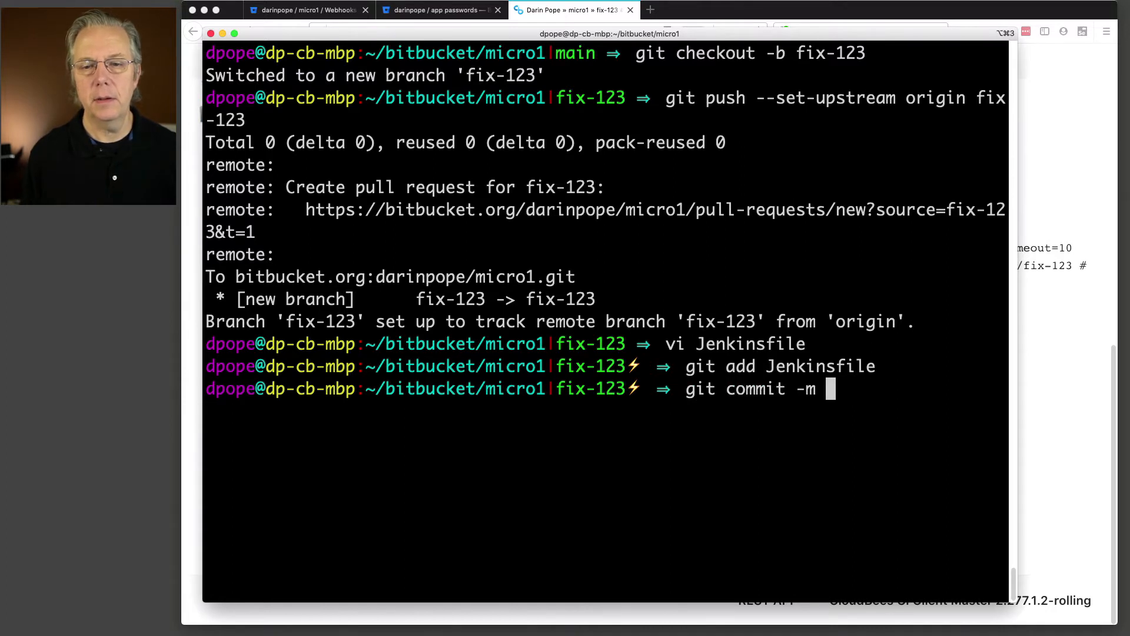
text("updated Jenkinsfile")
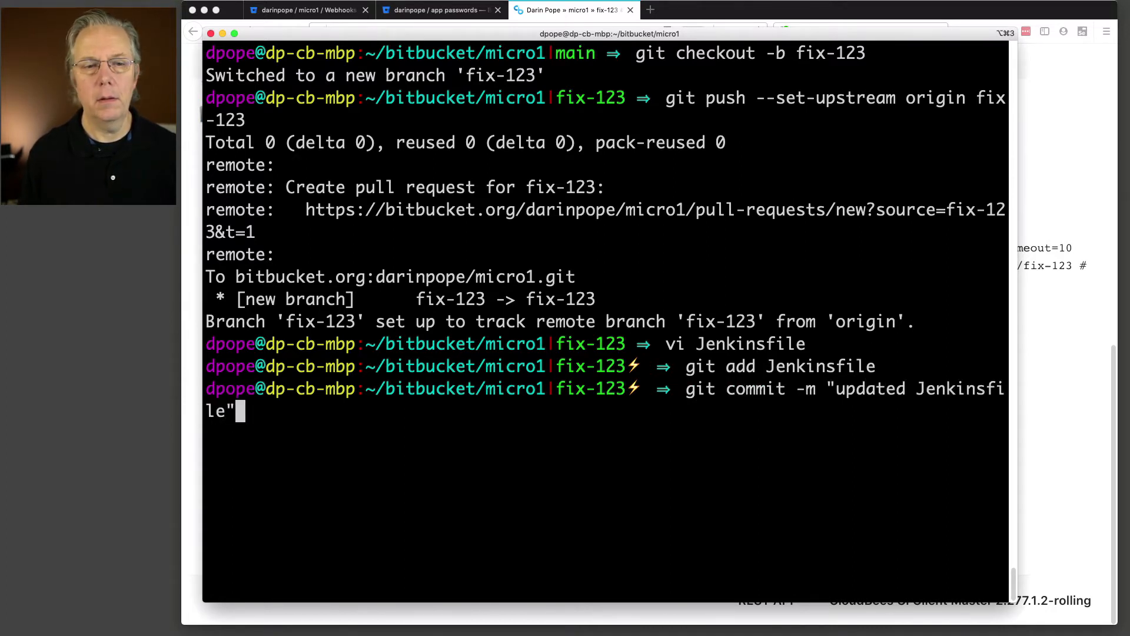
key(Return)
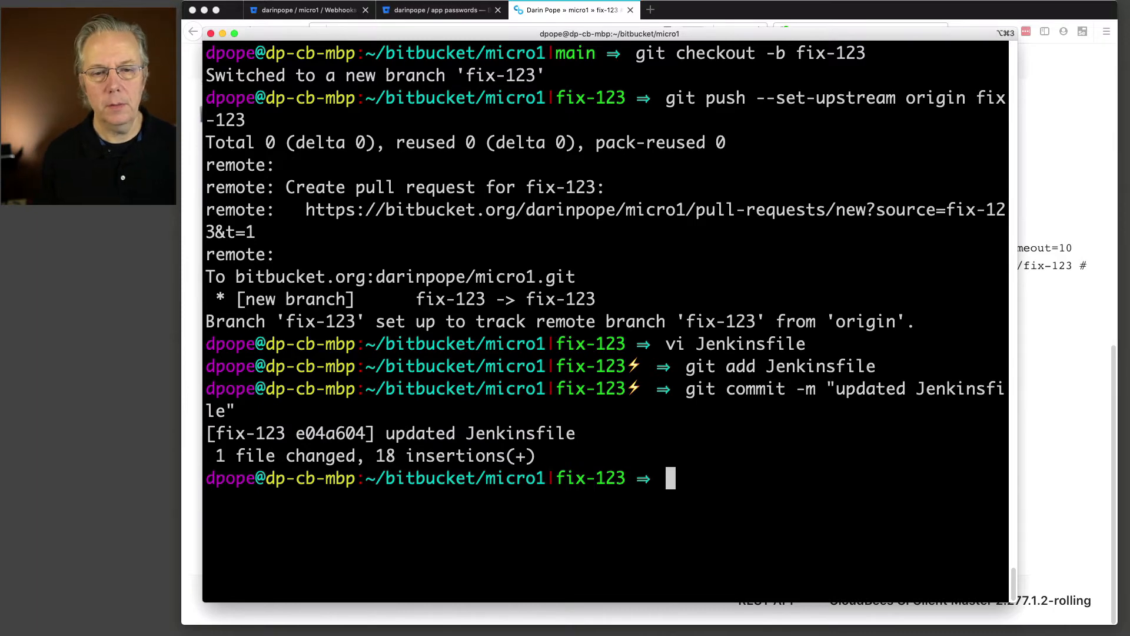
- Push the commit to Bitbucket and return to the Jenkins build log
text(git push)
key(Return)
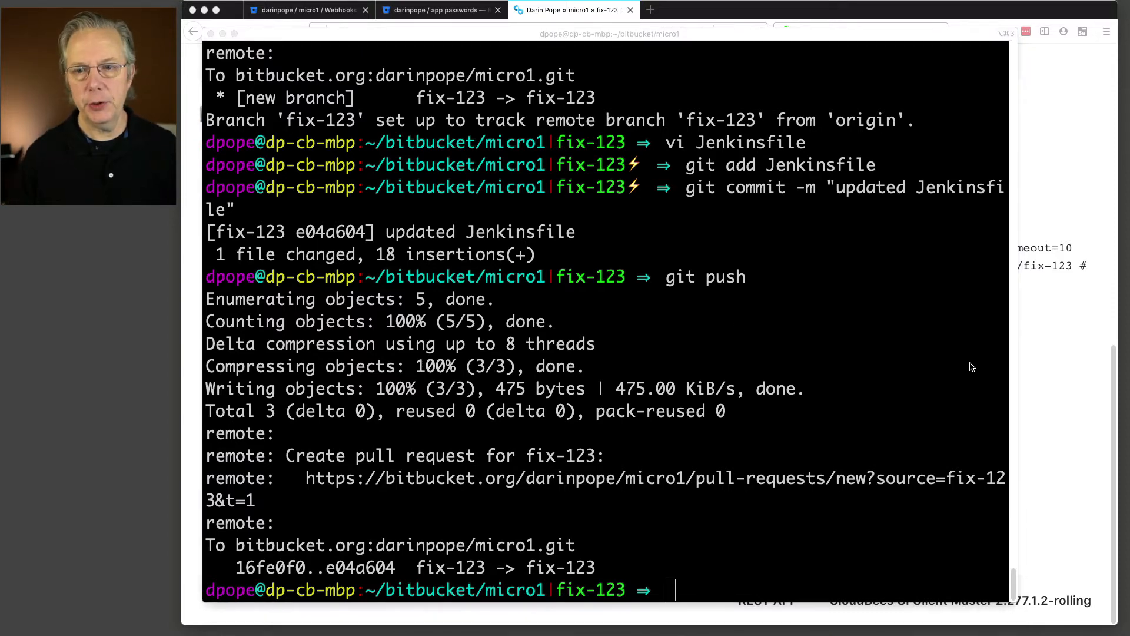
click(1037, 369)
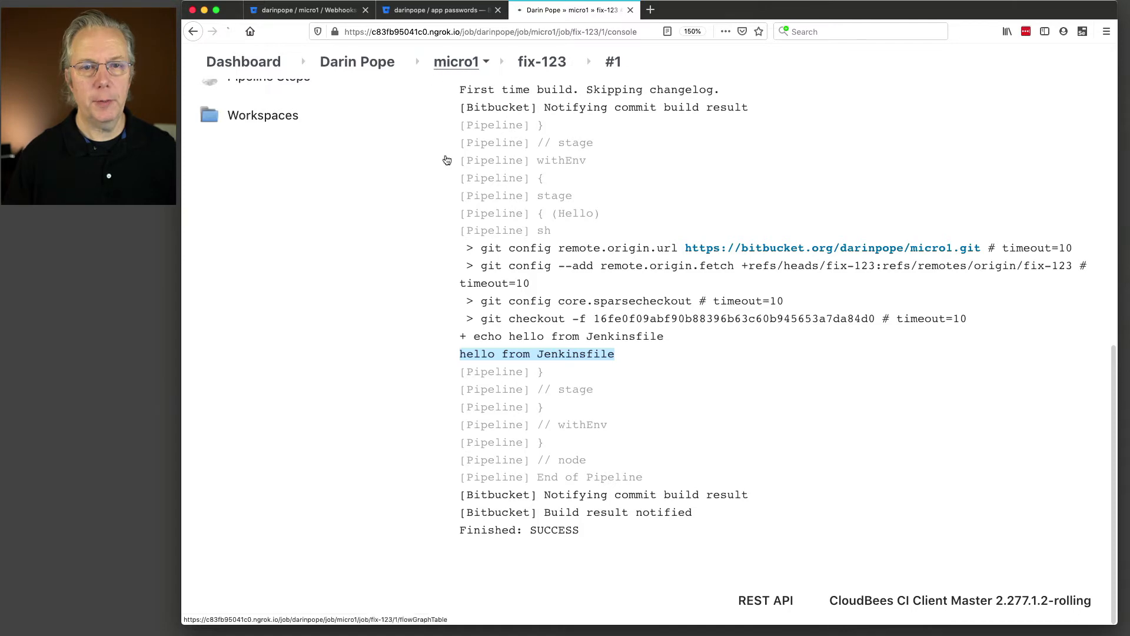
- Open fix-123 build #2's console: README.md printed, 'for the PR' stage skipped, SUCCESS
click(456, 62)
mouse_move(547, 349)
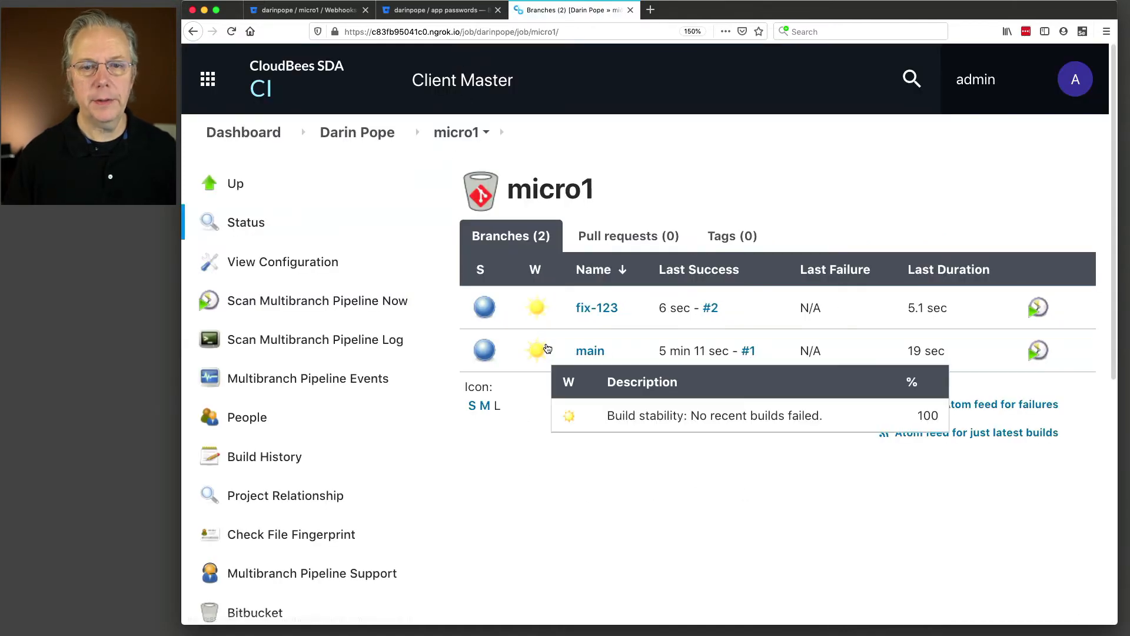
click(600, 307)
scroll(462, 345, down, 4)
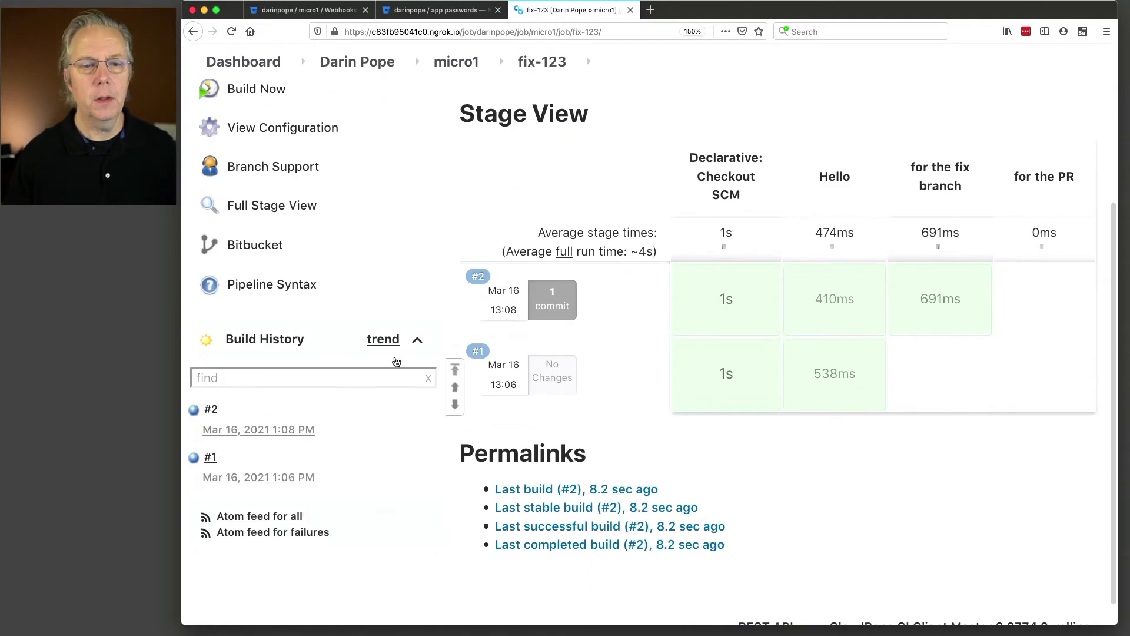
click(194, 410)
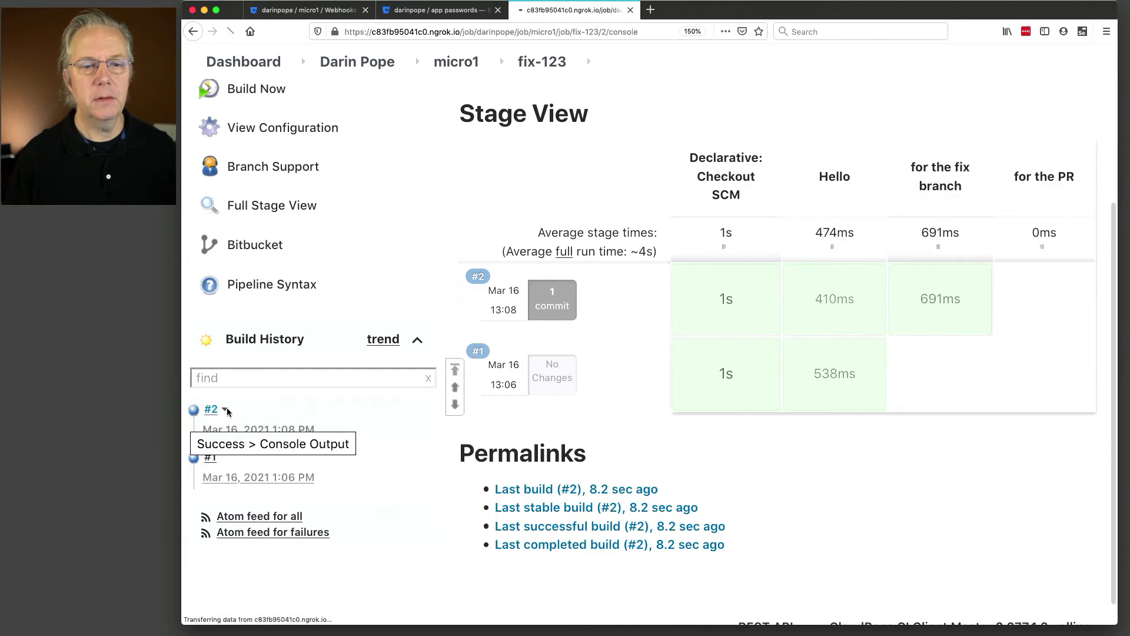
scroll(567, 430, down, 10)
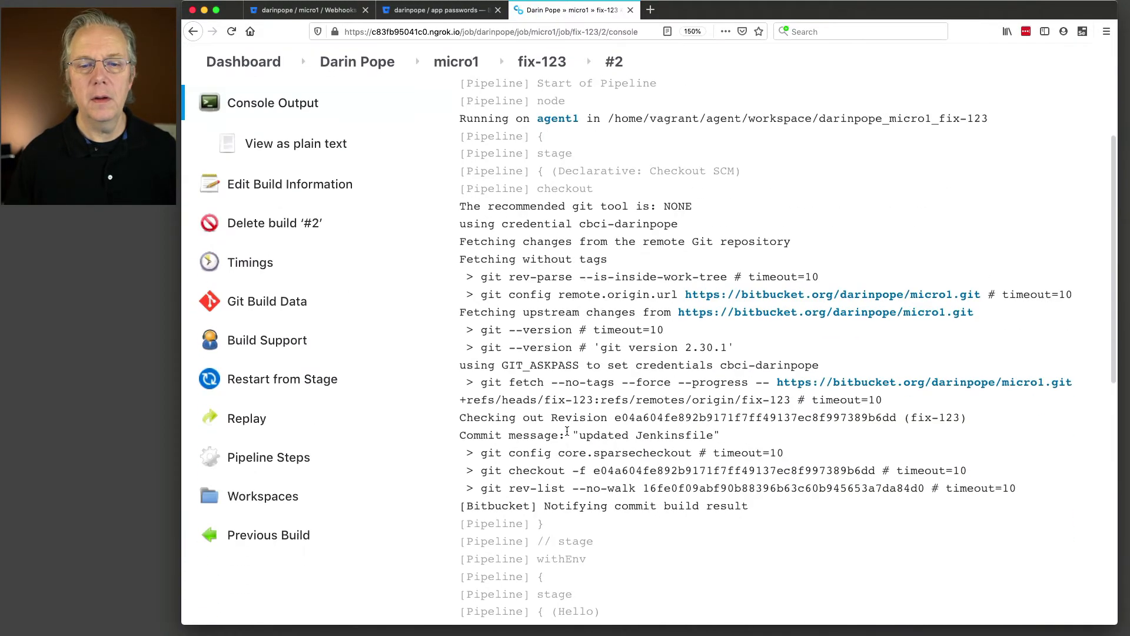
scroll(567, 429, down, 2)
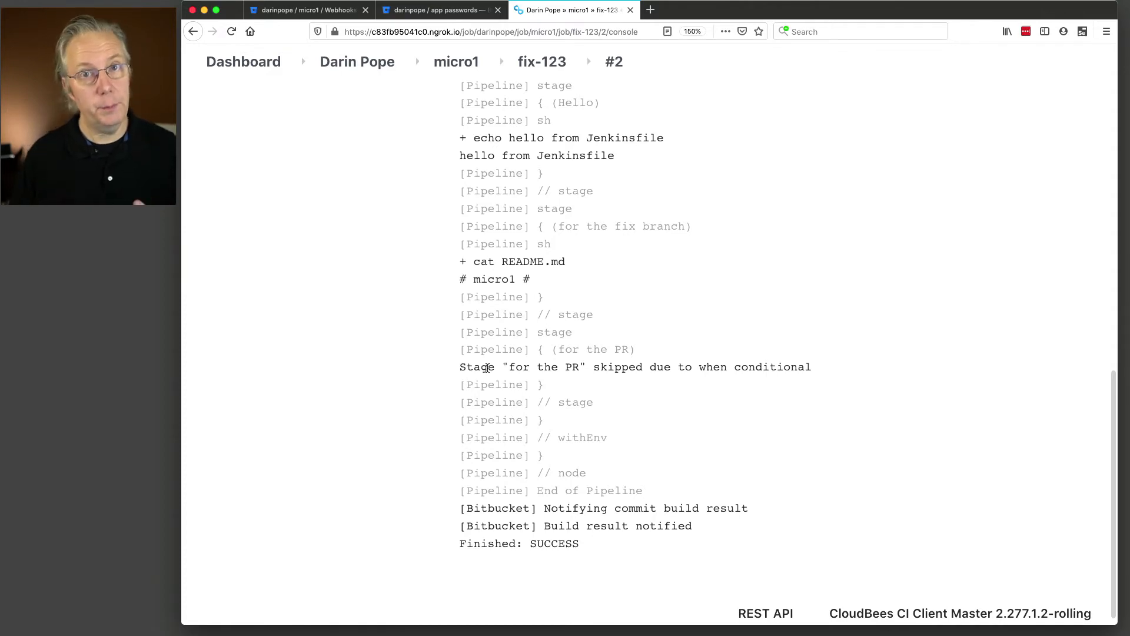
scroll(513, 367, up, 5)
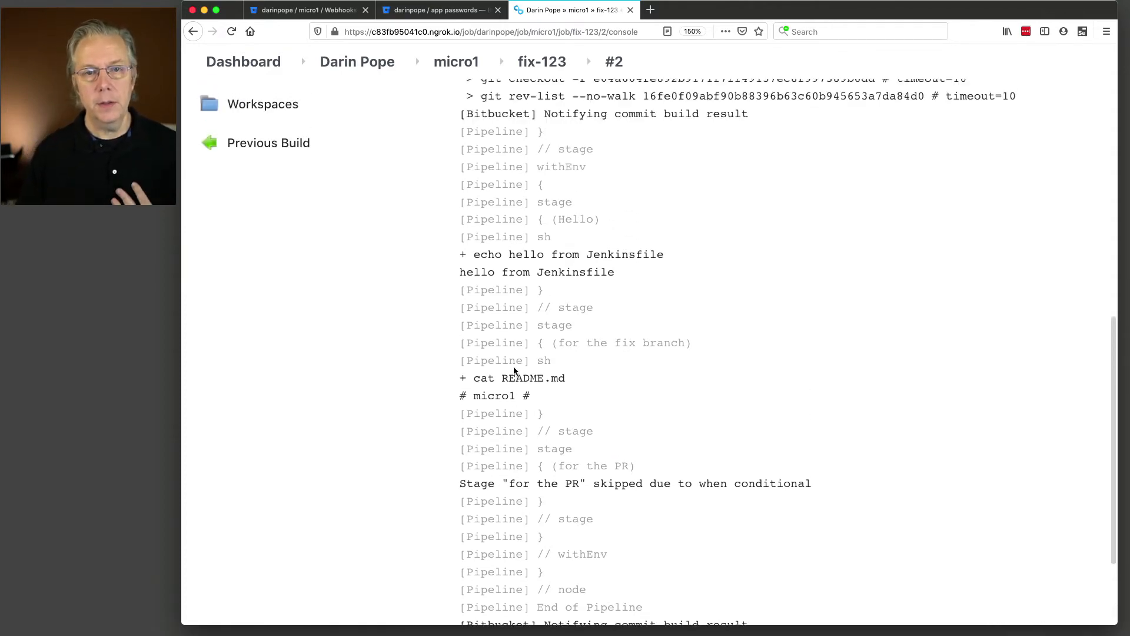
scroll(514, 367, up, 6)
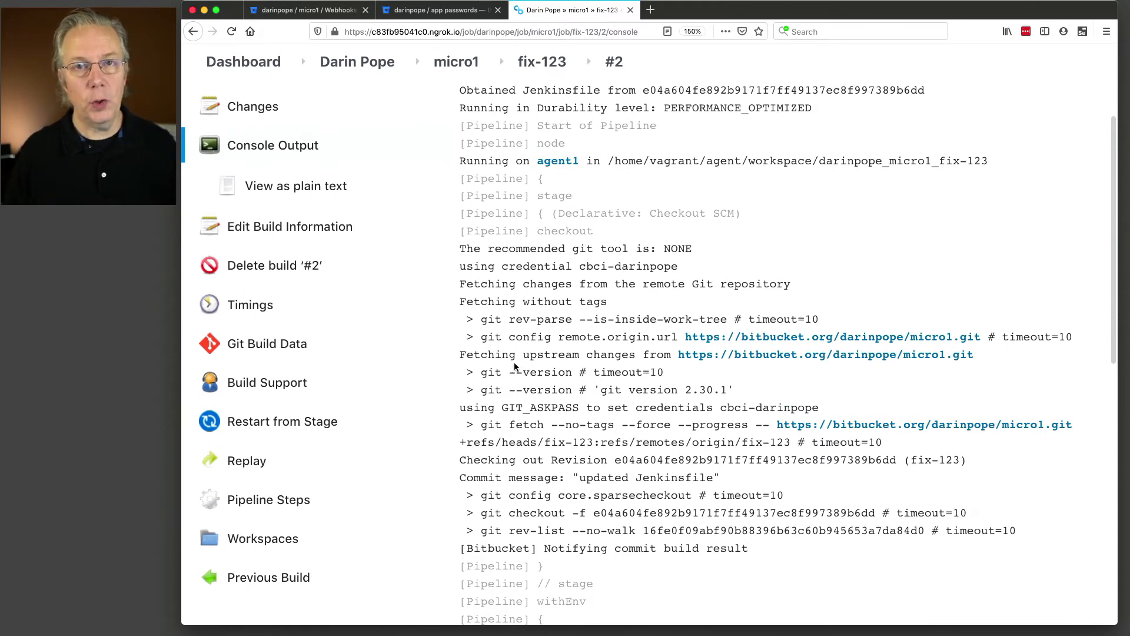
- Start a new pull request from the micro1 repository's Pull requests page in Bitbucket
click(331, 11)
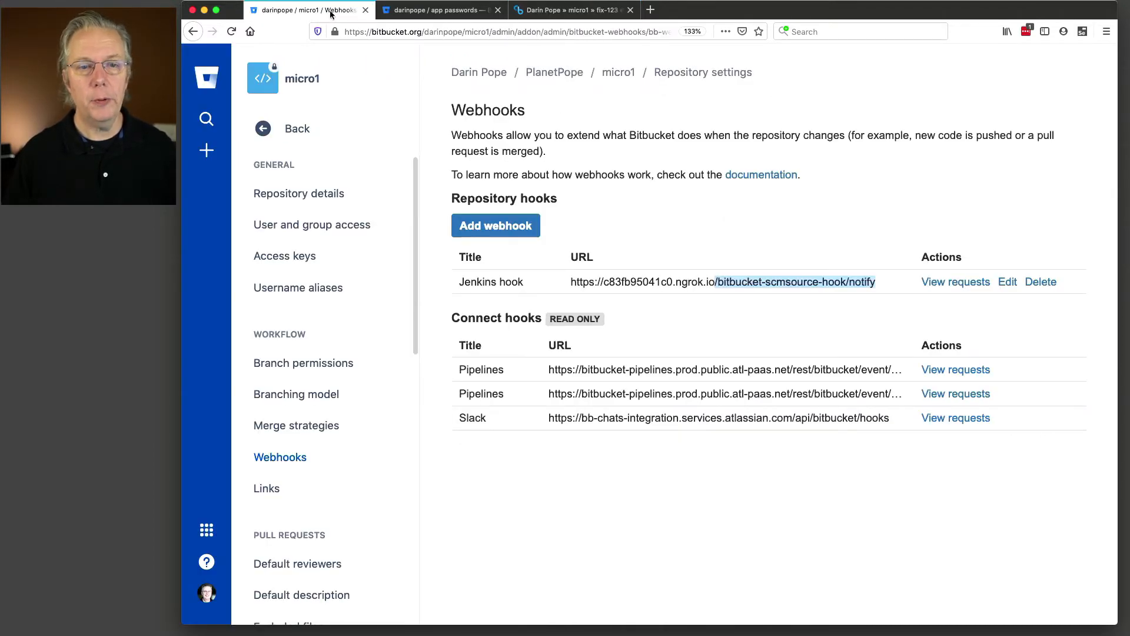
click(628, 74)
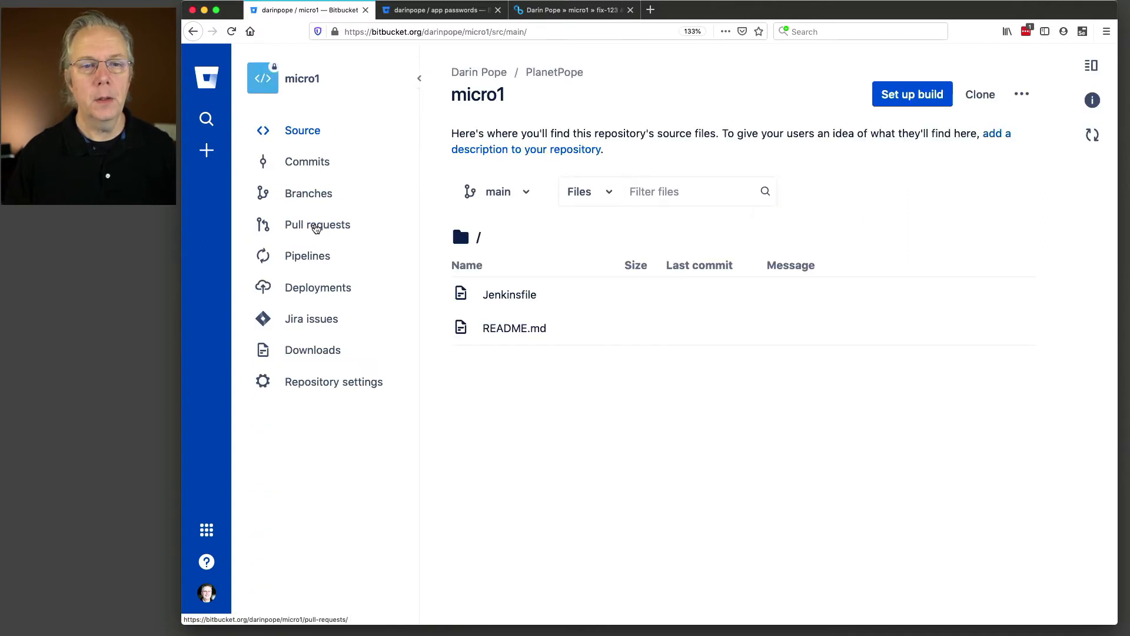
click(316, 228)
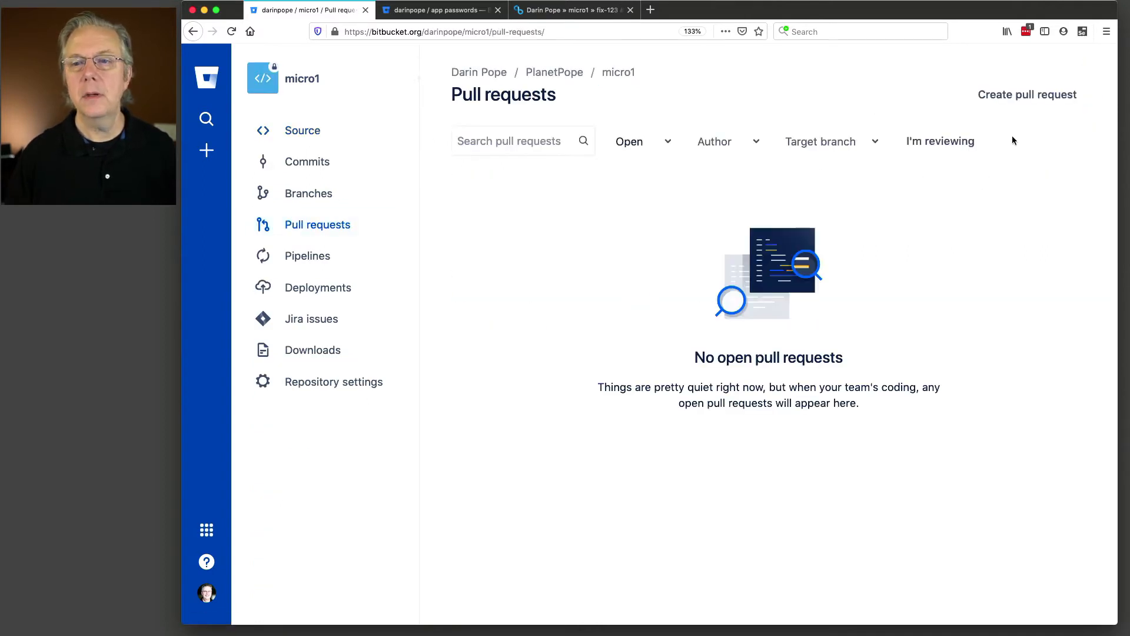
click(1032, 97)
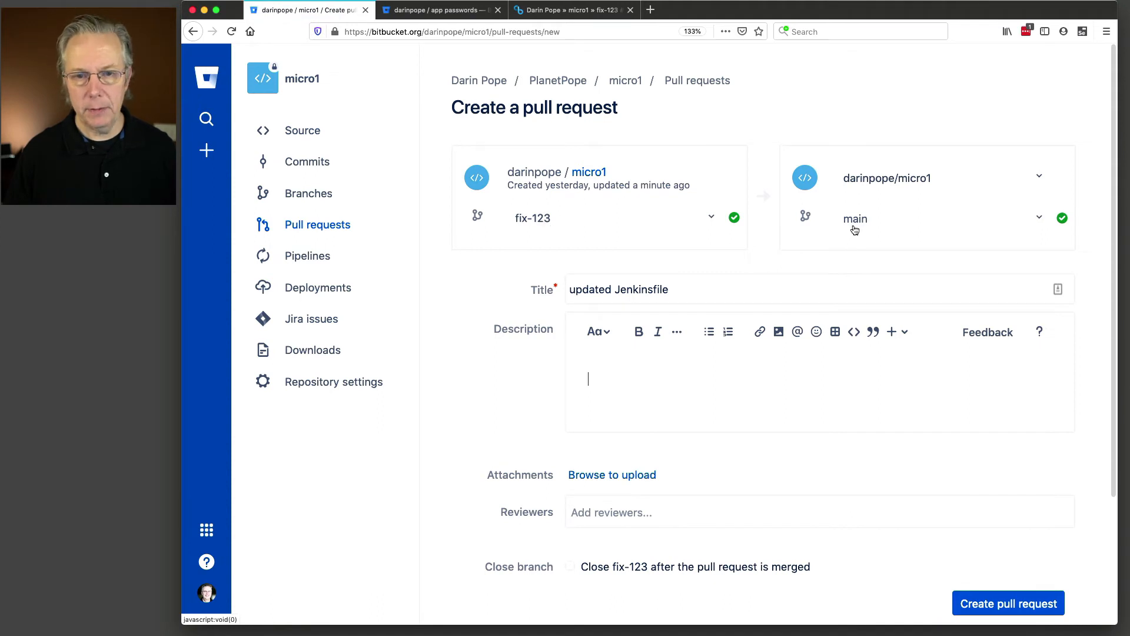
- Create the fix-123 into main pull request with 'Close fix-123 after merge' checked and review its diff
scroll(540, 325, down, 3)
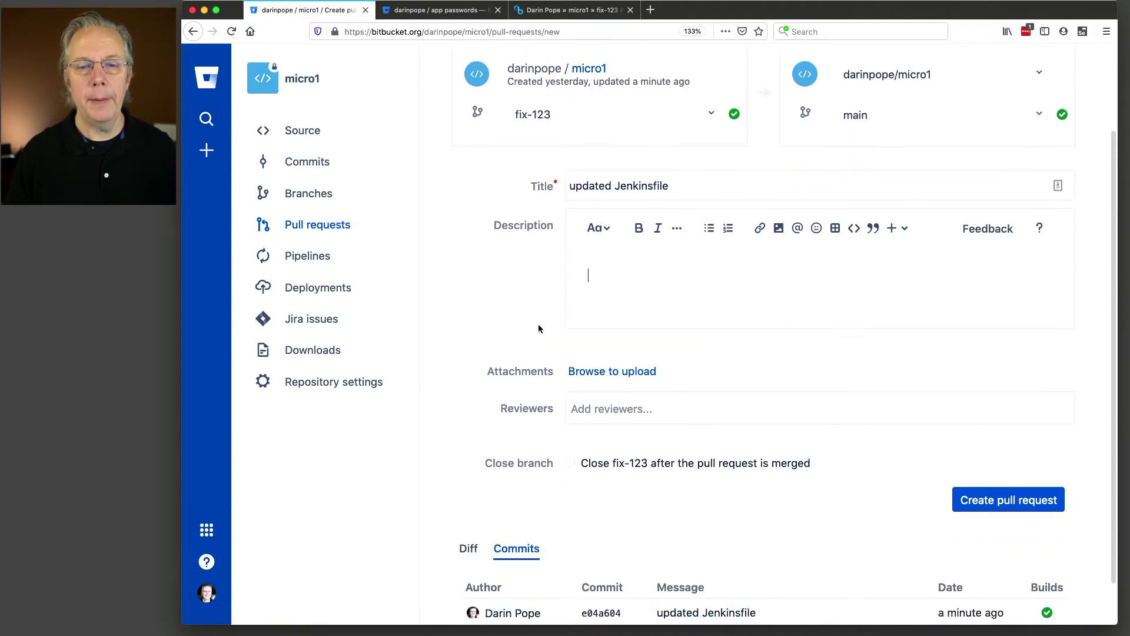
click(654, 467)
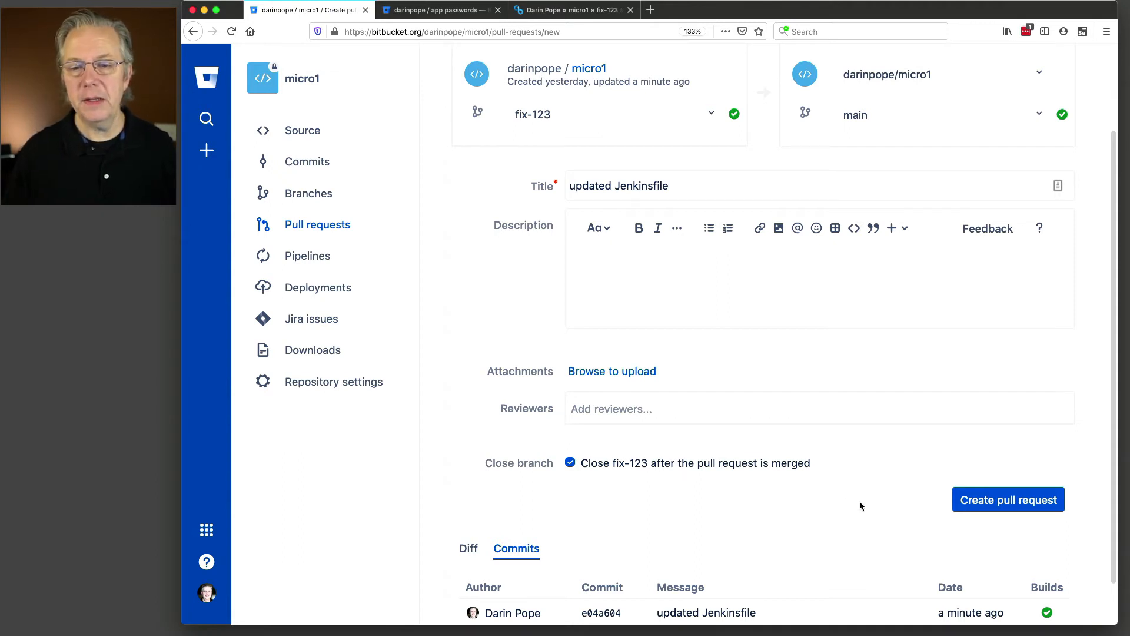
click(1002, 511)
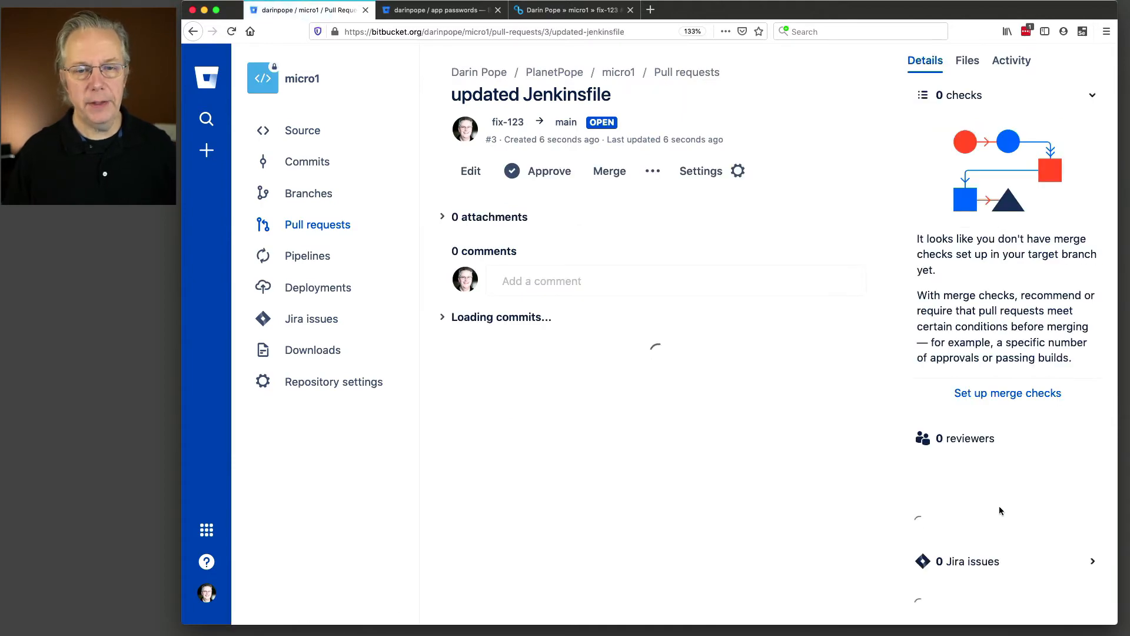
scroll(852, 489, down, 5)
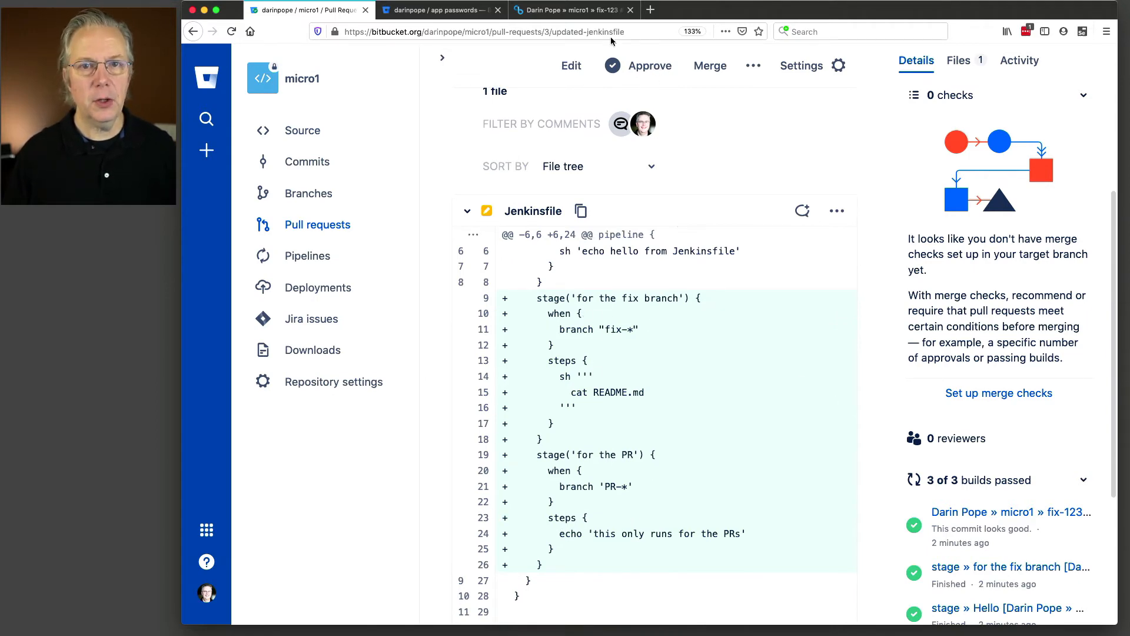
click(583, 10)
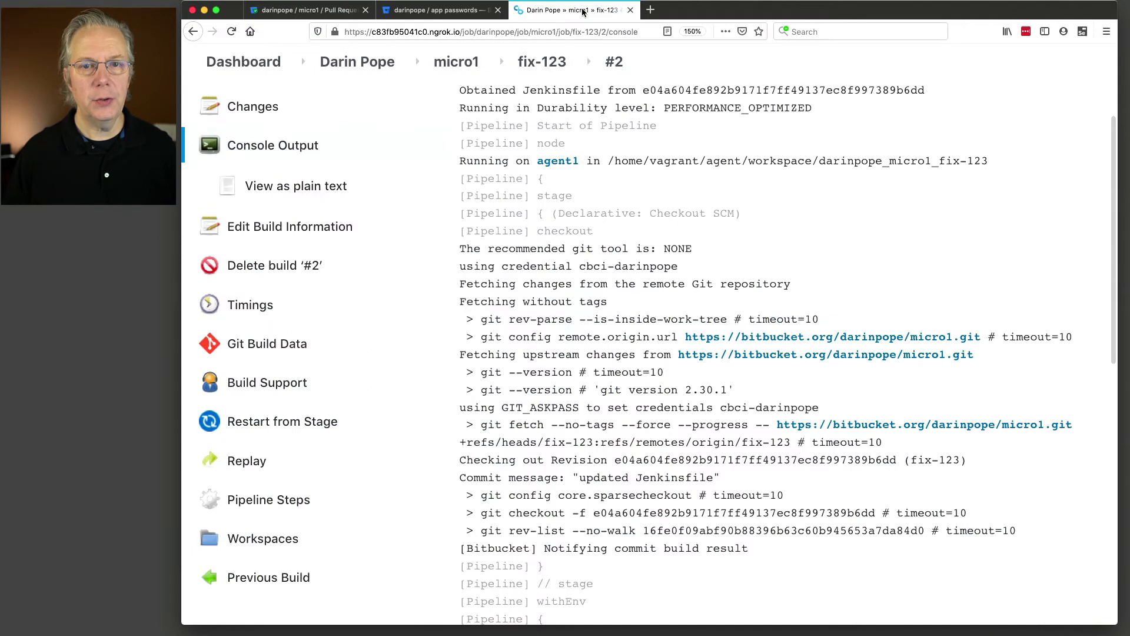
- List micro1's pull-request jobs in Jenkins and match PR-3 to Bitbucket pull request #3
click(455, 63)
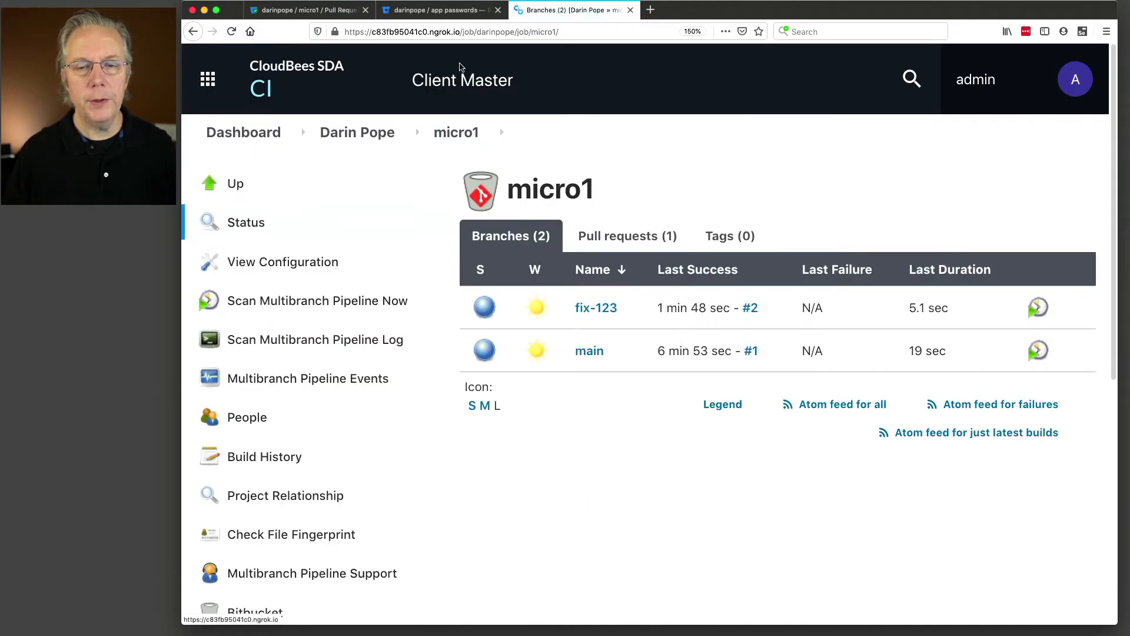
click(589, 241)
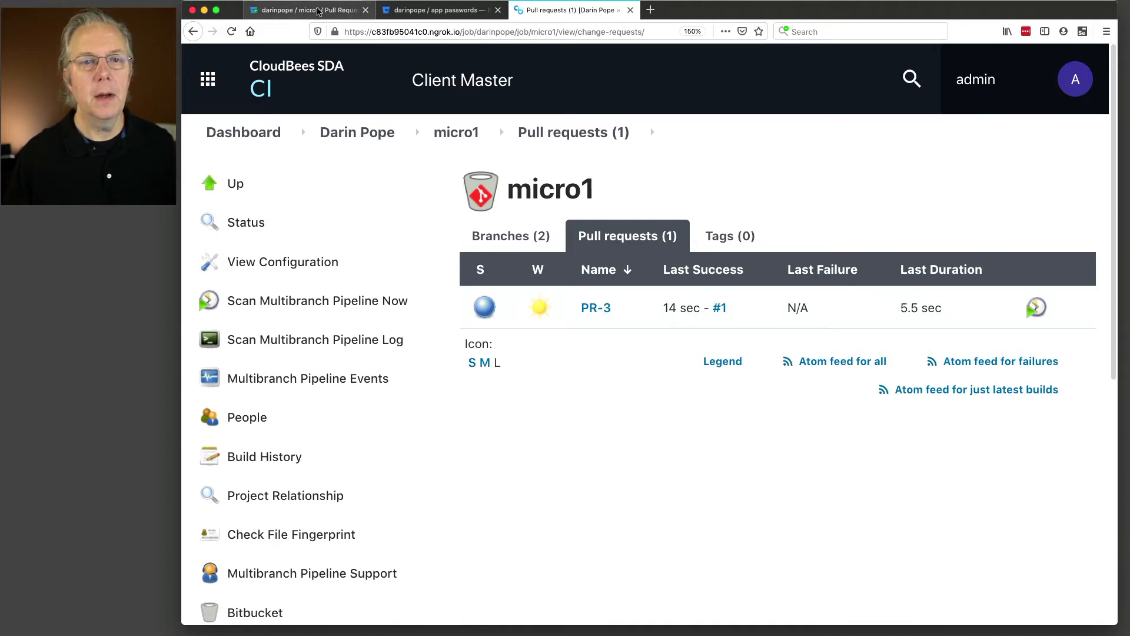
click(317, 10)
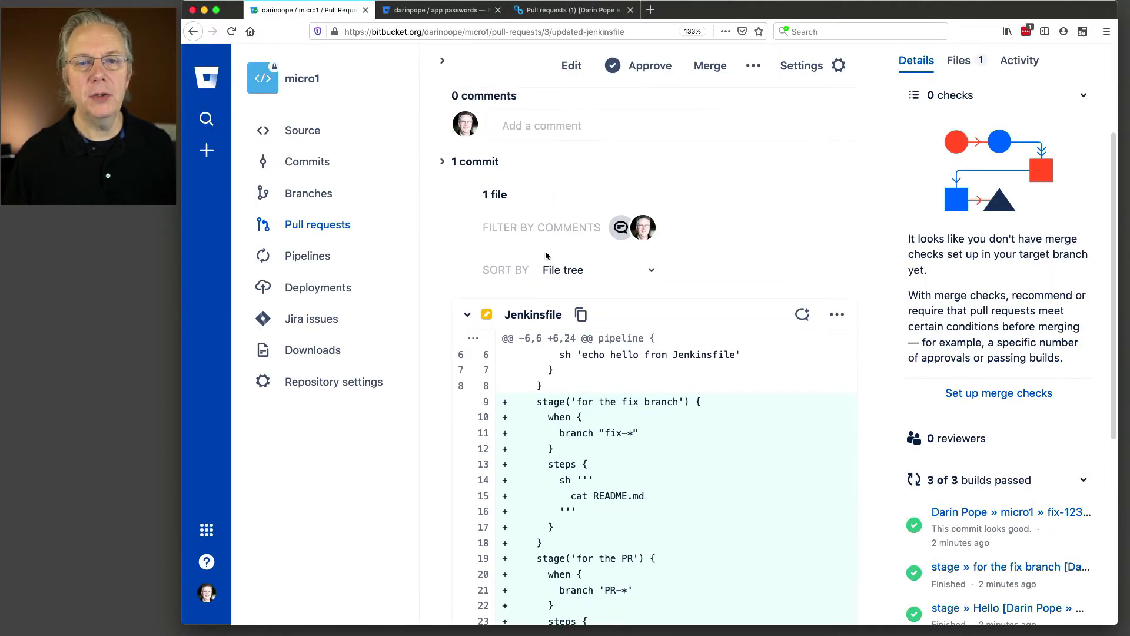
scroll(545, 255, up, 5)
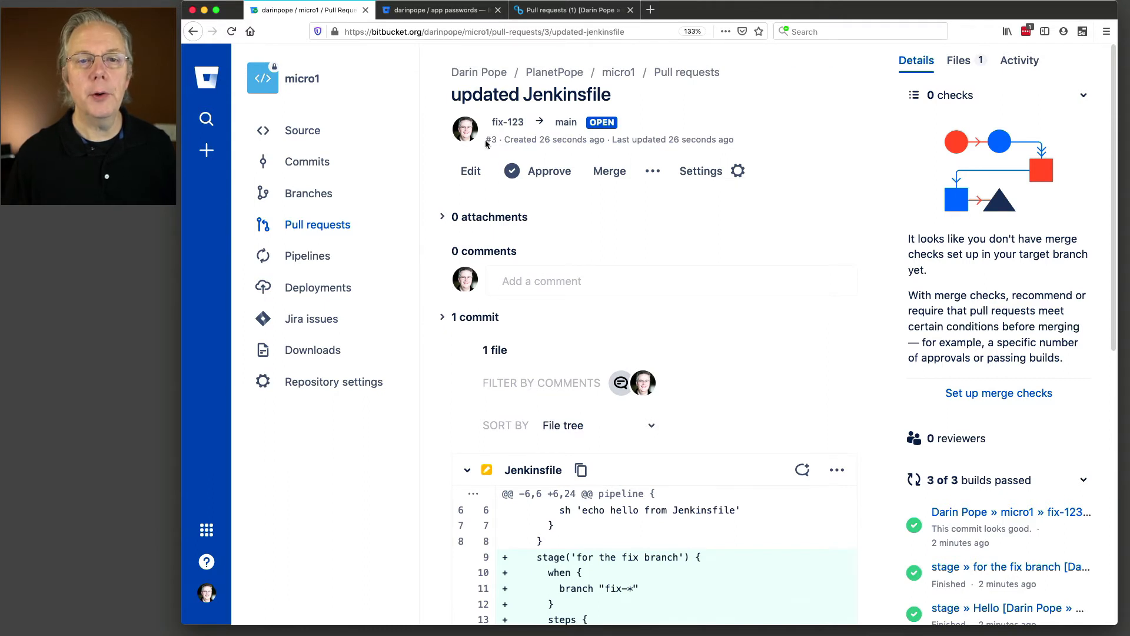
drag(487, 143, 502, 146)
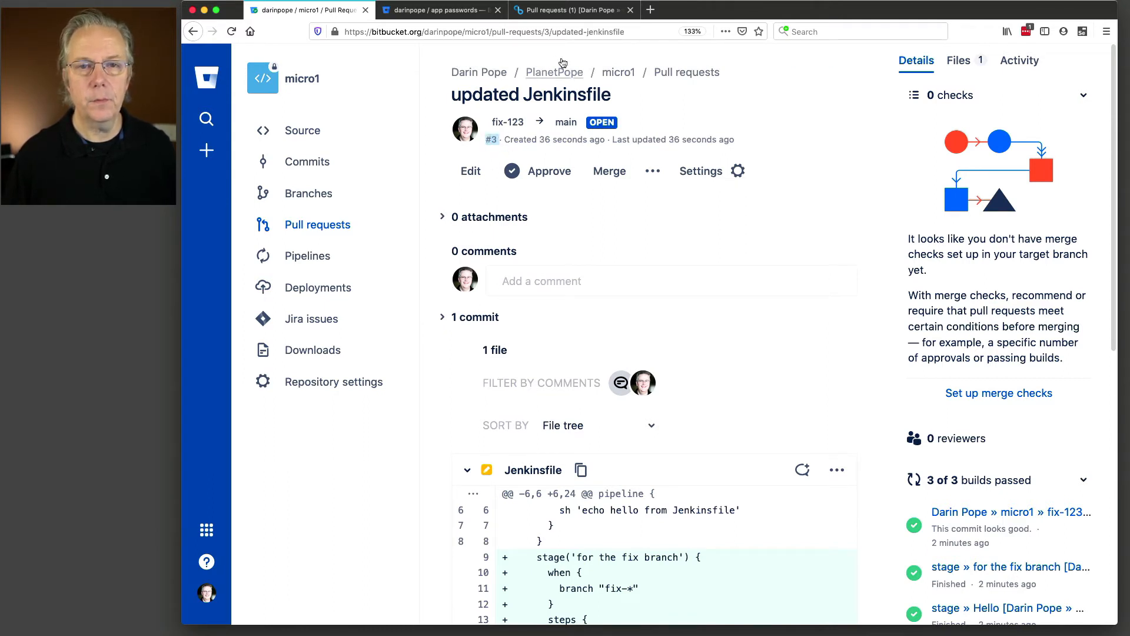
click(556, 11)
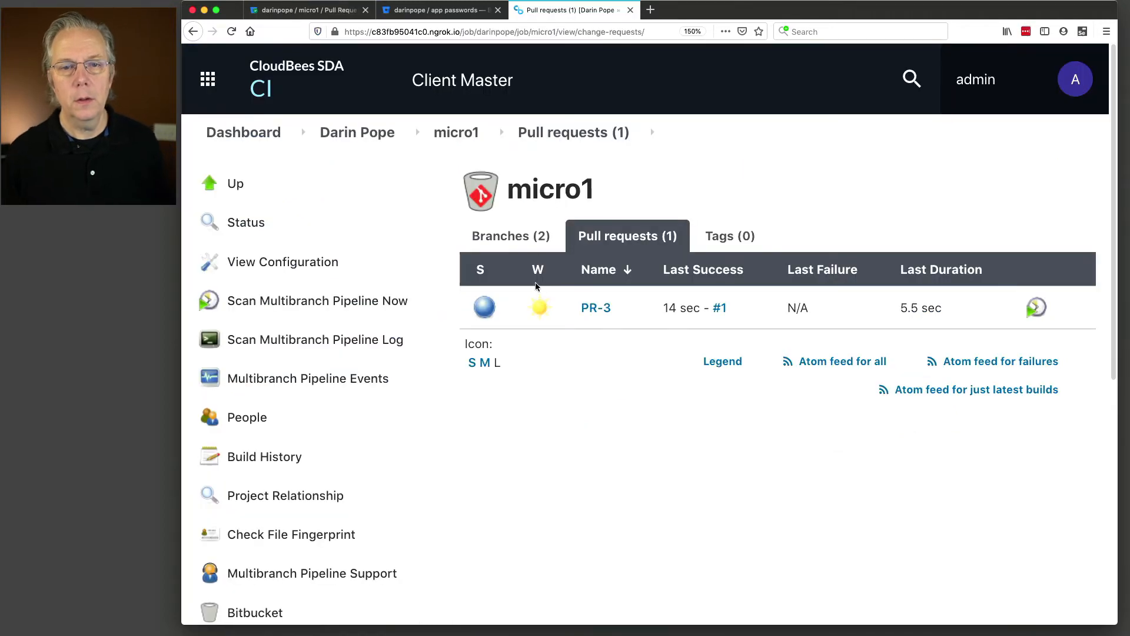
- Open PR-3 build #1's console output and scroll to the end of the log
click(603, 306)
scroll(313, 428, down, 3)
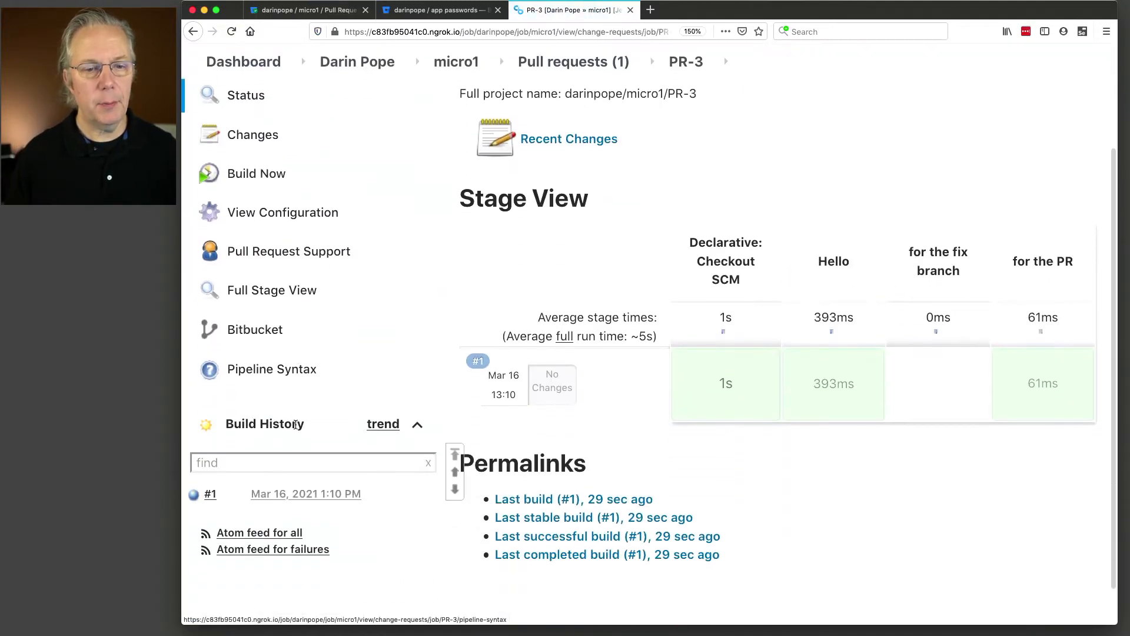
click(195, 499)
scroll(542, 415, down, 15)
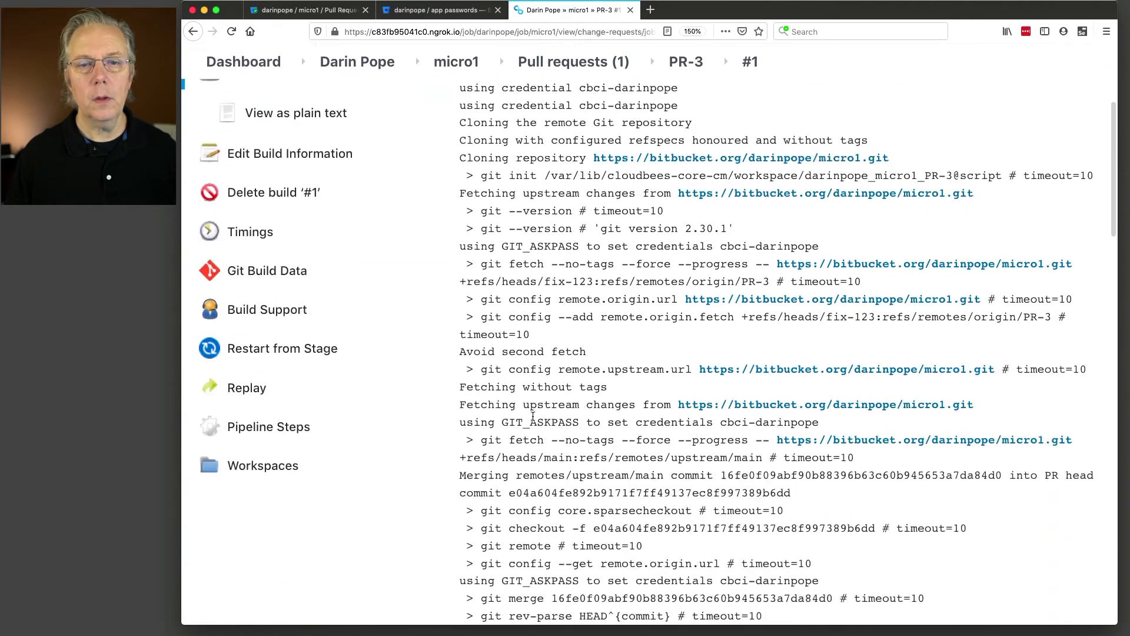
scroll(530, 416, down, 10)
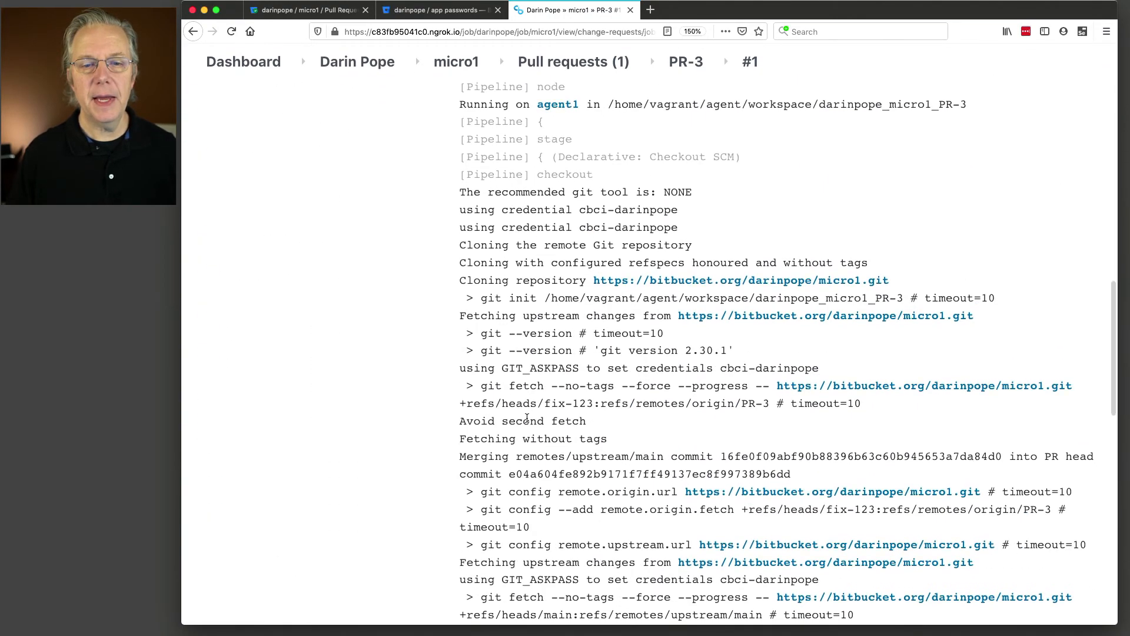
scroll(537, 392, down, 5)
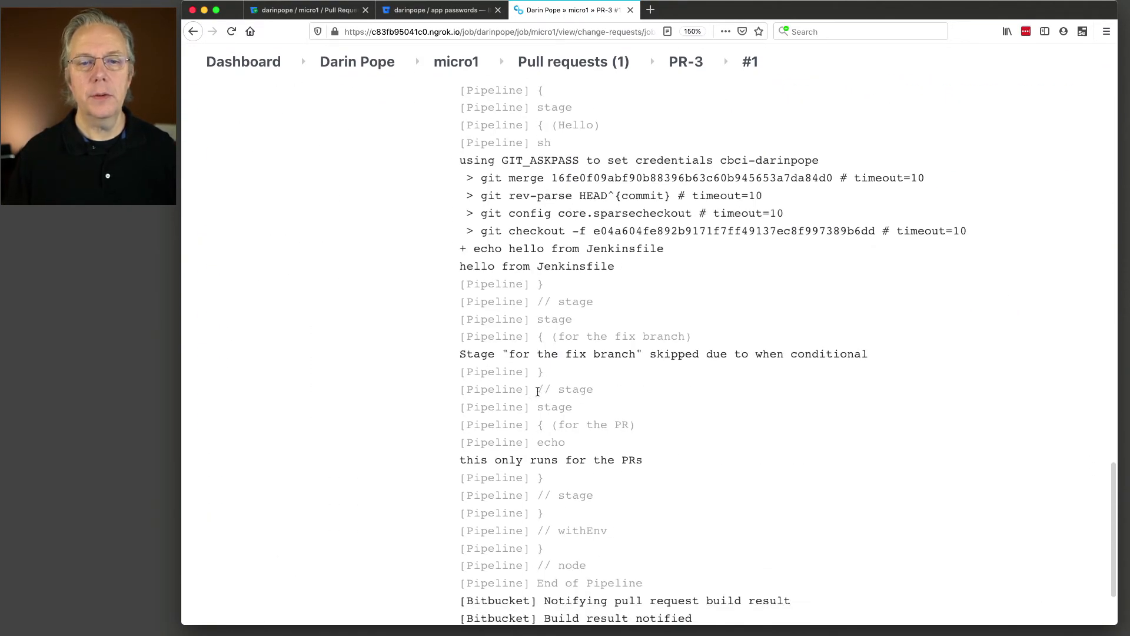
- Highlight the 'hello from Jenkinsfile', skipped fix-branch stage, and 'only runs for the PRs' lines
drag(465, 242, 614, 239)
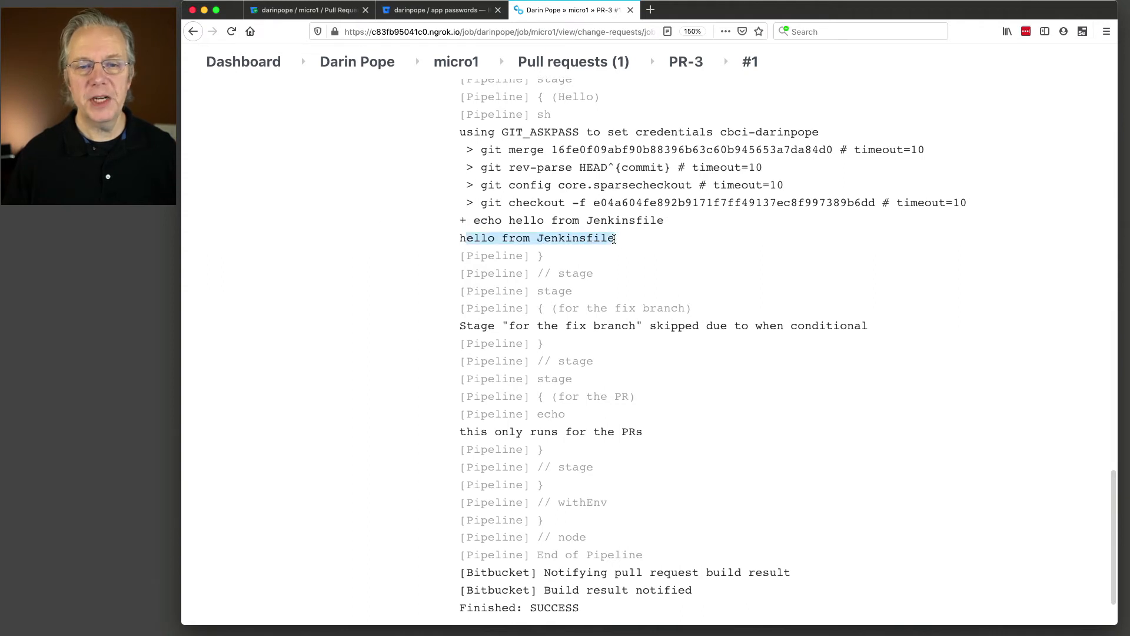
drag(461, 327, 641, 325)
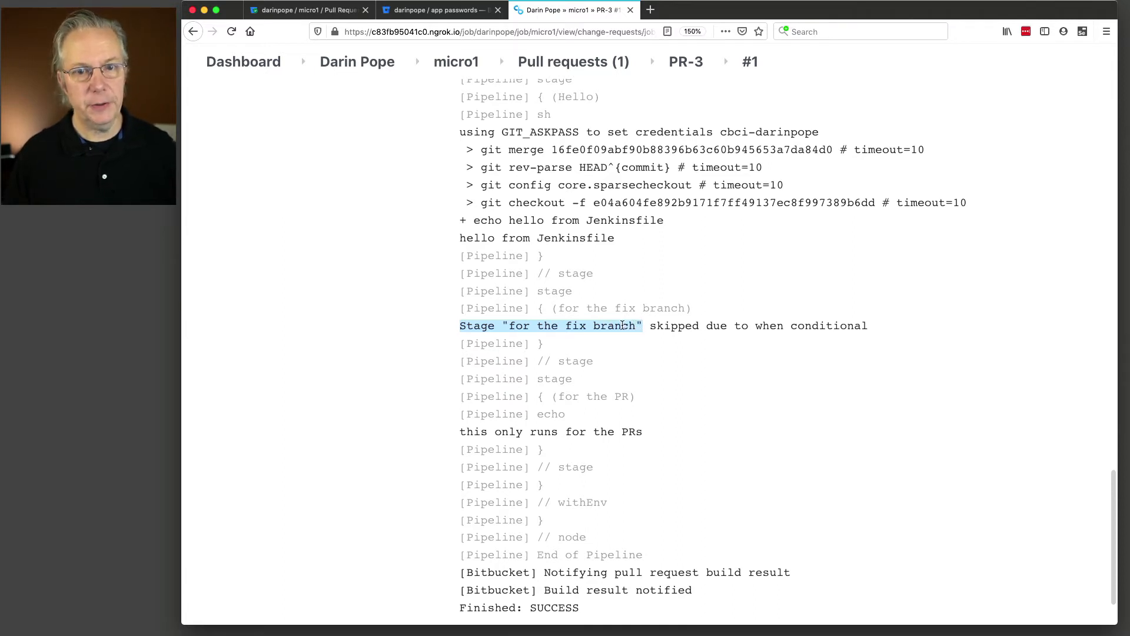
click(479, 424)
drag(460, 434, 652, 435)
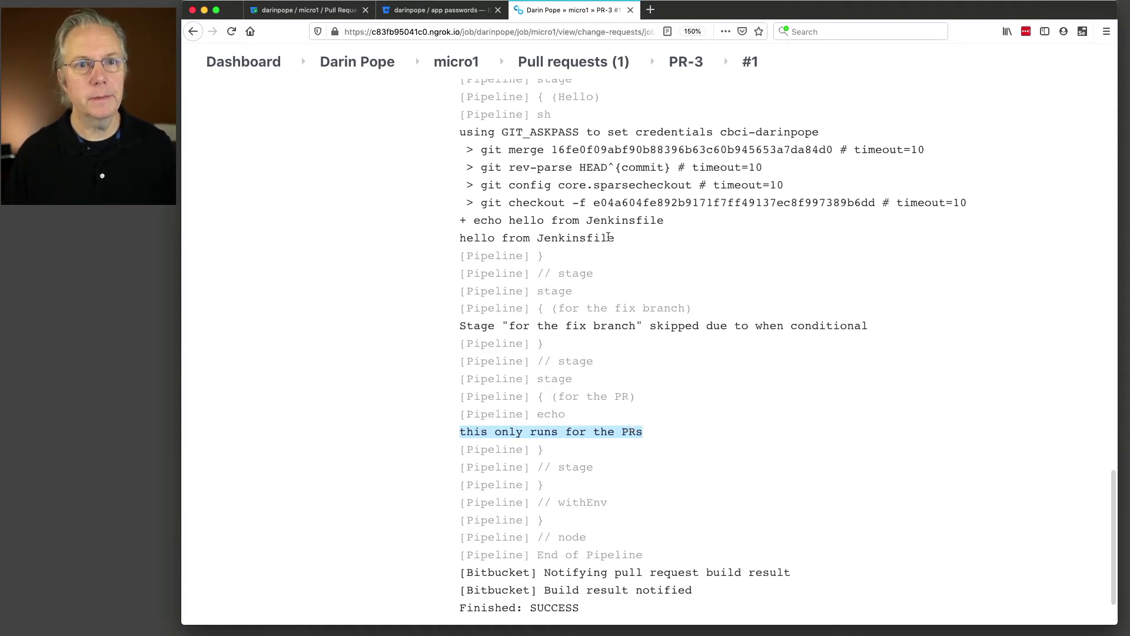
click(316, 3)
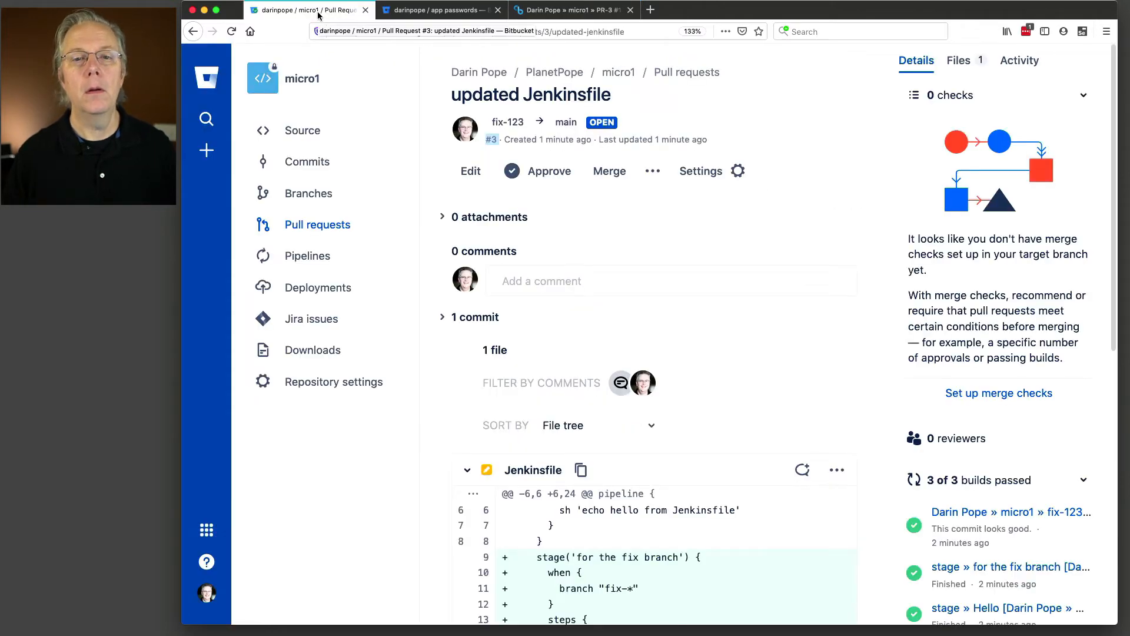
- Approve pull request #3 and merge fix-123 into main, closing the source branch
click(554, 180)
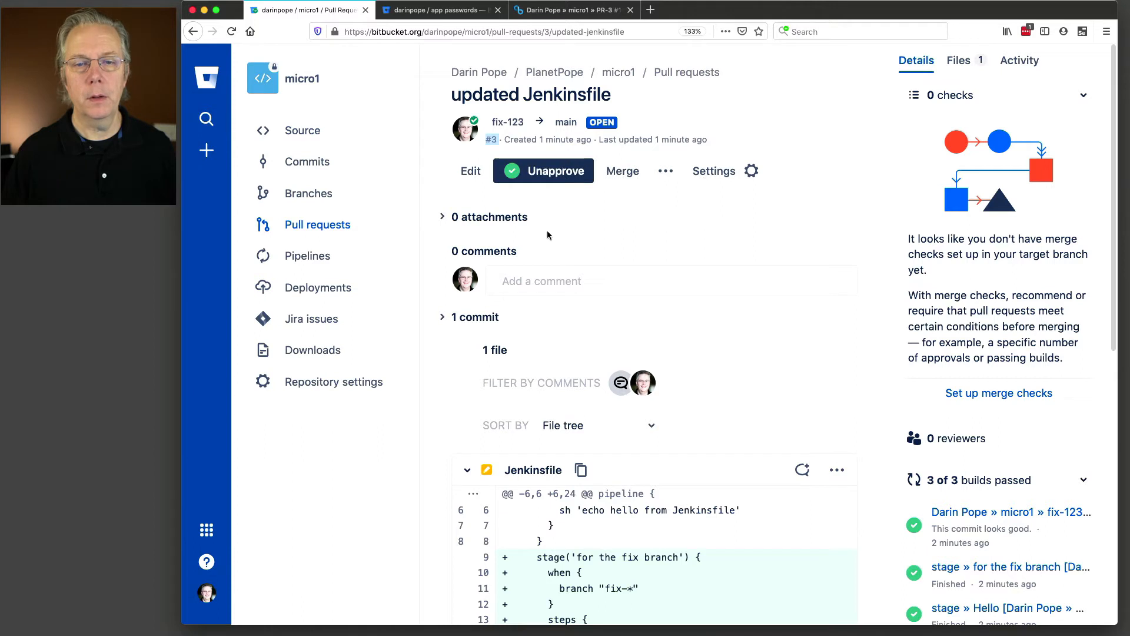
click(616, 173)
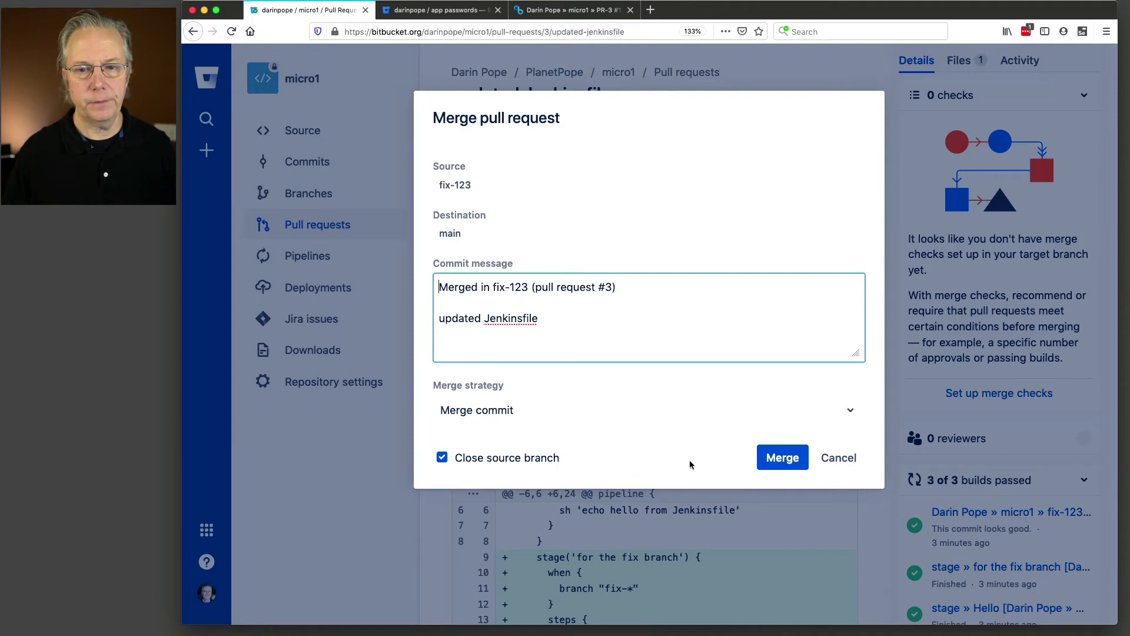
click(782, 459)
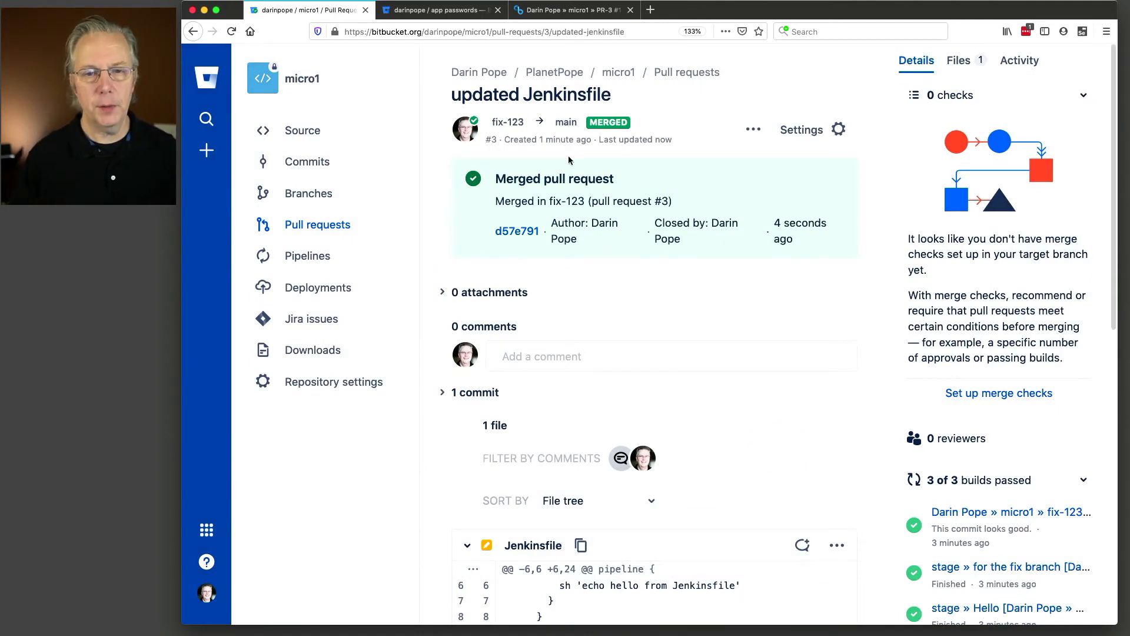
click(569, 10)
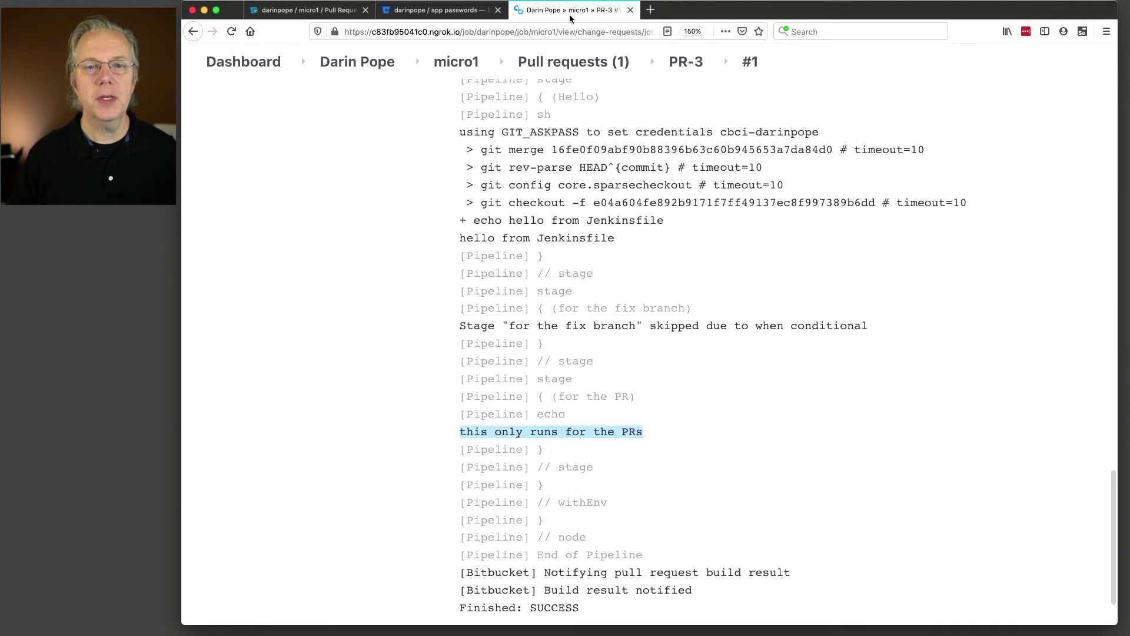
- Check micro1's pull-request jobs and trigger a rescan of the repository
click(468, 64)
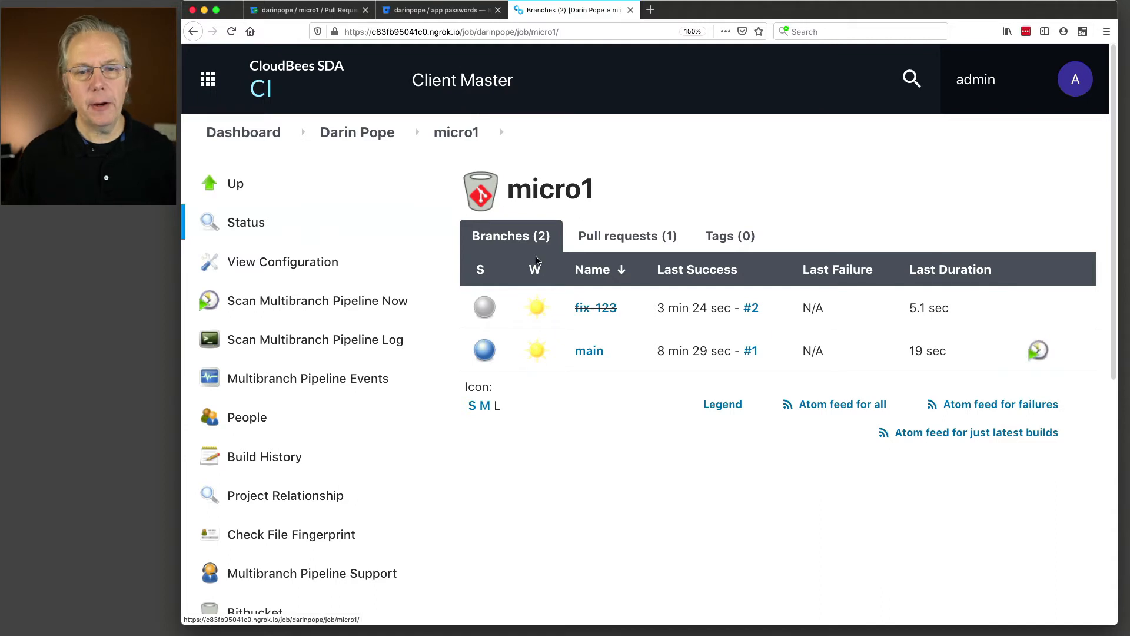
mouse_move(590, 312)
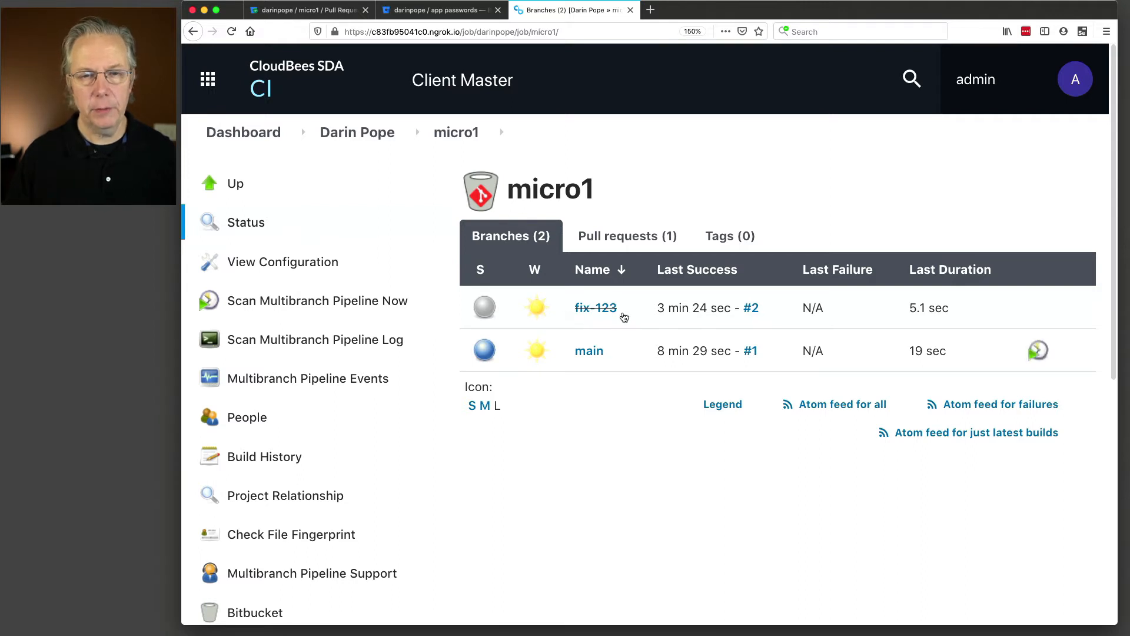
click(634, 243)
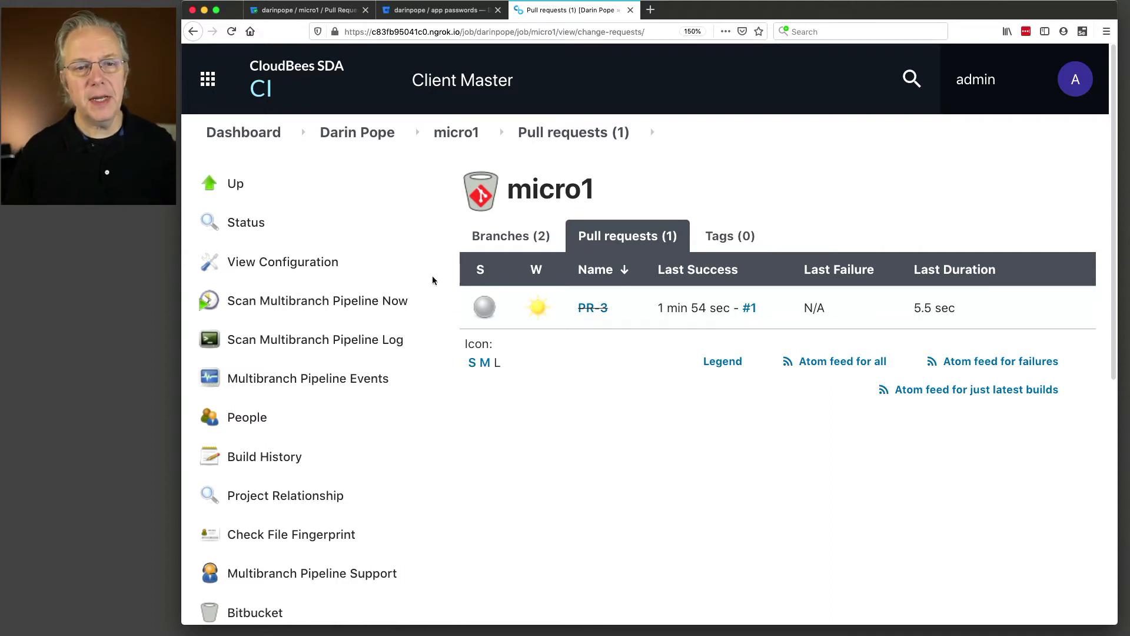
click(378, 301)
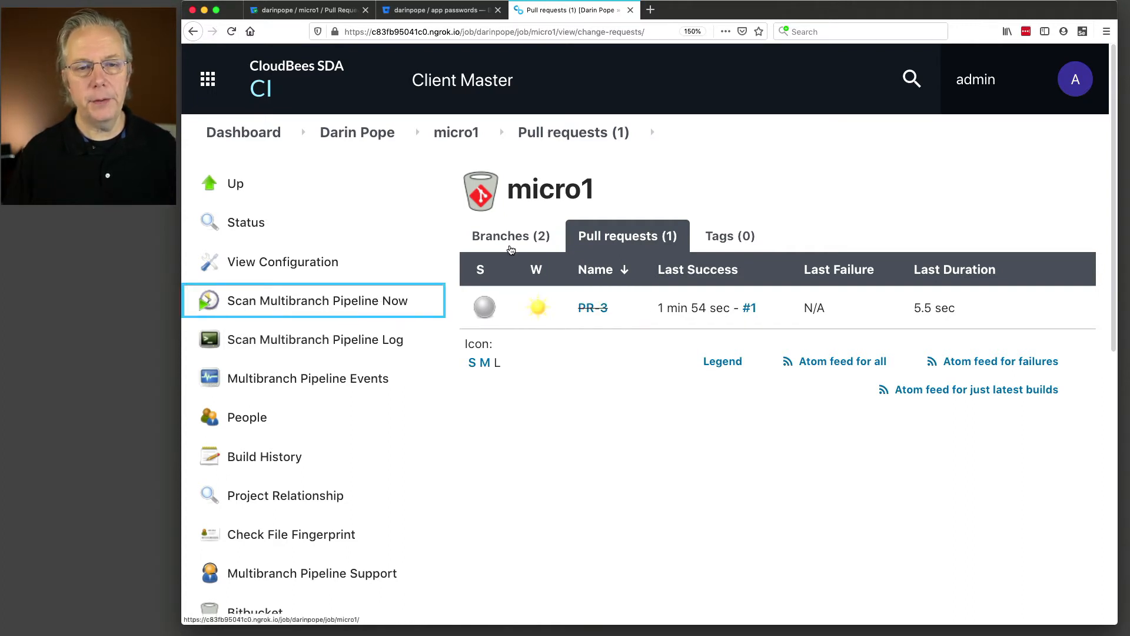
- Recheck micro1's pull requests after the rescan, then open the main branch job
click(457, 132)
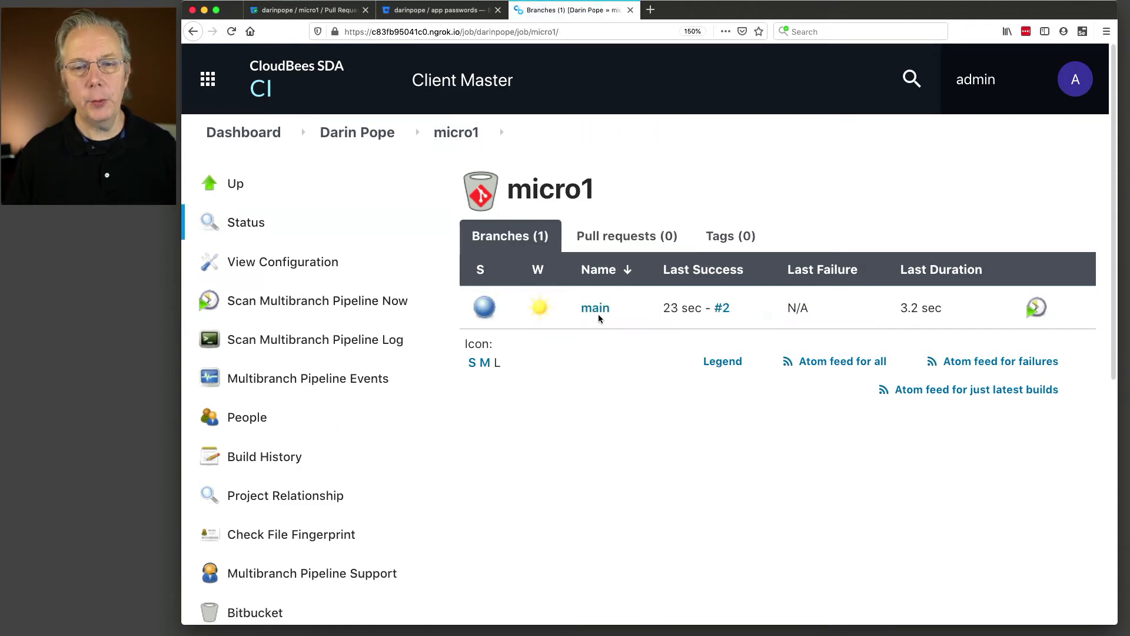
click(641, 244)
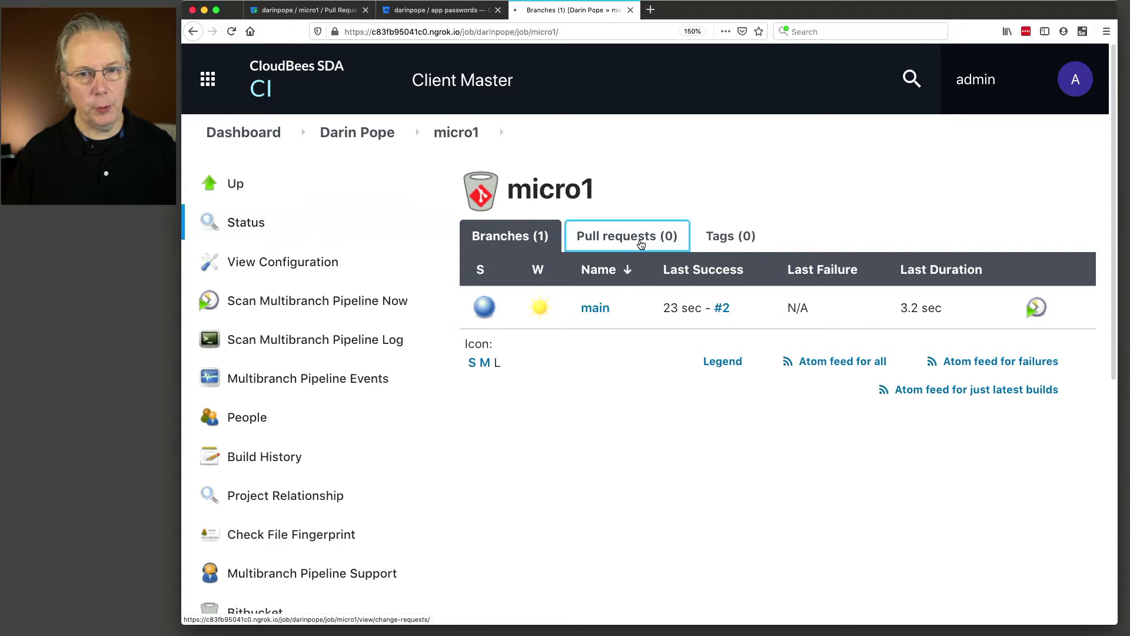
click(520, 242)
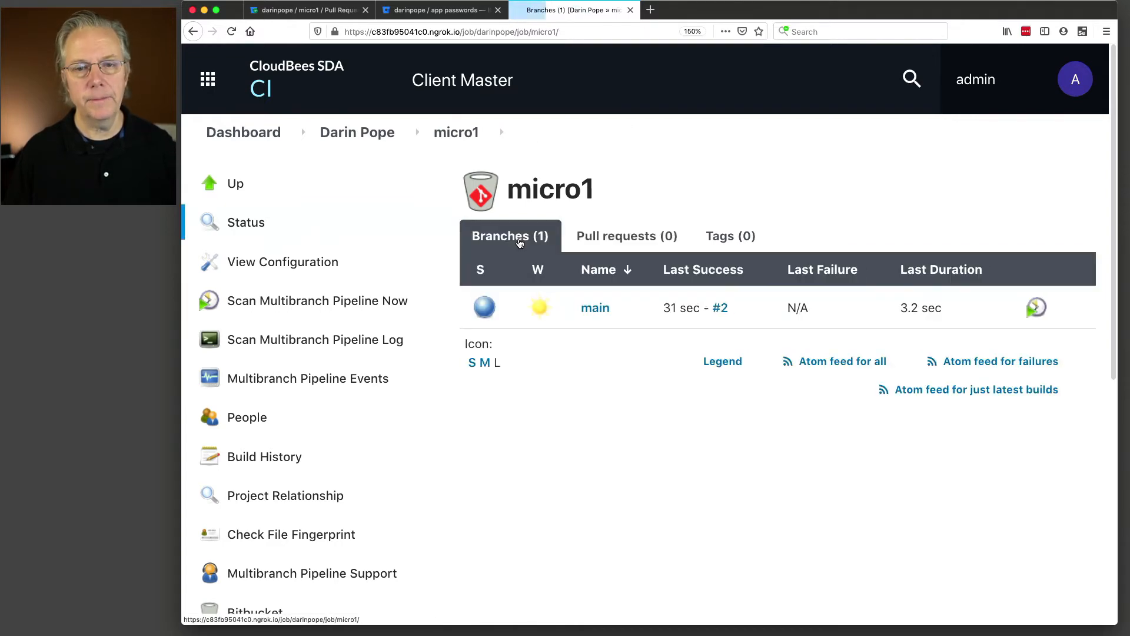
click(599, 311)
- Open build #2's console output and find the 'hello from Jenkinsfile' line
scroll(373, 378, down, 2)
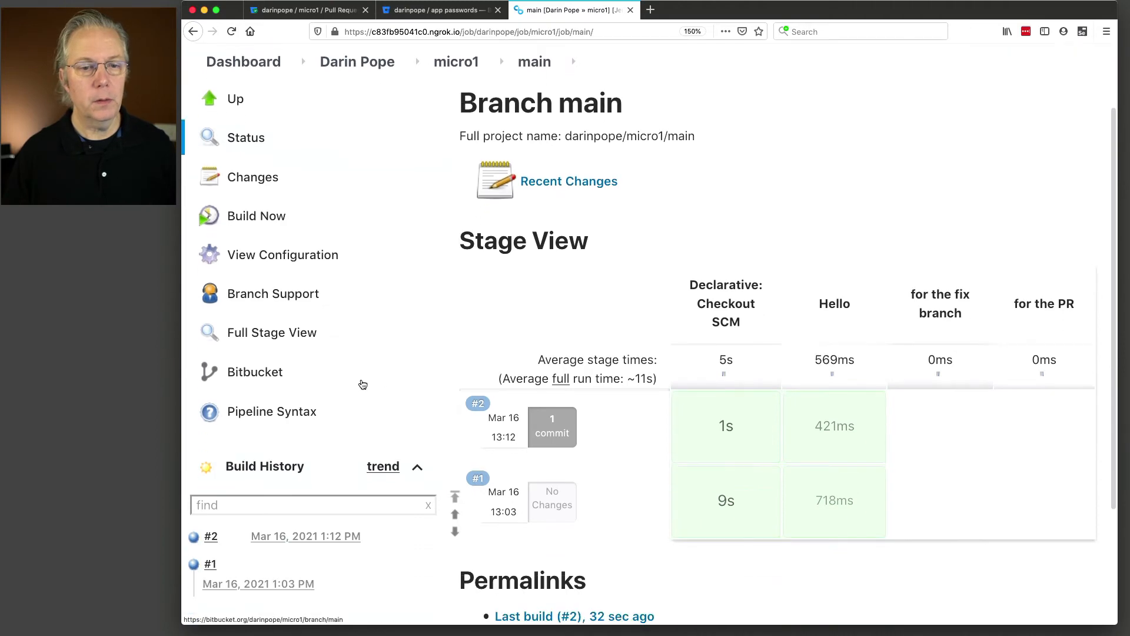
click(193, 535)
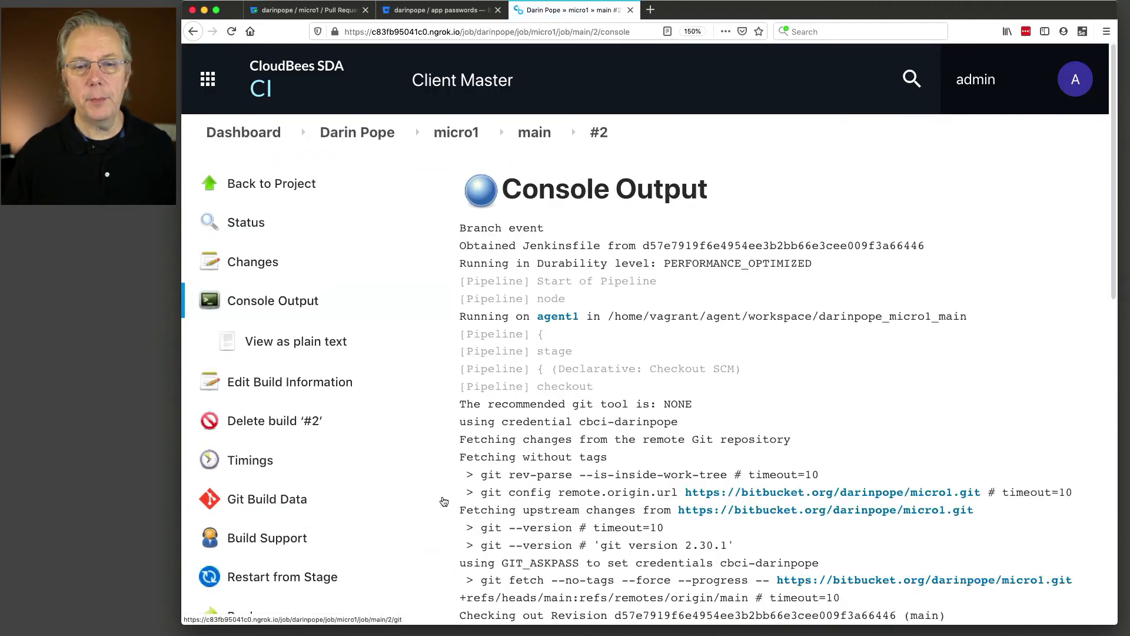
scroll(521, 507, down, 10)
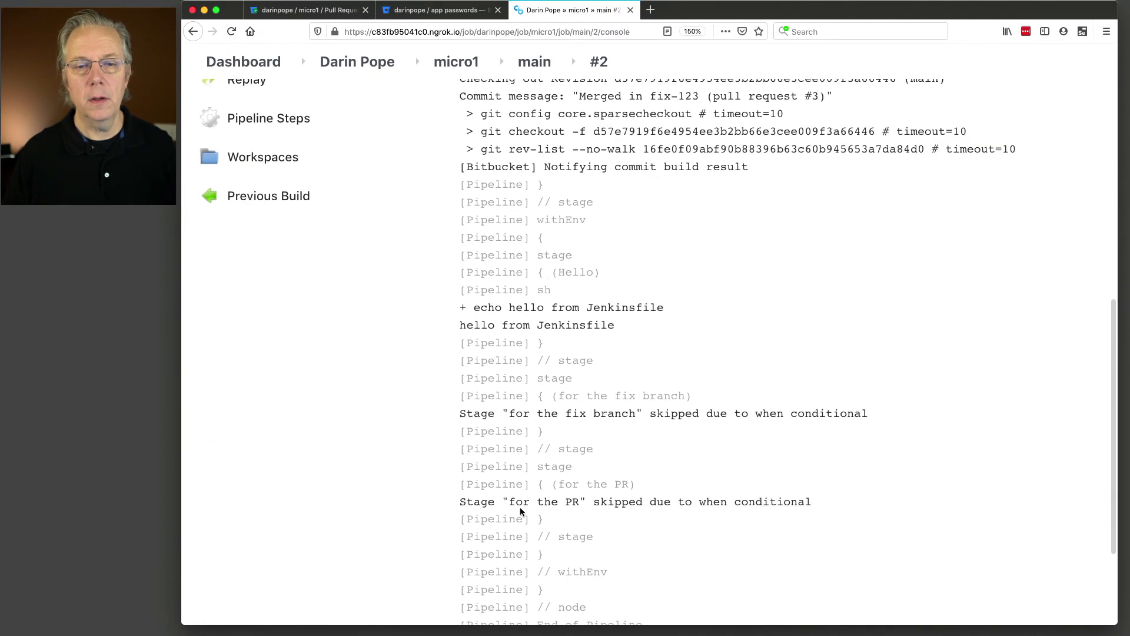
drag(637, 334, 461, 323)
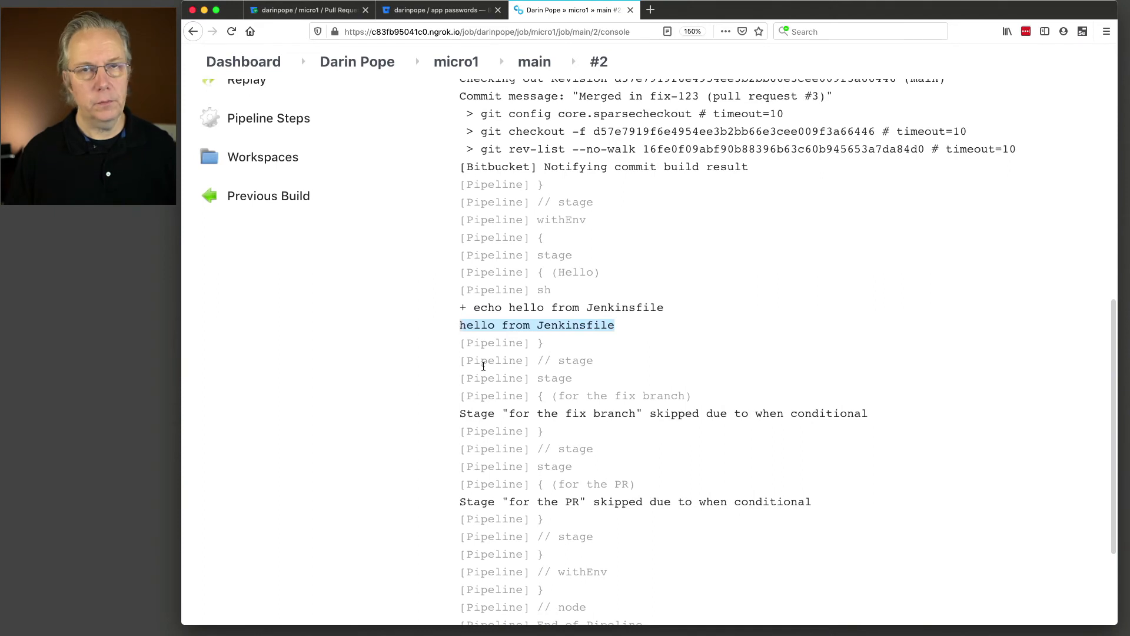
scroll(568, 394, down, 2)
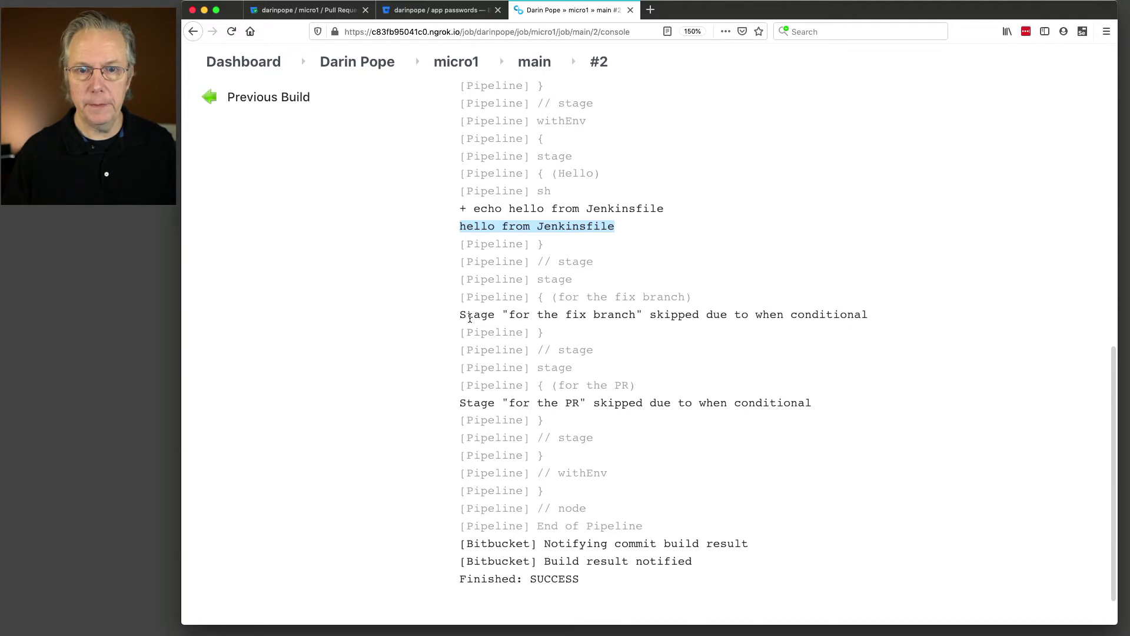
- Note the skipped fix-branch and PR stage messages, then show micro1's empty Tags list
drag(460, 316, 608, 320)
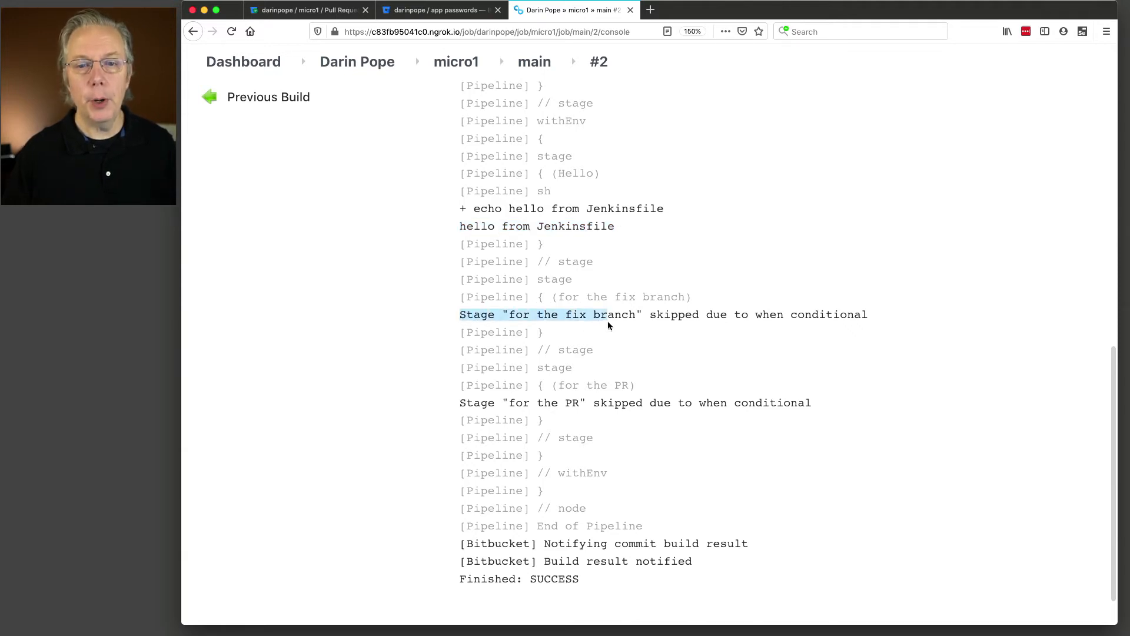
drag(461, 402, 538, 403)
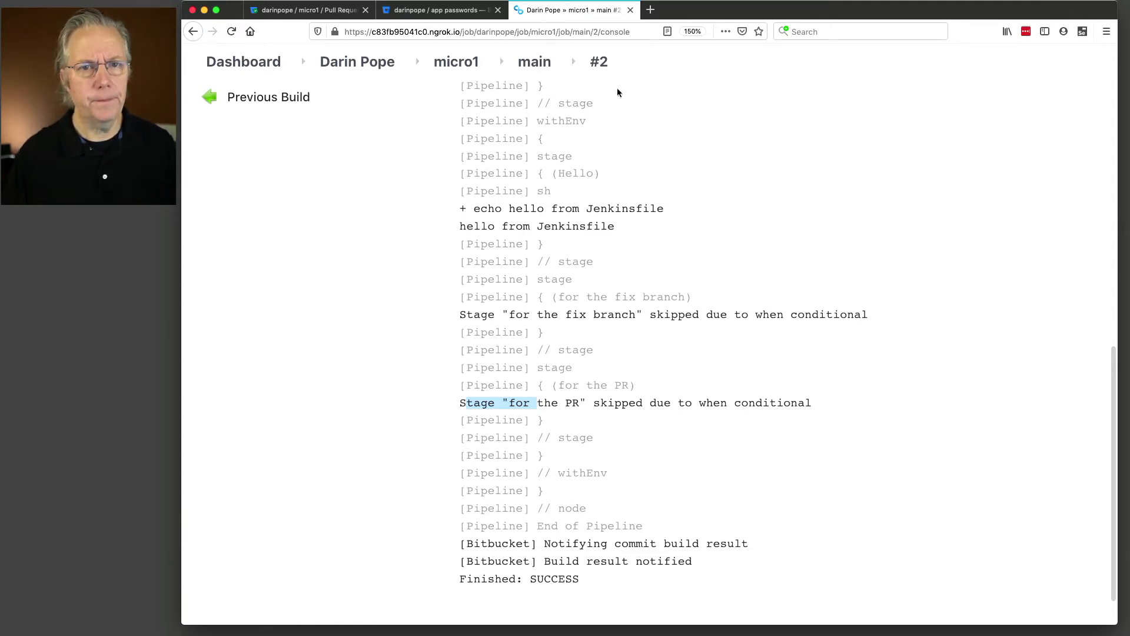
click(471, 63)
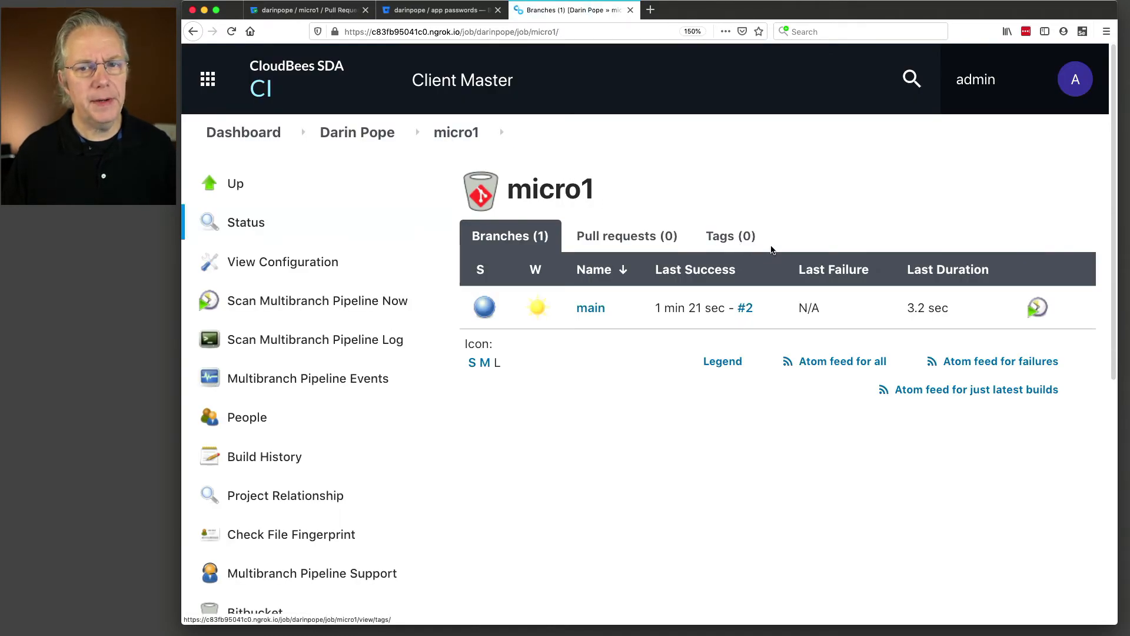
click(739, 254)
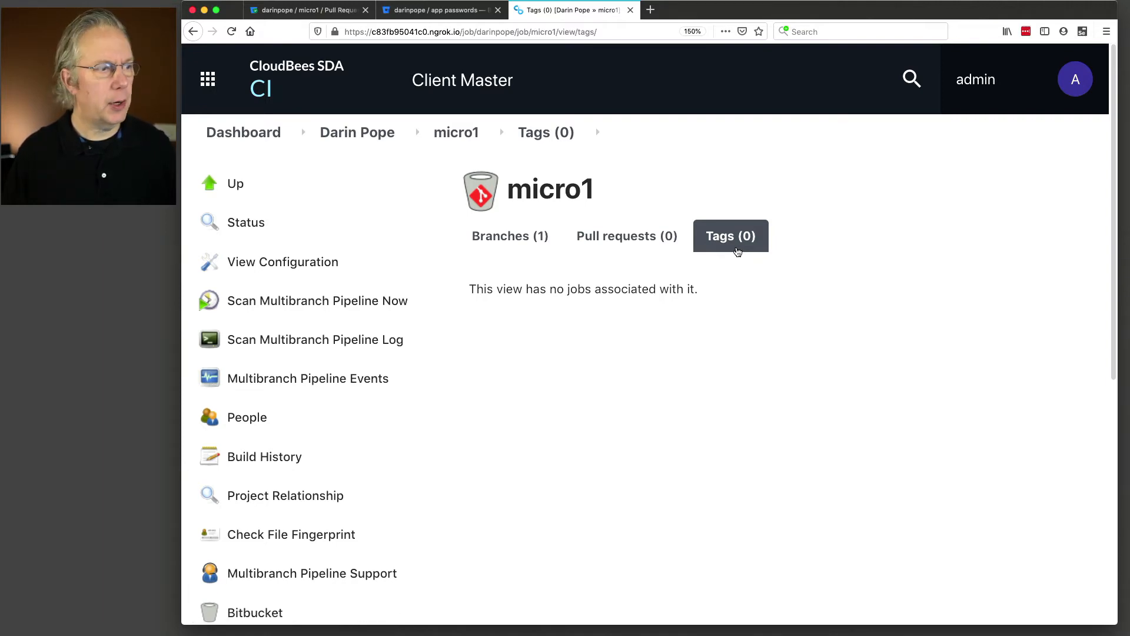
- In Terminal, check out main, pull the latest changes, and clear the screen
key(super+Tab)
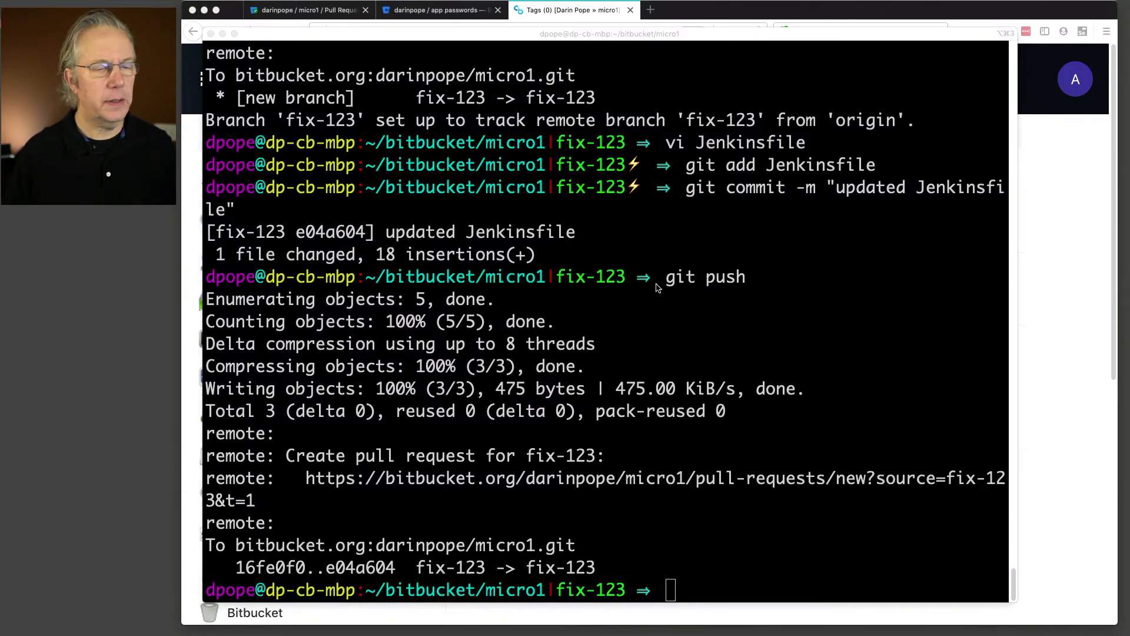
text(git)
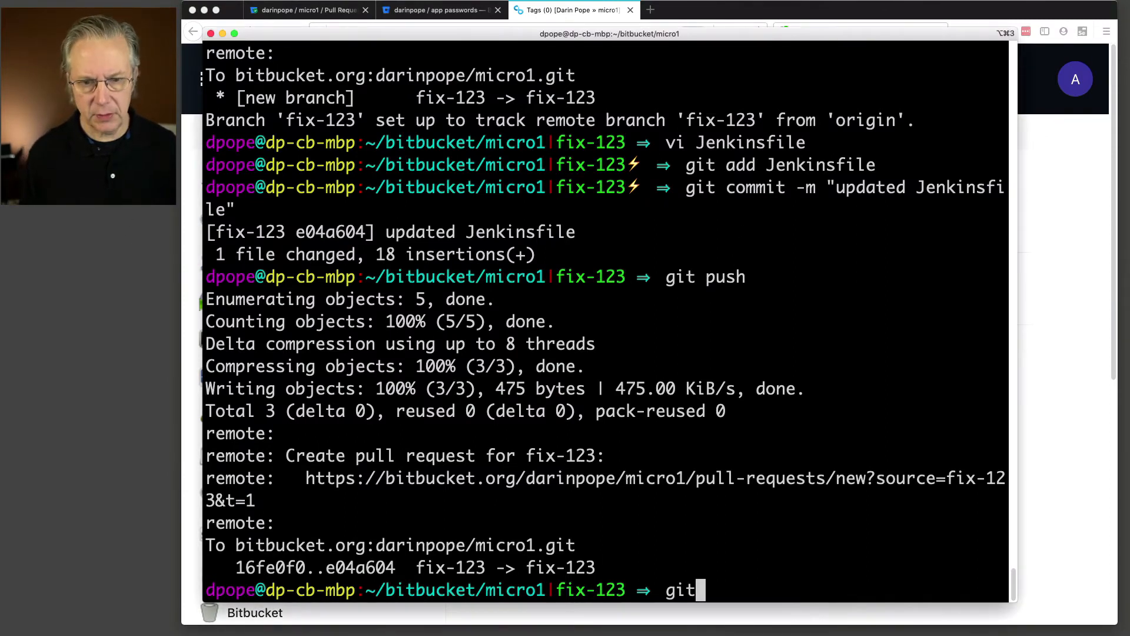
text( checkout main)
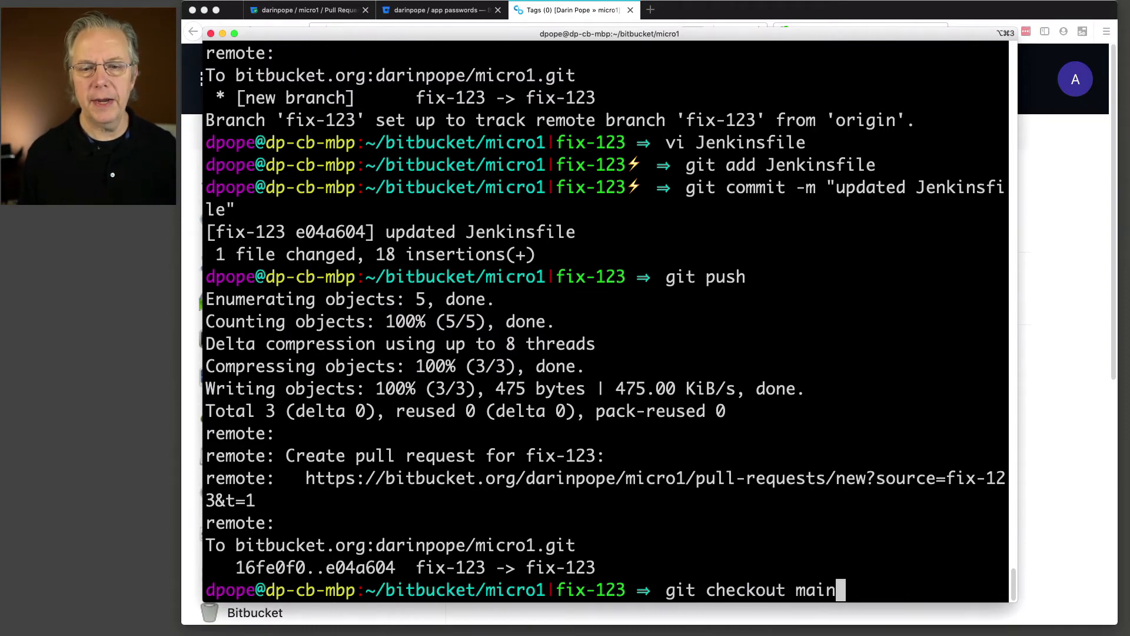
key(Return)
text(git pull)
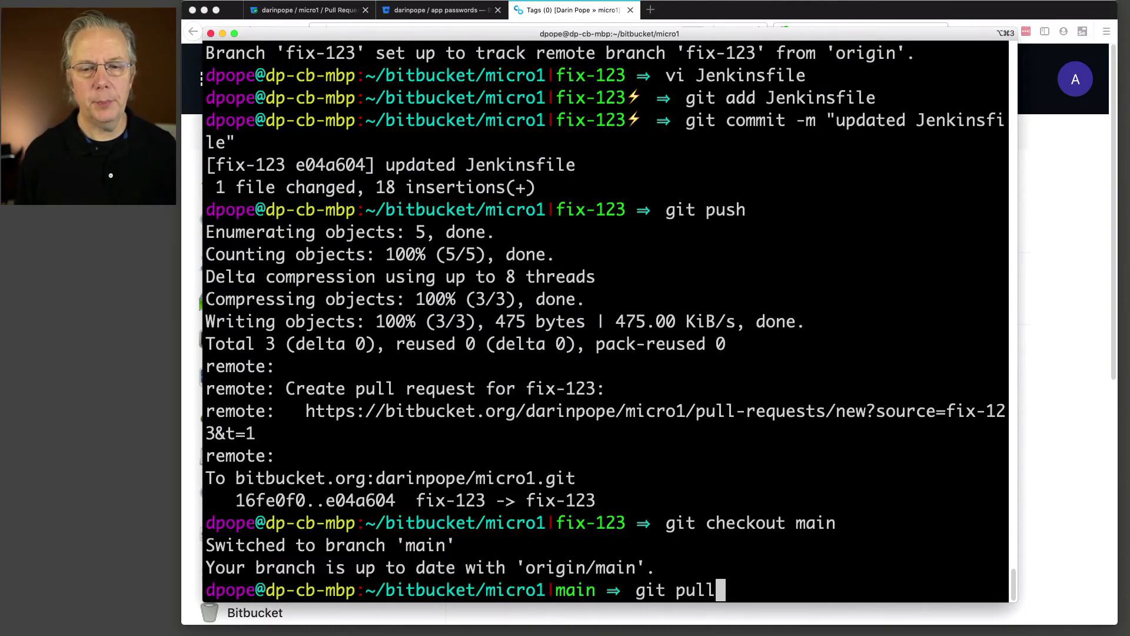
key(Return)
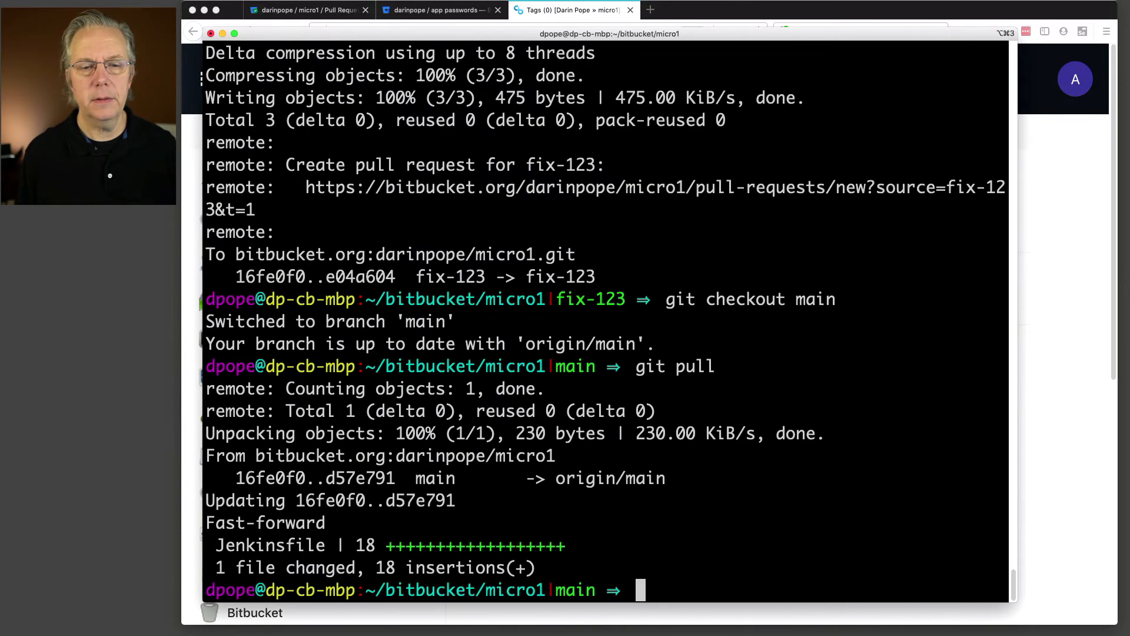
text(clear)
key(Return)
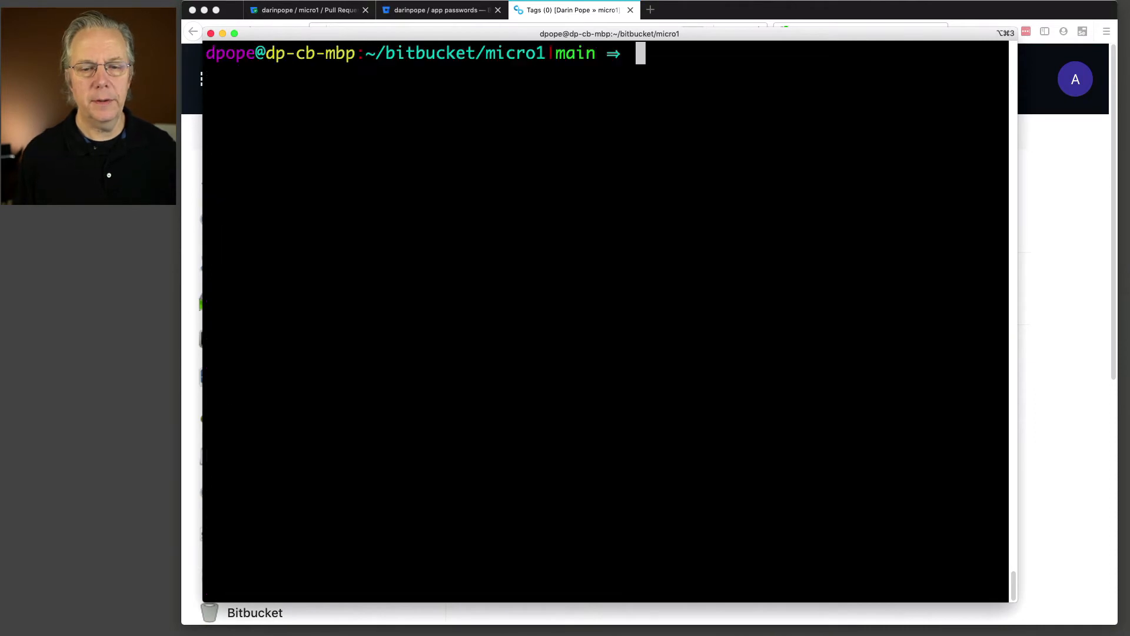
- Create annotated tag v1.0 with message "version 1.0" and push it to origin
text(git )
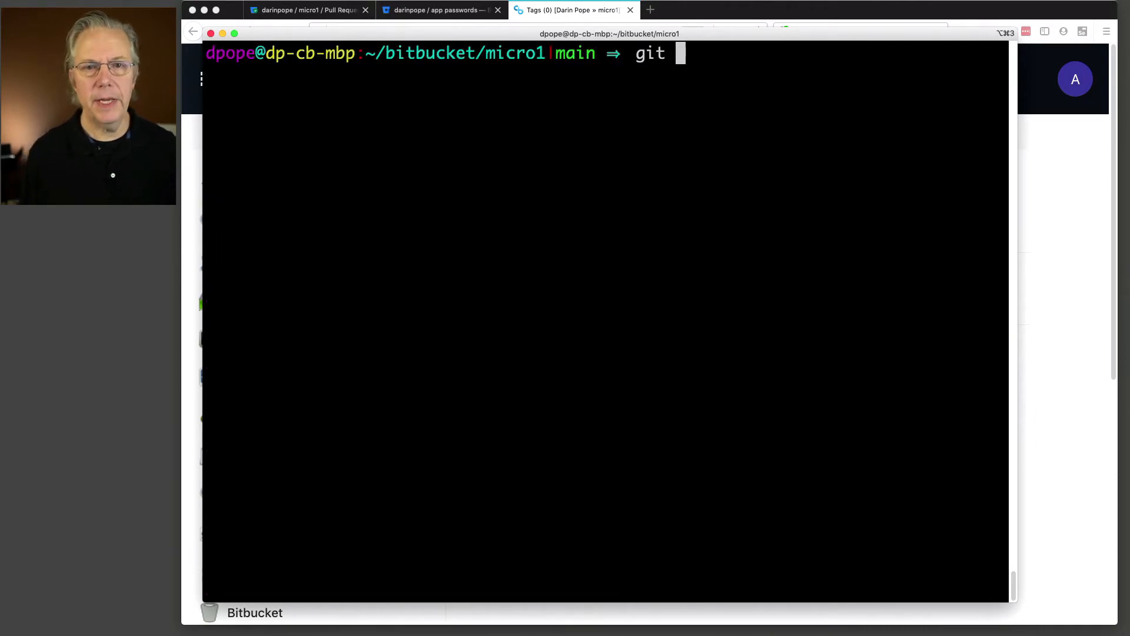
text(tag -a v)
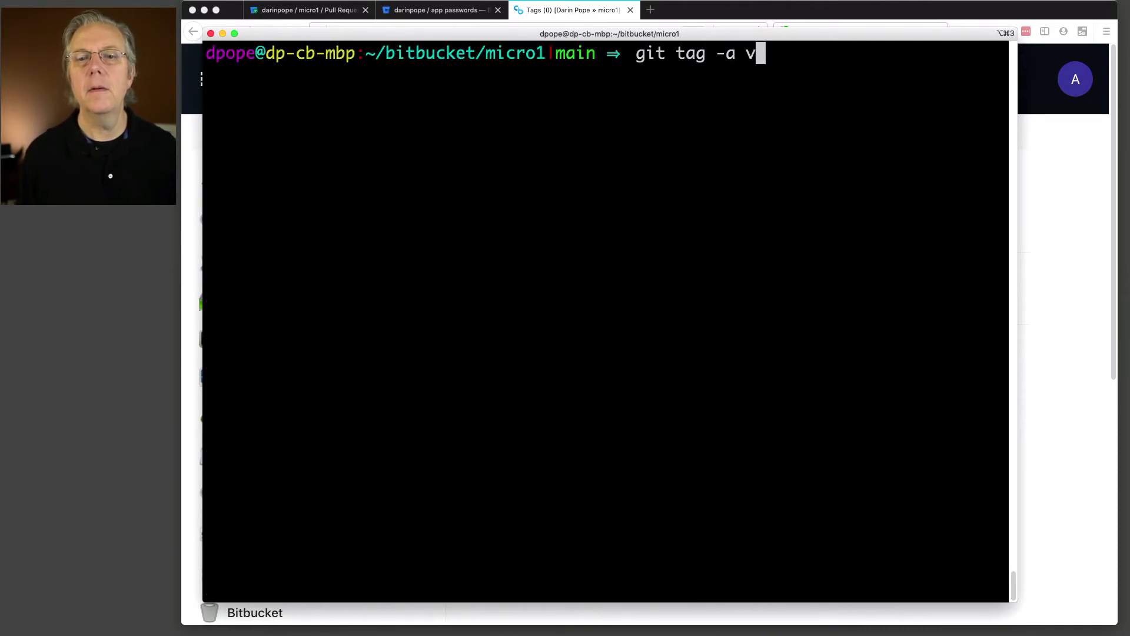
text(1.0 -m )
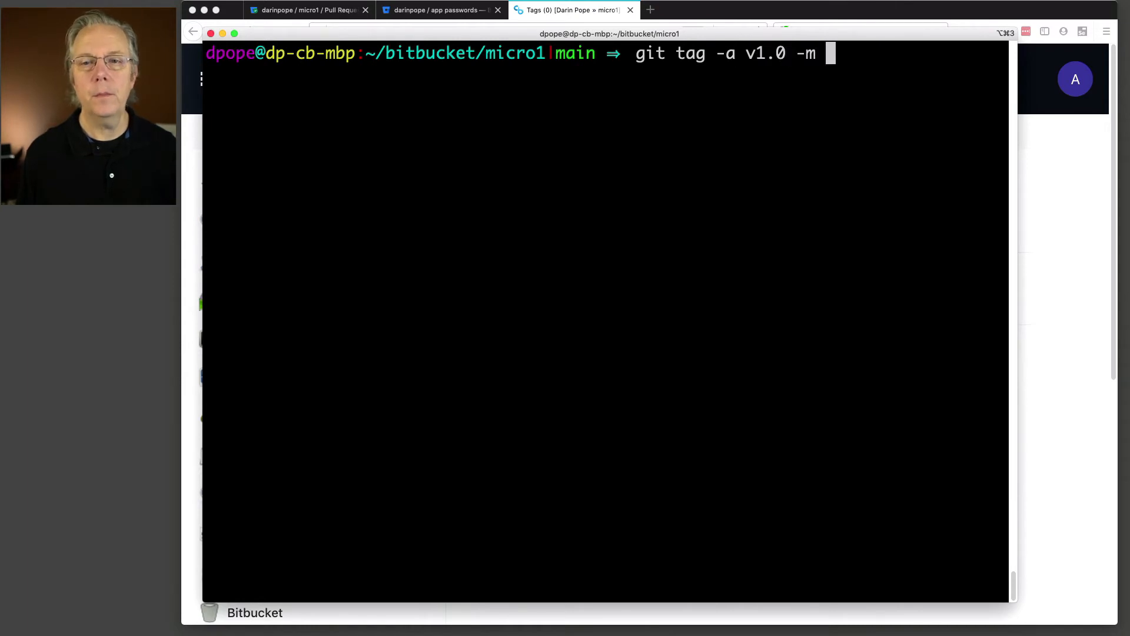
text("version 1.0")
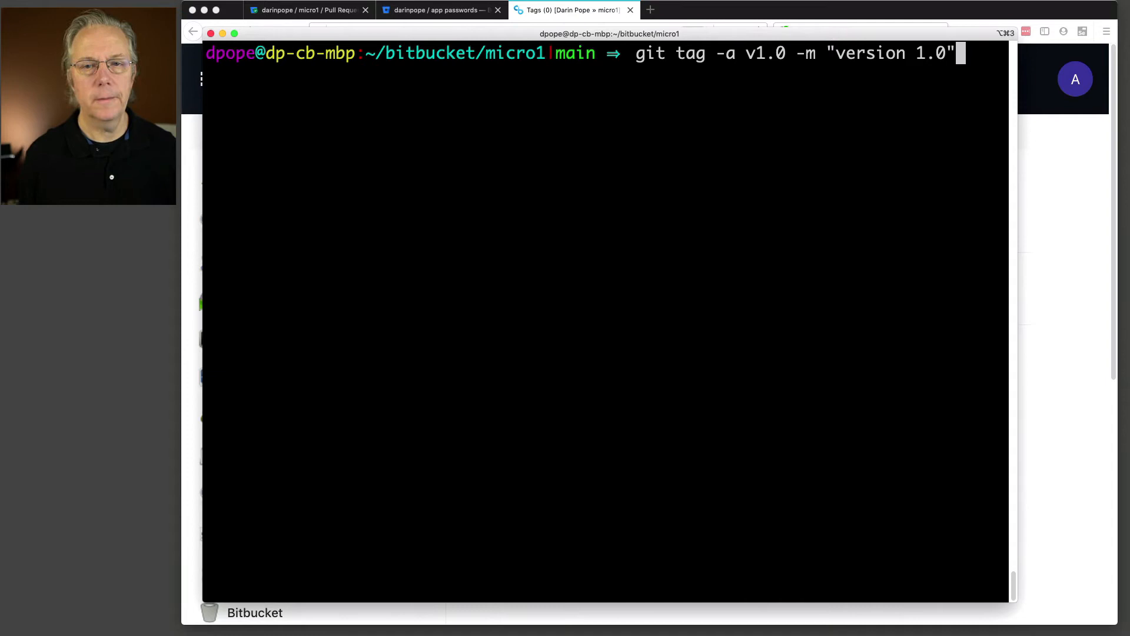
key(Return)
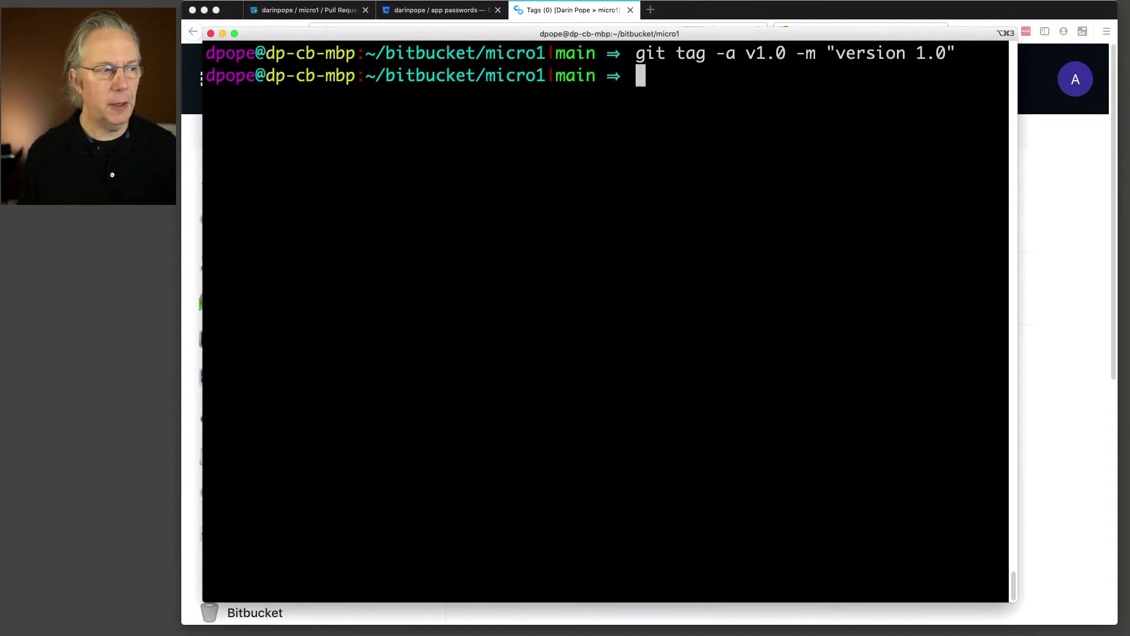
text(gitpu)
key(BackSpace)
key(BackSpace)
text(push)
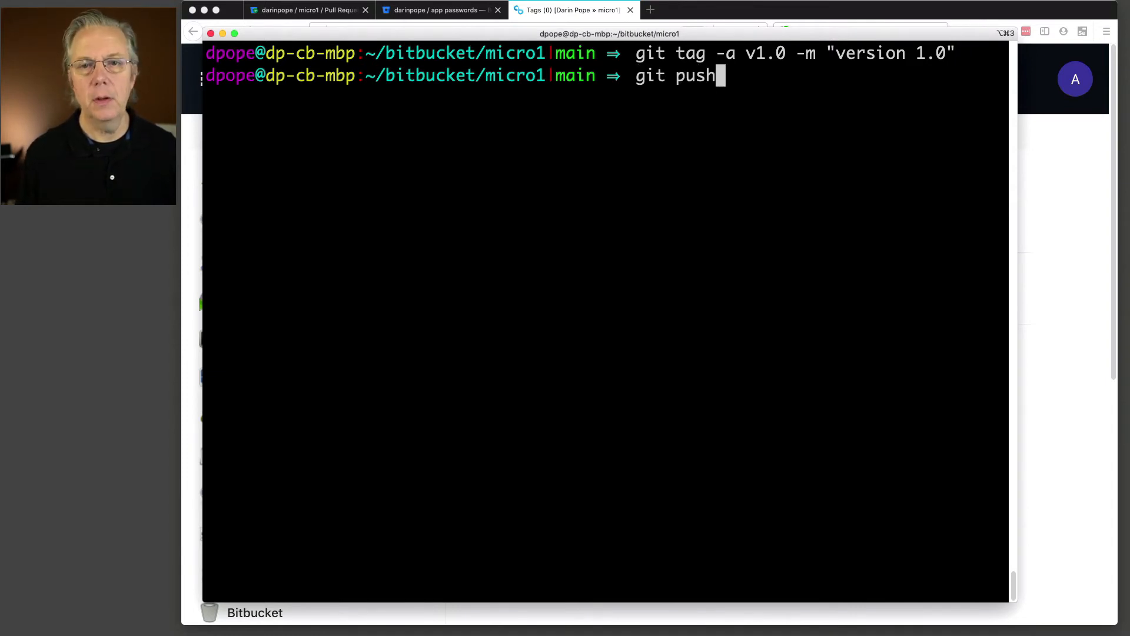
text( origin)
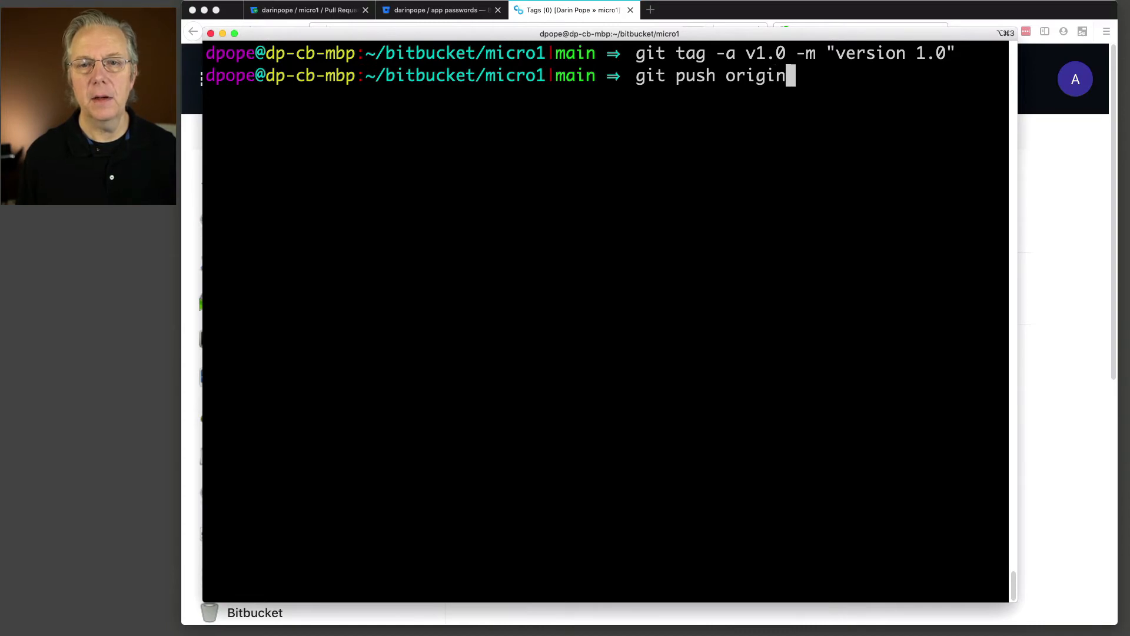
text( v1.0)
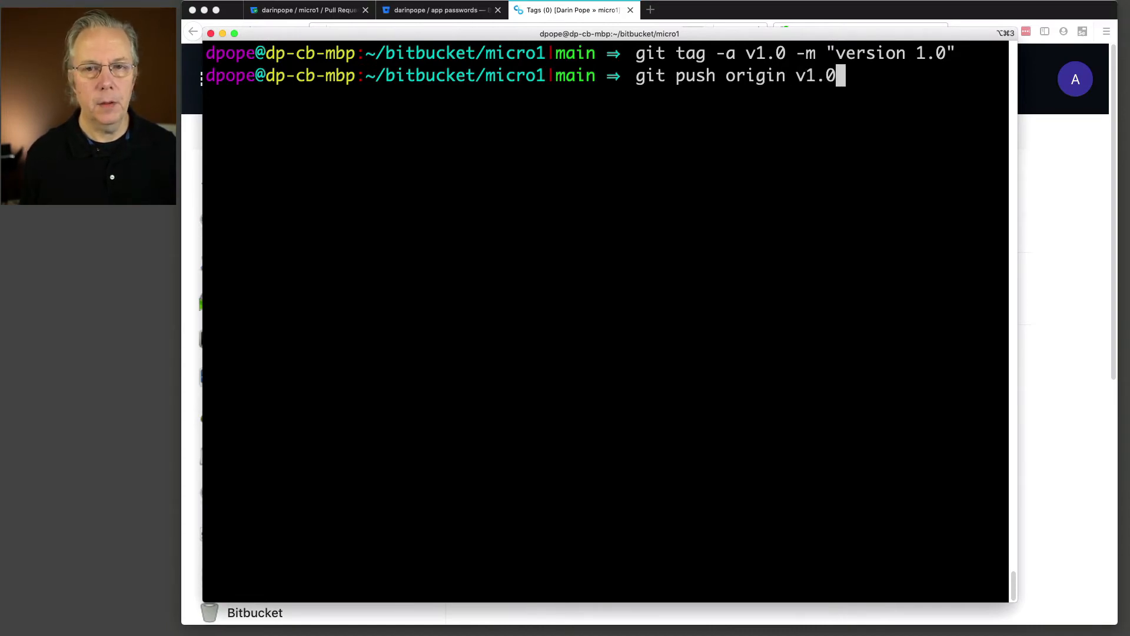
key(Return)
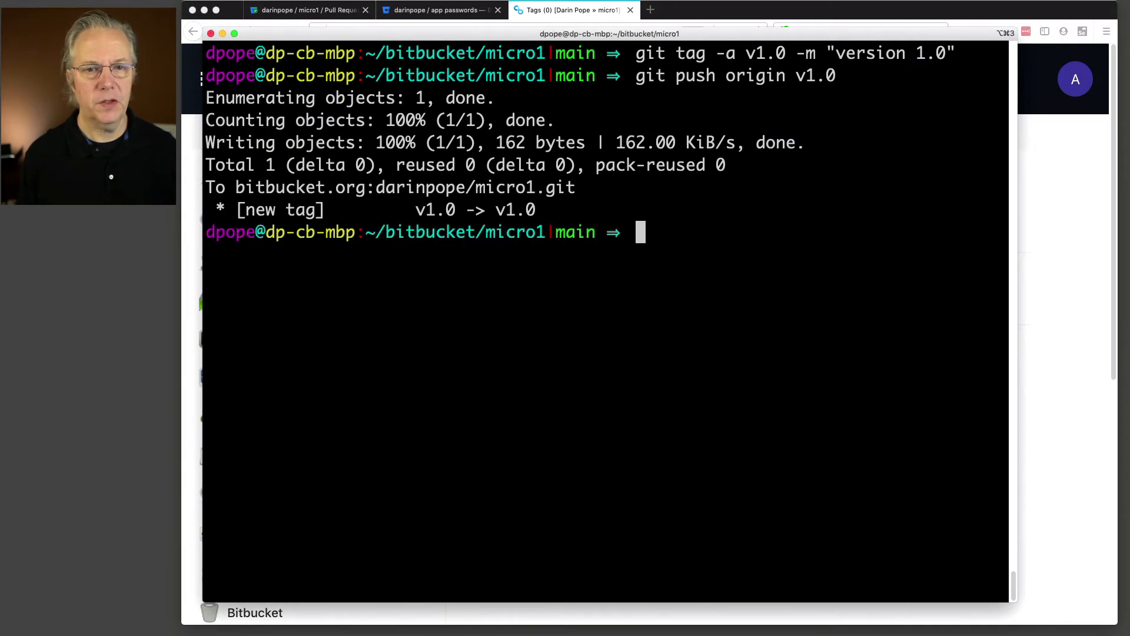
click(1036, 352)
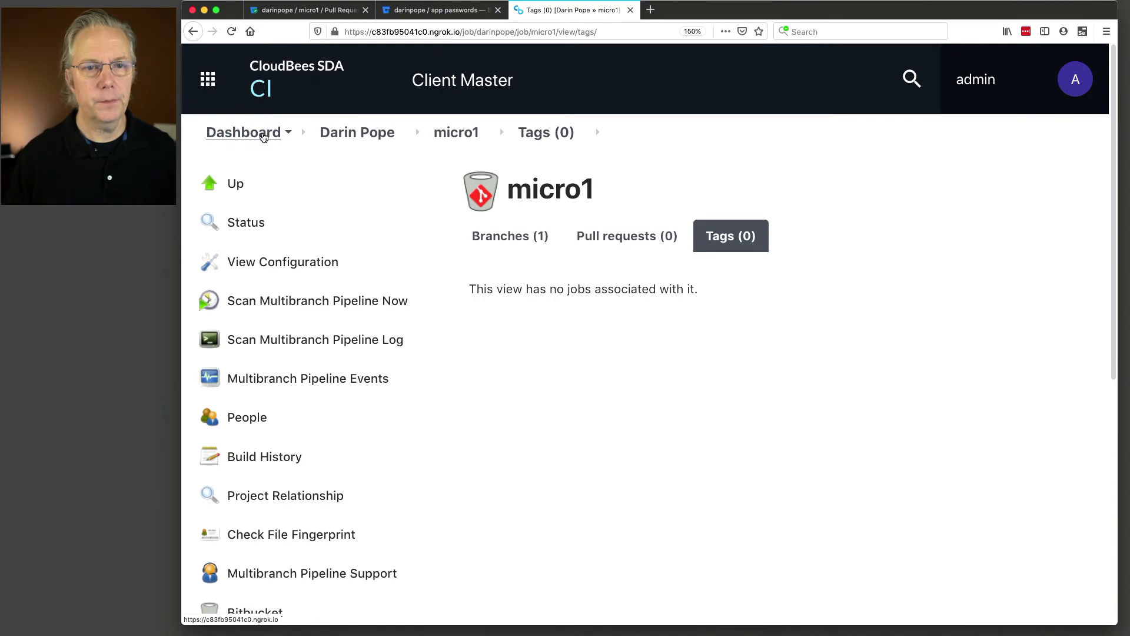
- Open micro1's source page in Bitbucket and list its tags, showing v1.0
click(308, 11)
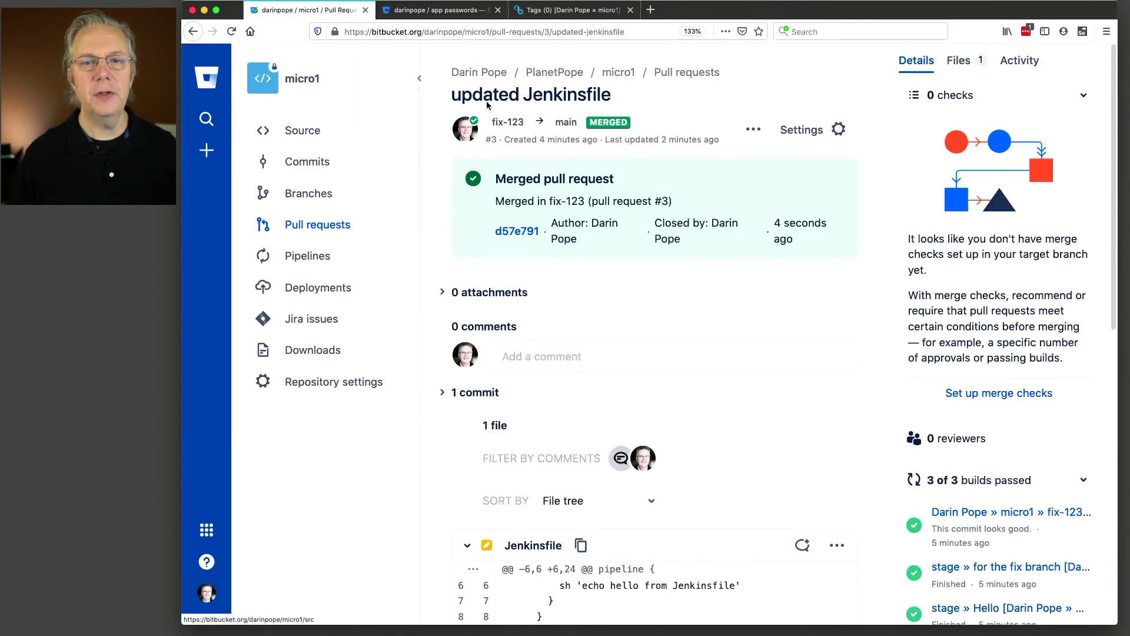
click(617, 72)
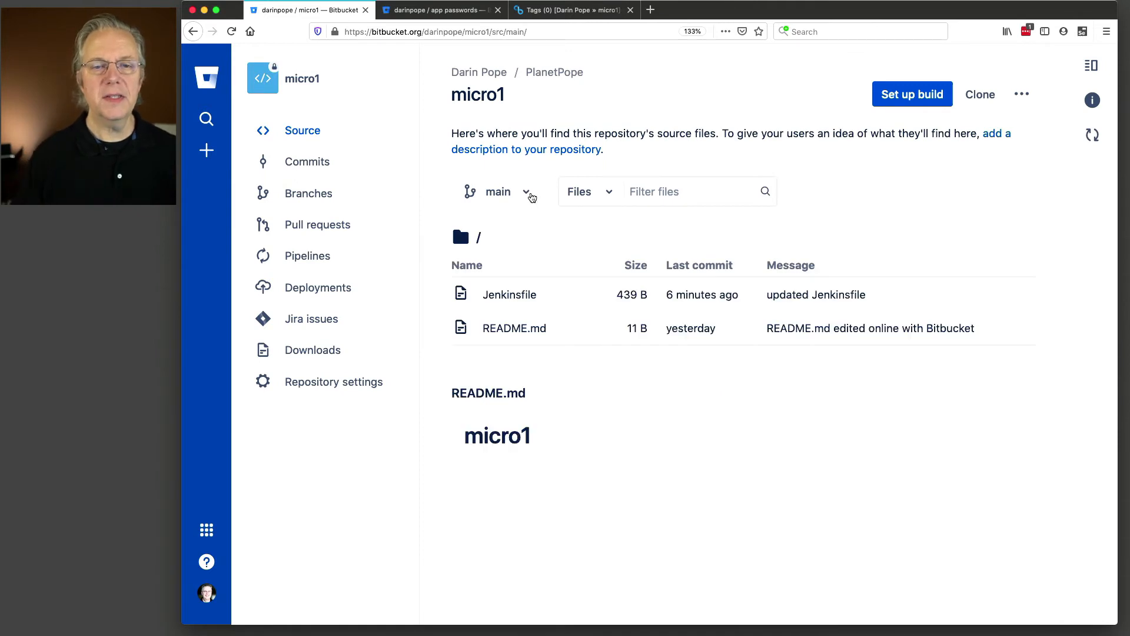
click(529, 196)
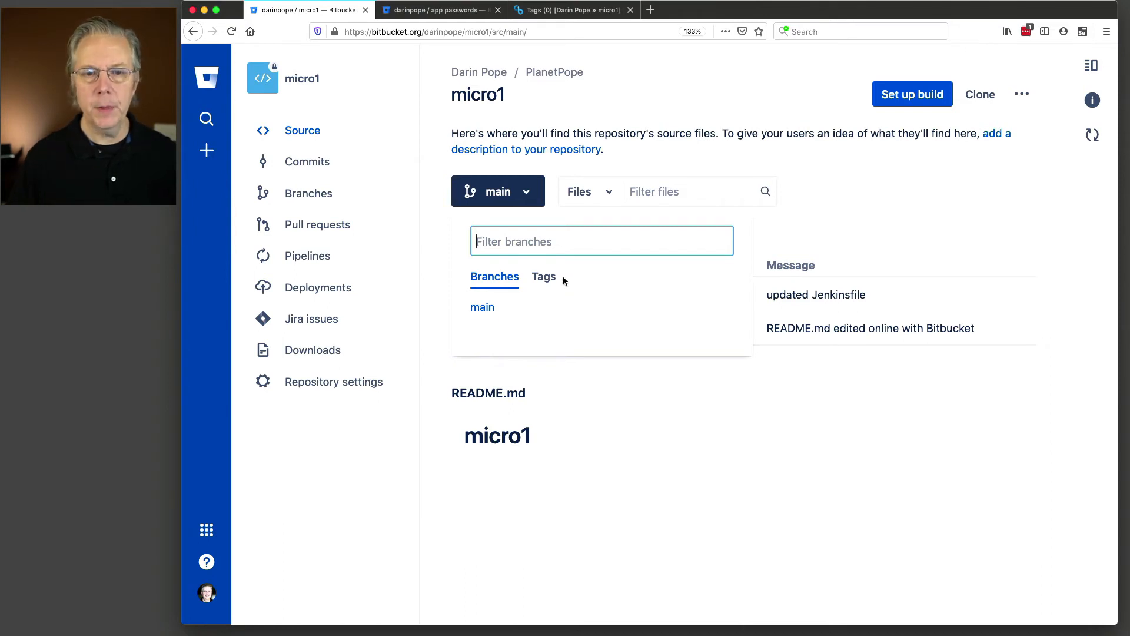
click(543, 277)
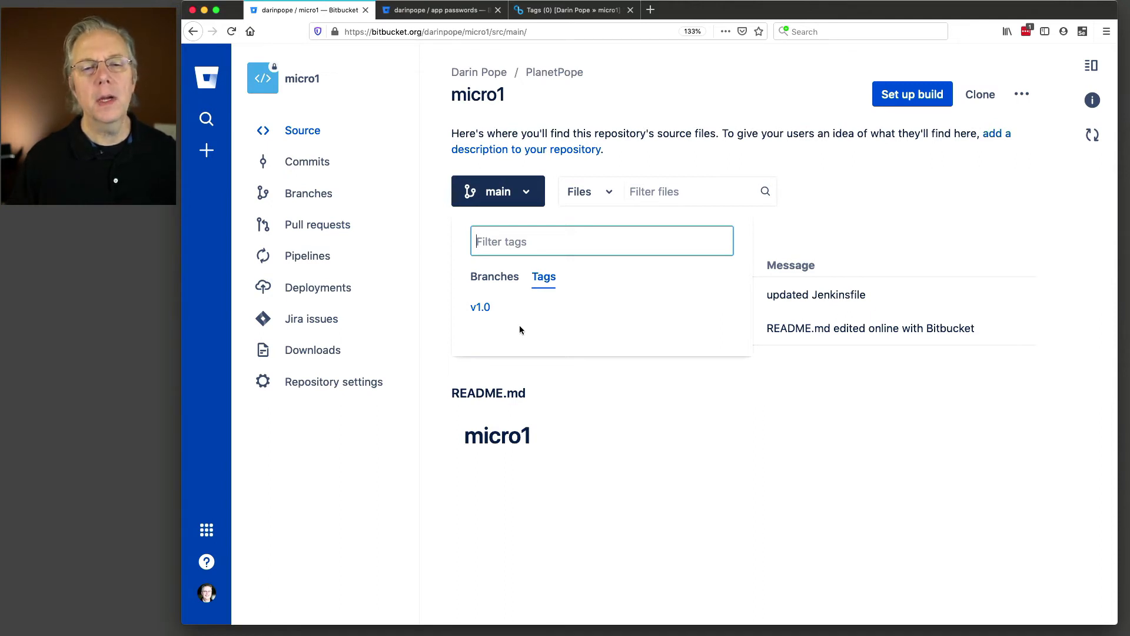
- Verify micro1's Tags list is still empty in CloudBees CI, then return to the organization folder
click(570, 10)
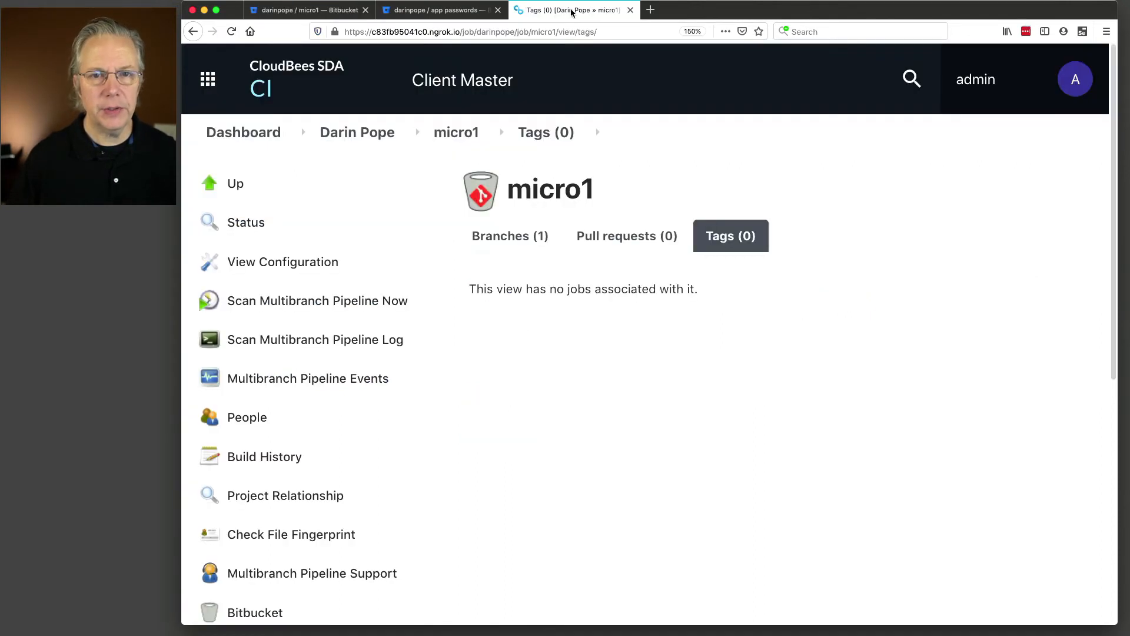
click(464, 139)
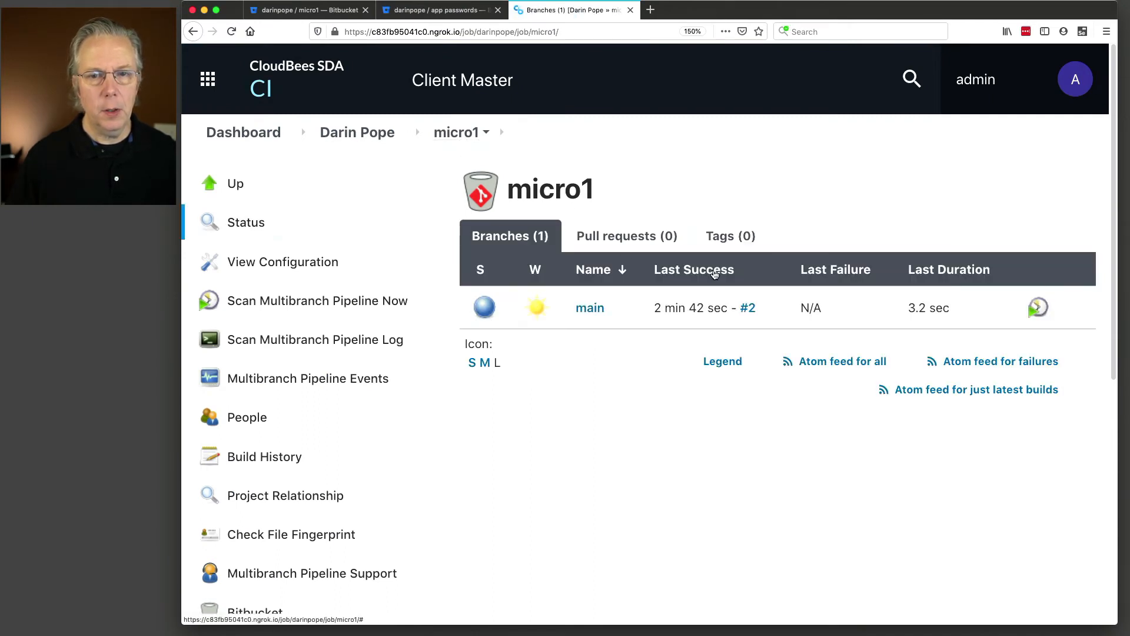
click(736, 241)
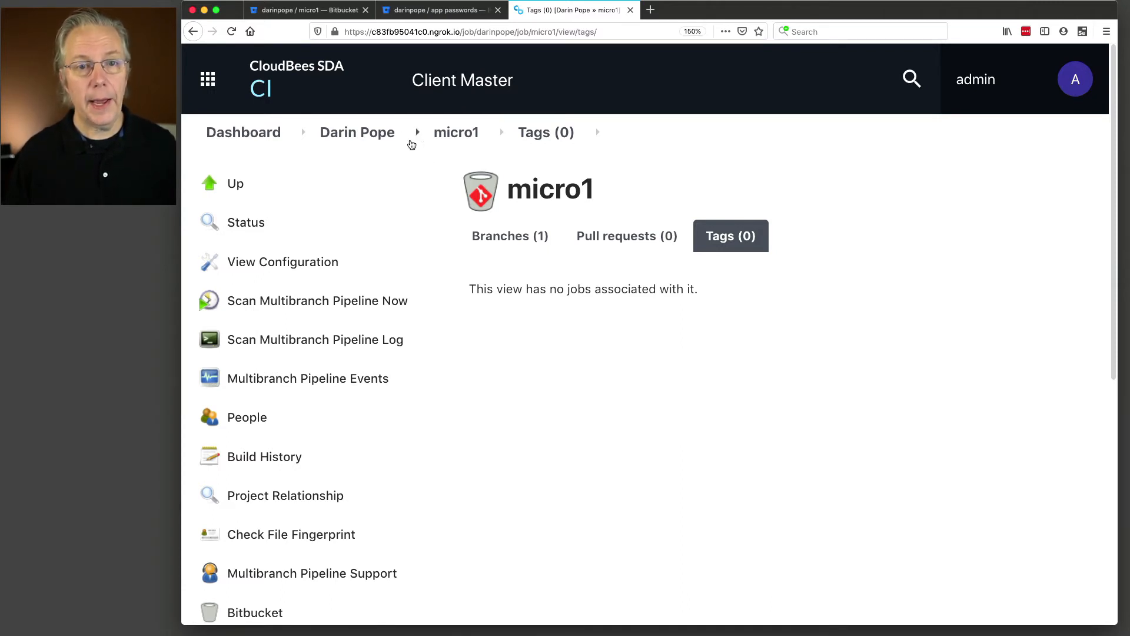
click(379, 137)
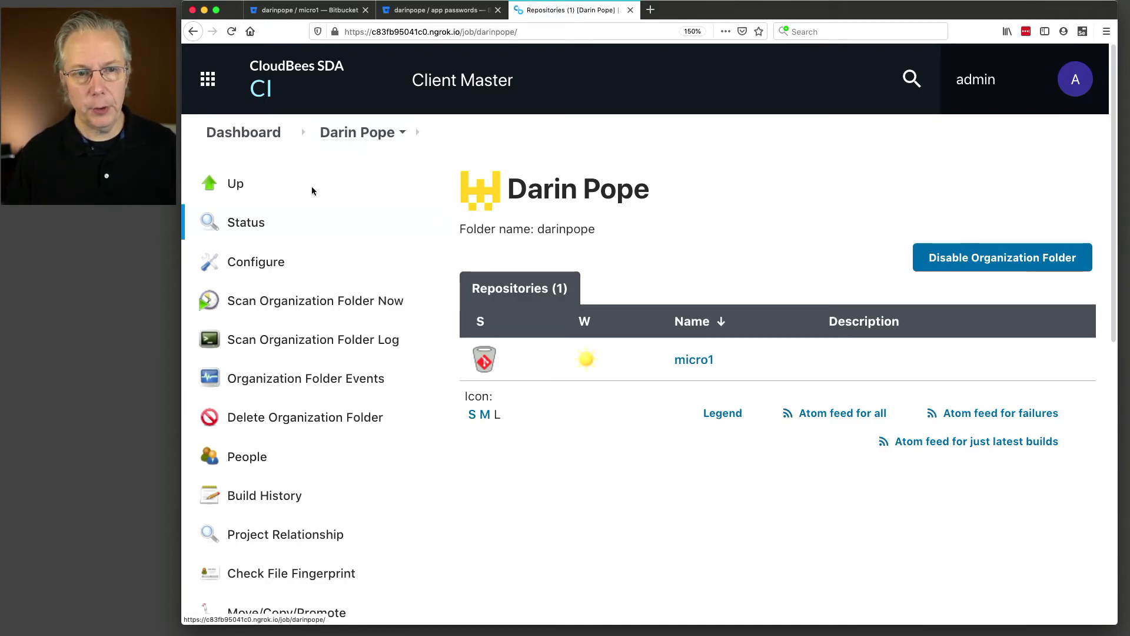
- Open the organization folder's configuration and review the Discover branches and pull requests behaviors
click(287, 265)
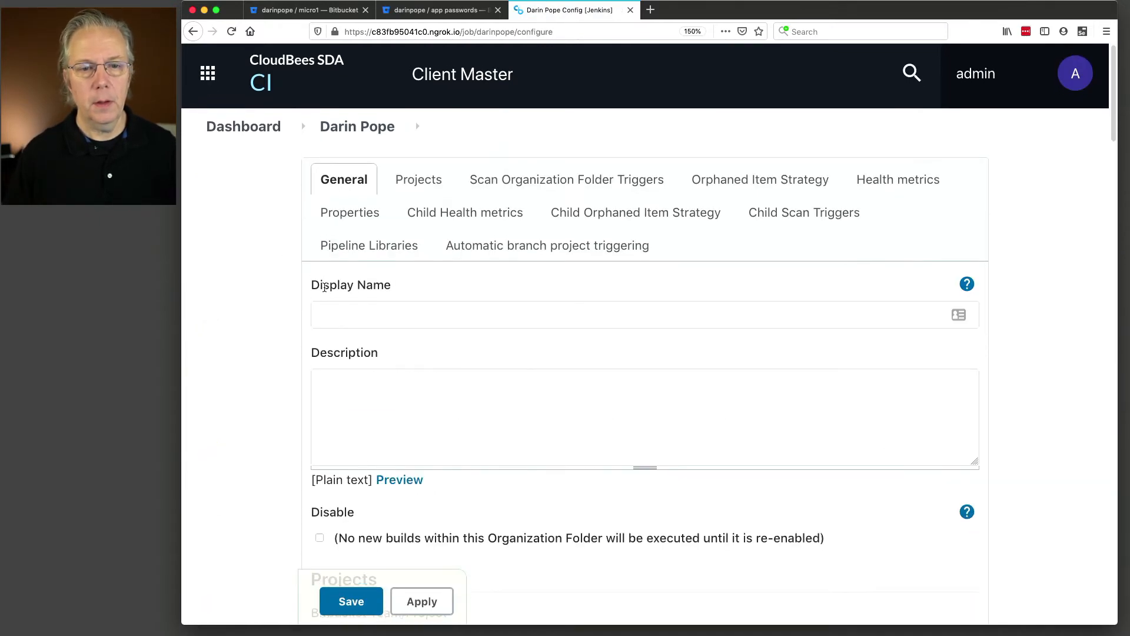
scroll(315, 288, down, 2)
scroll(272, 274, down, 10)
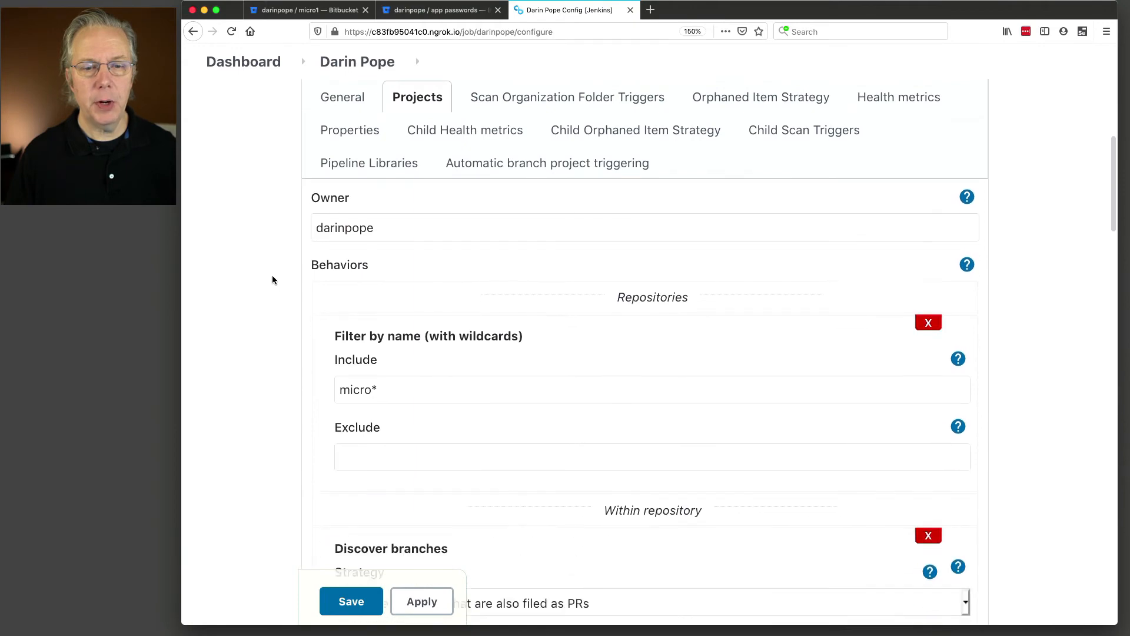
scroll(272, 279, down, 5)
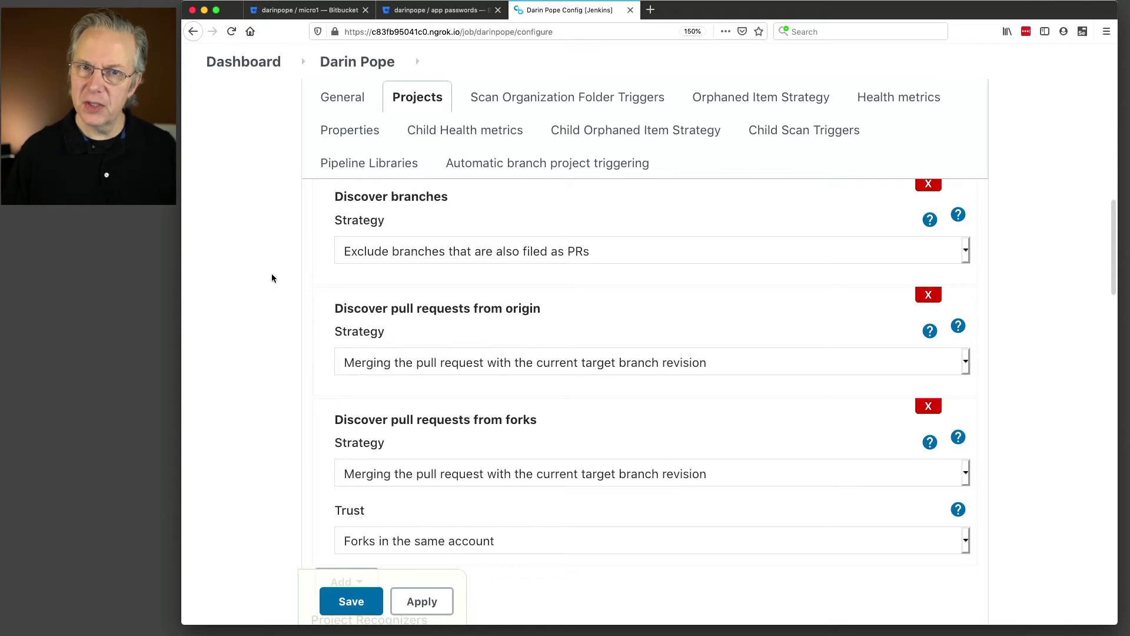
double_click(406, 199)
drag(335, 306, 469, 306)
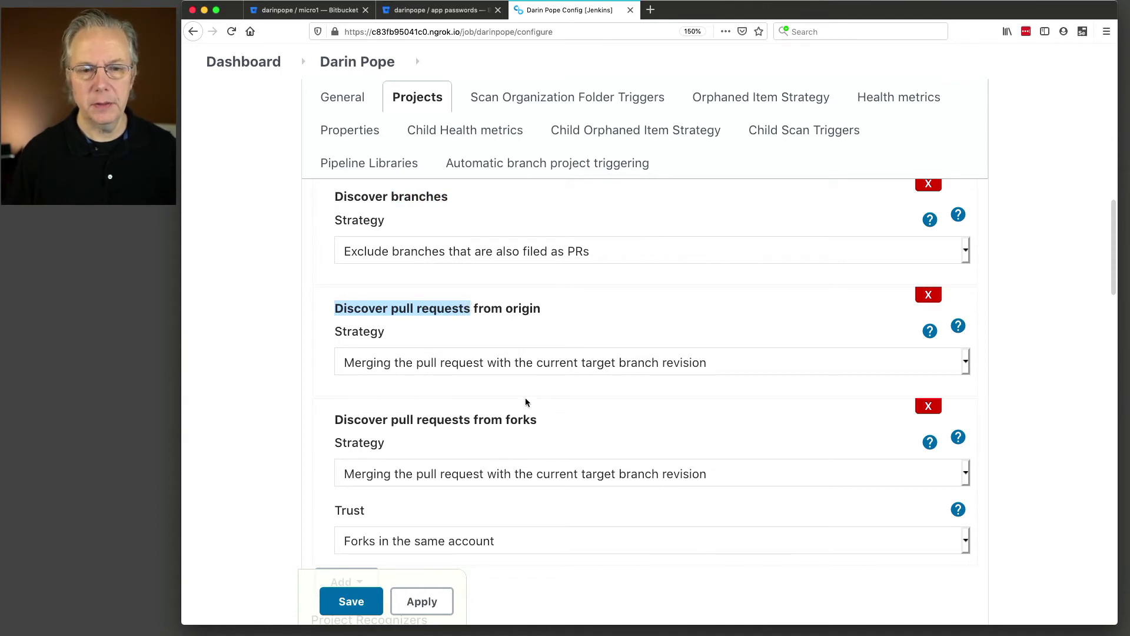
scroll(525, 400, down, 3)
scroll(527, 403, down, 1)
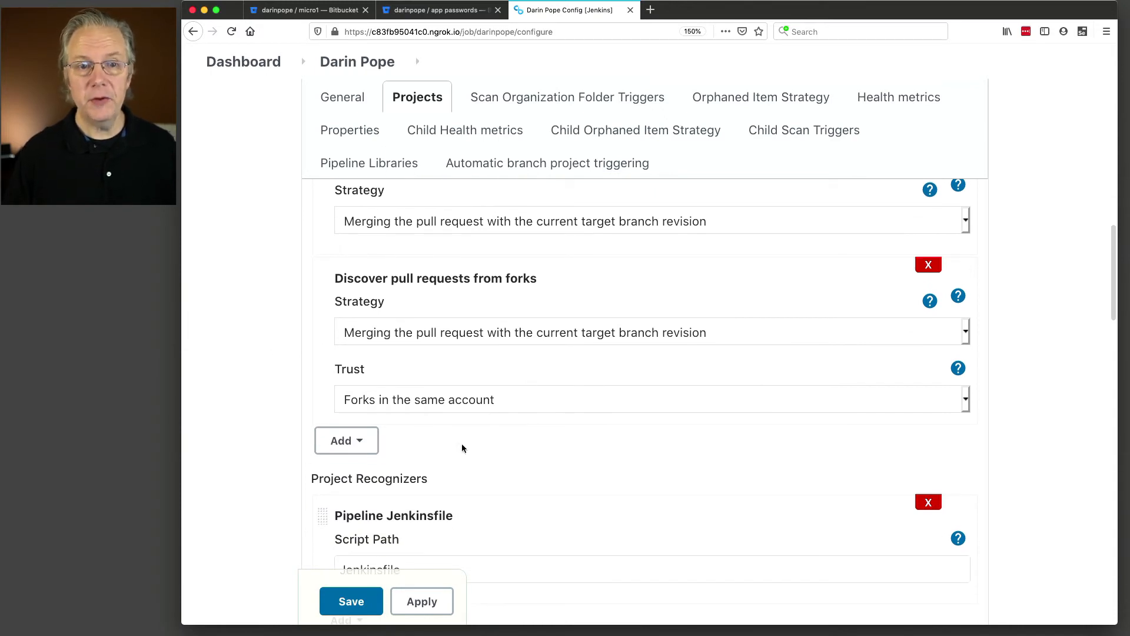
- Add a Discover tags behavior and save the organization folder configuration
click(368, 445)
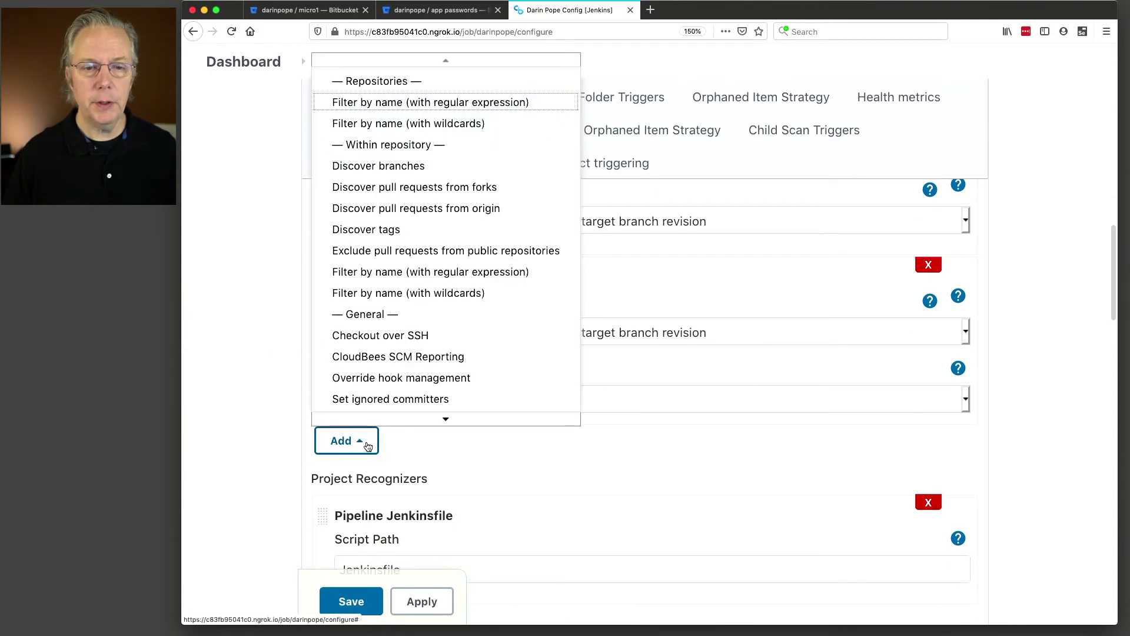
click(368, 444)
click(366, 443)
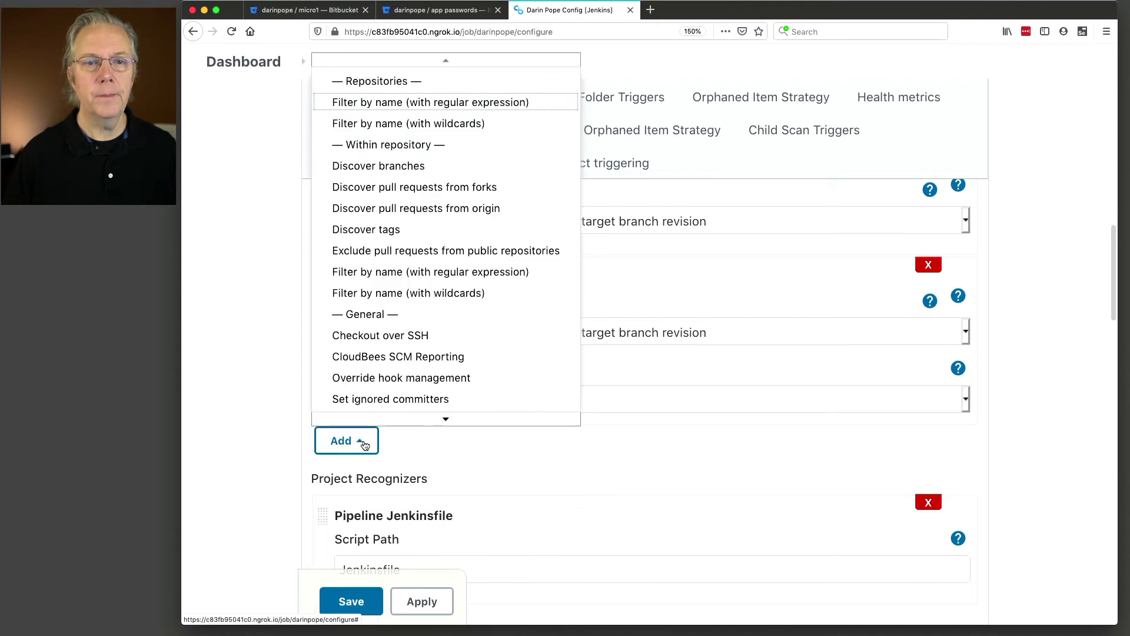
click(399, 230)
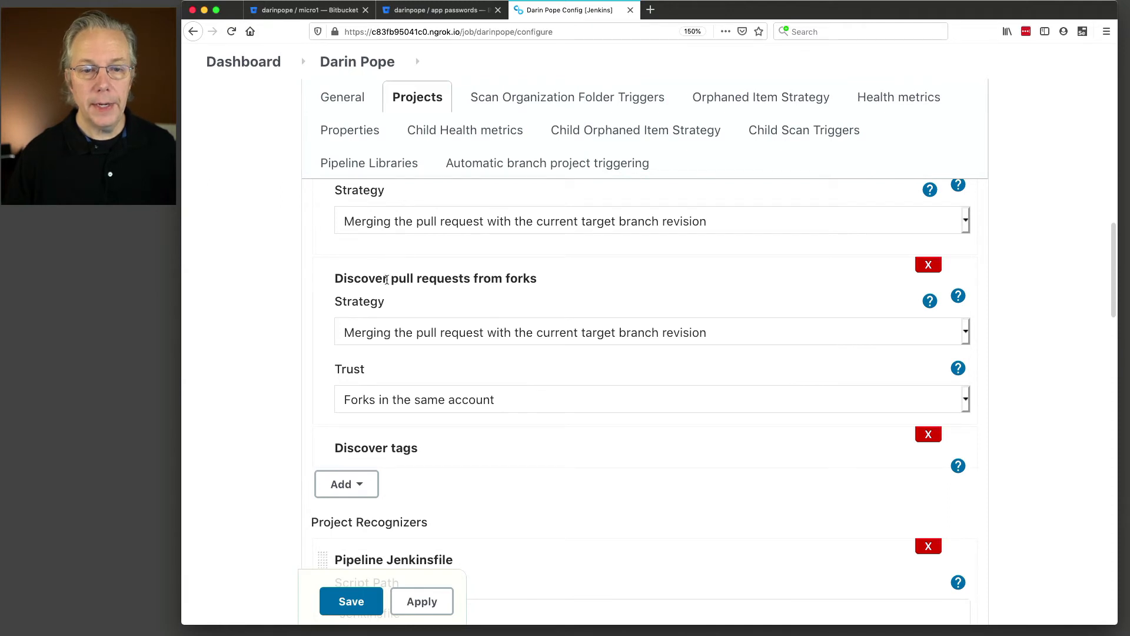
click(355, 599)
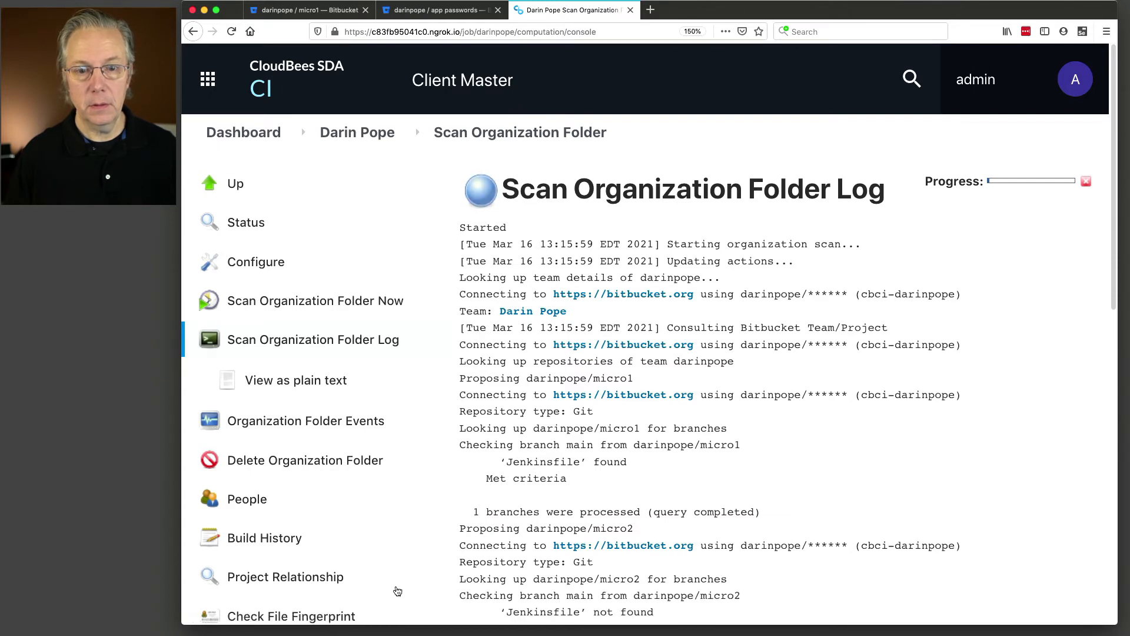
- Go from the scan log to micro1's Tags tab, which now lists v1.0
scroll(535, 510, down, 6)
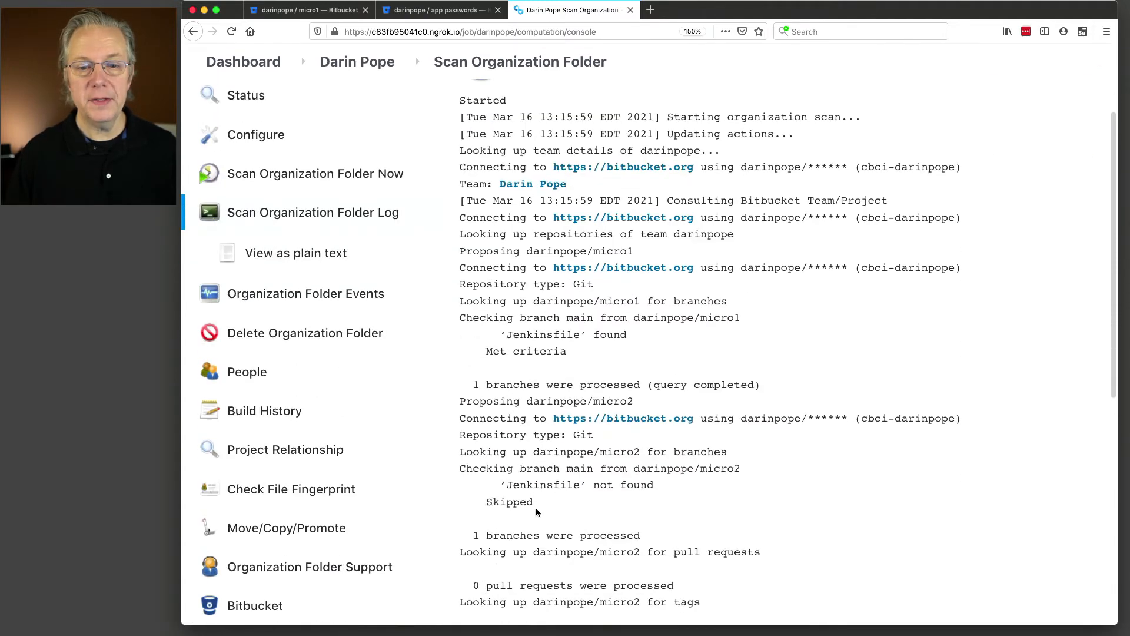
scroll(536, 510, up, 4)
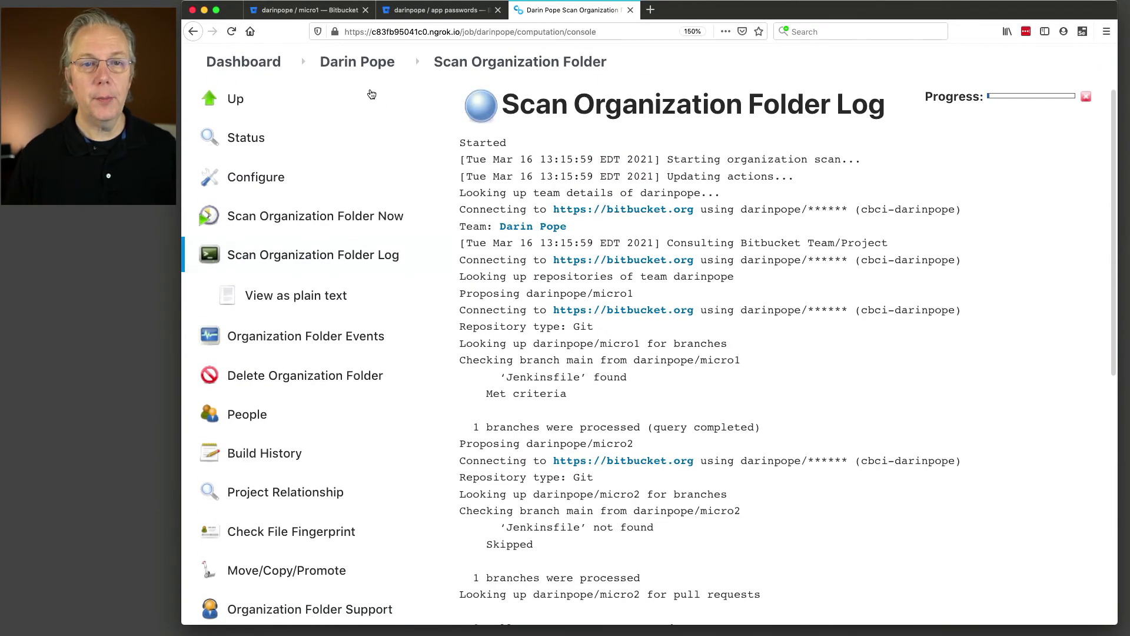
click(365, 61)
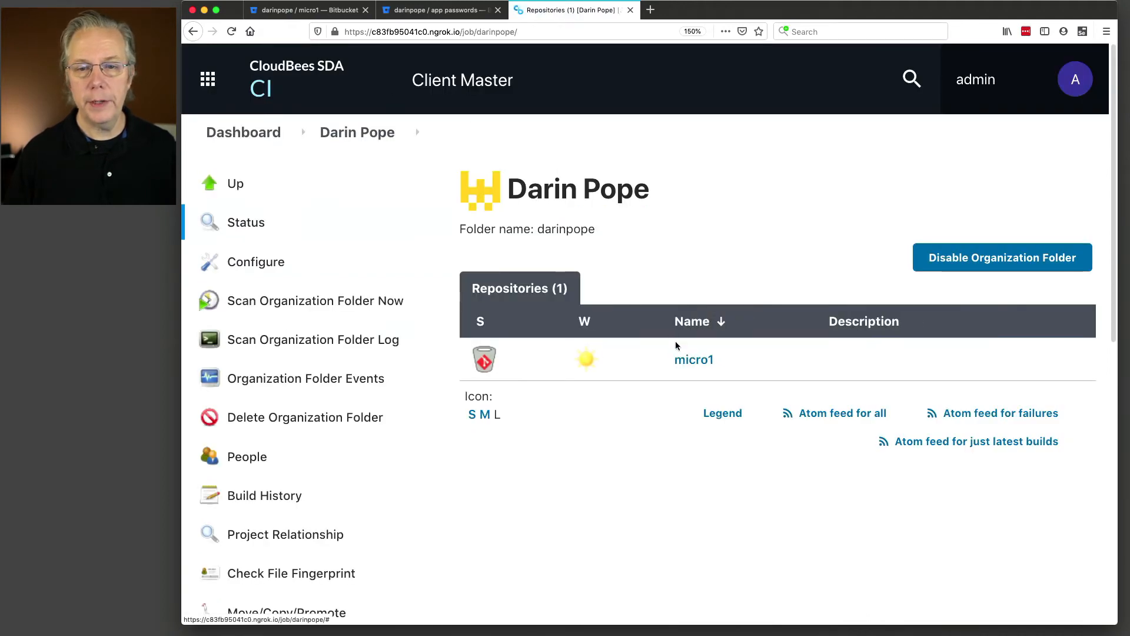
click(697, 359)
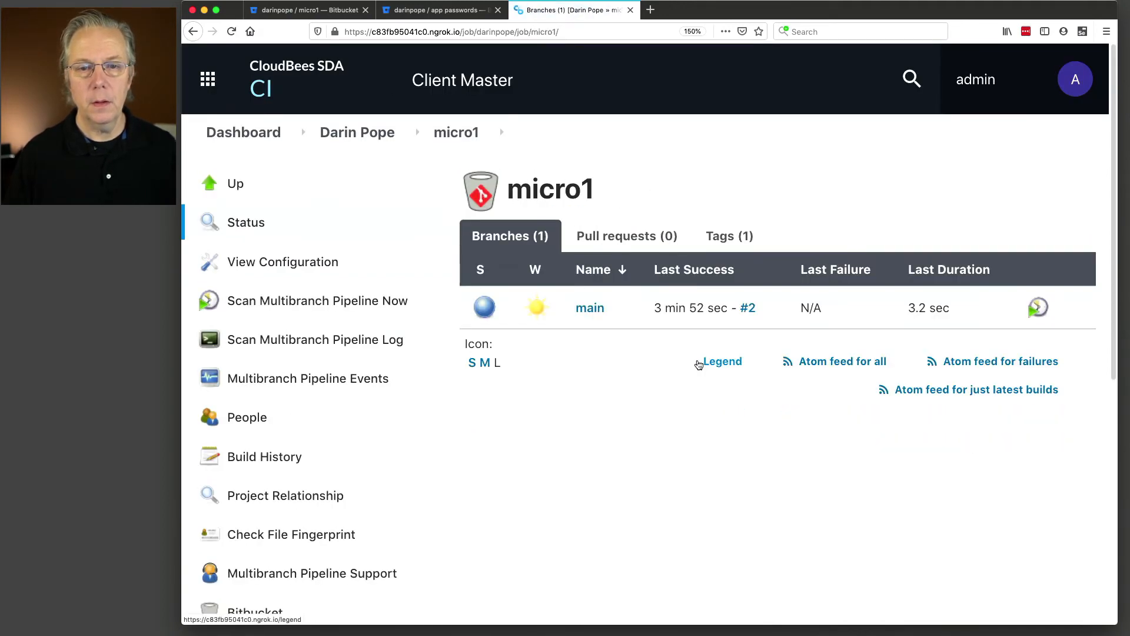
click(733, 238)
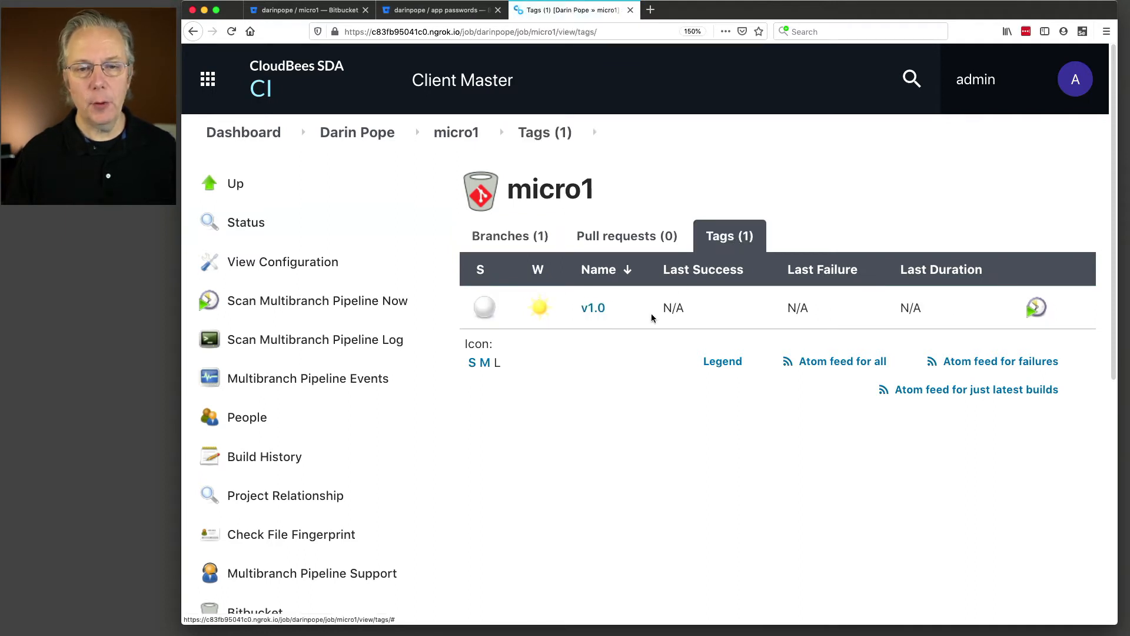
- Open the v1.0 tag job and start a build
click(596, 312)
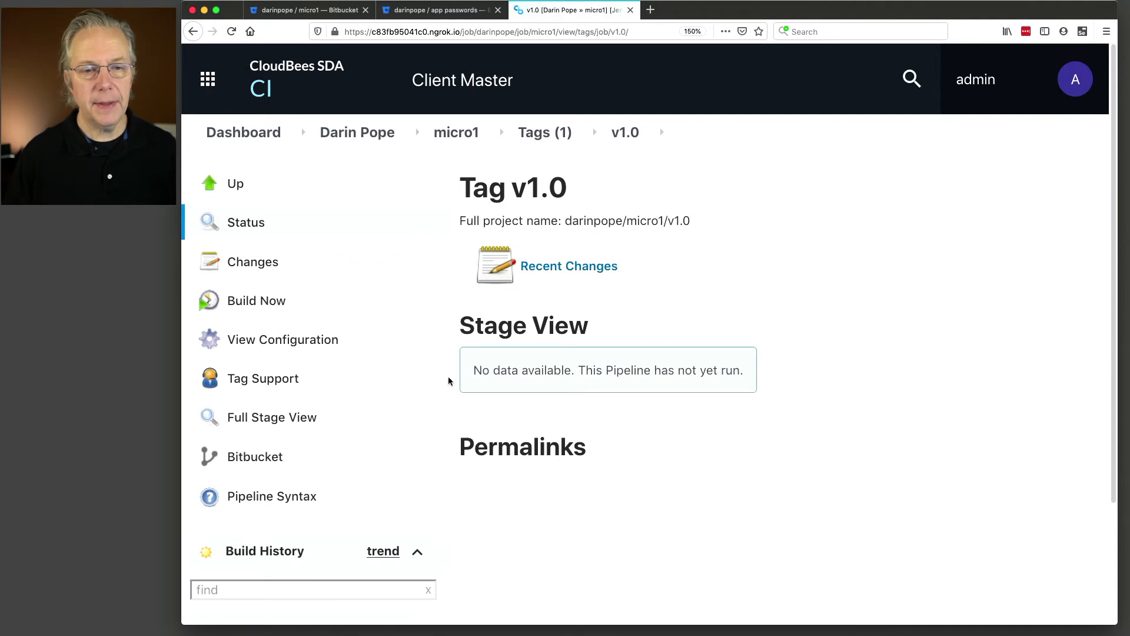
scroll(447, 374, down, 3)
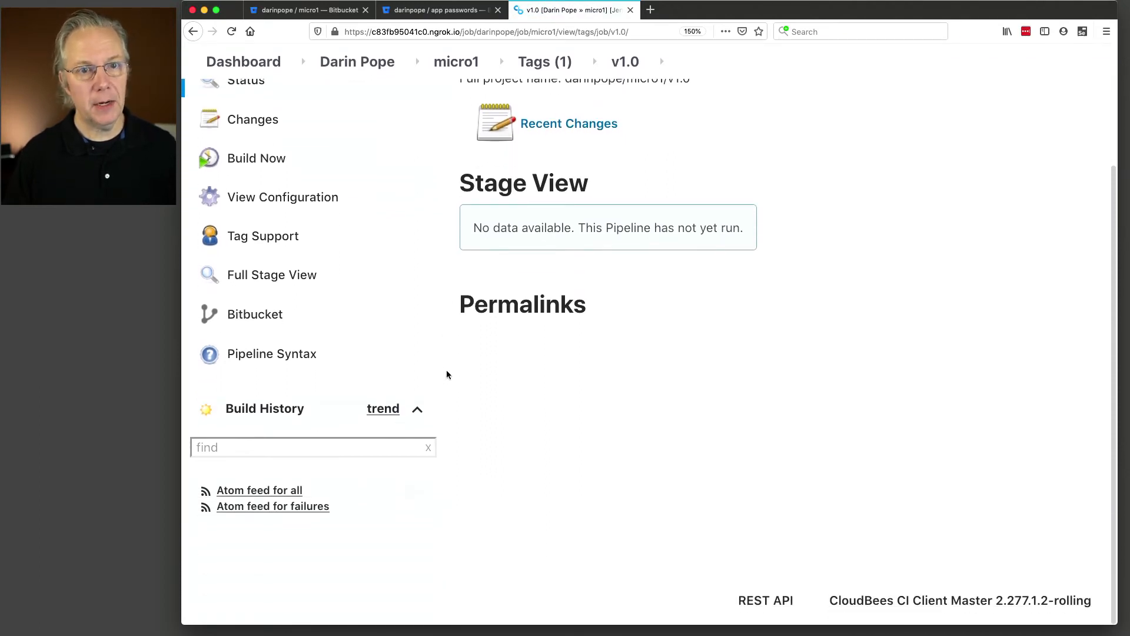
click(247, 164)
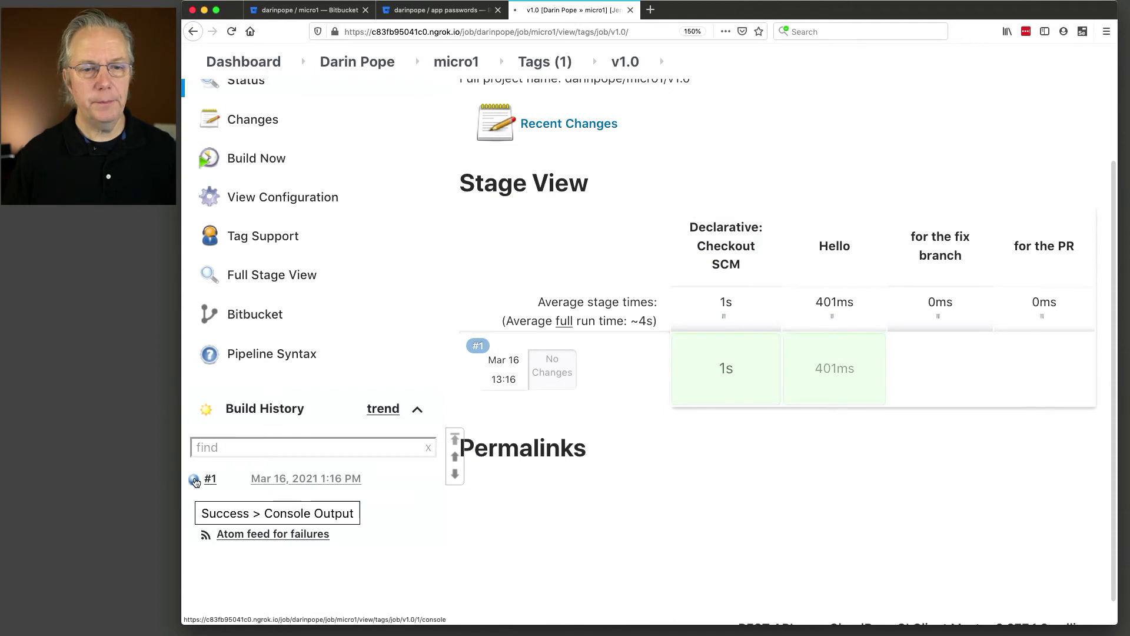
- Review build #1's console log: hello echoed, fix-branch and PR stages skipped, SUCCESS
click(195, 479)
scroll(582, 443, down, 10)
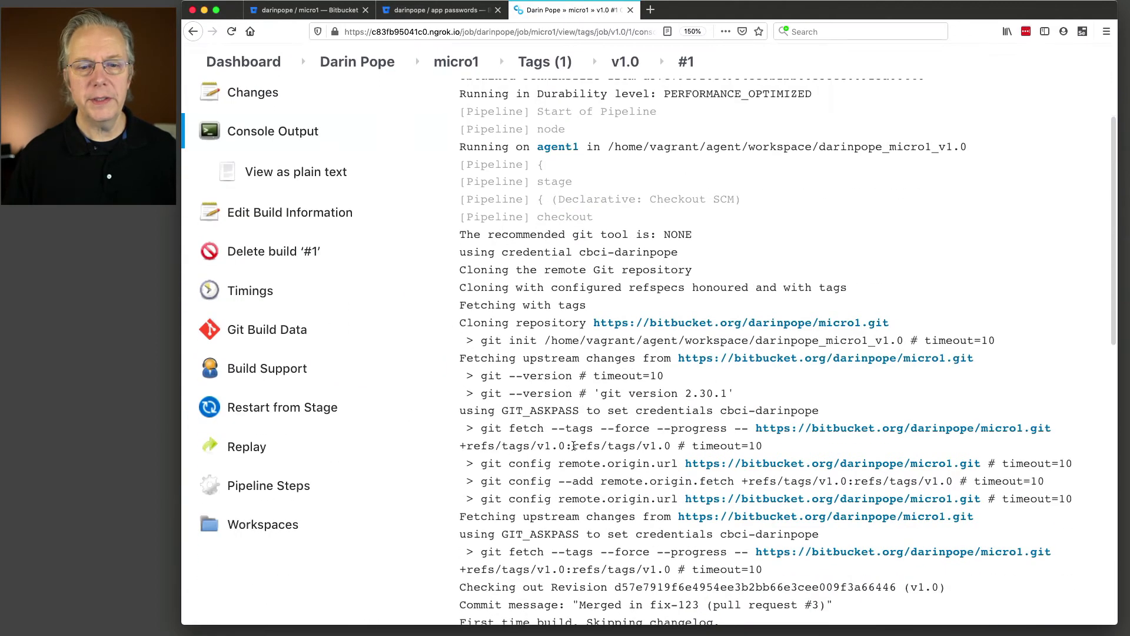
scroll(573, 446, down, 7)
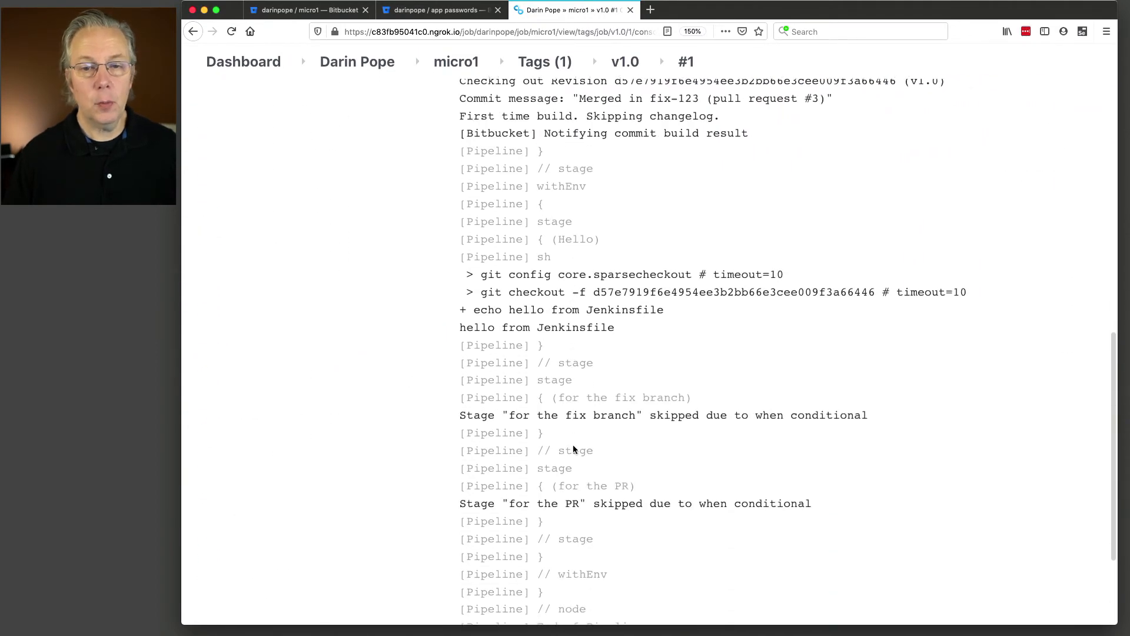
drag(460, 226, 604, 232)
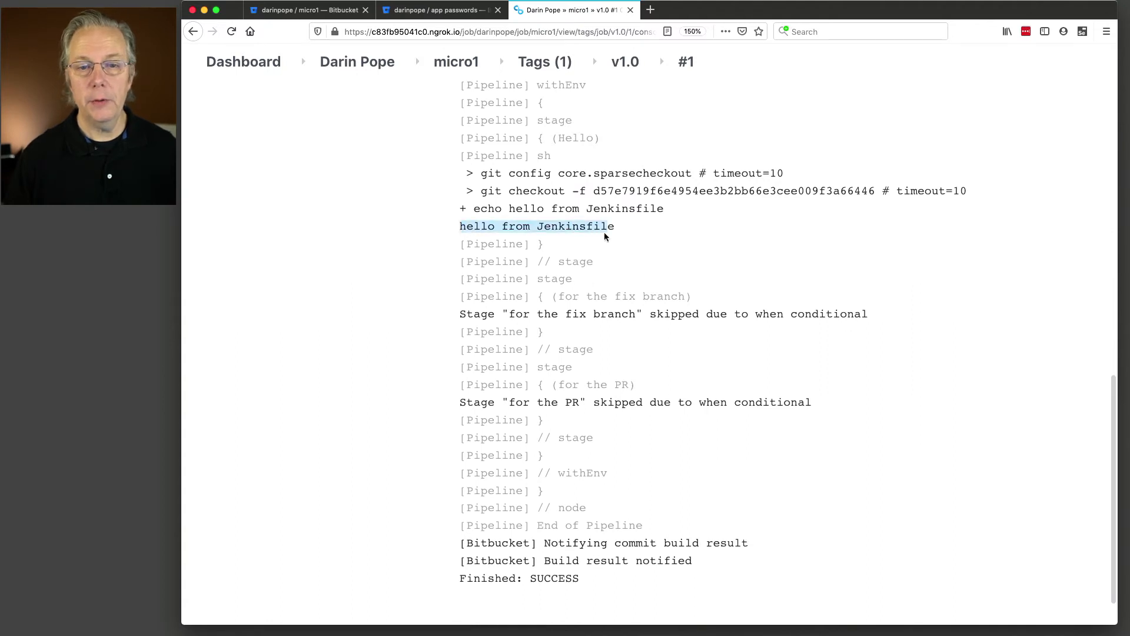
drag(464, 316, 610, 321)
drag(459, 406, 594, 398)
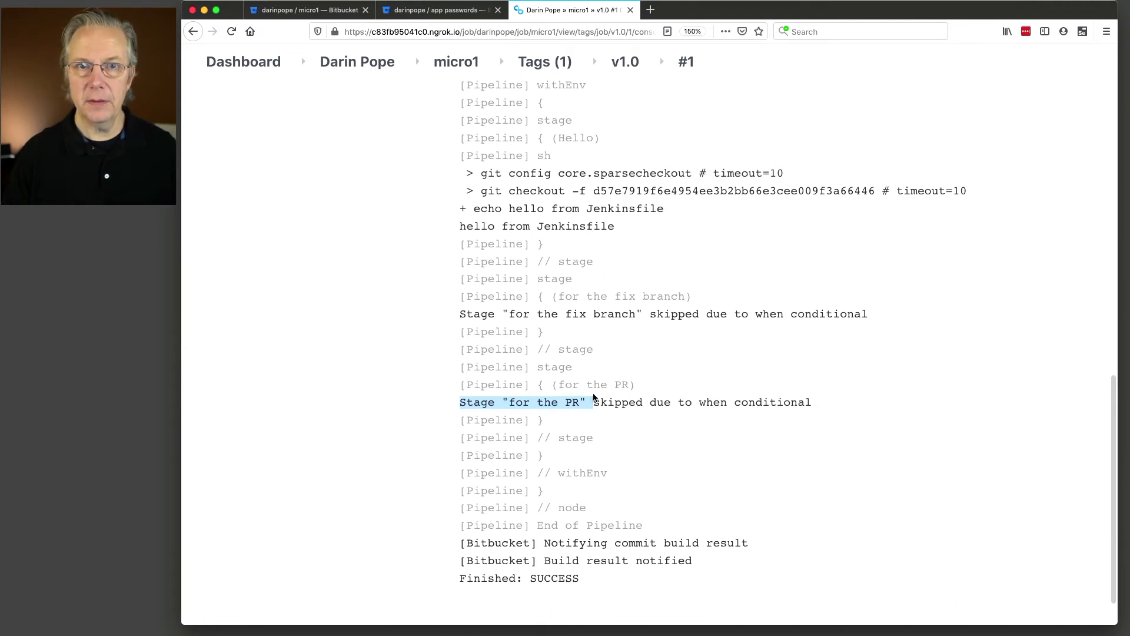
scroll(593, 396, down, 1)
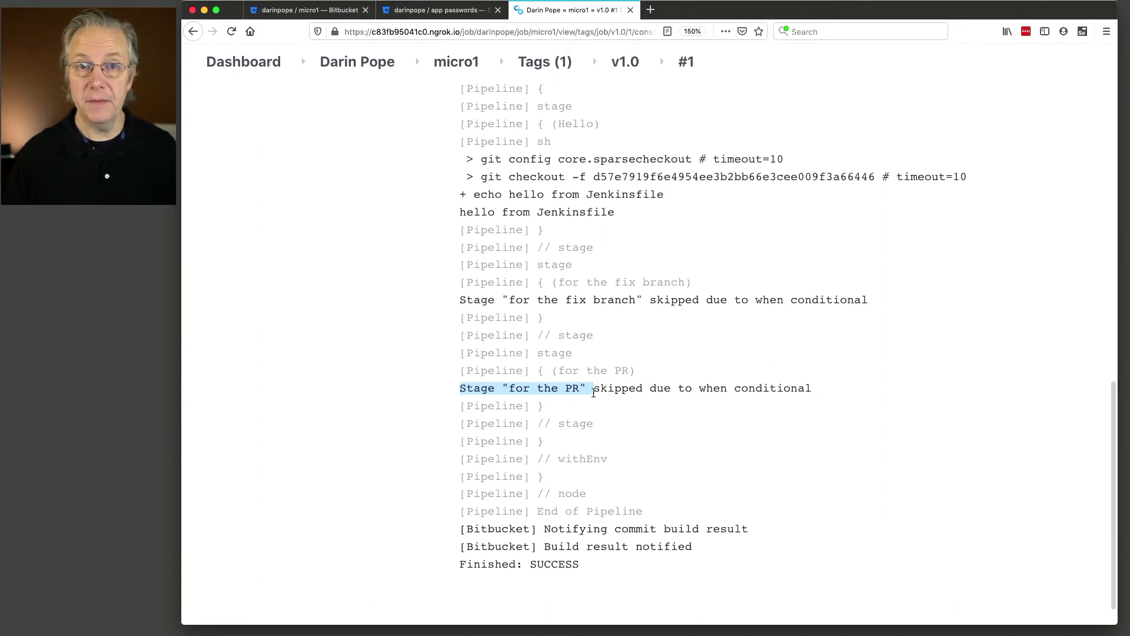
scroll(589, 394, up, 5)
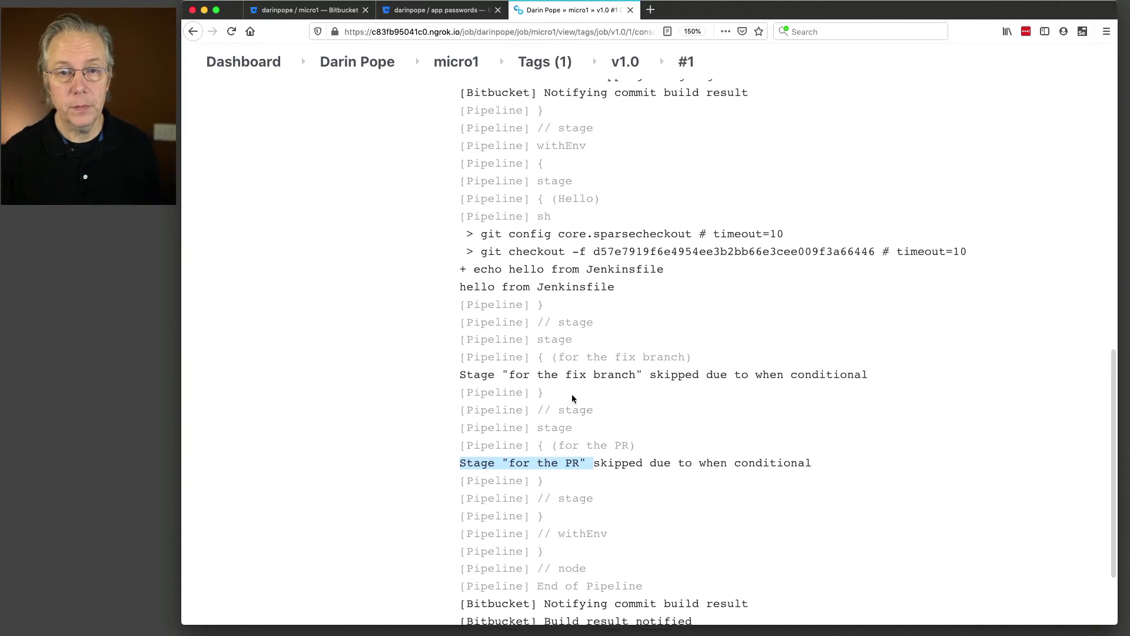
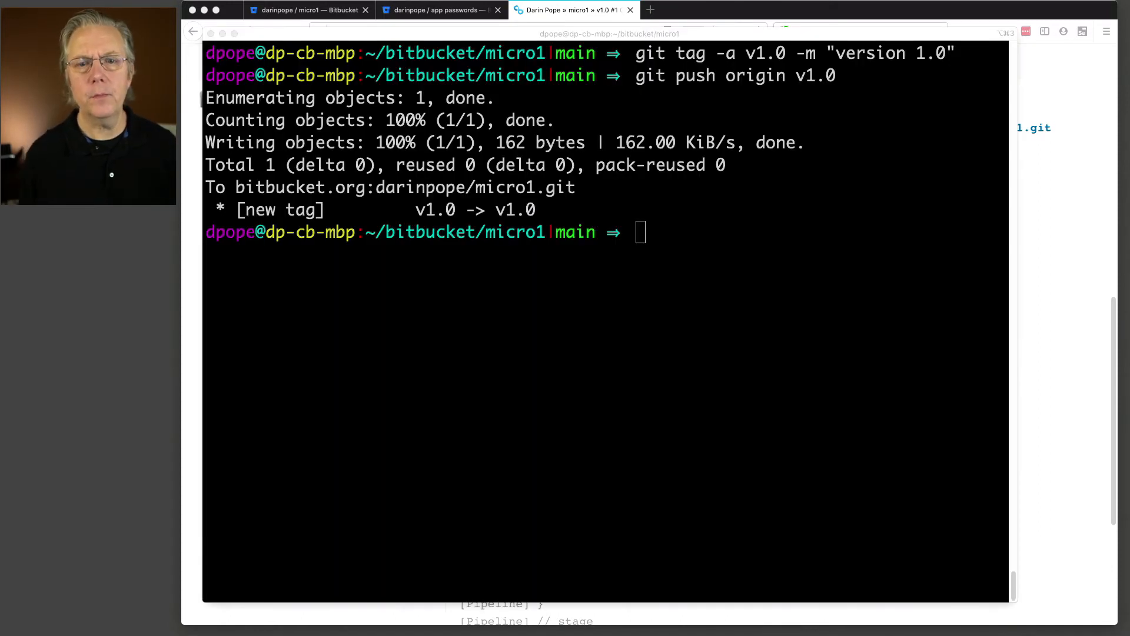
- Change directory into the micro2 repository with cd ../micro2
click(387, 397)
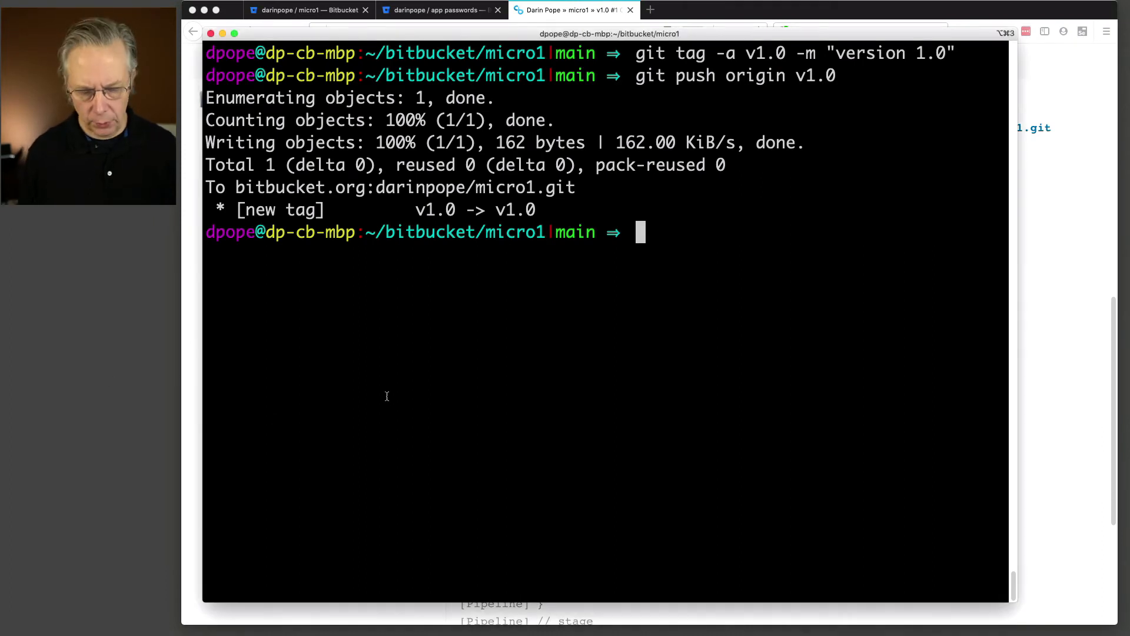
text(cd ../micro)
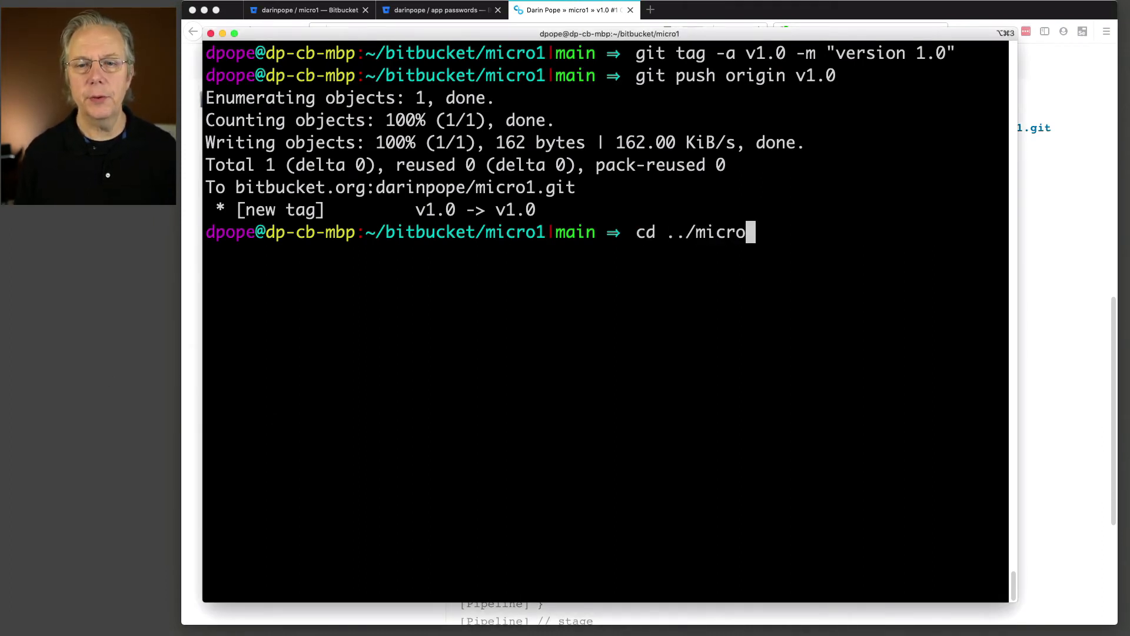
key(Tab)
text(2)
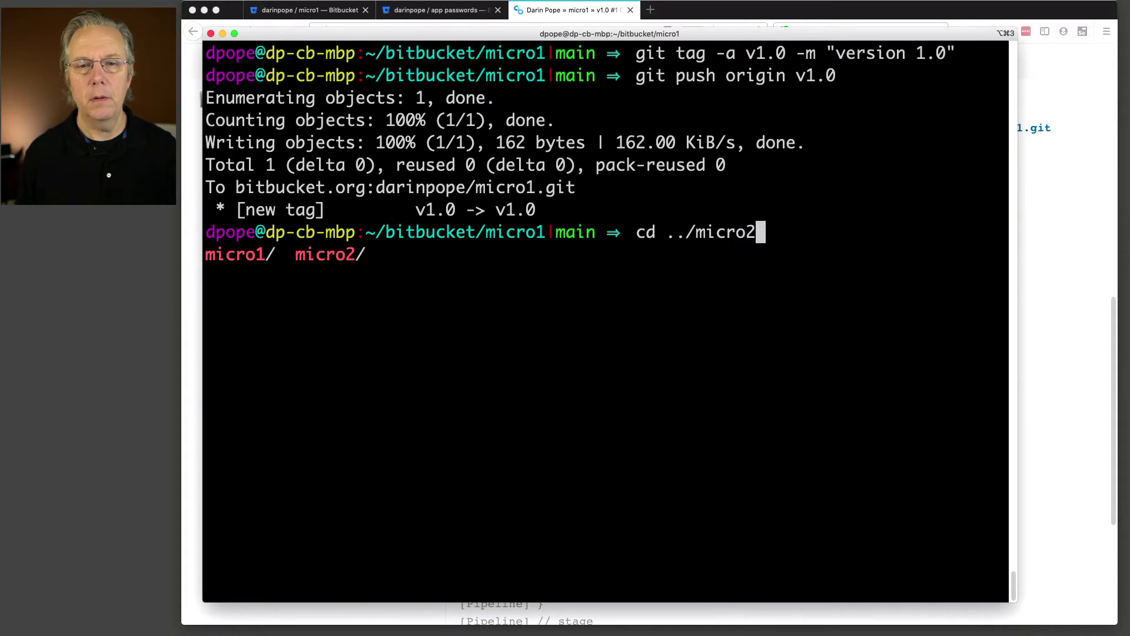
key(Return)
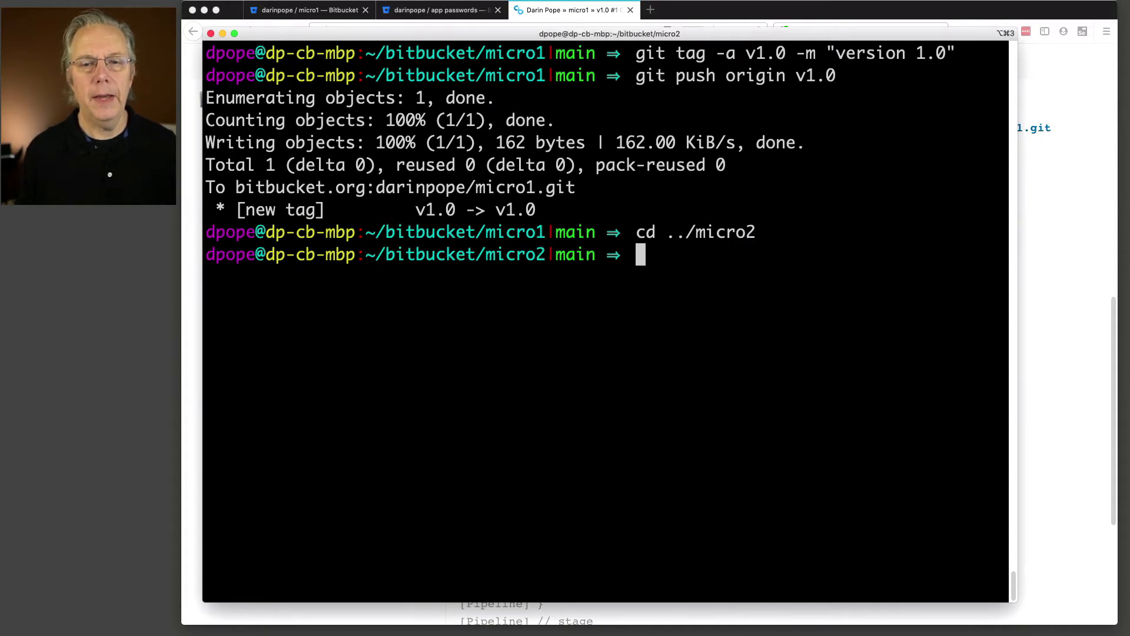
- Enter the command vi Jenkinsfile-m2 to start a new file
scroll(607, 321, up, 1)
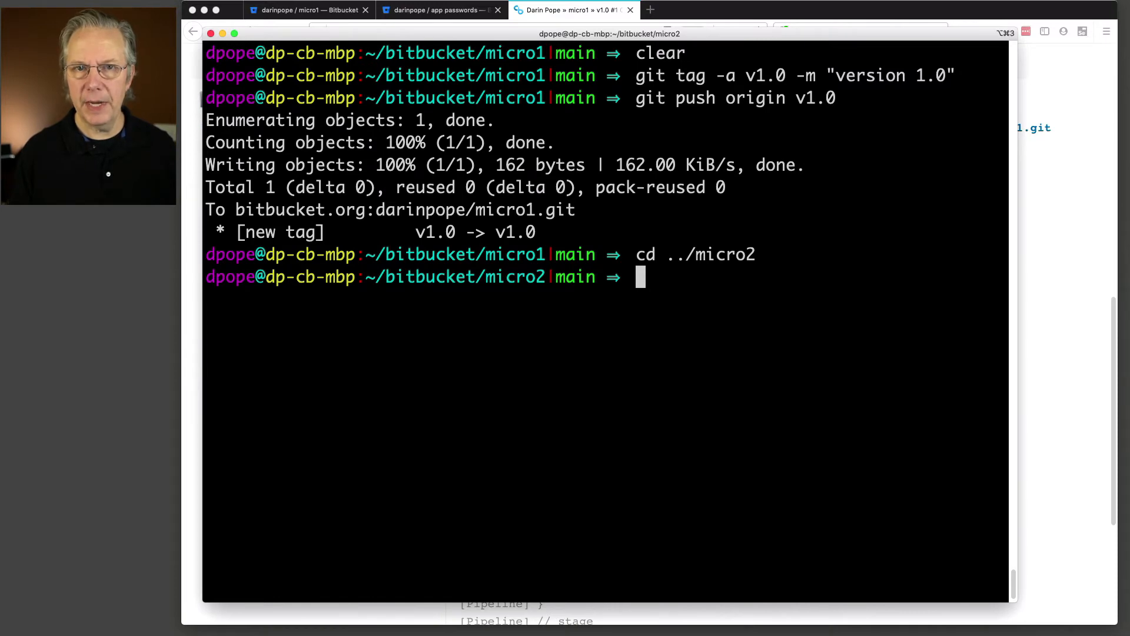
text(vi Jenkisnfile)
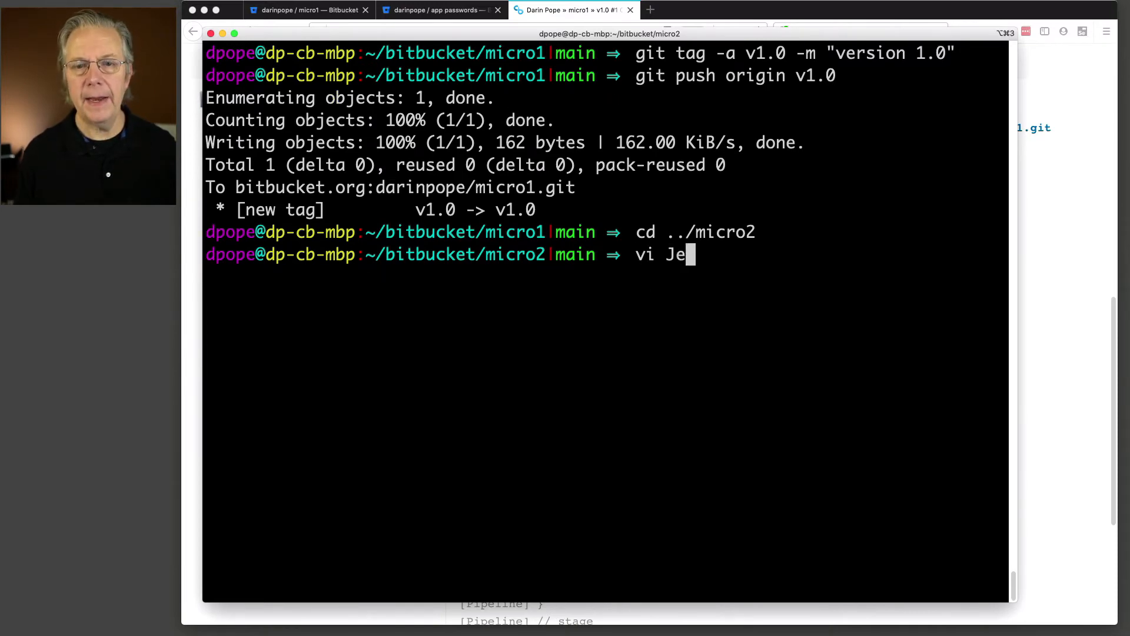
key(BackSpace)
key(BackSpace)
key(BackSpace)
key(BackSpace)
key(BackSpace)
key(BackSpace)
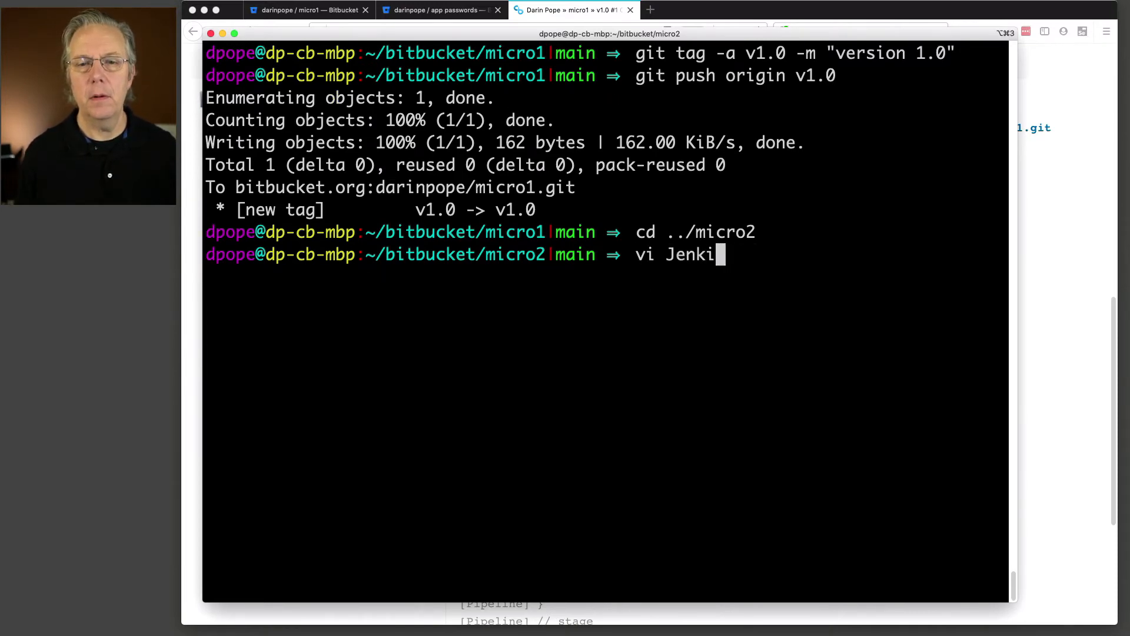
text(nsfile-m2)
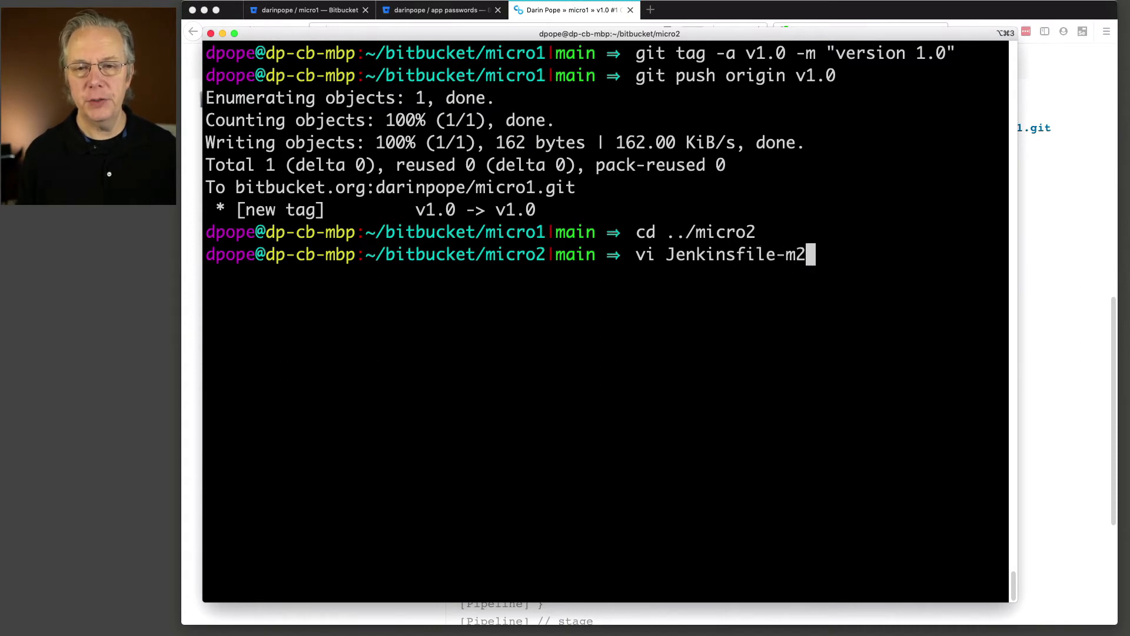
- Paste a linux-agent pipeline whose Hello stage echoes 'hello from Jenkinsfile-m2', then save with :wq
key(Return)
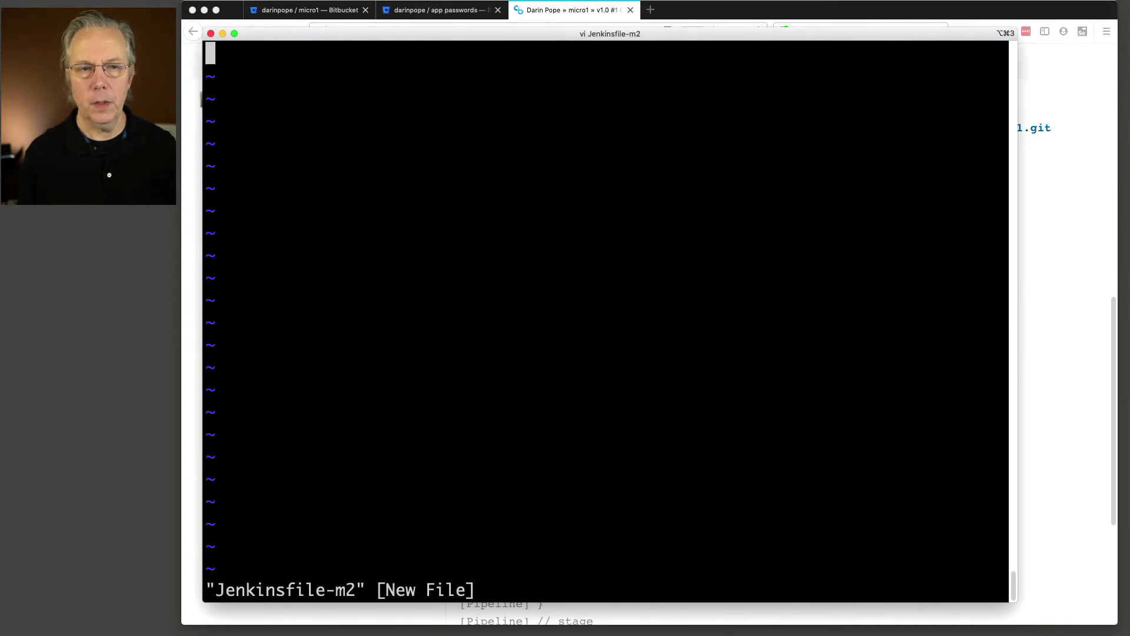
key(i)
text(pipeline {   agent {label "linux"}   stages {     stage('Hello') {       steps {         sh 'echo hello from Jenkinsfile-m2'       }     }   } })
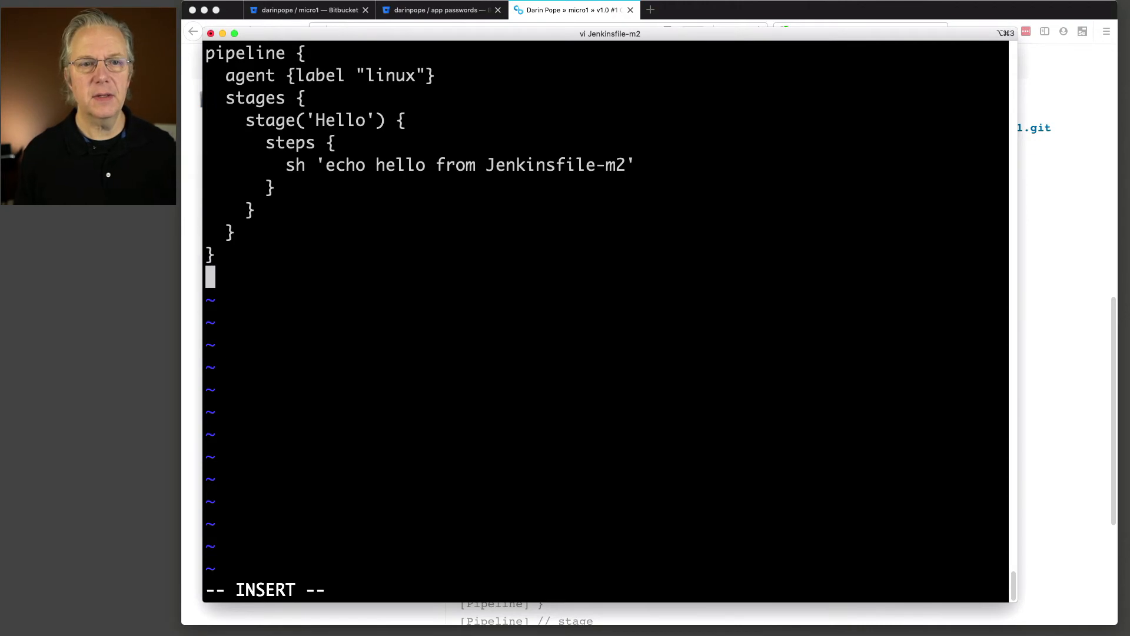
key(Escape)
key(Up)
key(Up)
key(Up)
key(Up)
key(Up)
key(Up)
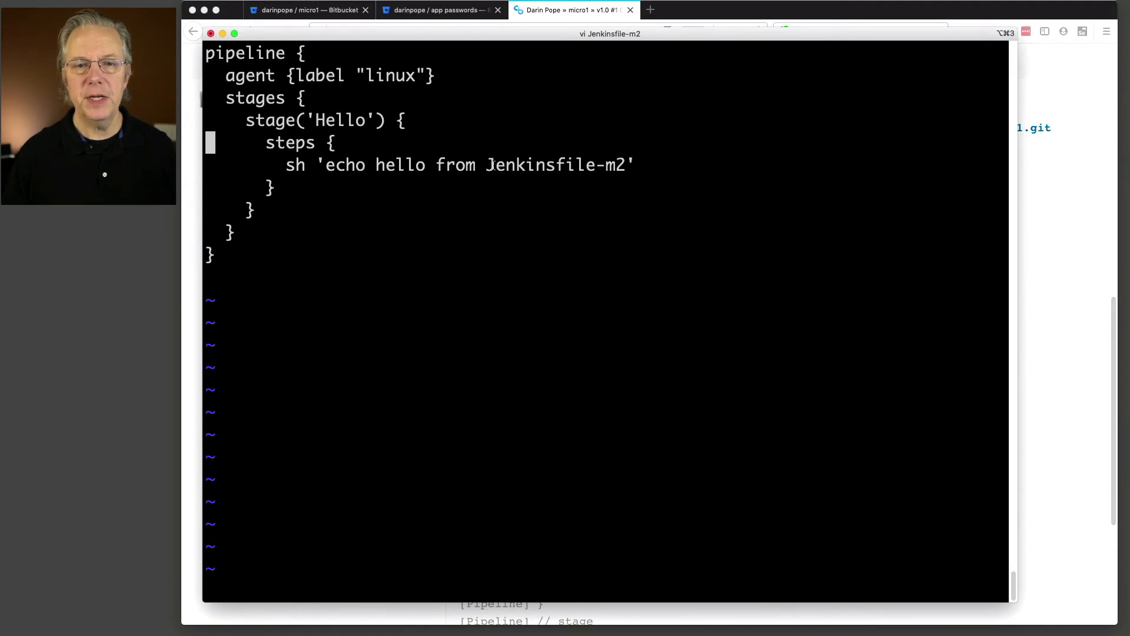
drag(486, 165, 633, 165)
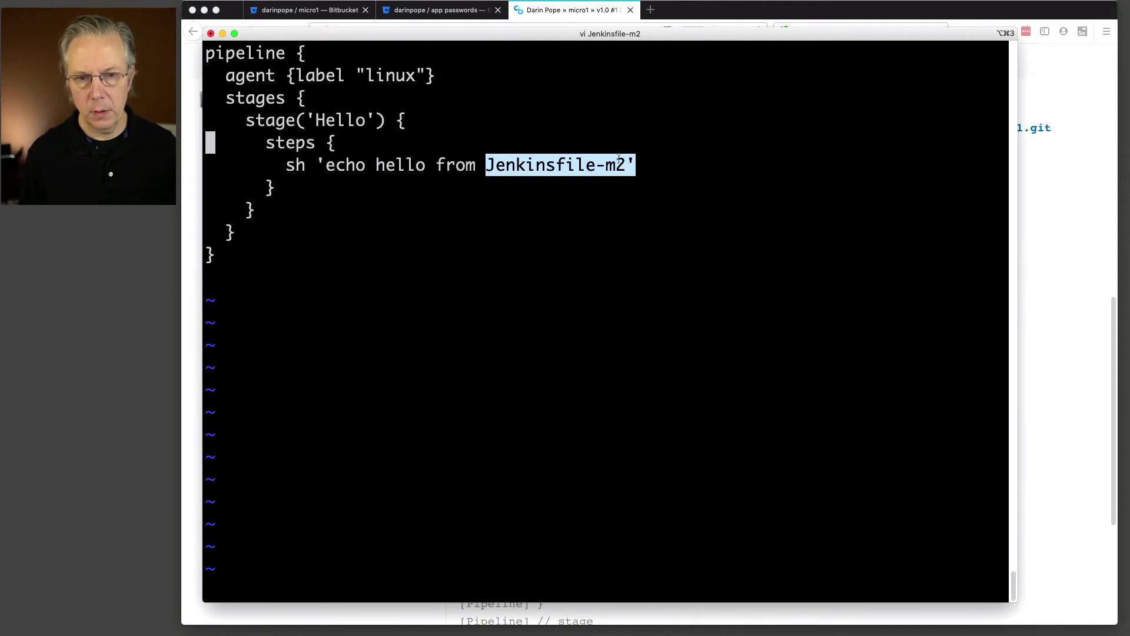
text(:wq)
key(Return)
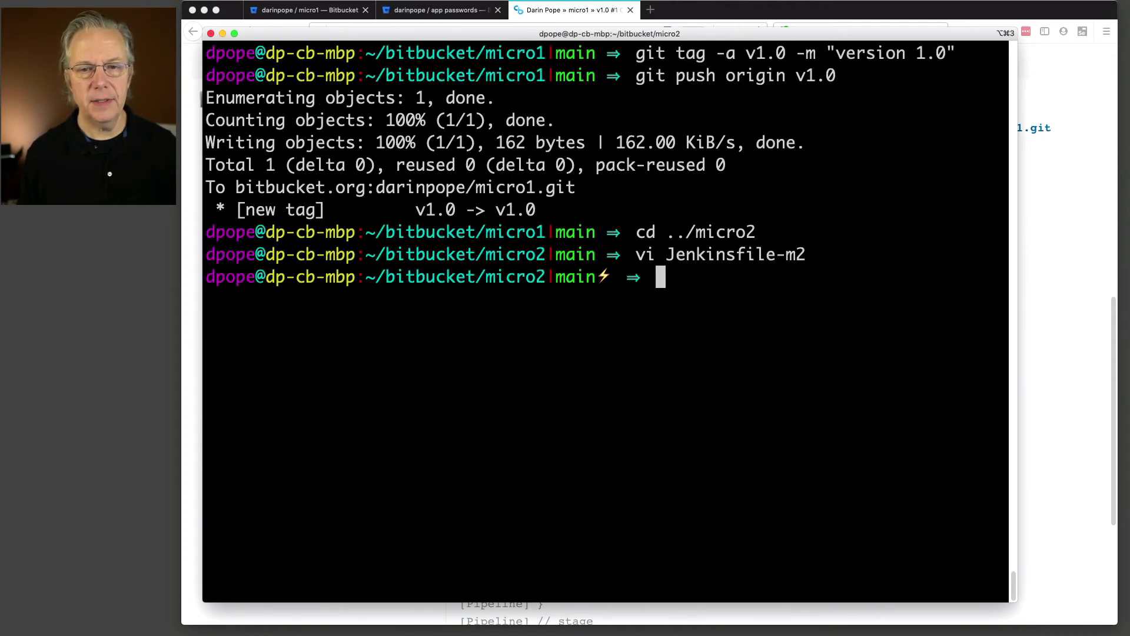
- Stage and commit Jenkinsfile-m2 with the message 'added Jenkinsfile-m2'
text(git add J)
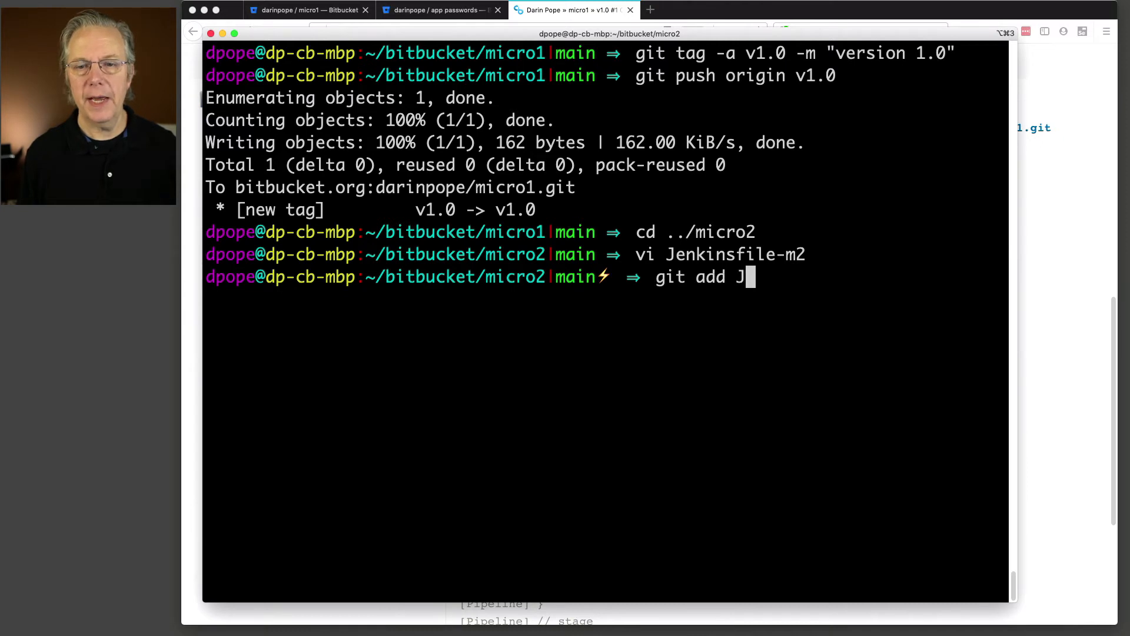
key(Tab)
key(Return)
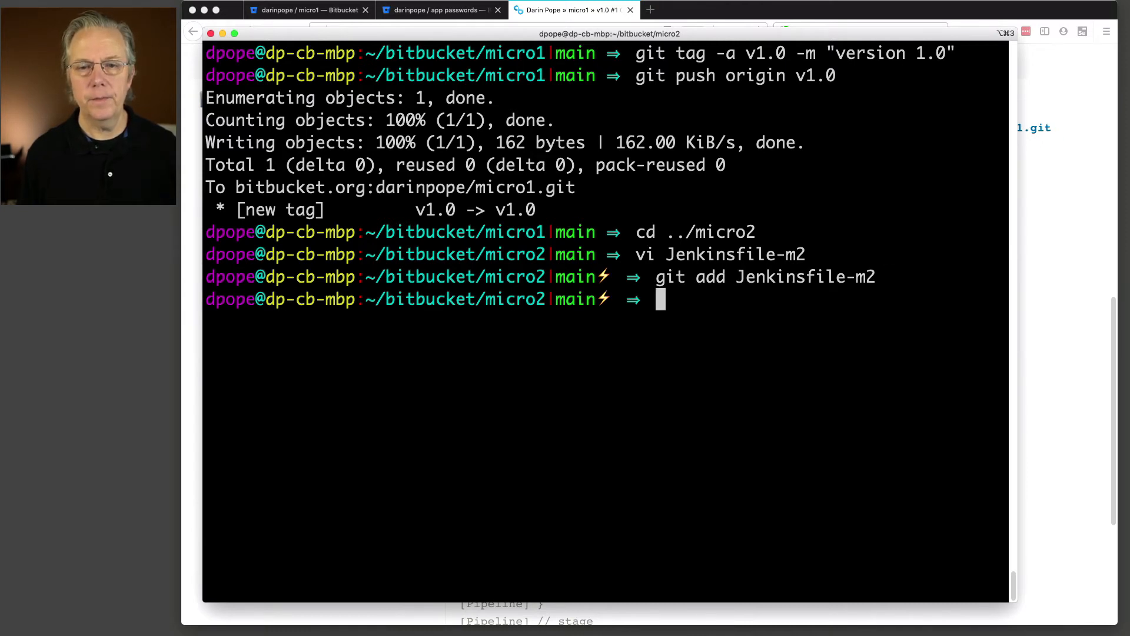
text(git commit )
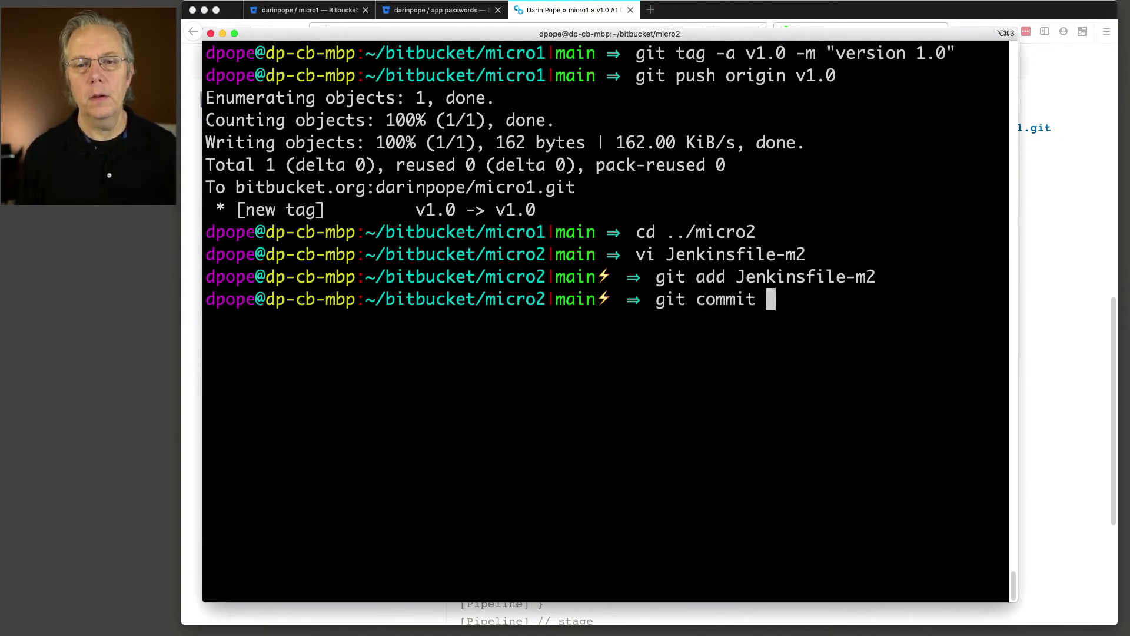
text(-m "added )
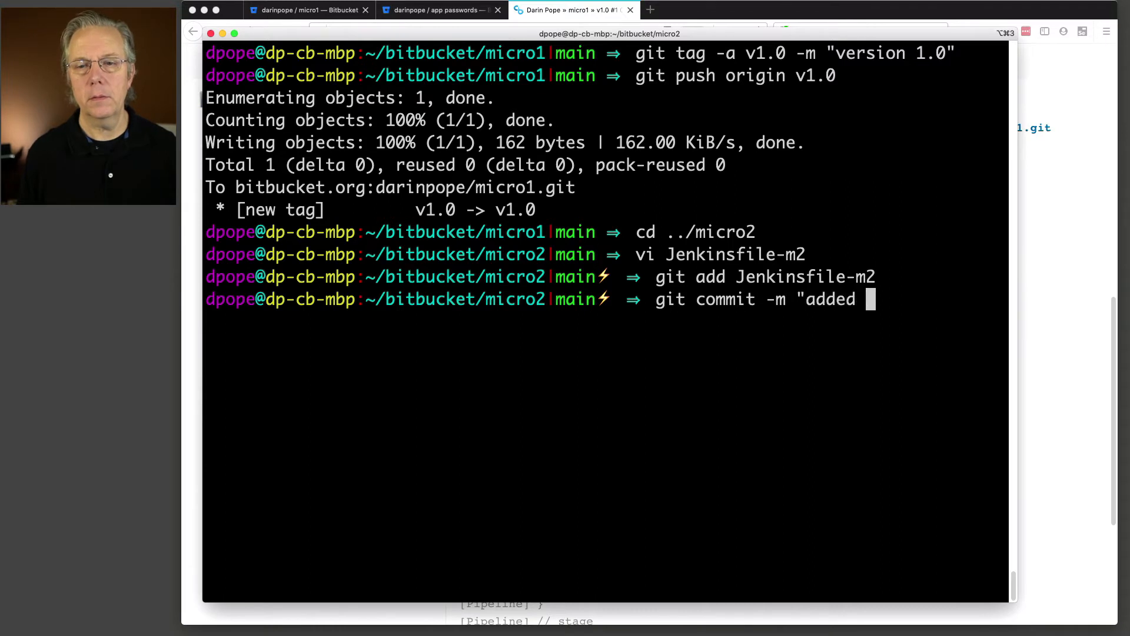
text(Jenkinsfile-m2")
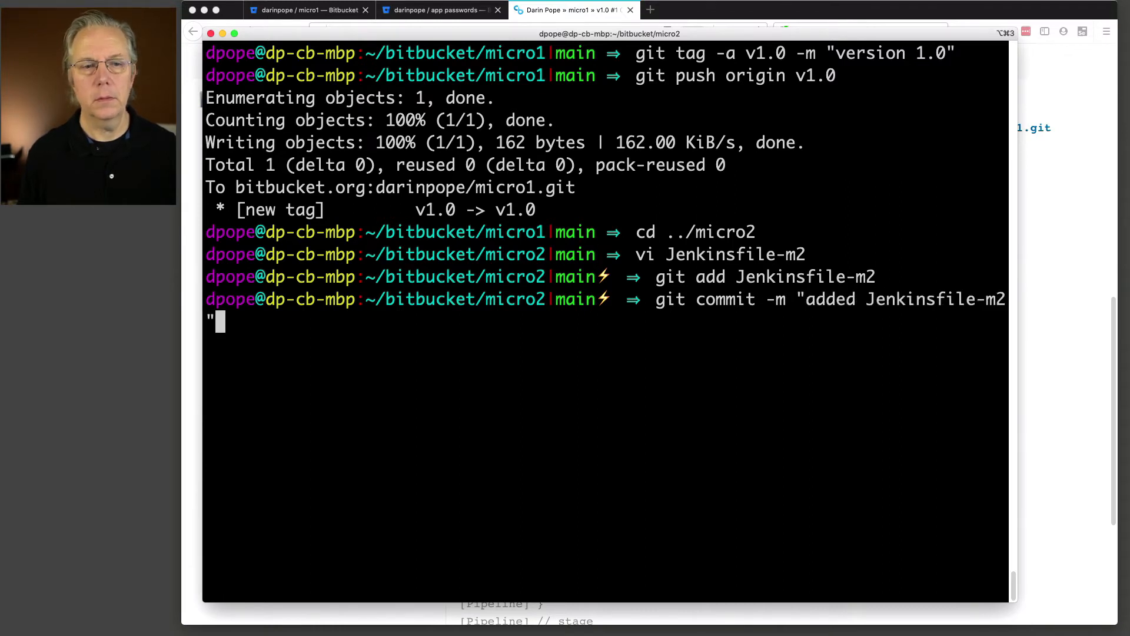
key(Return)
- Push the commit to micro2 on Bitbucket and return to the Jenkins browser window
text(git push)
key(Return)
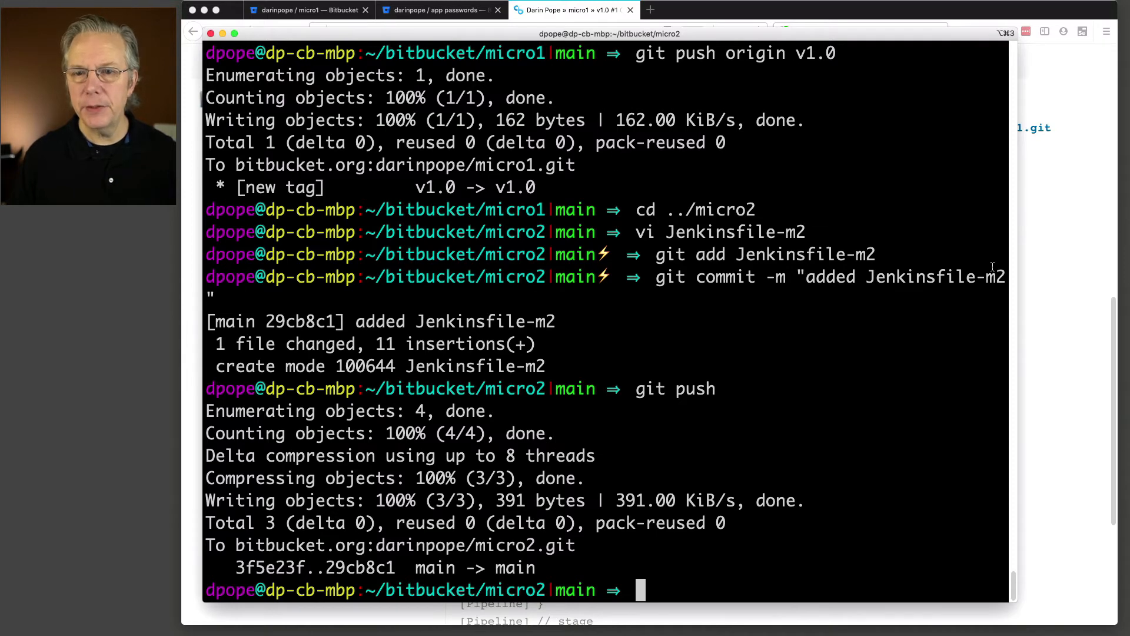
click(1084, 291)
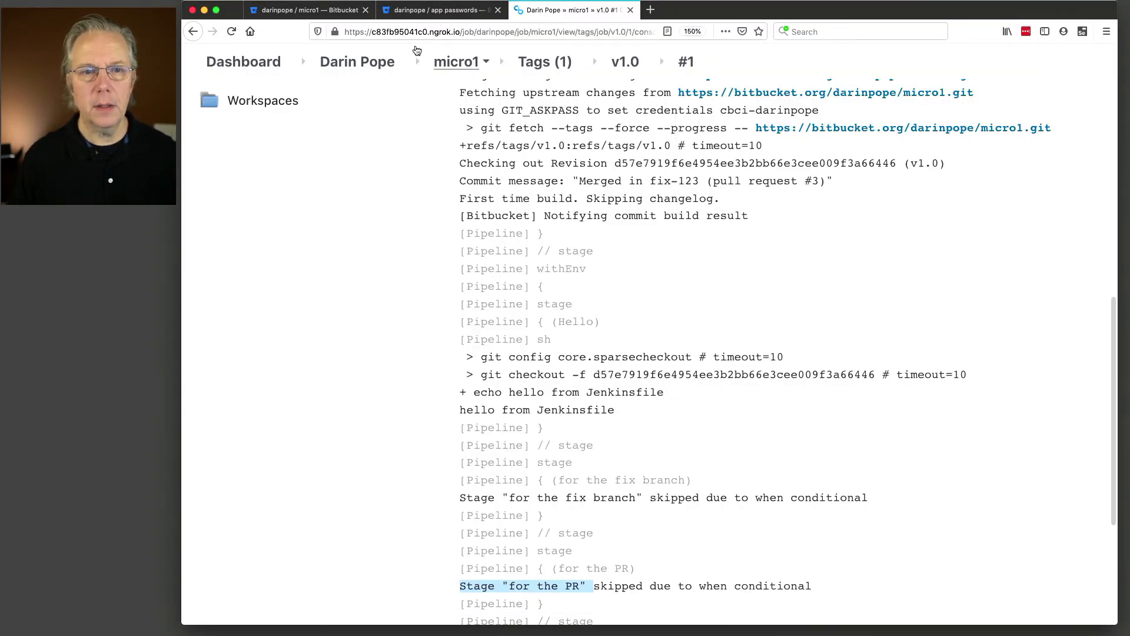
- Open the organization folder's configuration at the Project Recognizers section
click(372, 61)
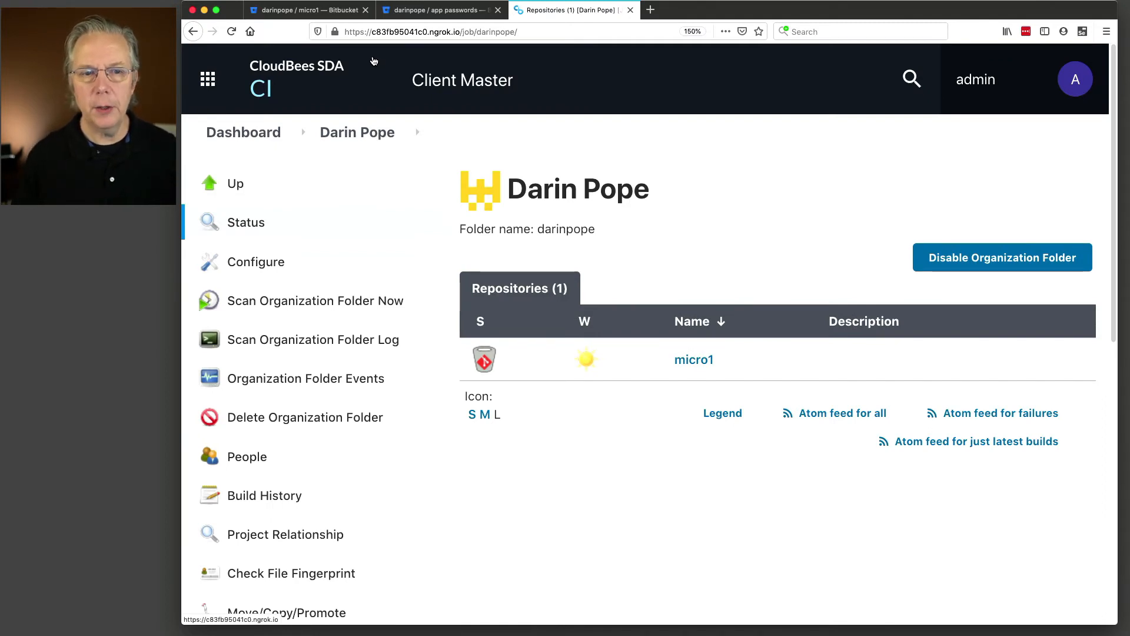
click(269, 265)
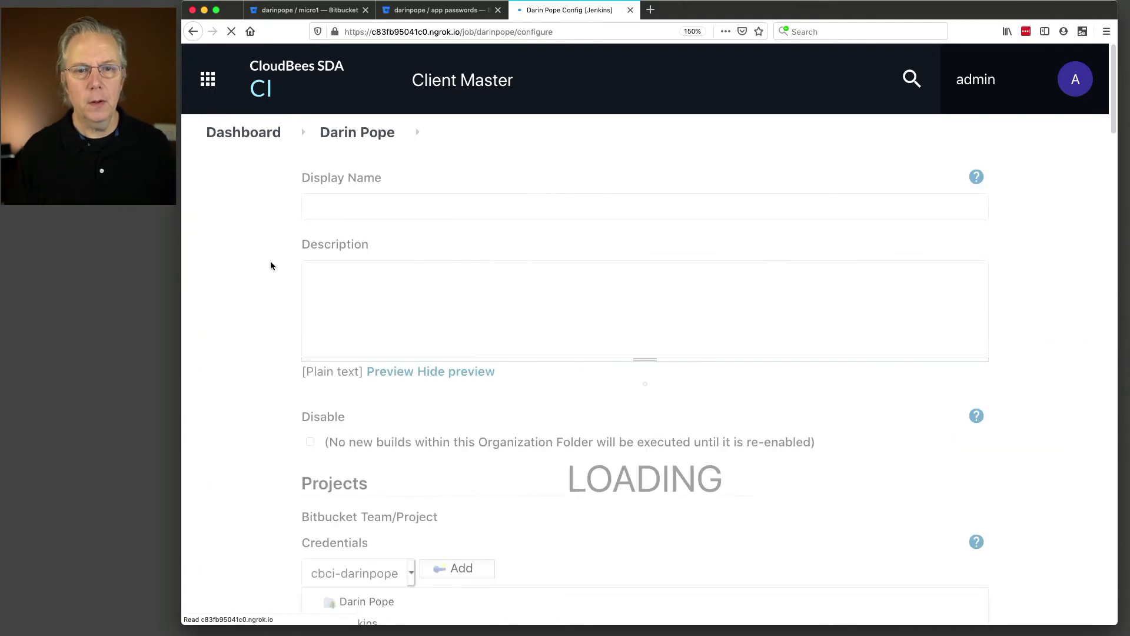
scroll(301, 344, down, 2)
scroll(300, 349, down, 12)
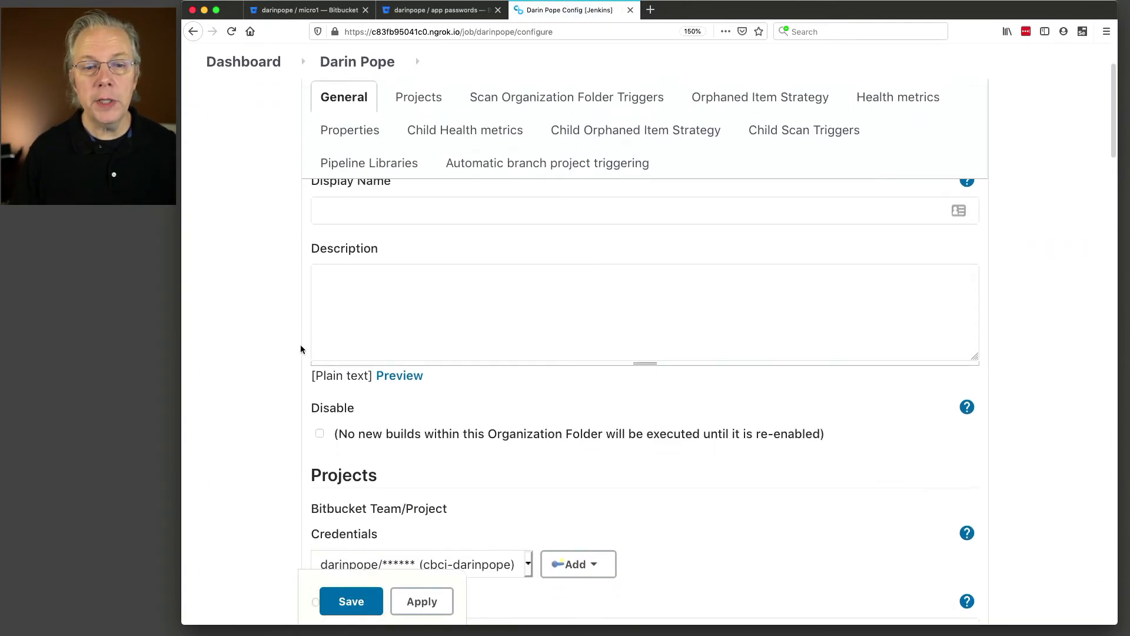
scroll(300, 349, down, 10)
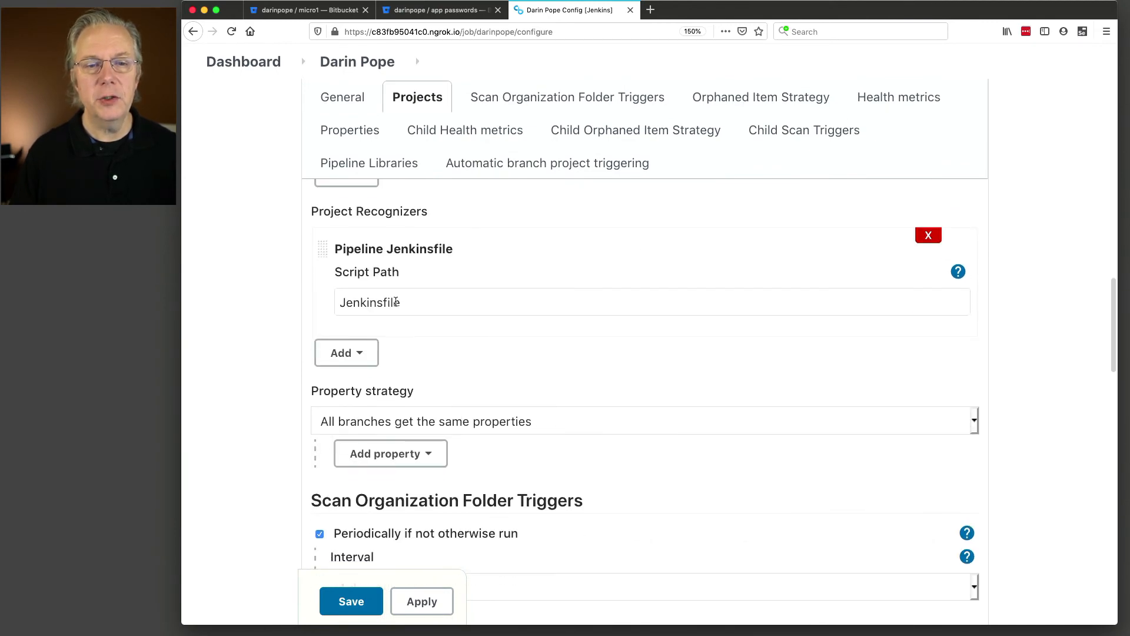
double_click(396, 302)
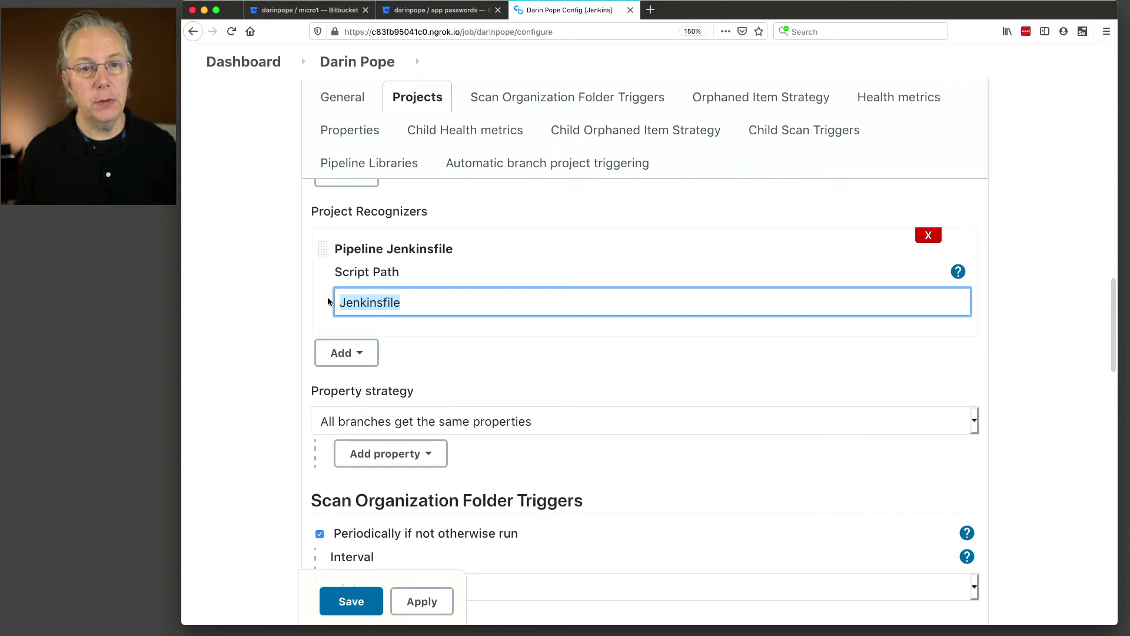
- Add a Pipeline Jenkinsfile recognizer with Script Path Jenkinsfile-m2 and save the configuration
click(355, 355)
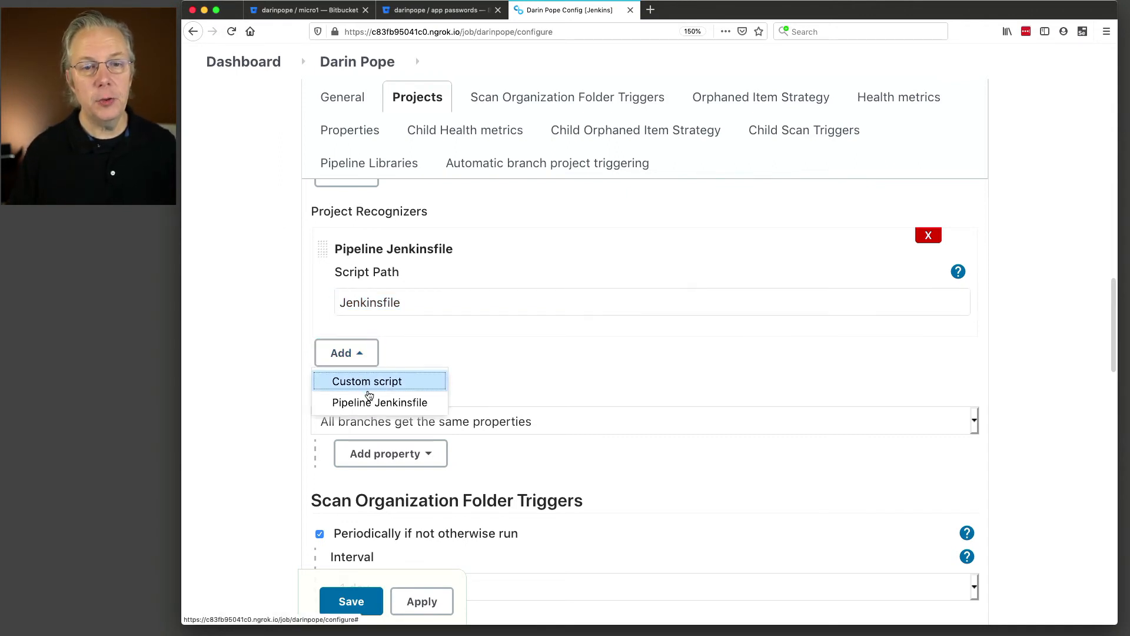
click(379, 402)
click(417, 412)
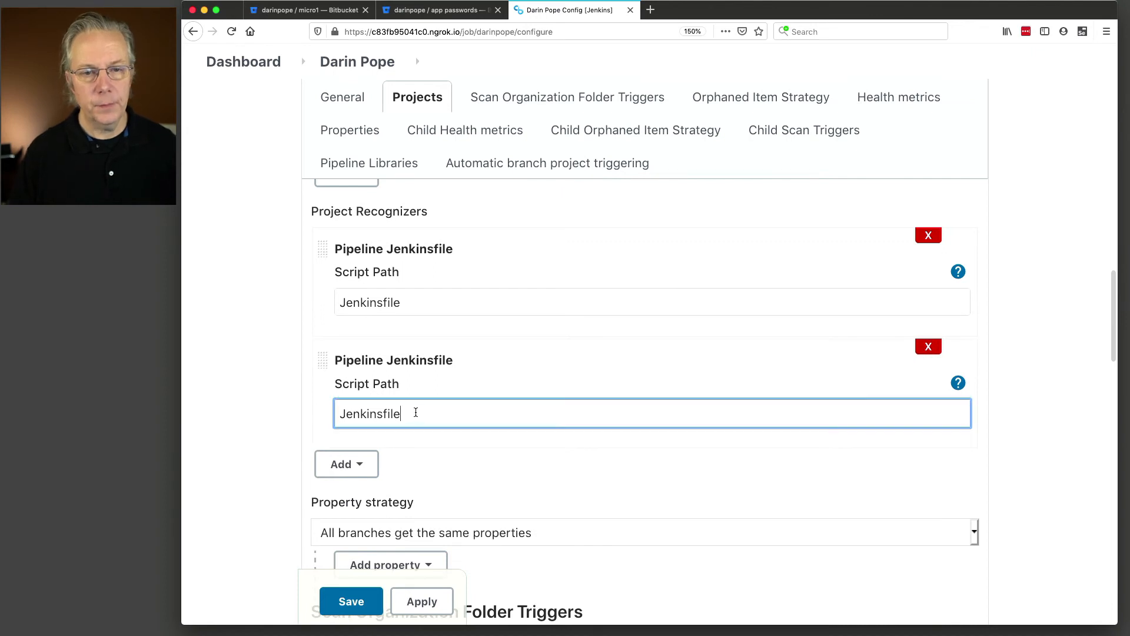
text(-m2)
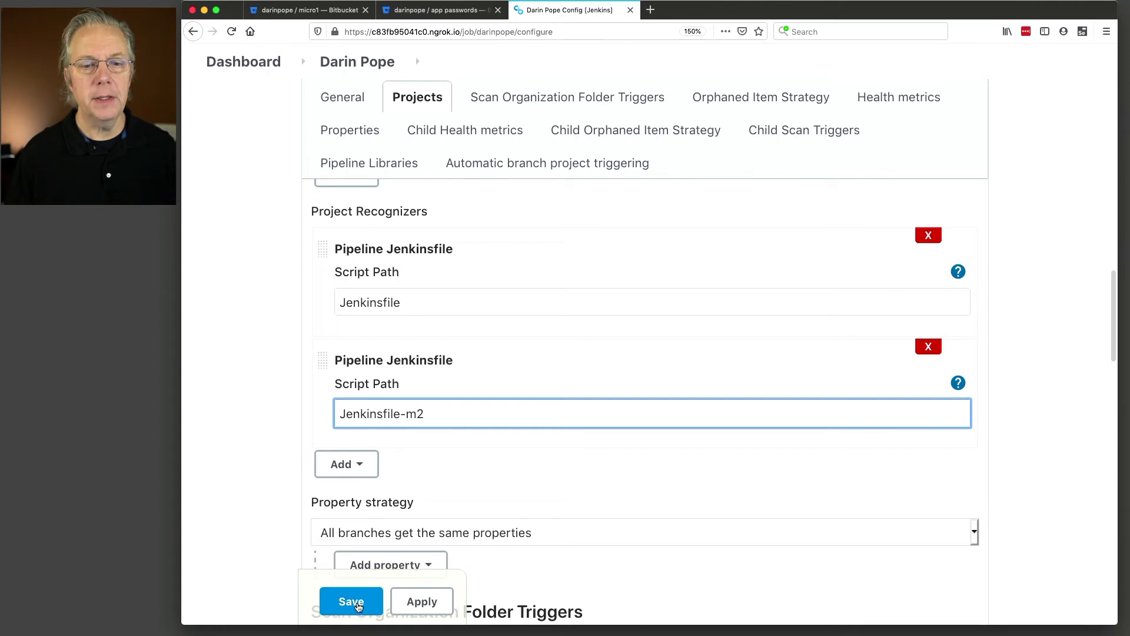
click(352, 601)
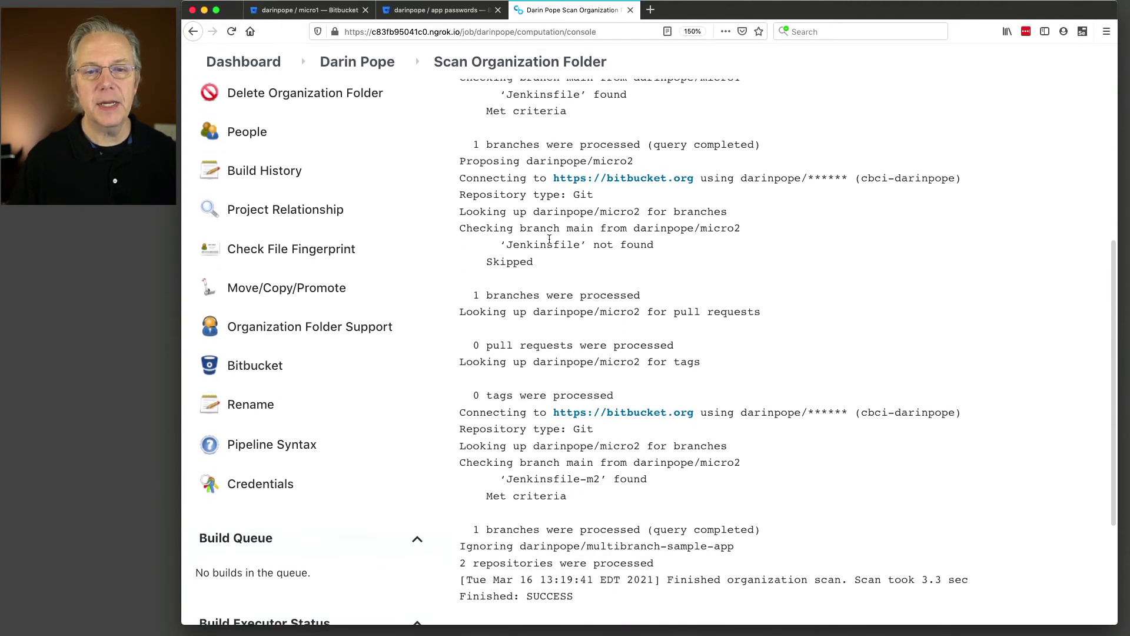
- Highlight the scan log lines showing micro2 main skipped for Jenkinsfile but matched via Jenkinsfile-m2
drag(461, 214, 763, 534)
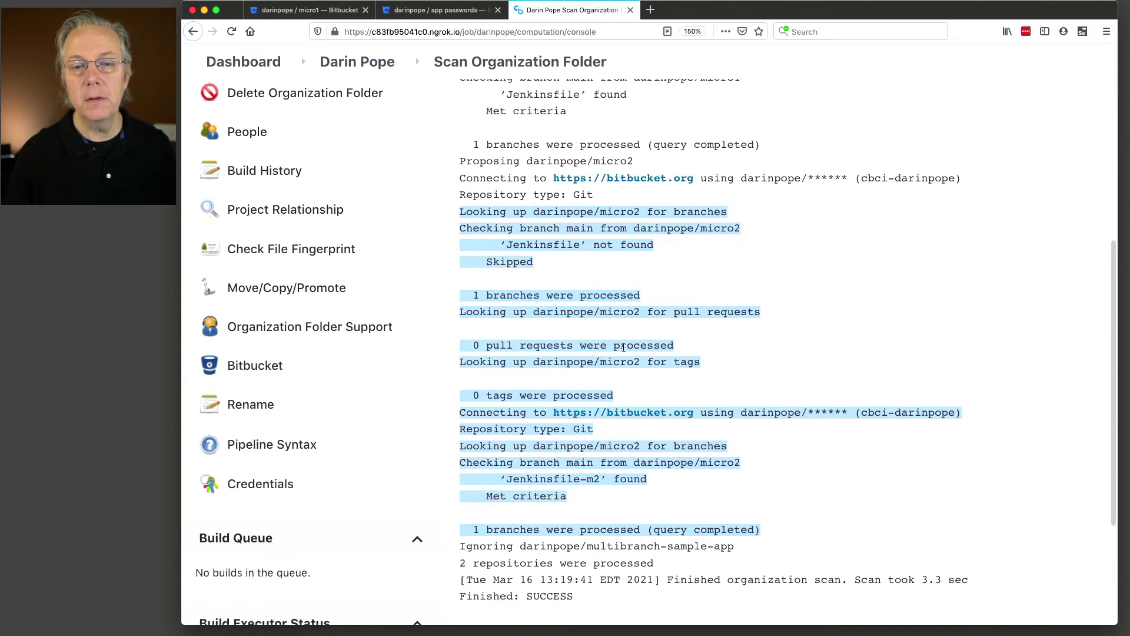
scroll(624, 348, down, 2)
scroll(623, 352, down, 2)
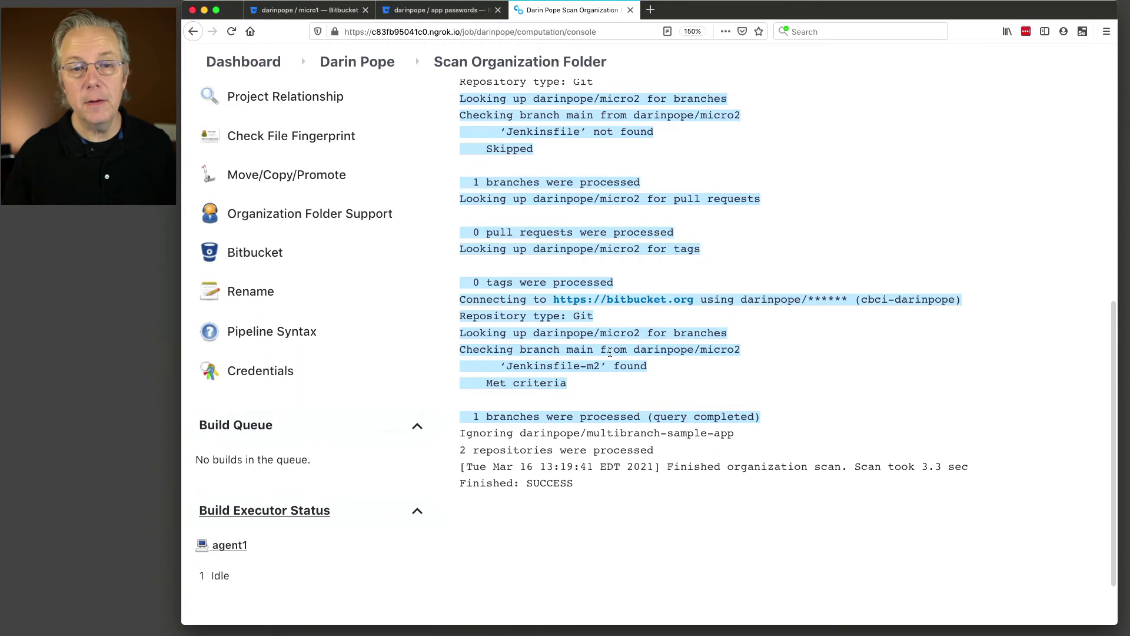
click(584, 372)
drag(505, 366, 600, 366)
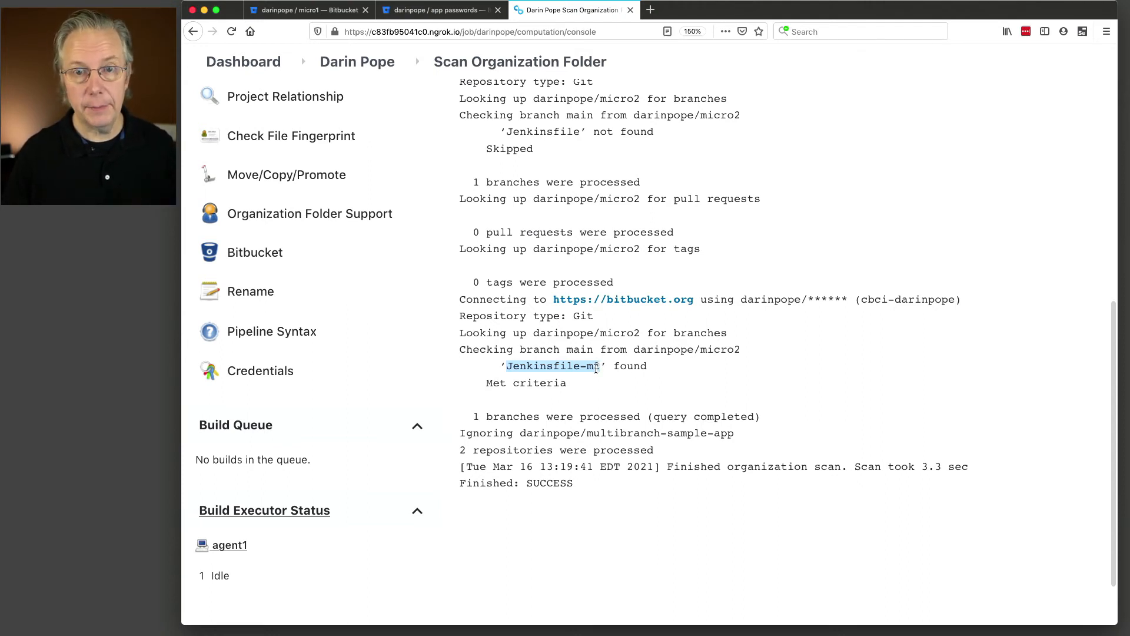
scroll(596, 368, up, 5)
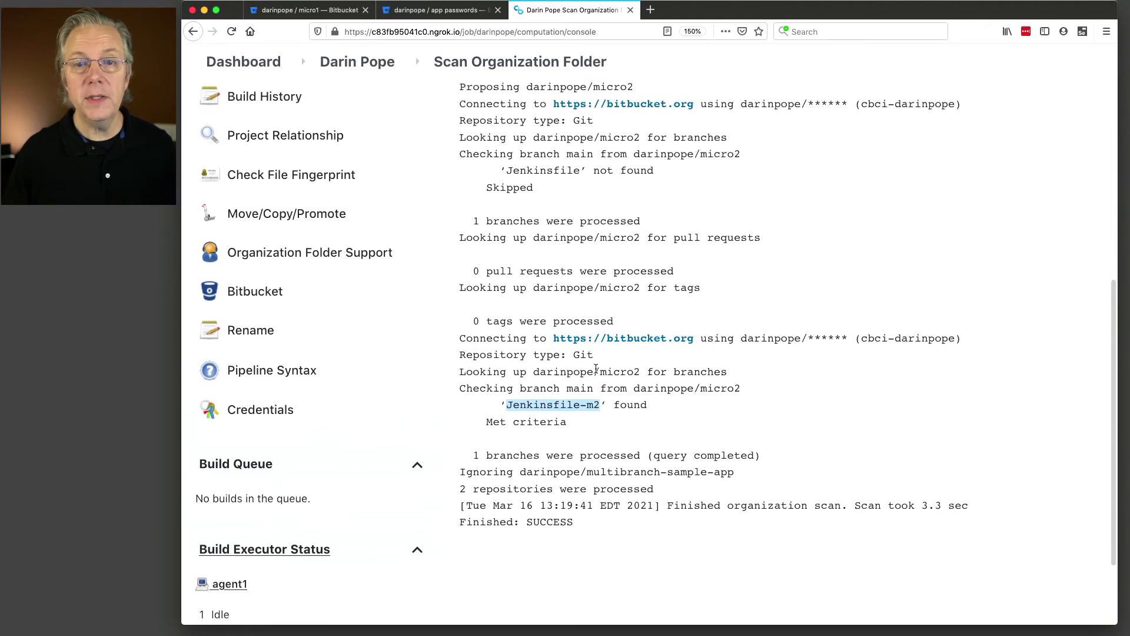
scroll(595, 370, up, 1)
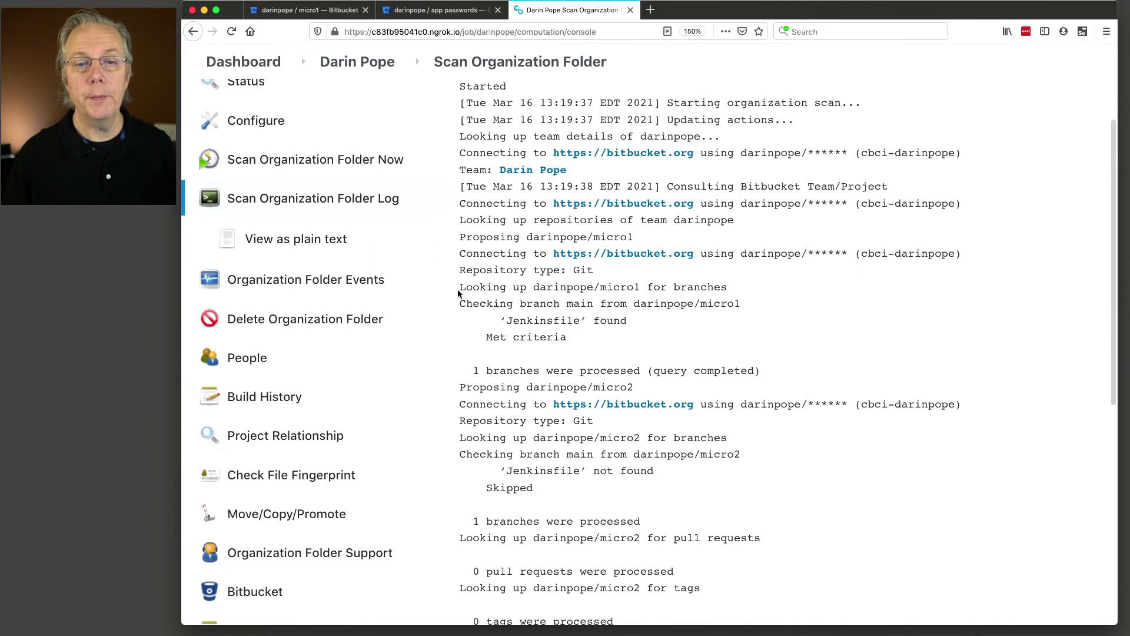
drag(461, 288, 752, 374)
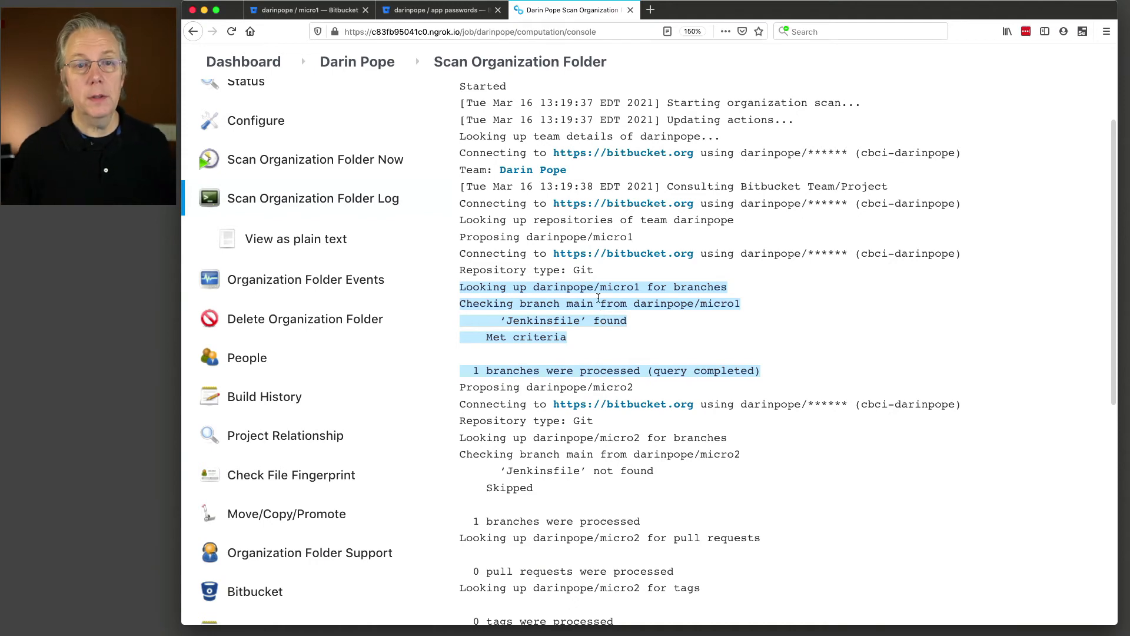
- Open micro2 main build #1's console, showing 'hello from Jenkinsfile-m2' and SUCCESS
click(364, 70)
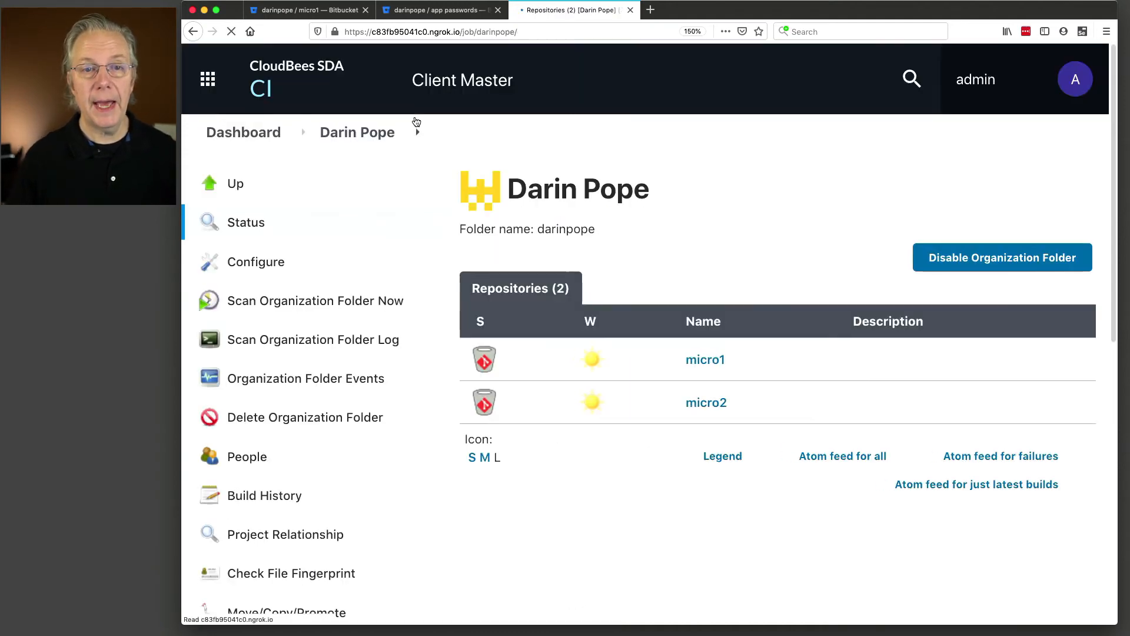
click(699, 405)
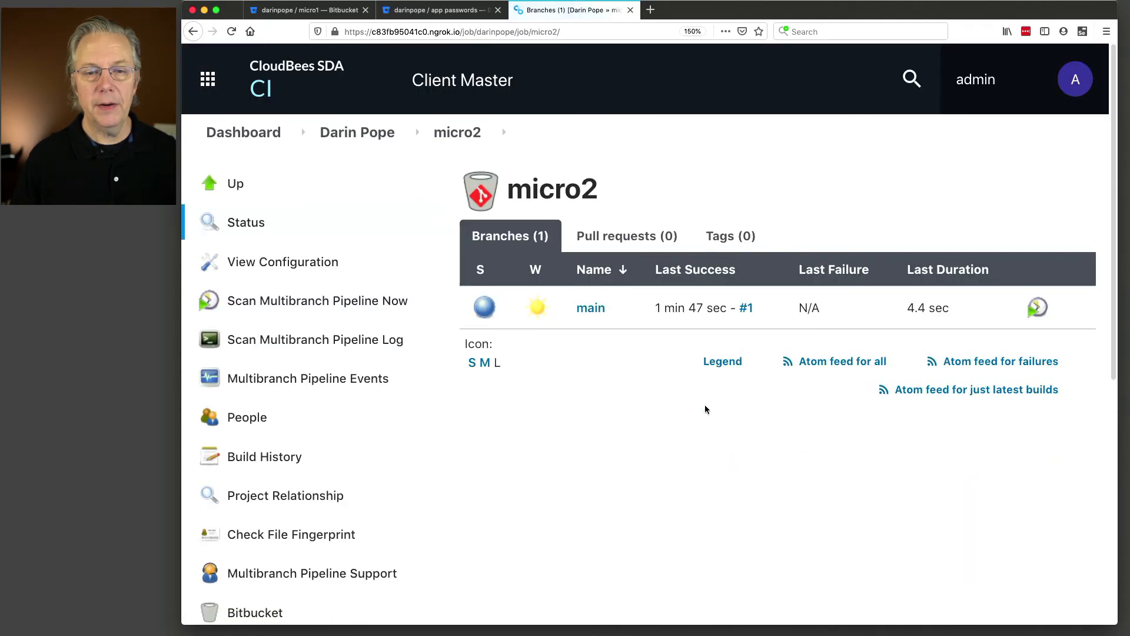
click(592, 308)
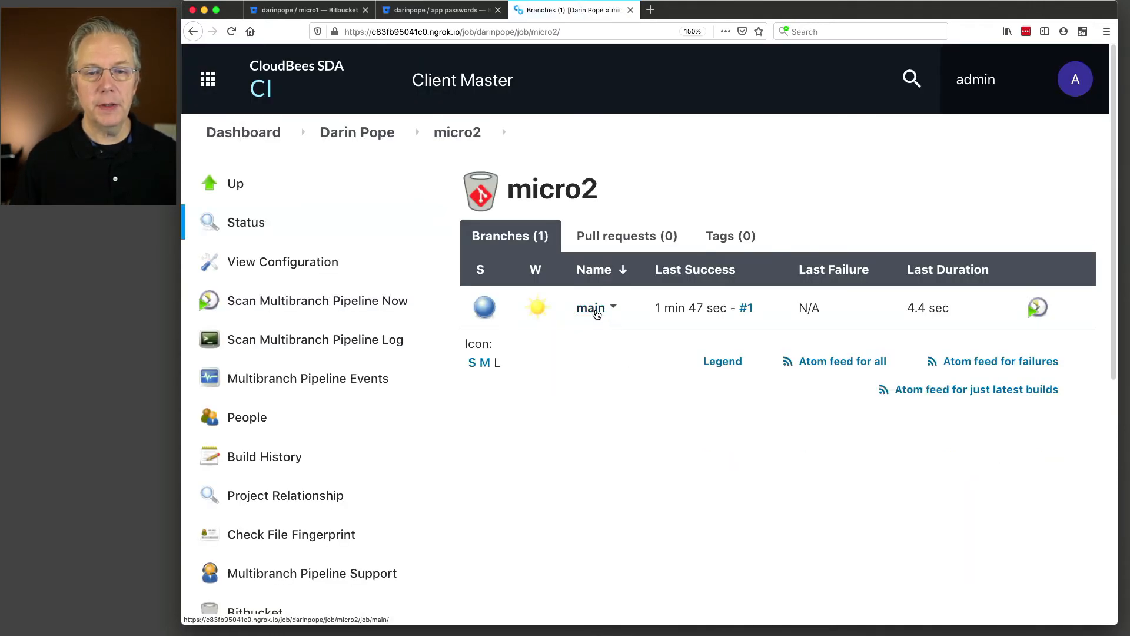
scroll(343, 263, down, 3)
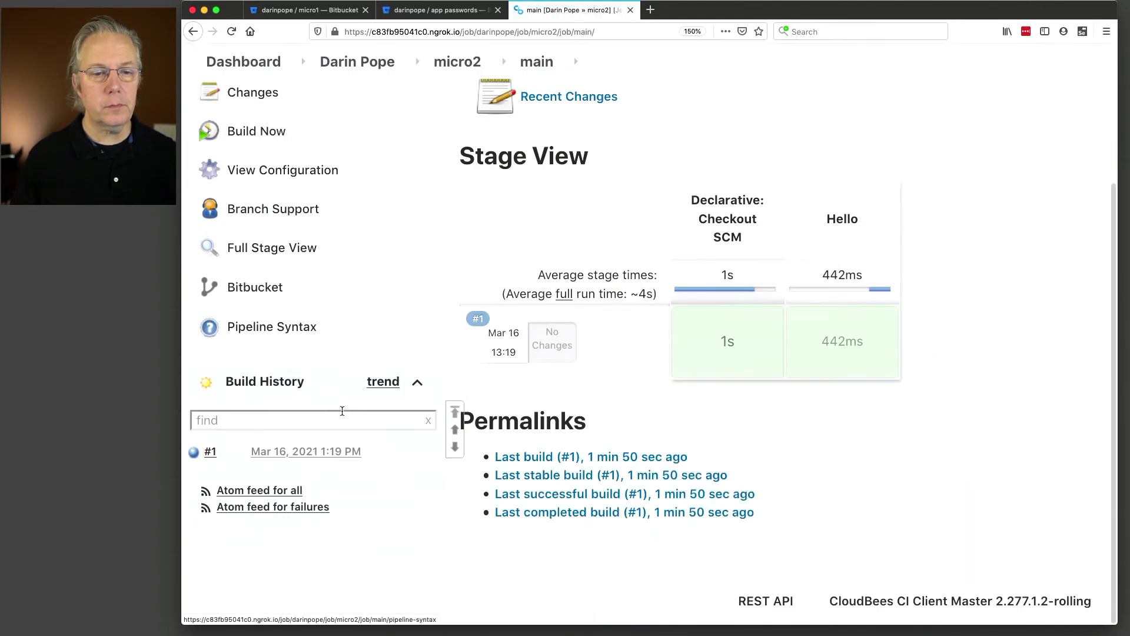
mouse_move(194, 452)
click(276, 479)
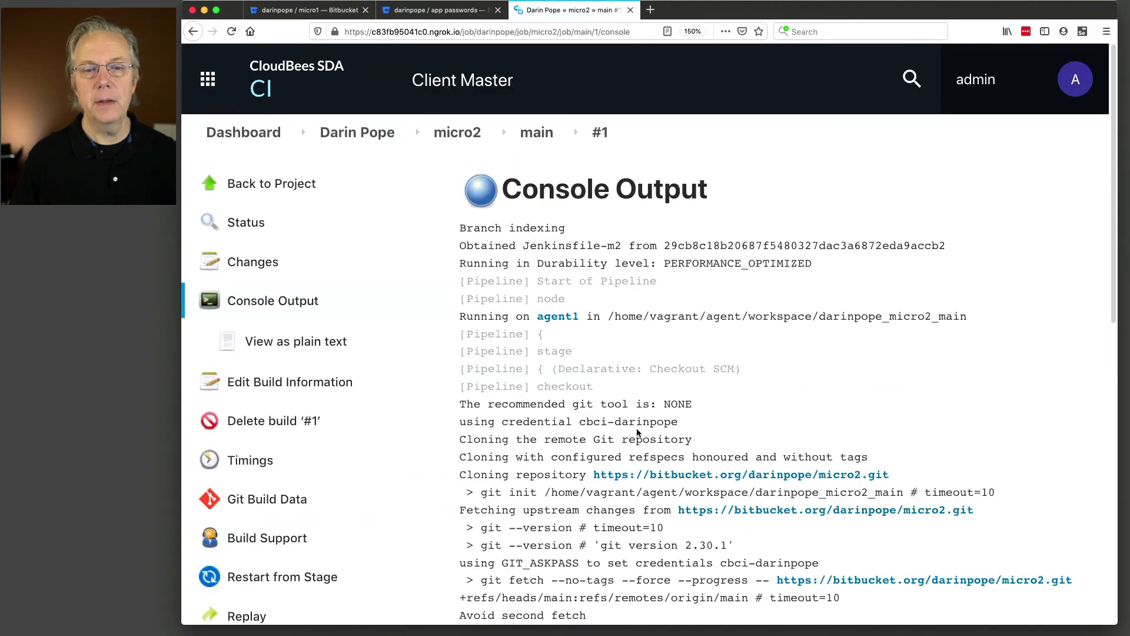
scroll(637, 433, down, 10)
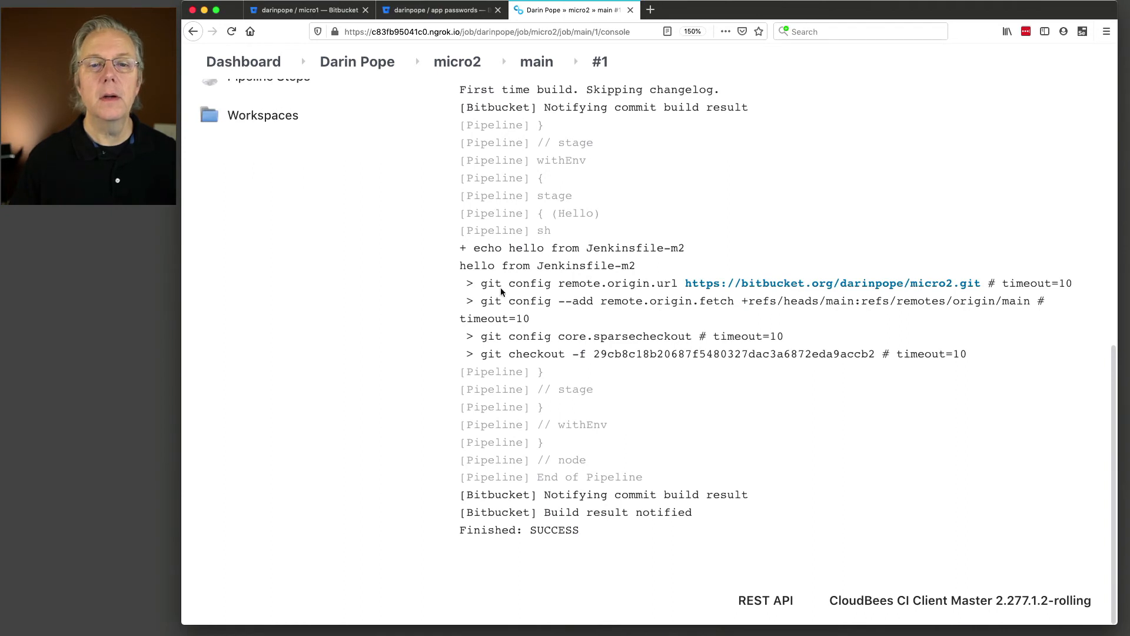
drag(462, 266, 643, 275)
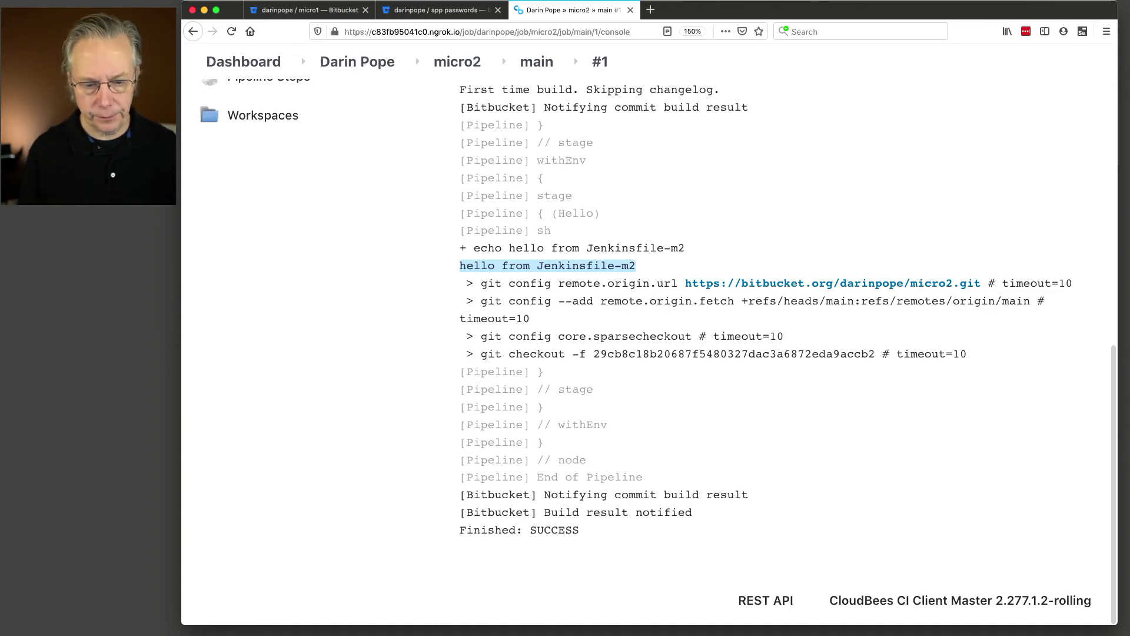
- Copy Jenkinsfile-m2 to a new Jenkinsfile in the micro2 repository
key(super+Tab)
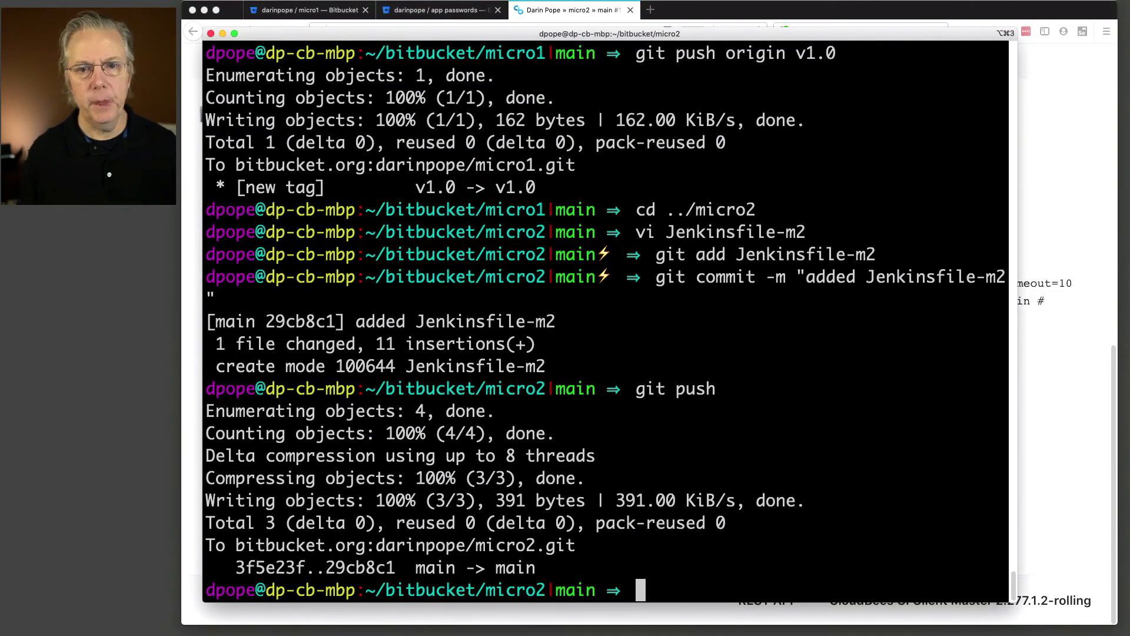
text(clear)
key(Return)
text(ll)
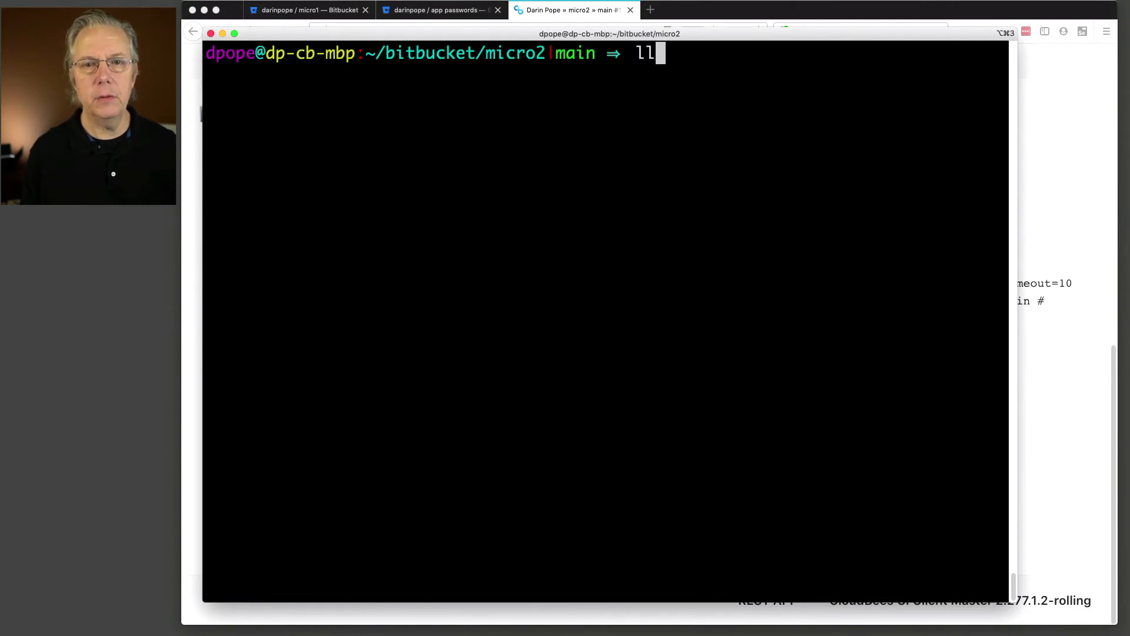
key(Return)
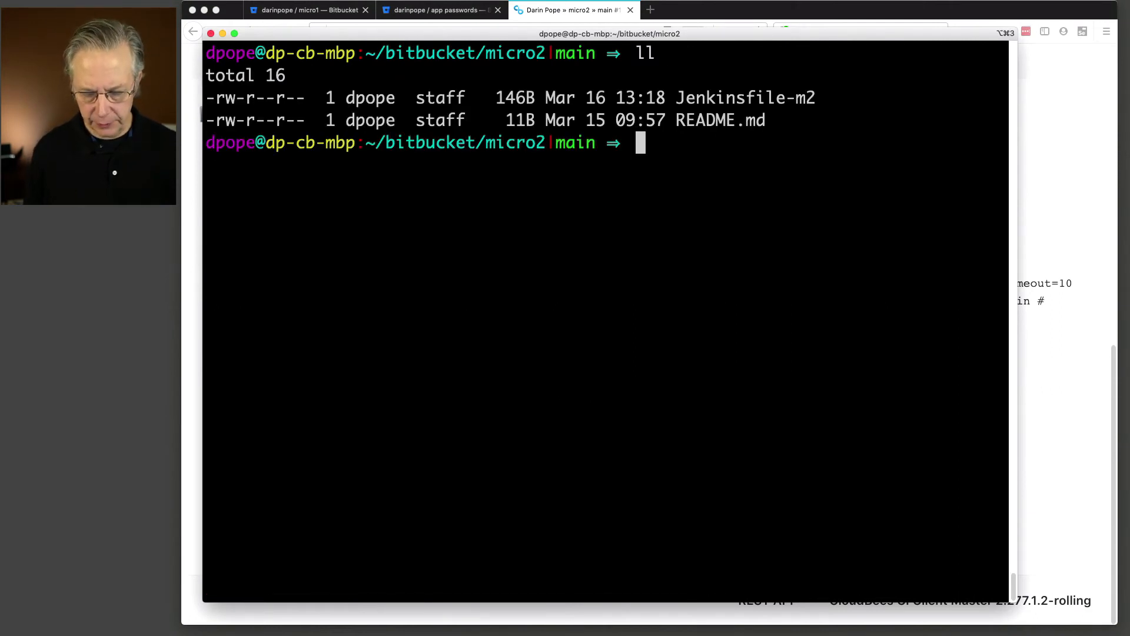
text(cp J)
key(Tab)
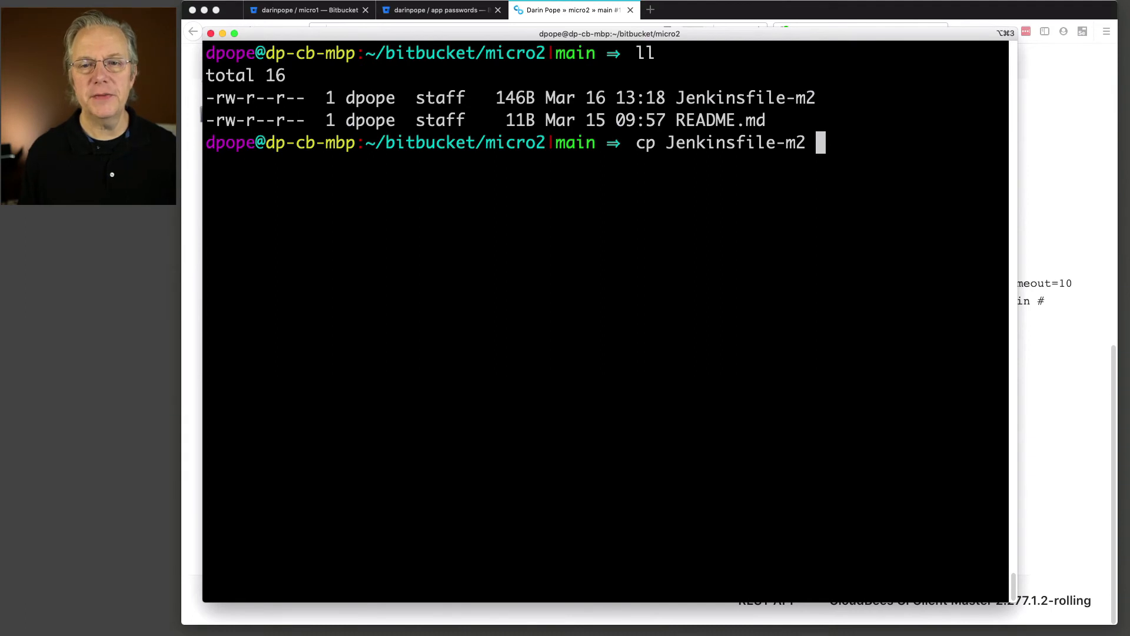
text(Je)
key(Tab)
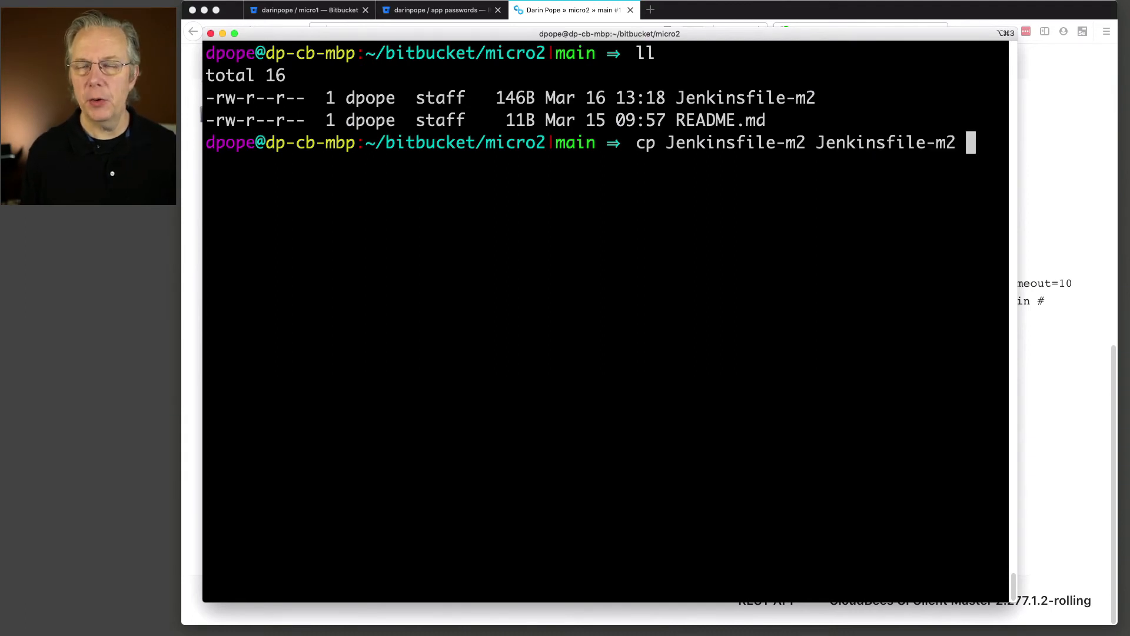
key(BackSpace)
key(BackSpace)
key(BackSpace)
key(BackSpace)
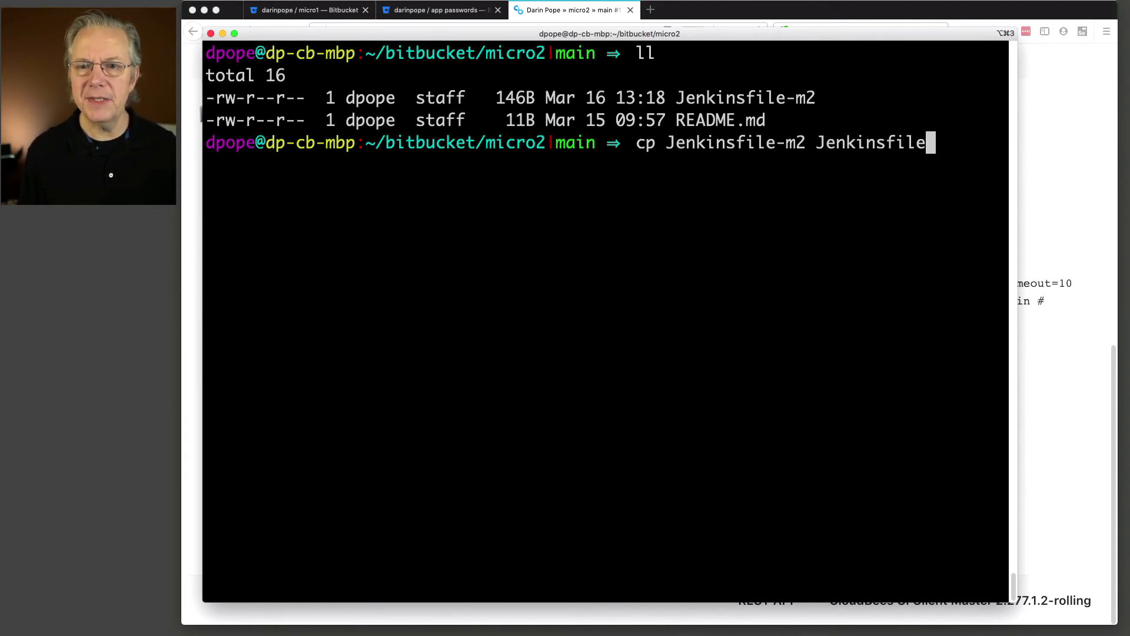
key(Return)
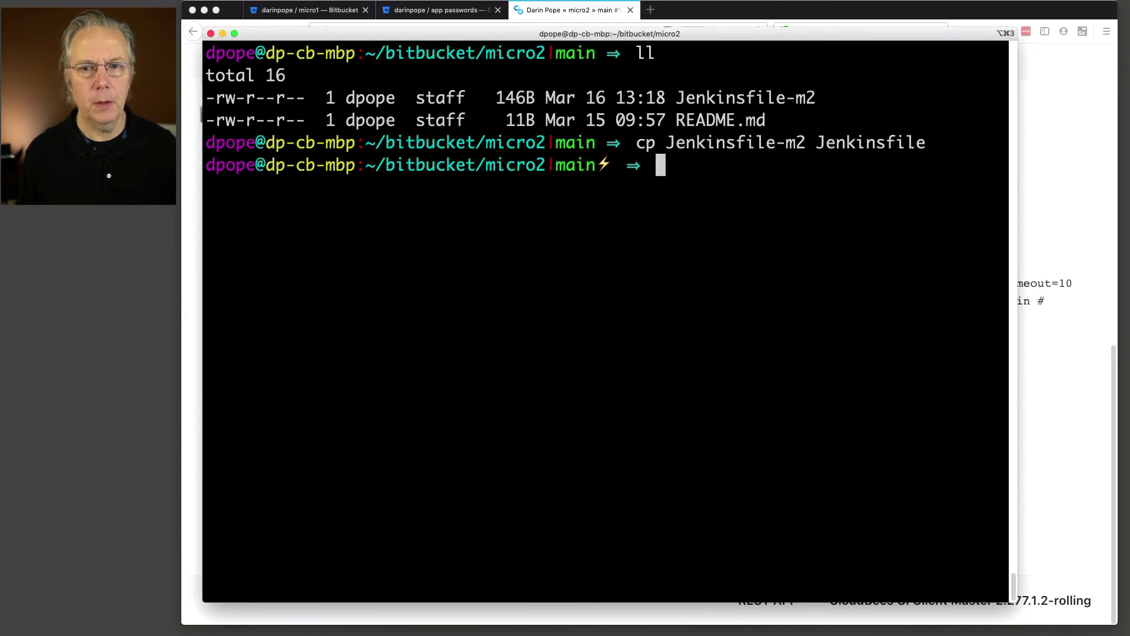
- Edit Jenkinsfile so its echo line reads 'hello from Jenkinsfile', then save with :wq
text(vi Jen)
key(Tab)
key(Return)
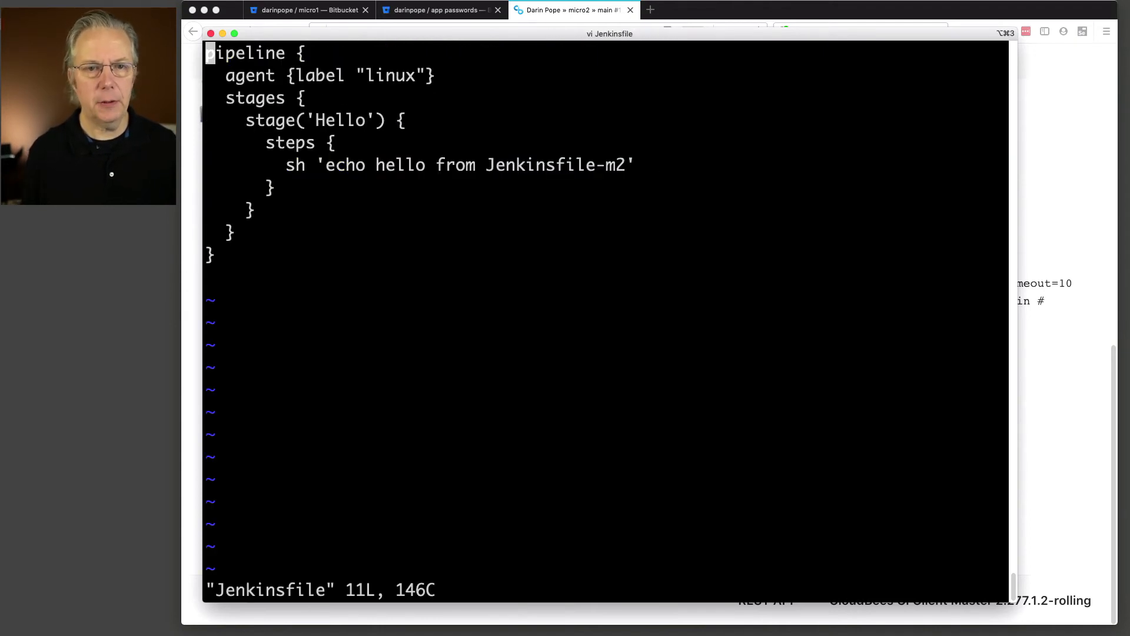
key(j)
key(j)
key(j)
key(j)
key(j)
key(shift+a)
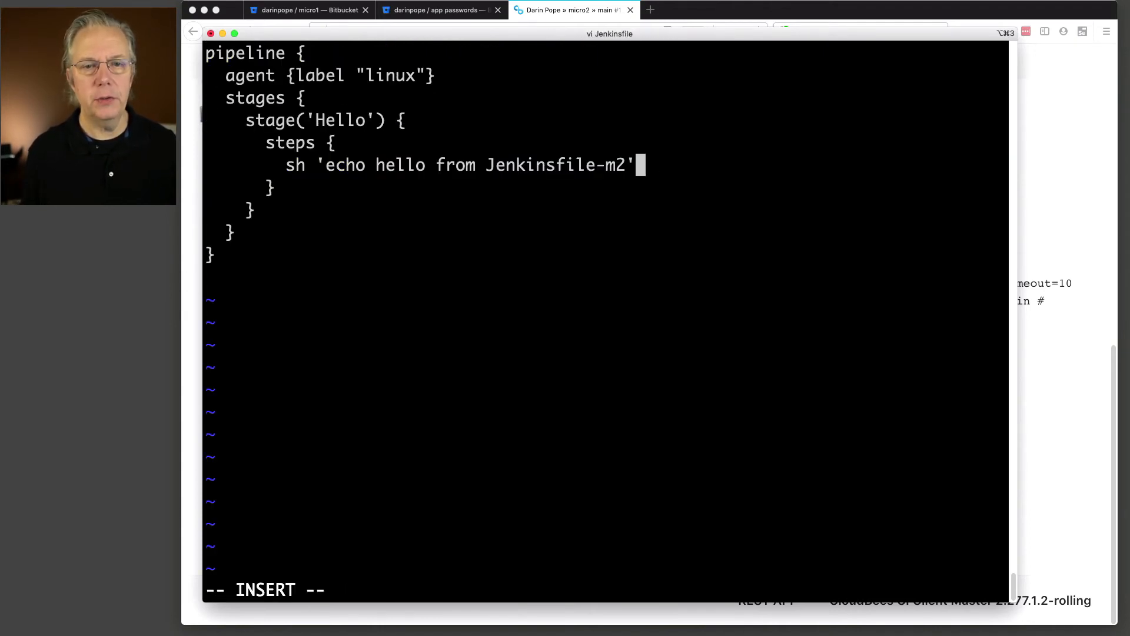
key(Escape)
key(shift+x)
key(shift+x)
key(shift+x)
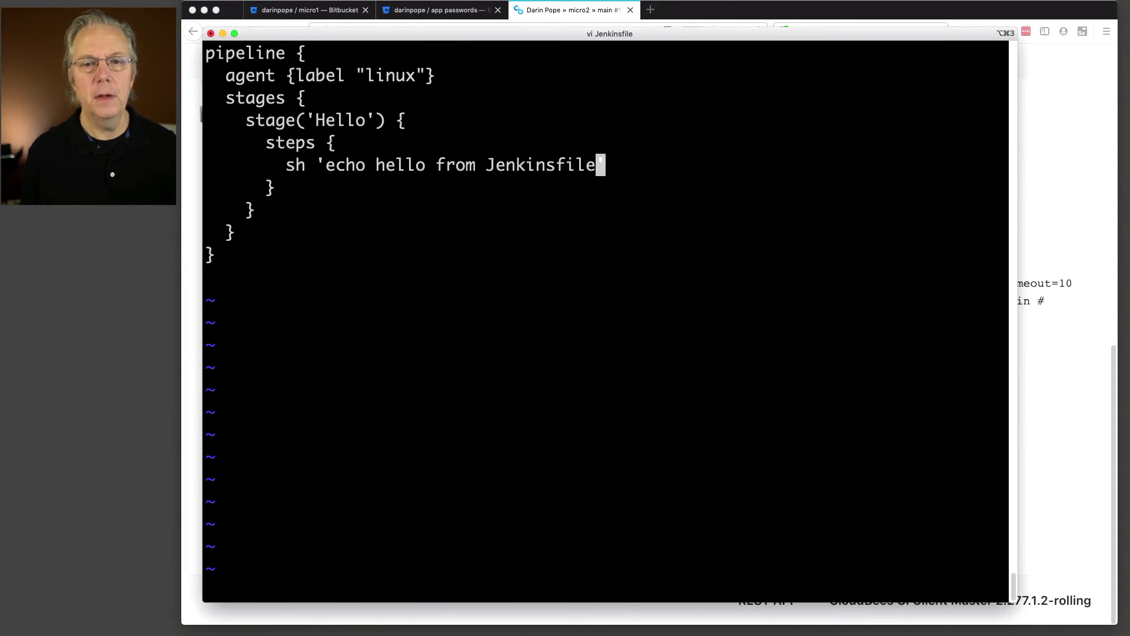
key(j)
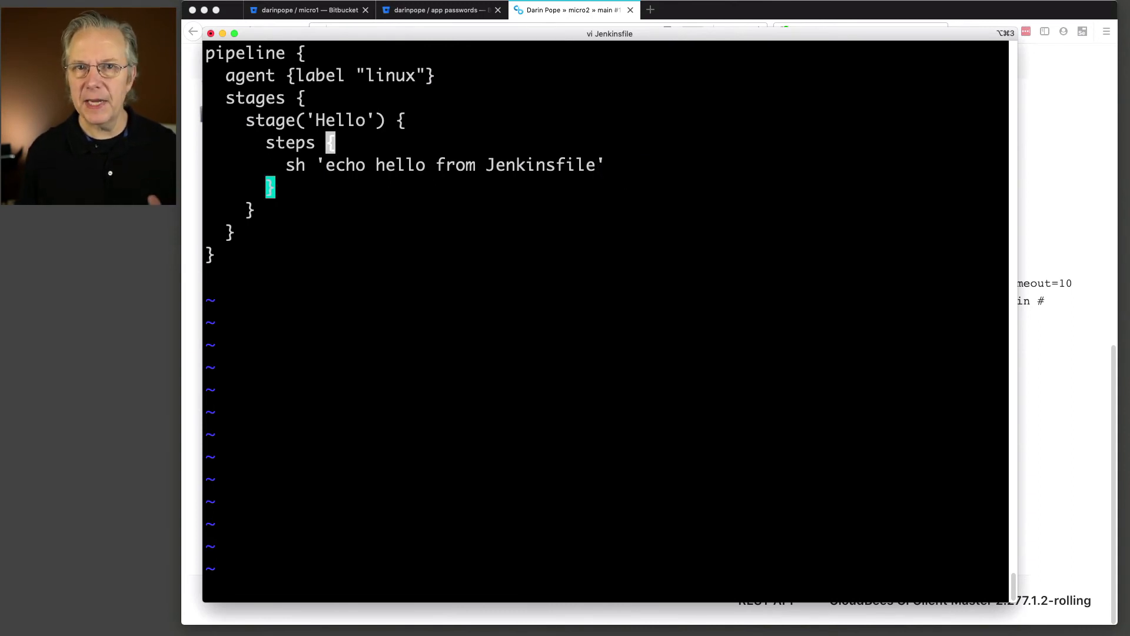
text(:wq)
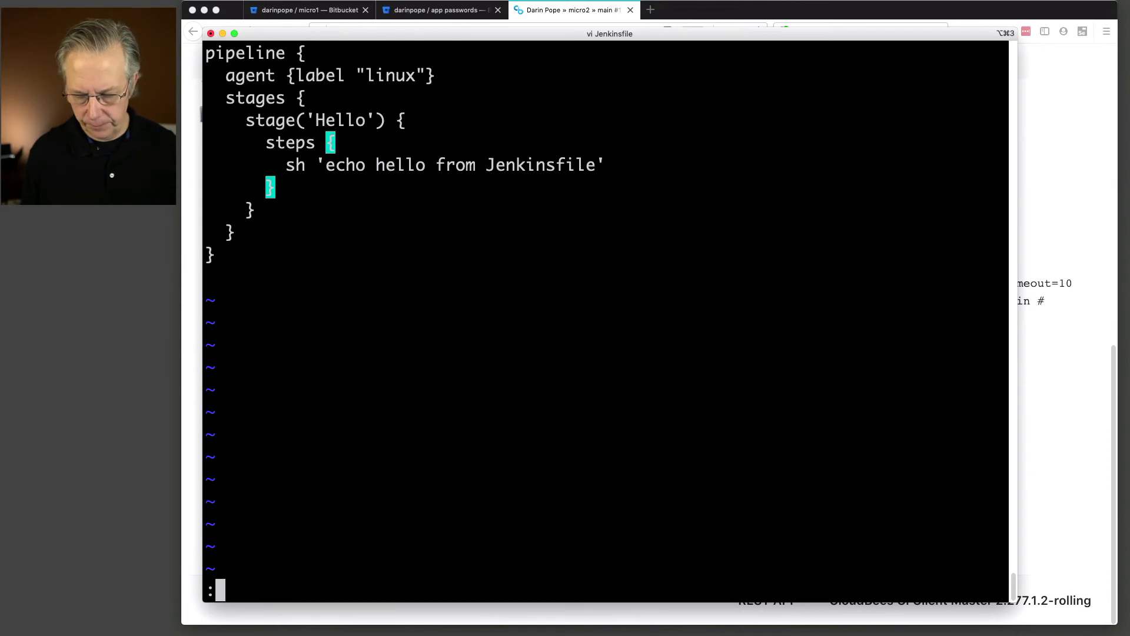
key(Return)
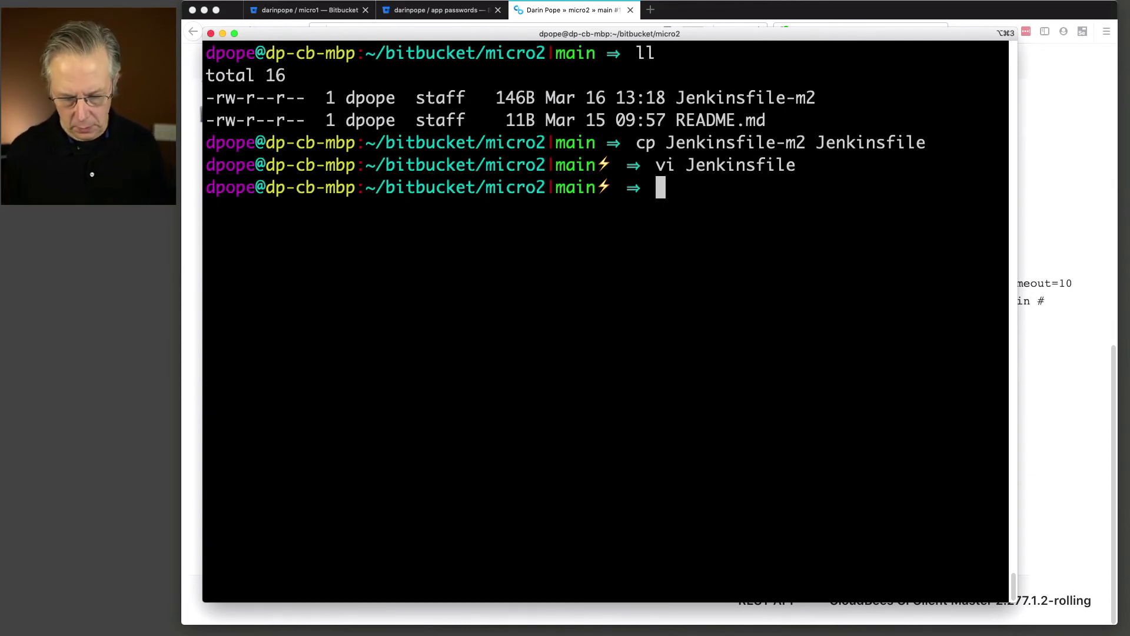
- Stage and commit the new Jenkinsfile with the message 'added Jenkinsfile'
text(ll)
key(Return)
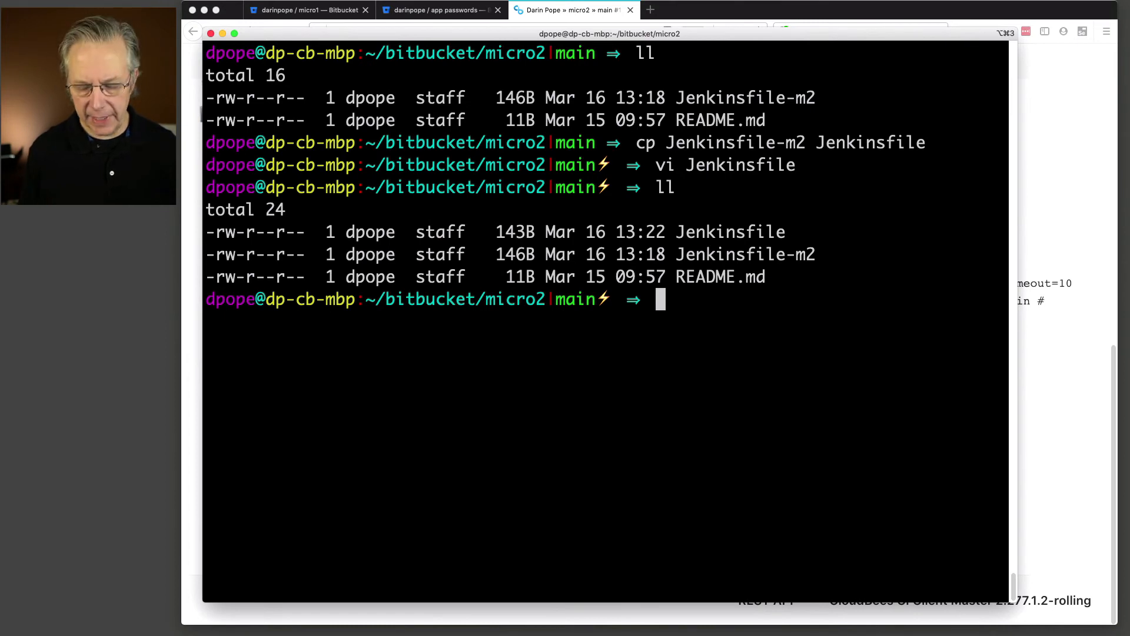
text(git addd)
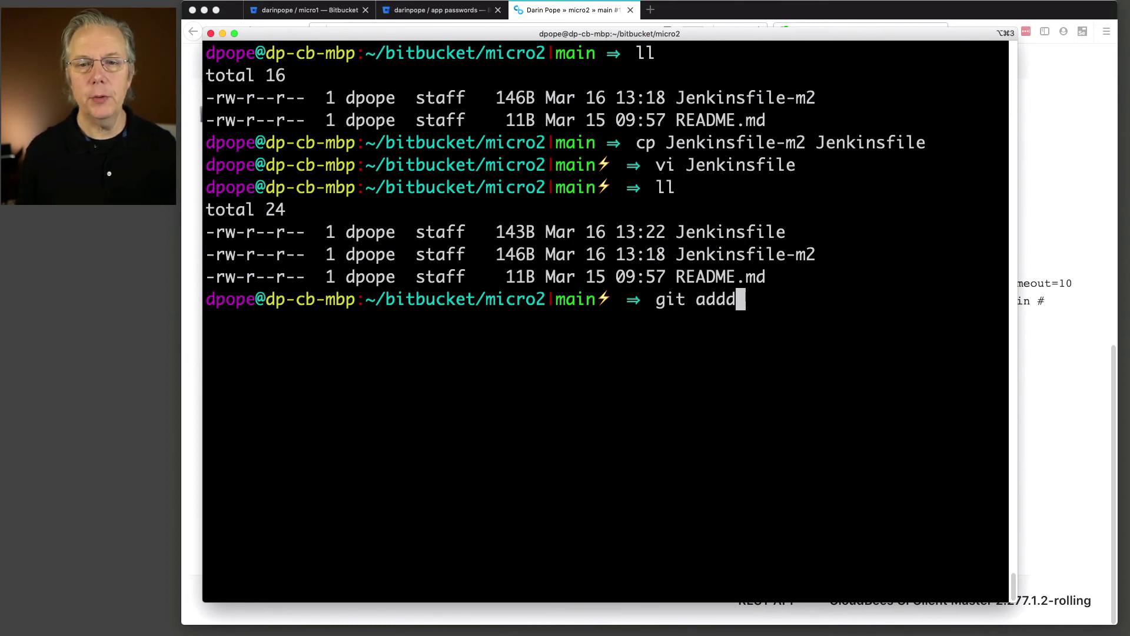
text(Je)
key(Tab)
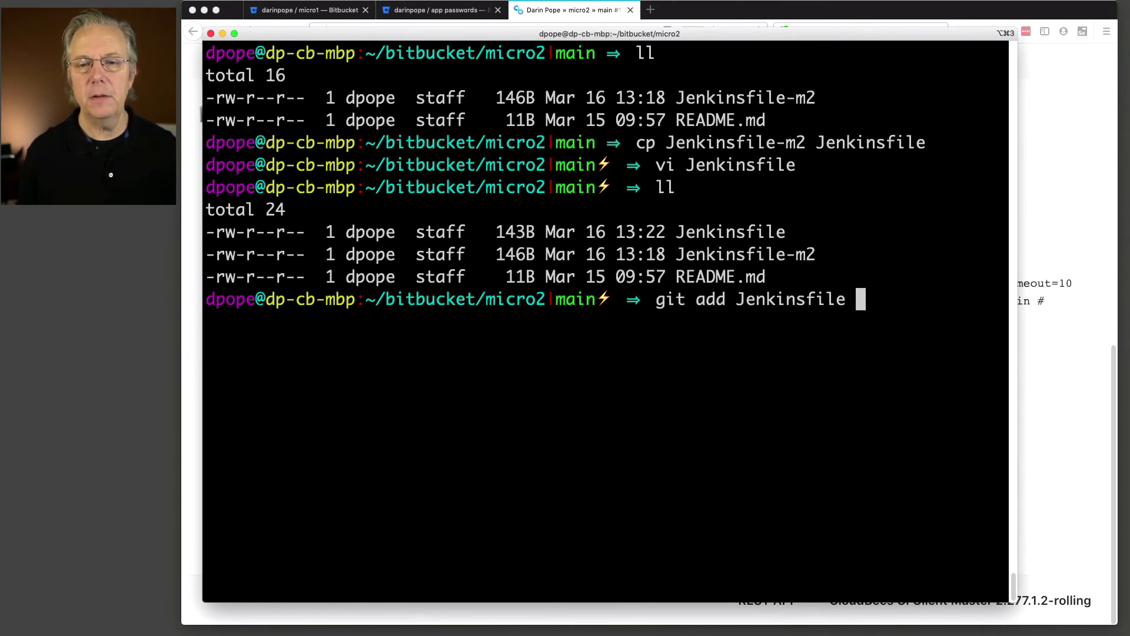
key(Return)
text(git )
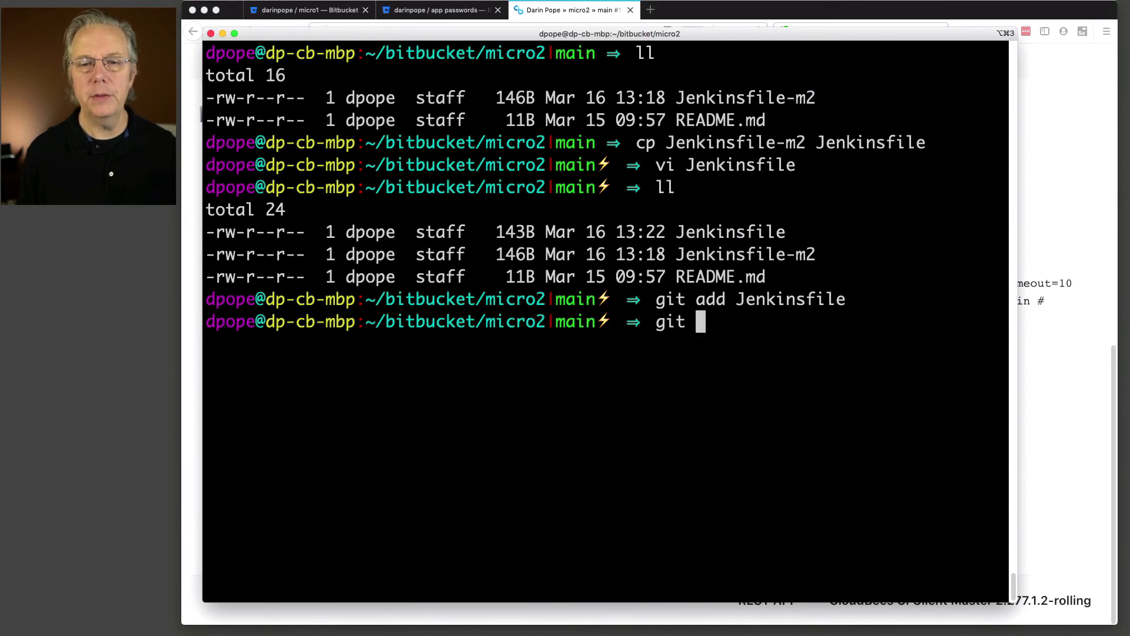
text(commit -m "ad)
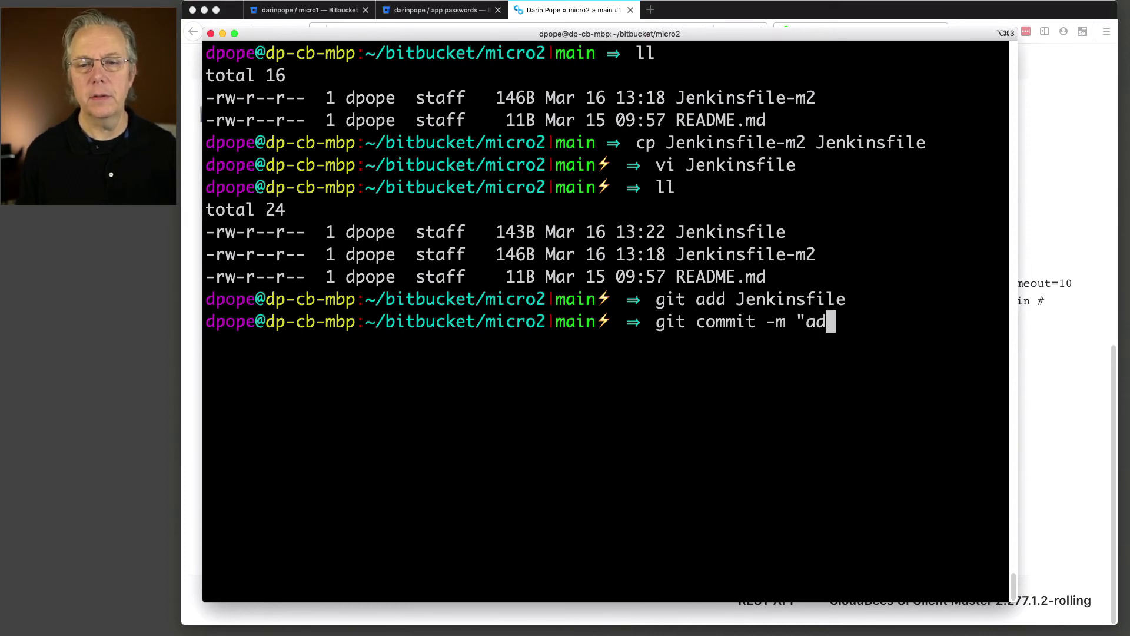
text(ded Jenkinsfile")
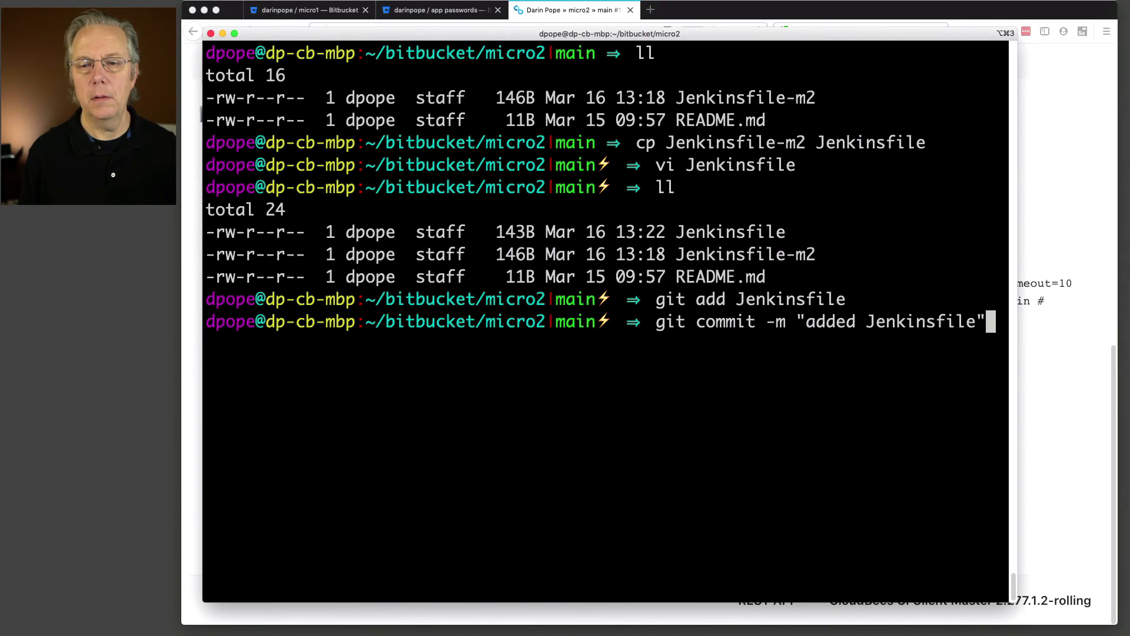
key(Return)
- Push the commit to micro2 main on Bitbucket and list the folder's files
text(git push)
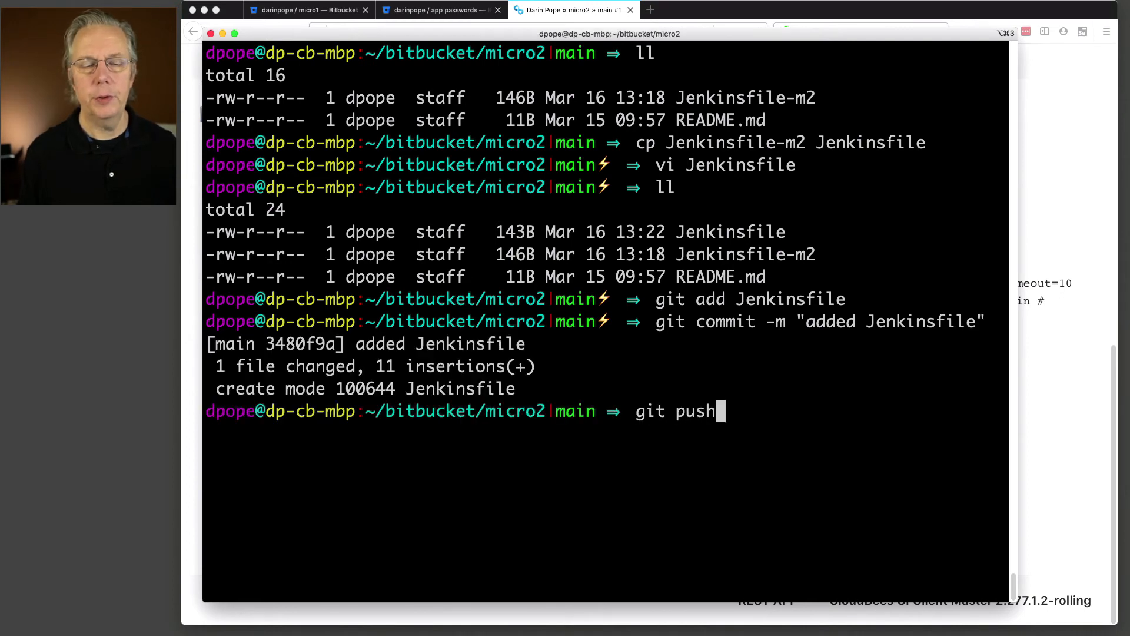
key(Return)
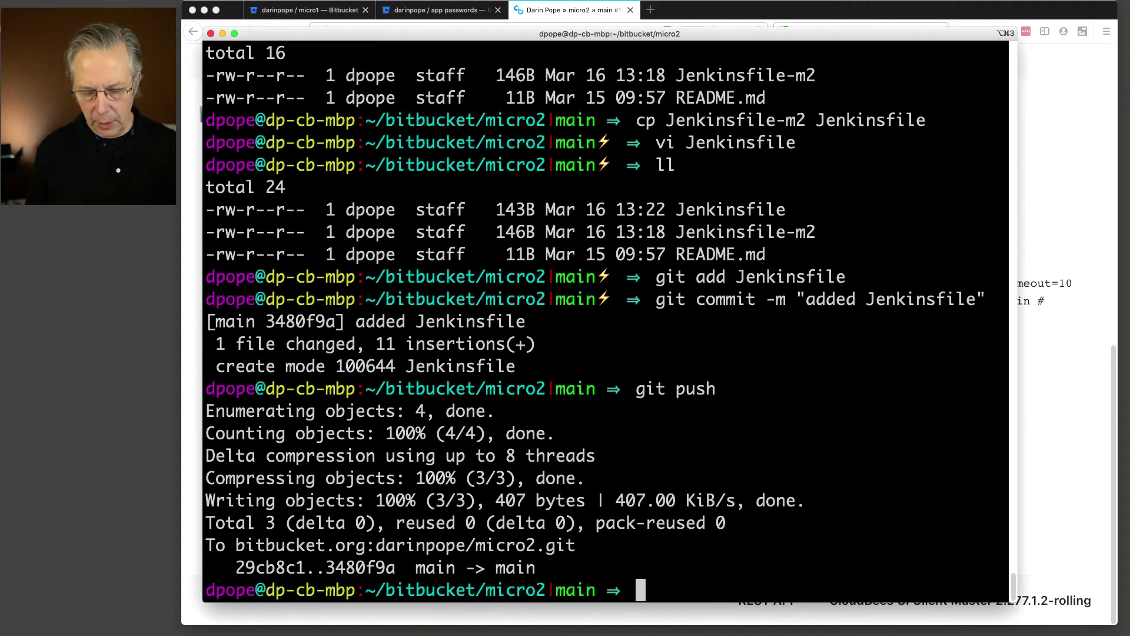
text(ll)
key(Return)
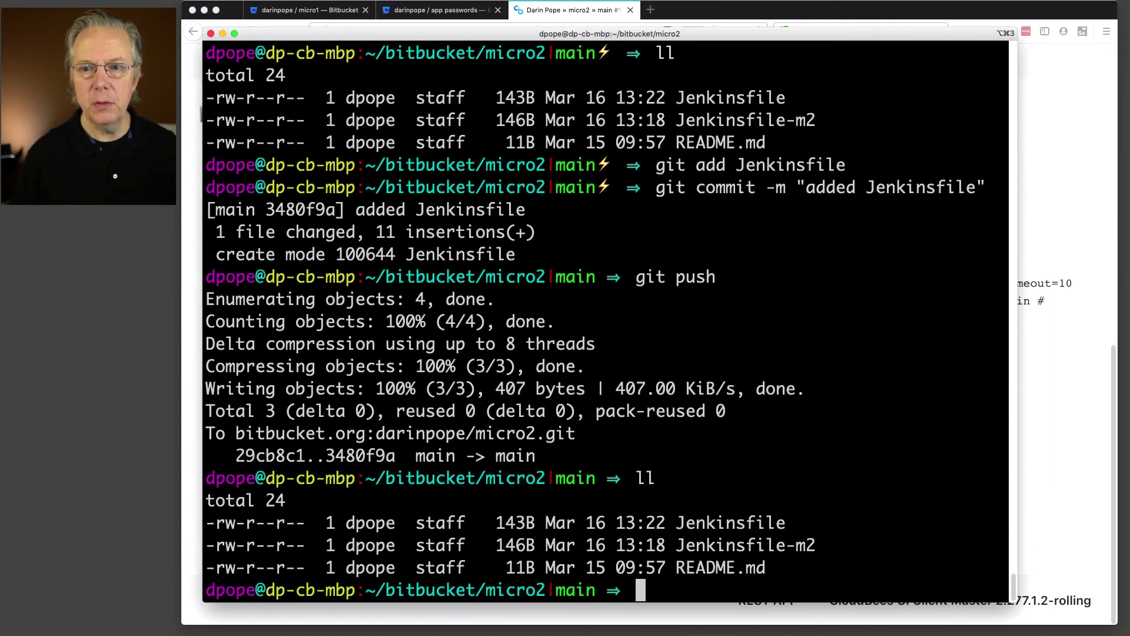
- Open micro2 main build #2's console, which still obtained Jenkinsfile-m2
click(1056, 458)
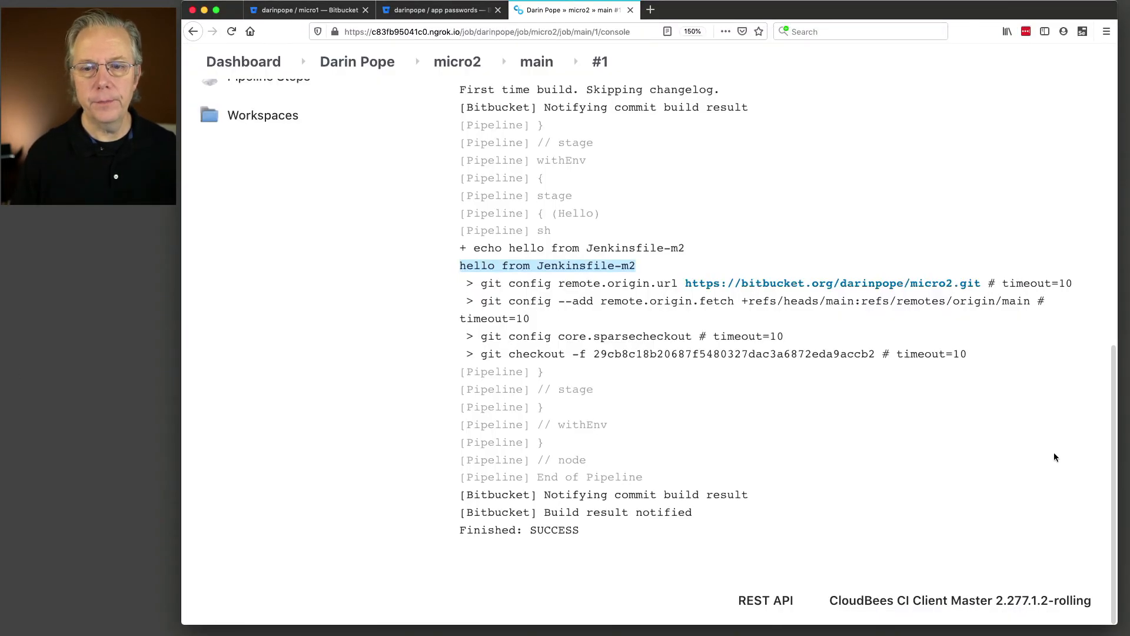
click(472, 65)
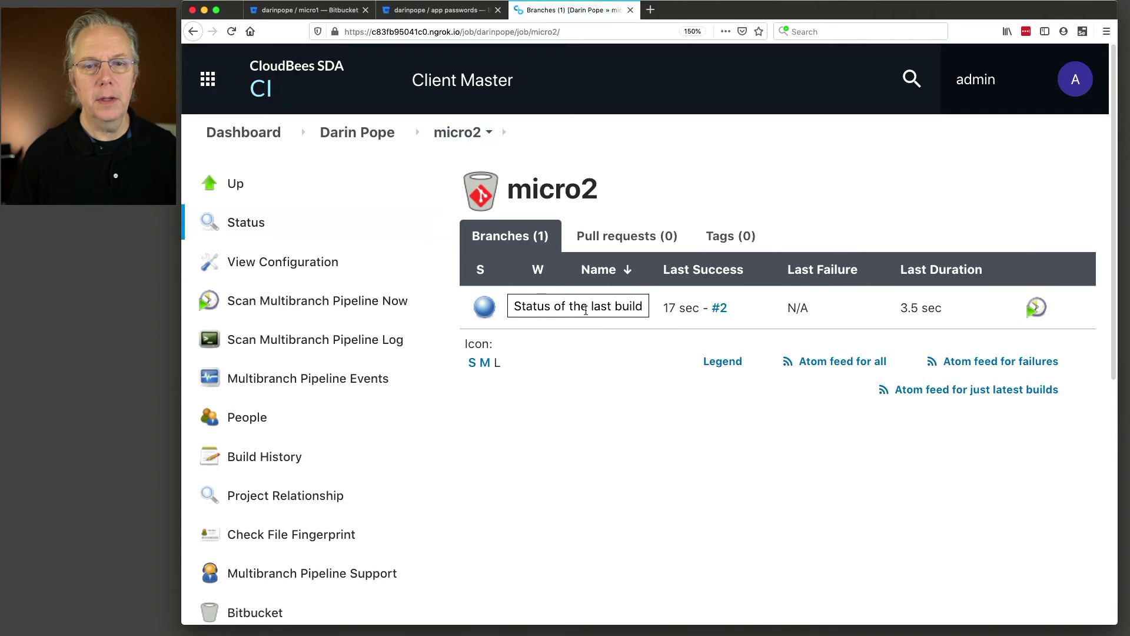
click(599, 309)
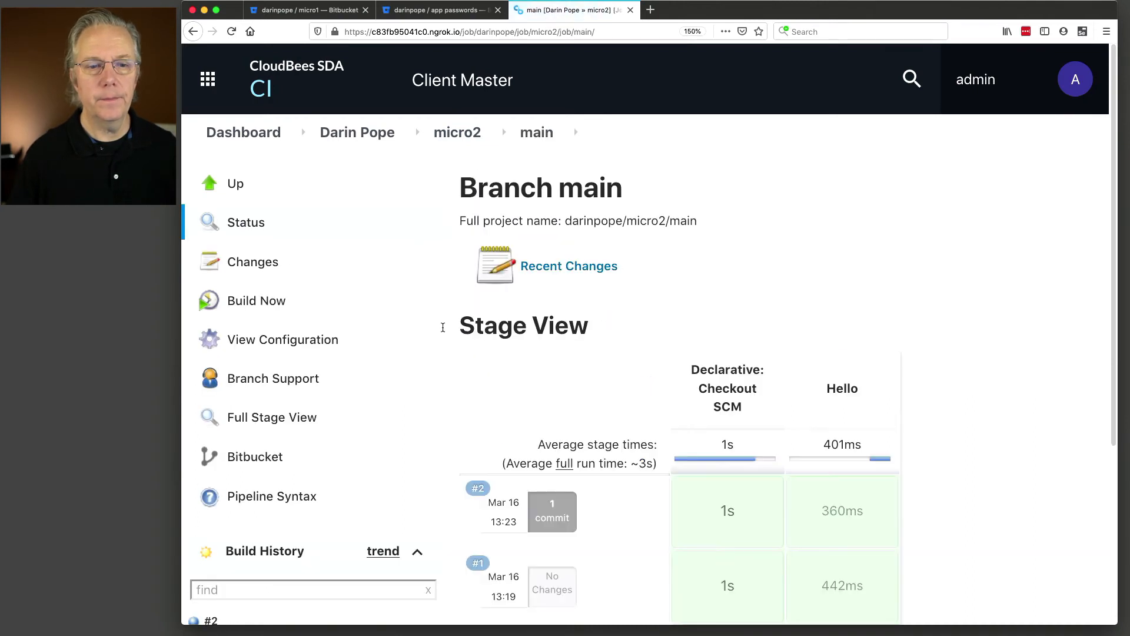
scroll(353, 372, down, 5)
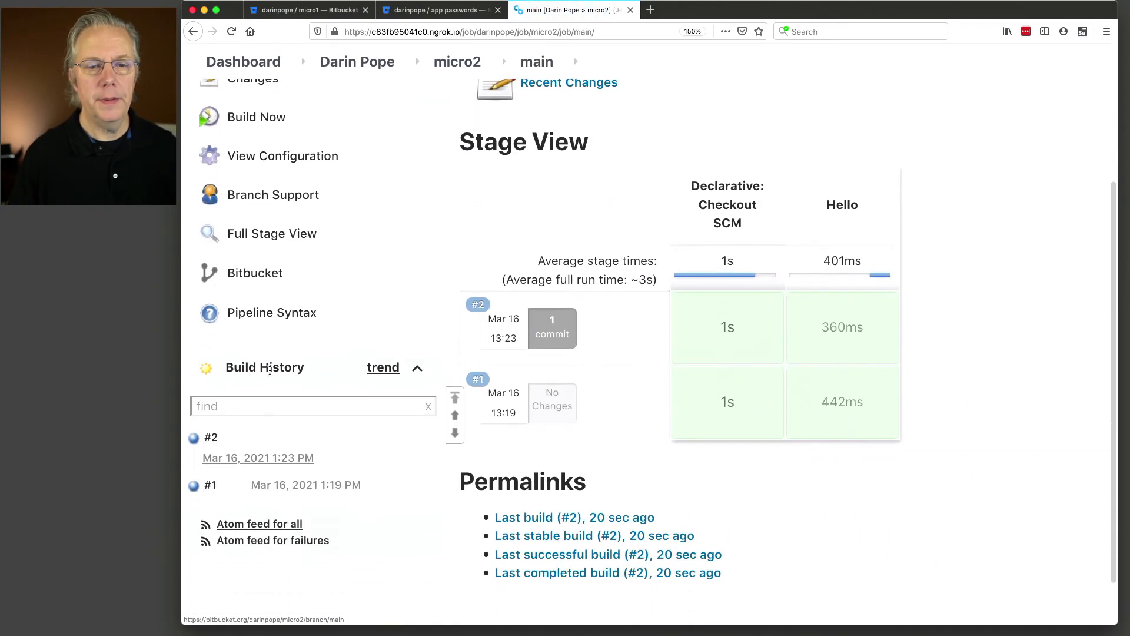
click(193, 439)
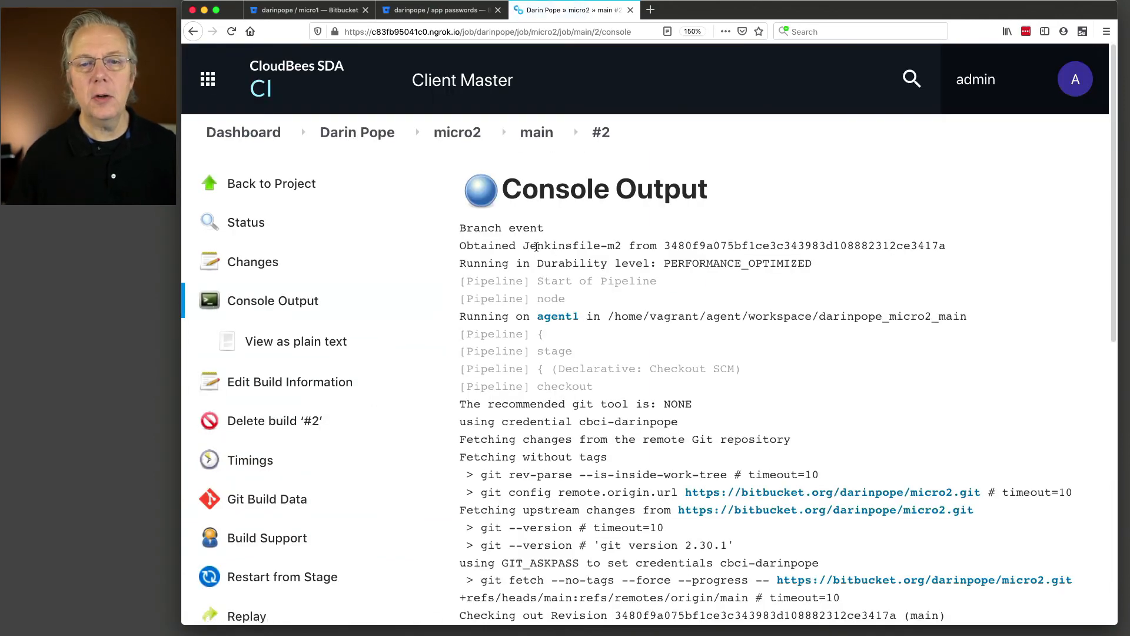
drag(524, 246, 622, 249)
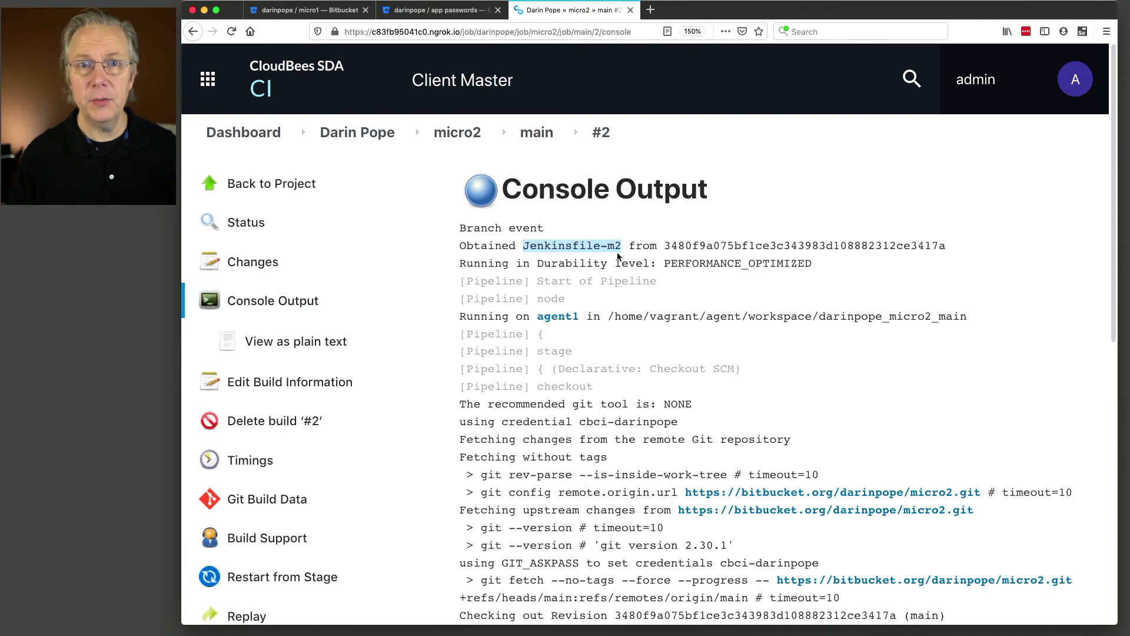
- Open the Darin Pope folder's scan log and find micro2 main matched via Jenkinsfile-m2
click(344, 132)
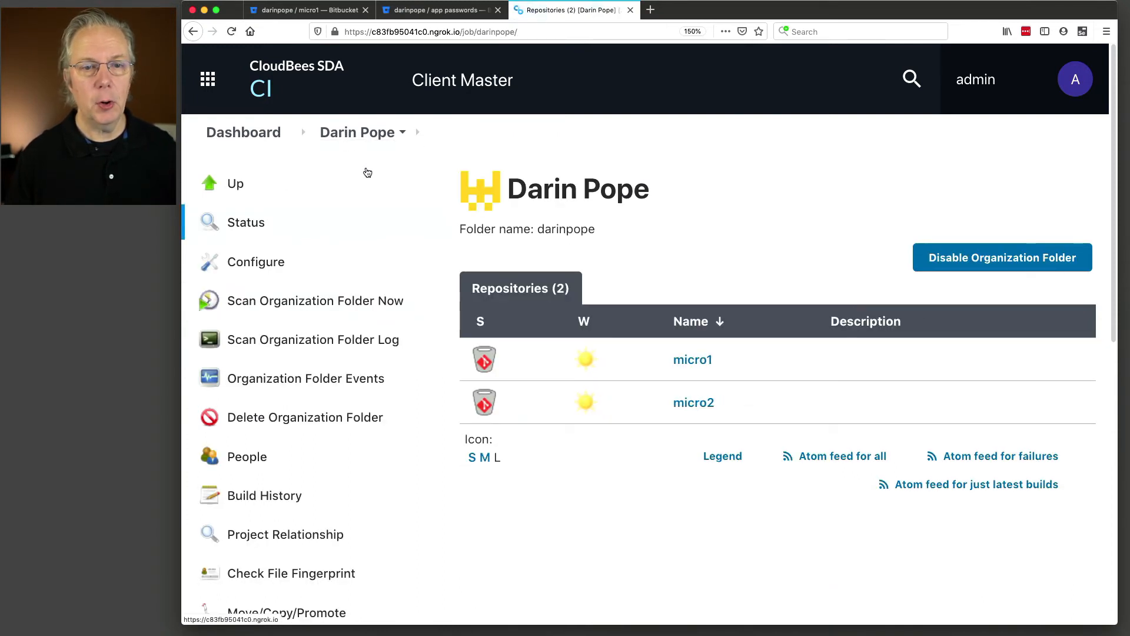
click(380, 346)
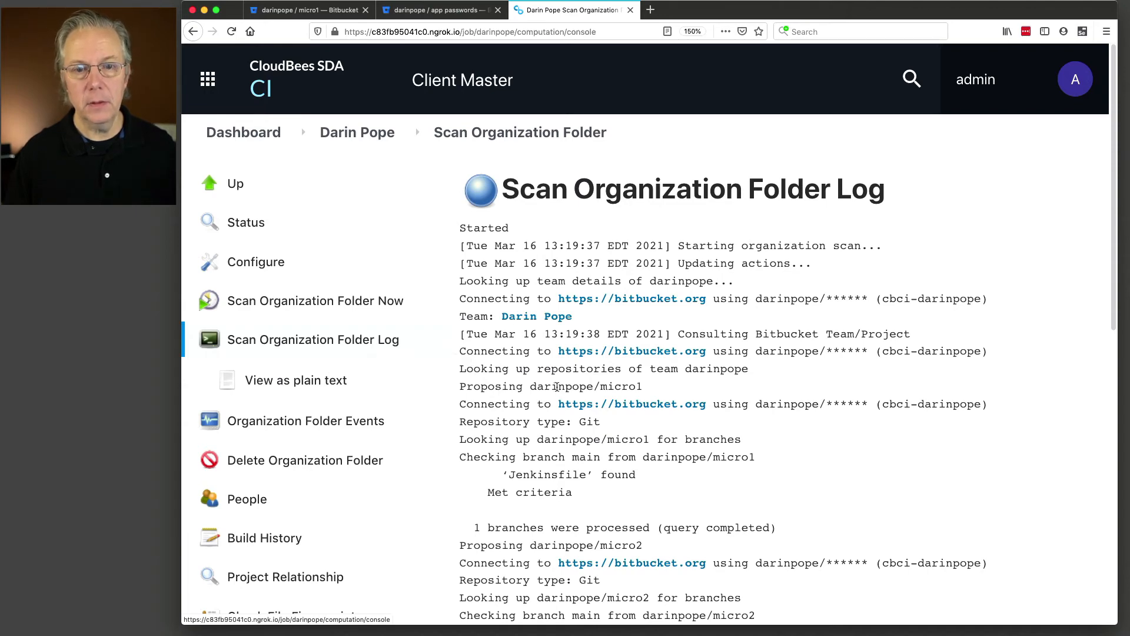
scroll(606, 402, down, 2)
scroll(606, 402, down, 6)
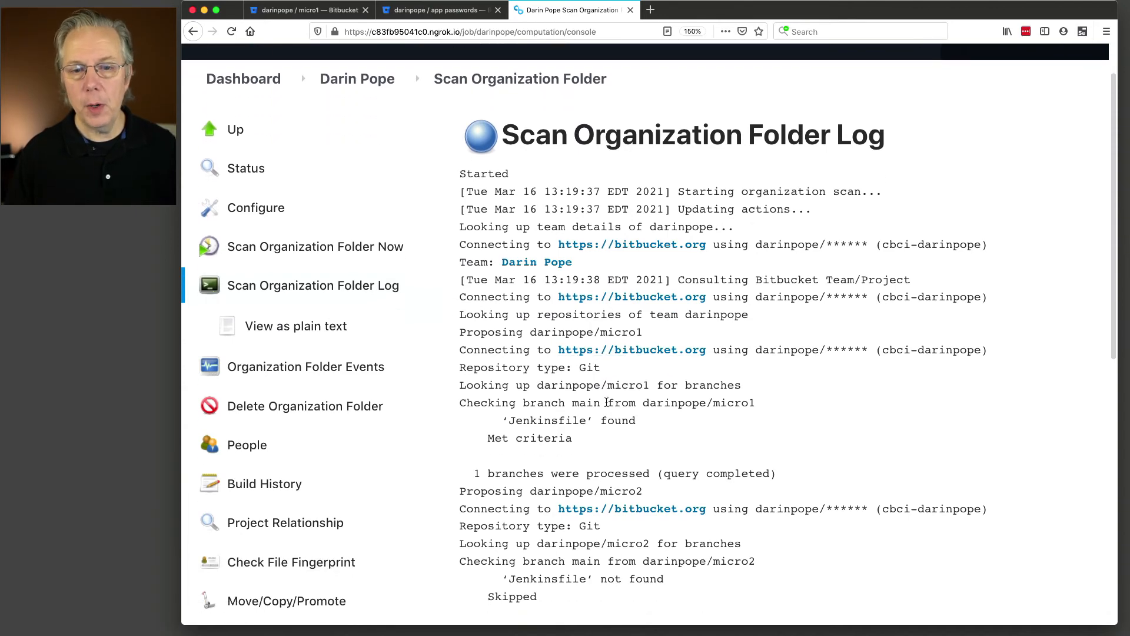
scroll(606, 404, down, 8)
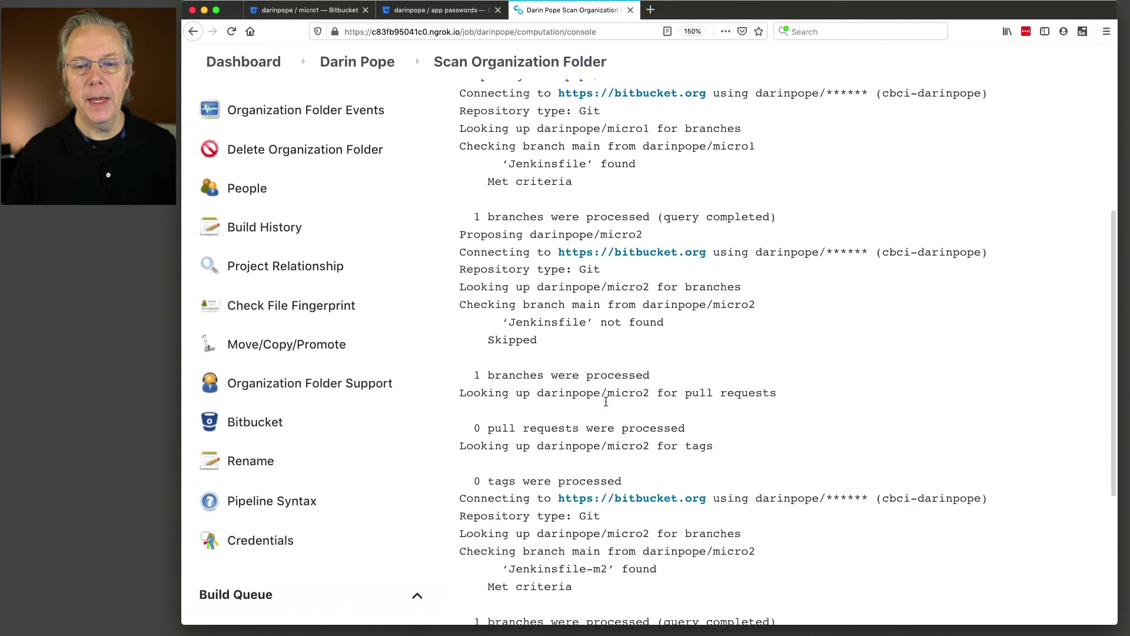
scroll(606, 404, down, 7)
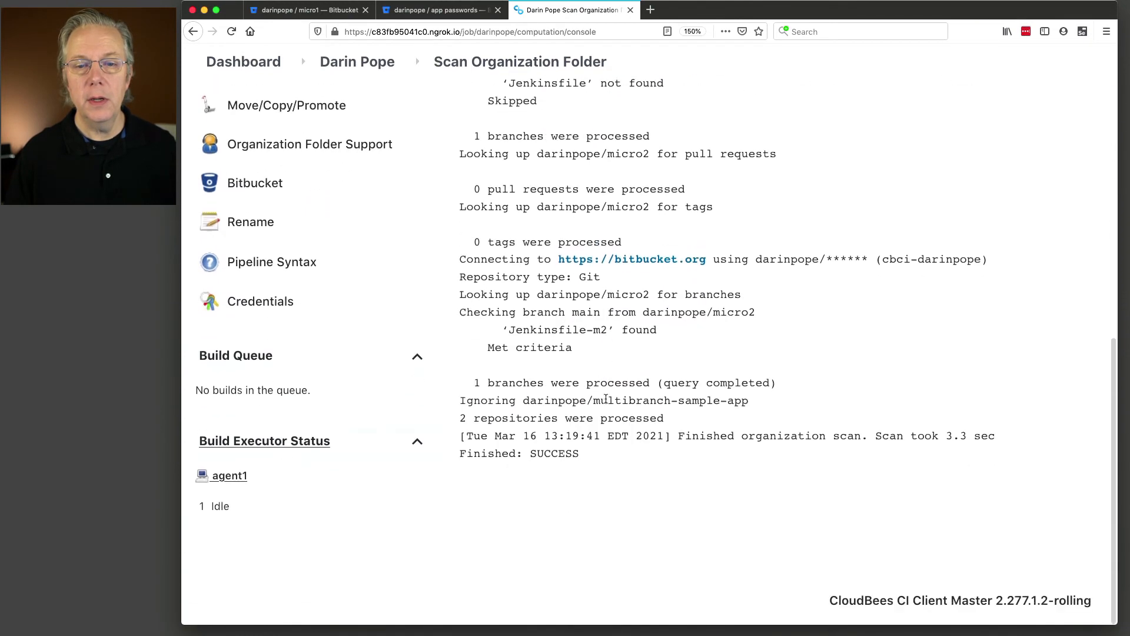
drag(505, 329, 672, 331)
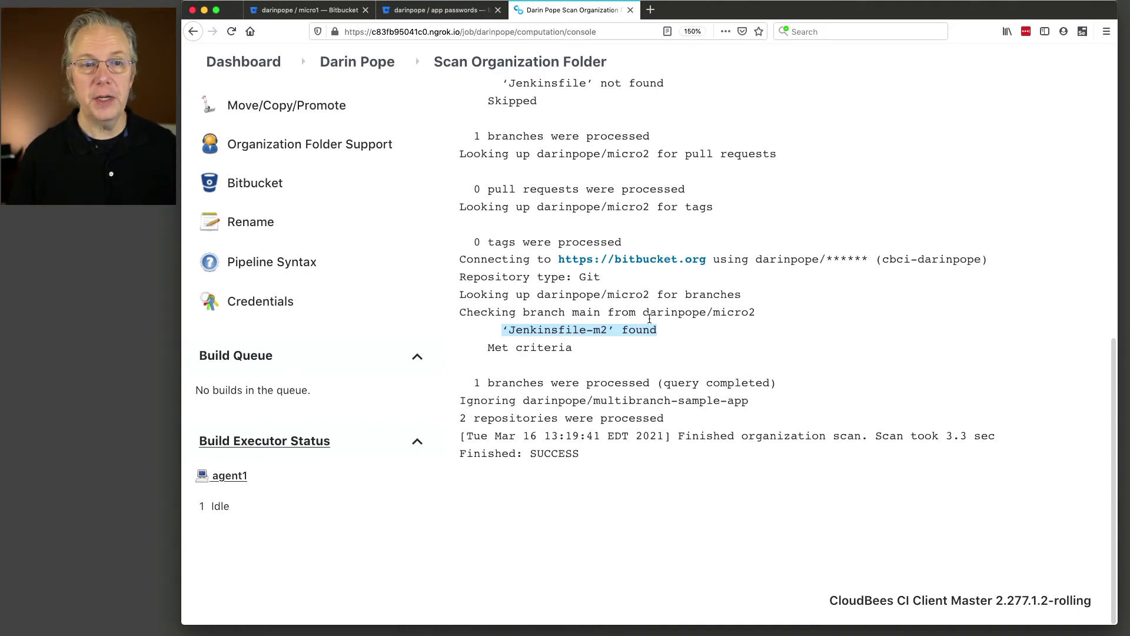
scroll(592, 381, up, 10)
scroll(592, 381, up, 5)
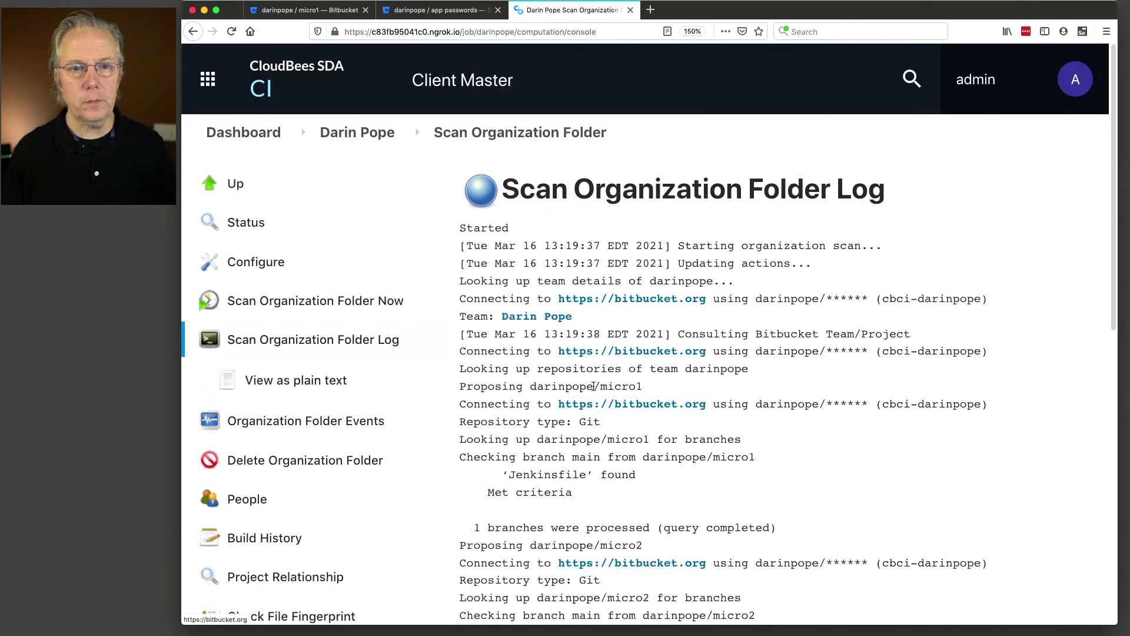
- Review micro2's entries in the existing Darin Pope organization scan log
click(370, 140)
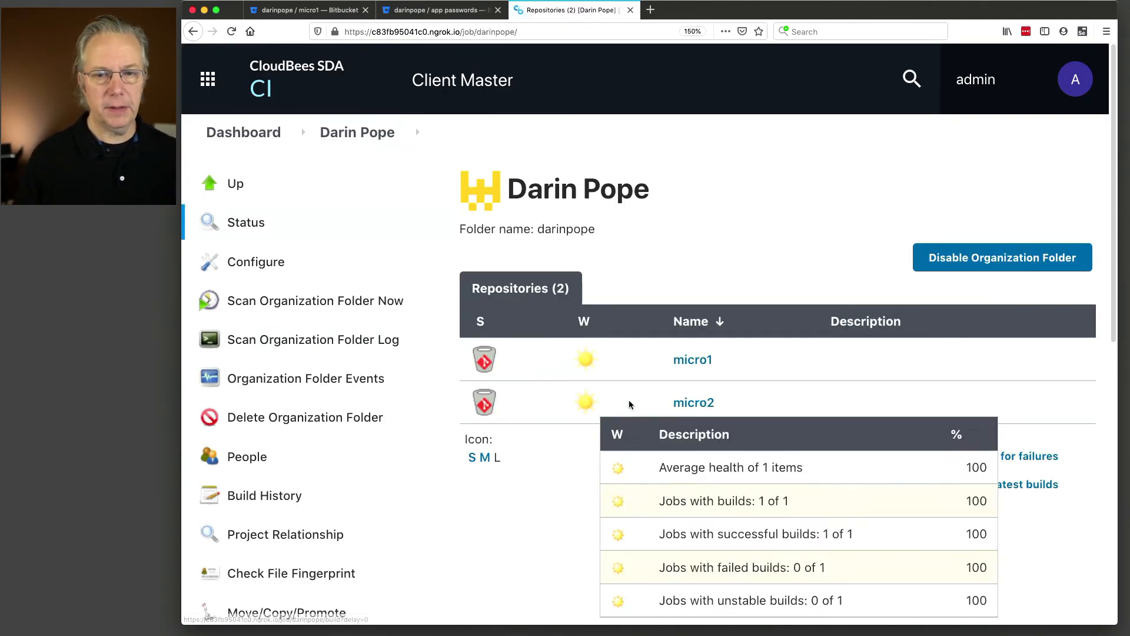
click(339, 339)
scroll(567, 414, down, 7)
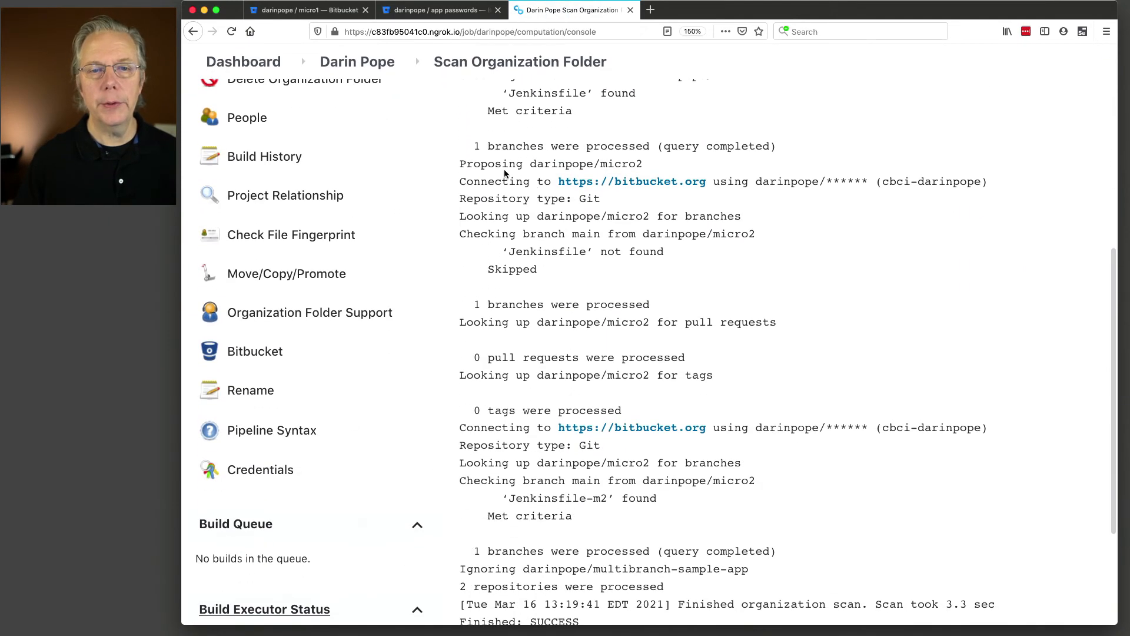
drag(458, 164, 798, 554)
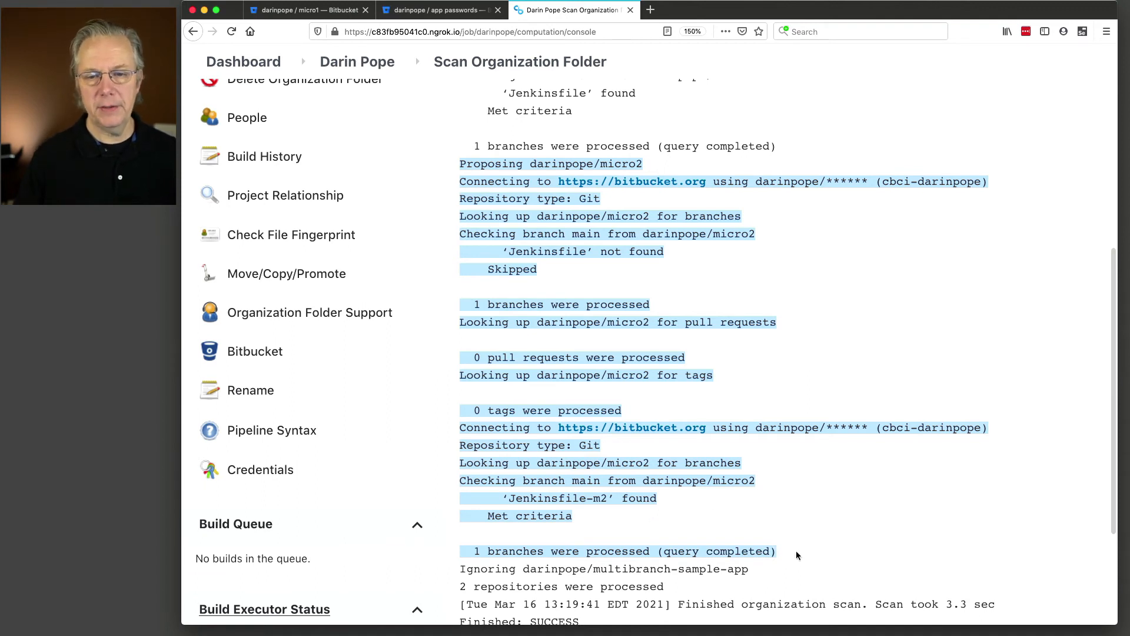
scroll(792, 547, down, 1)
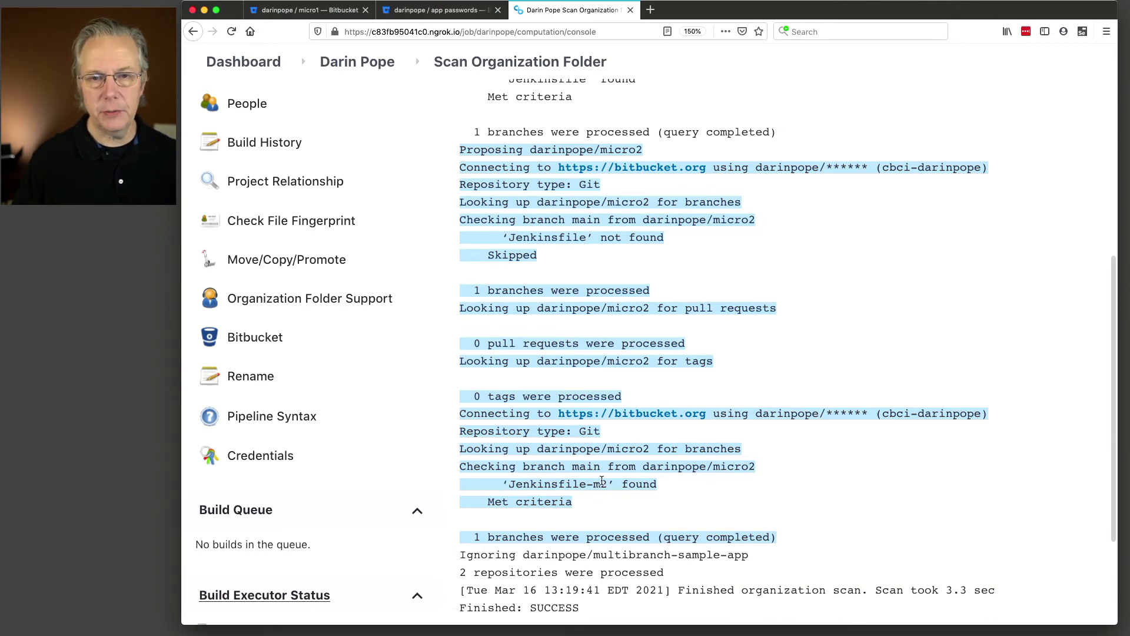
scroll(377, 275, up, 7)
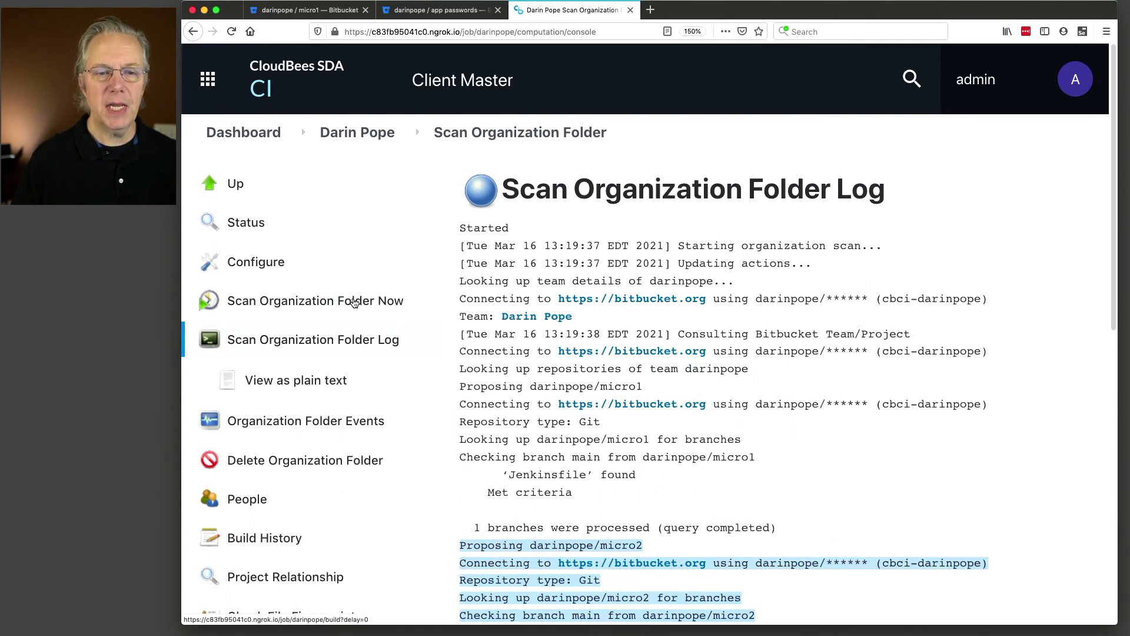
- Rescan the organization folder and confirm micro2's main branch matched its plain Jenkinsfile
click(354, 302)
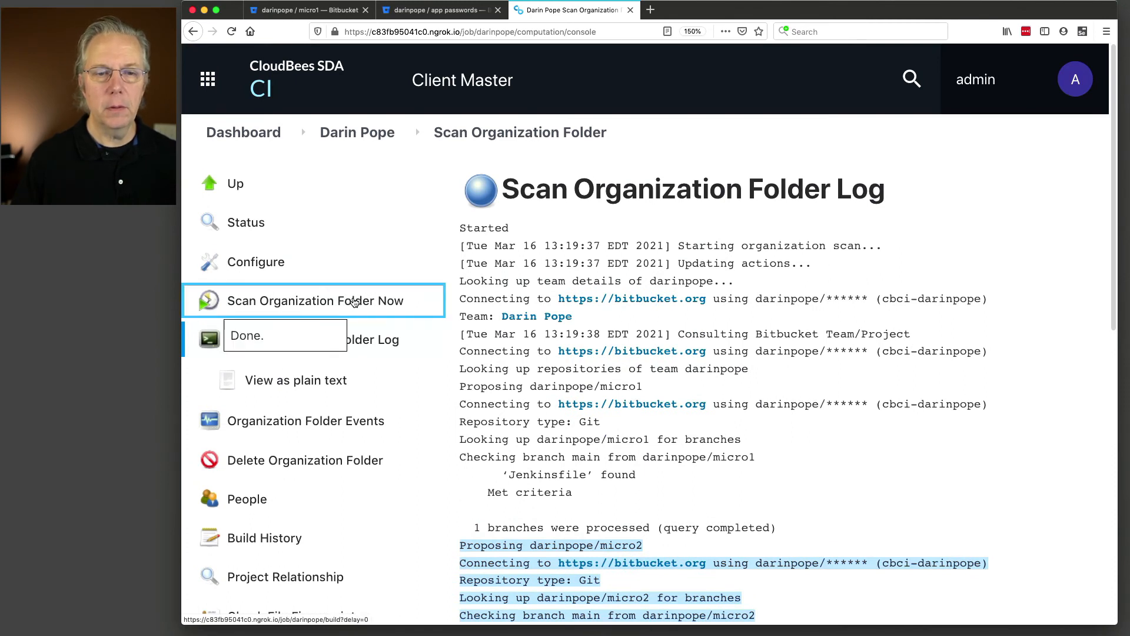
click(366, 334)
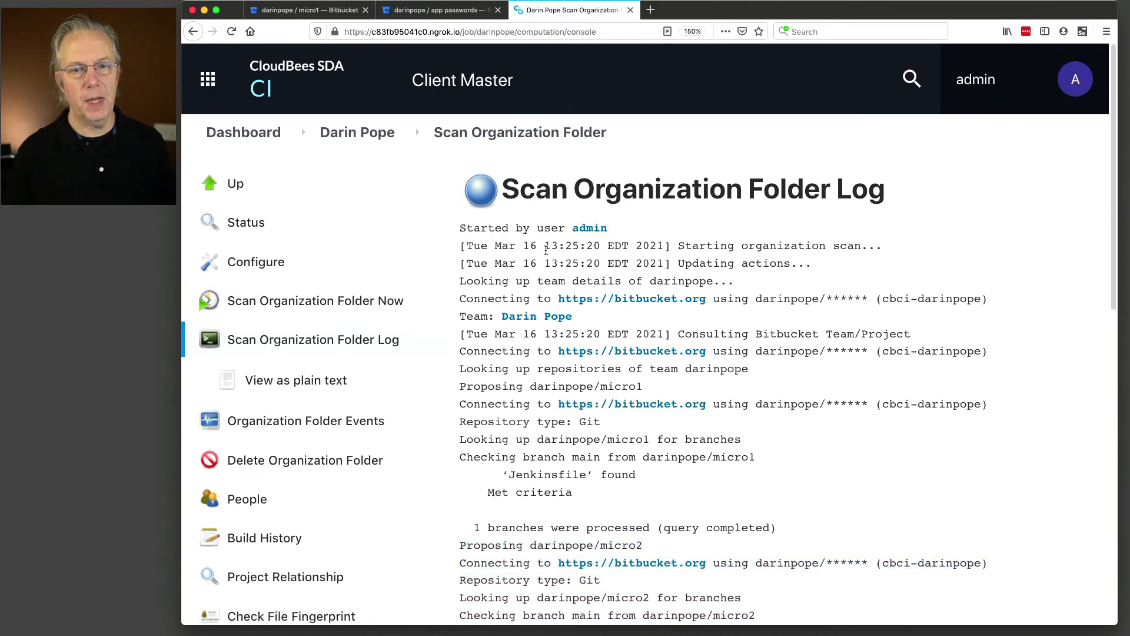
scroll(609, 441, down, 3)
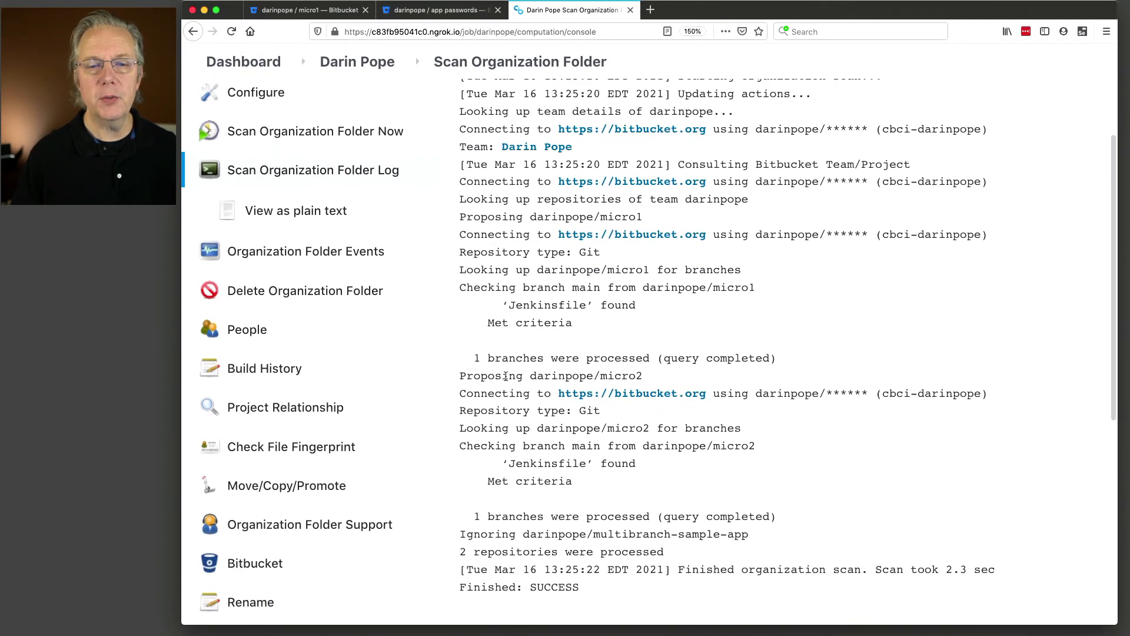
drag(462, 377, 816, 513)
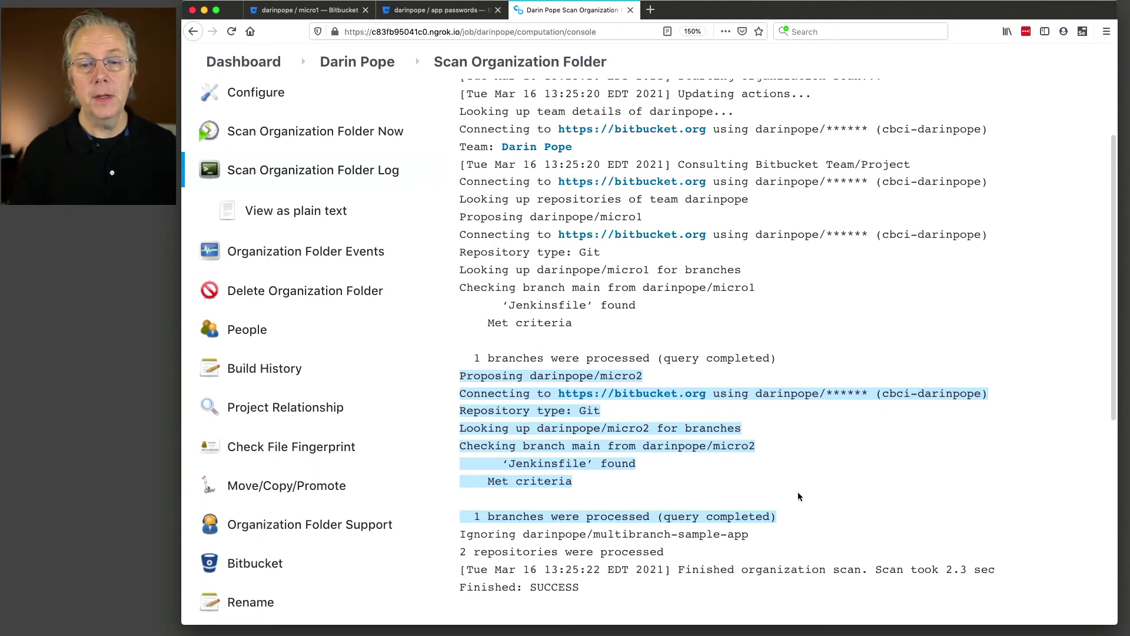
click(798, 492)
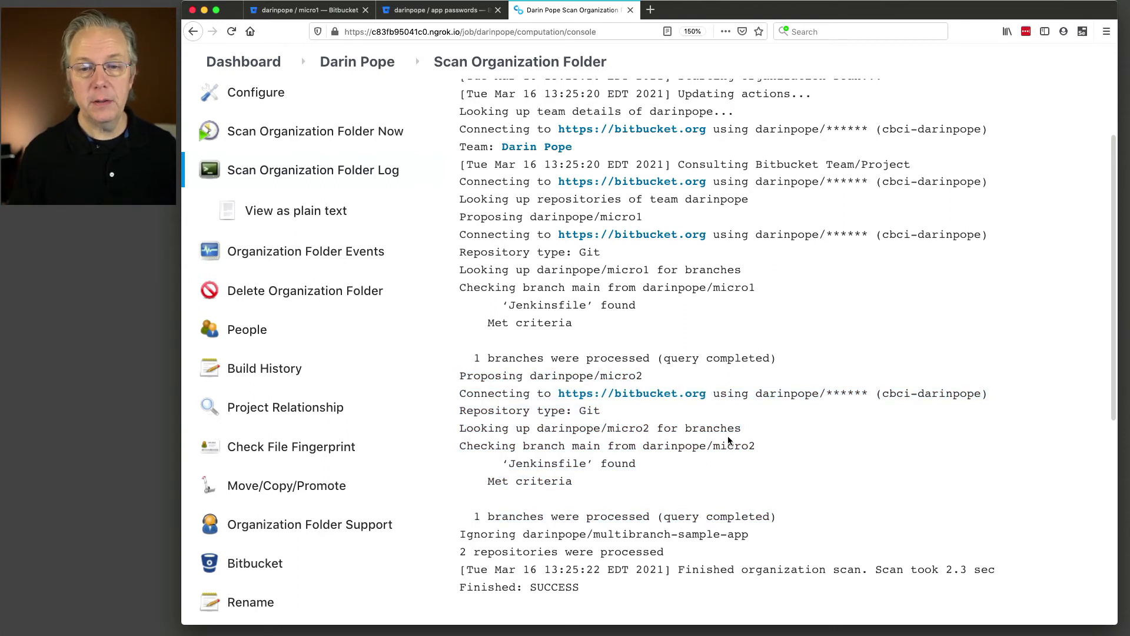
drag(715, 446, 754, 446)
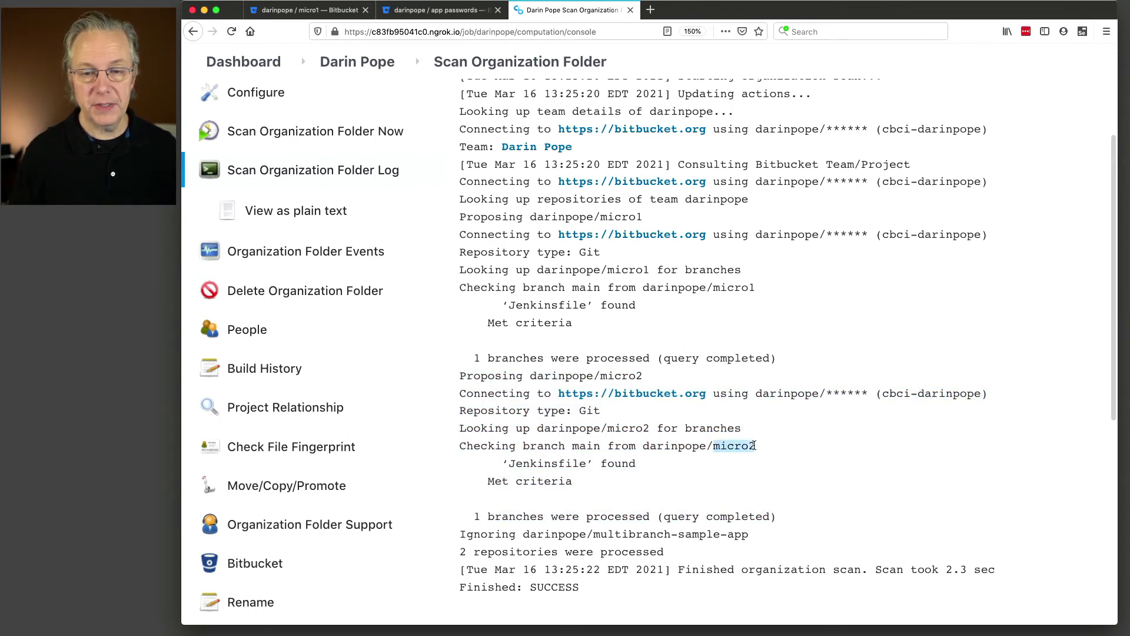
double_click(553, 464)
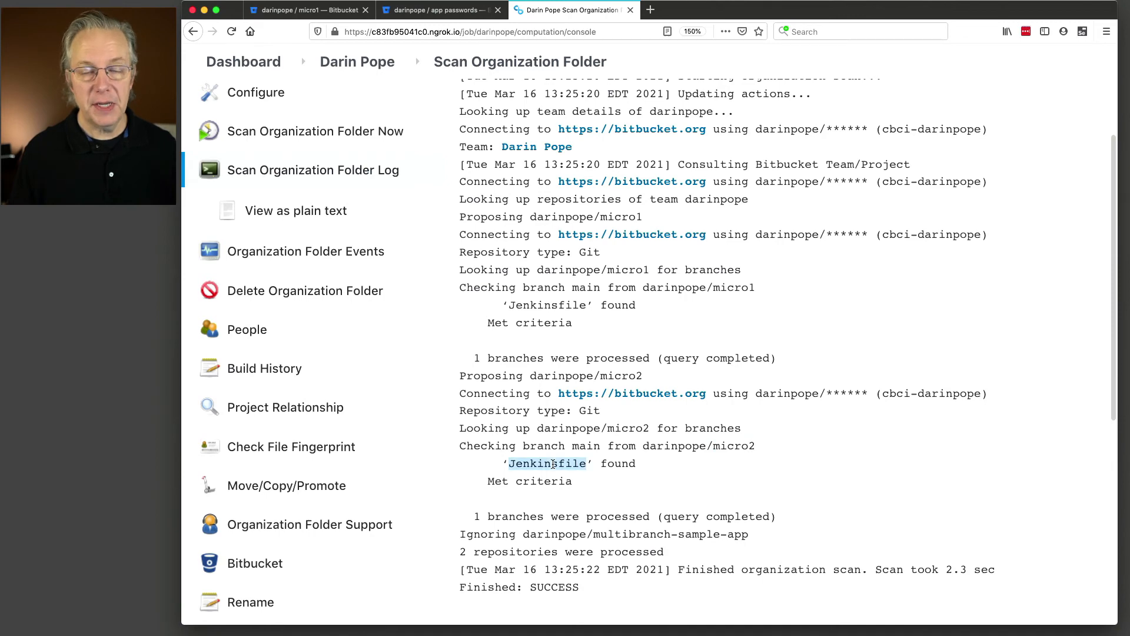
click(356, 62)
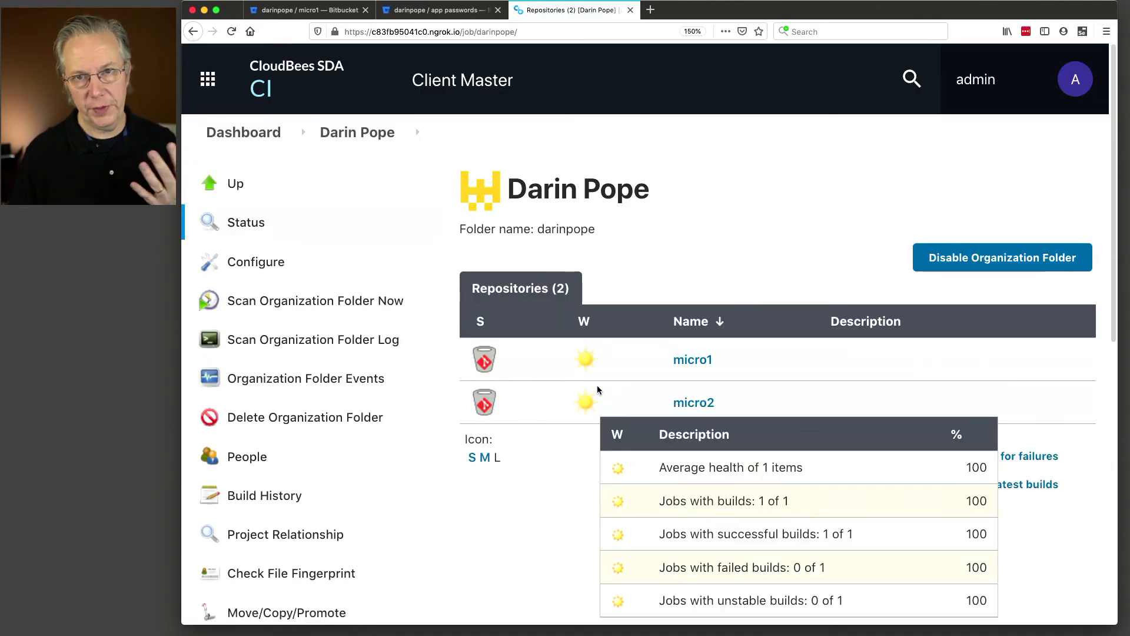
- Start a new build of micro2's main branch
mouse_move(640, 361)
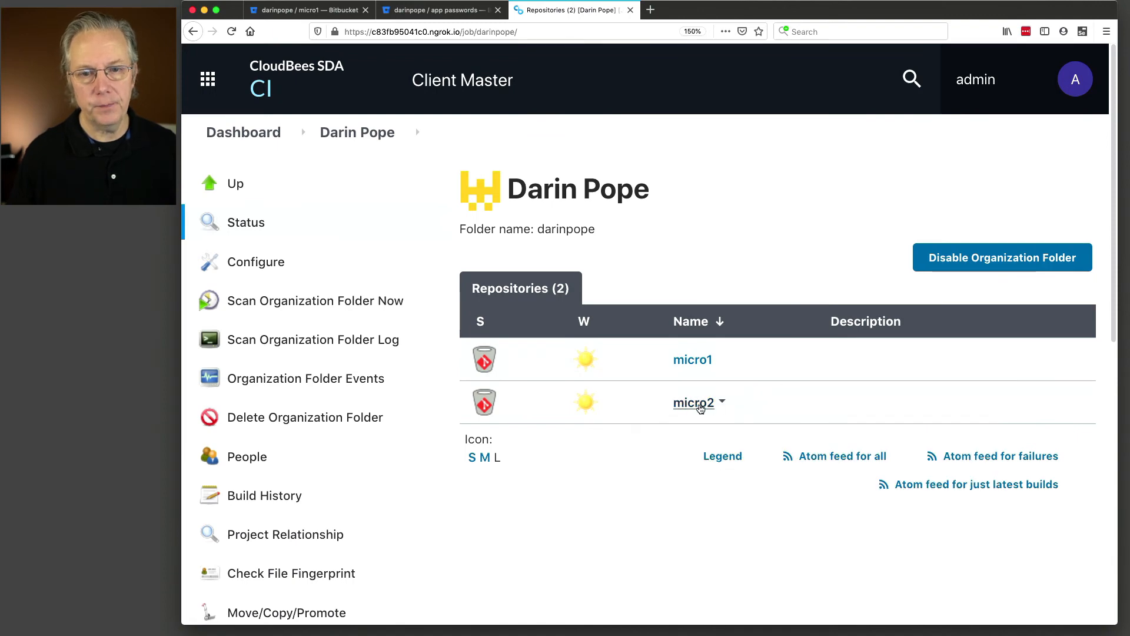
click(703, 402)
click(592, 308)
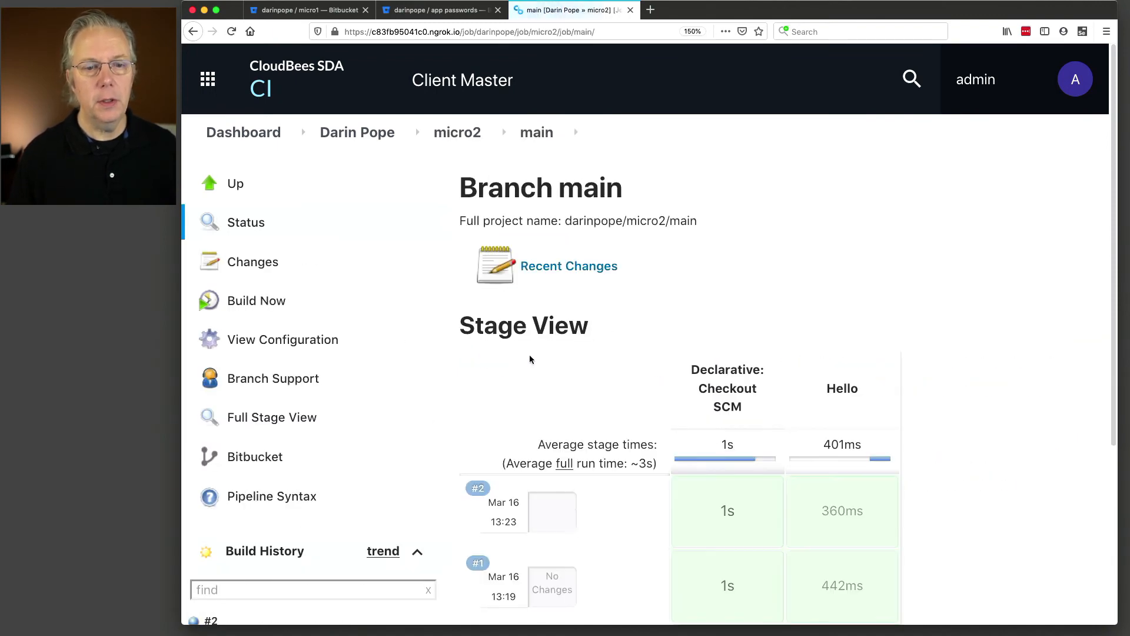
scroll(333, 444, down, 3)
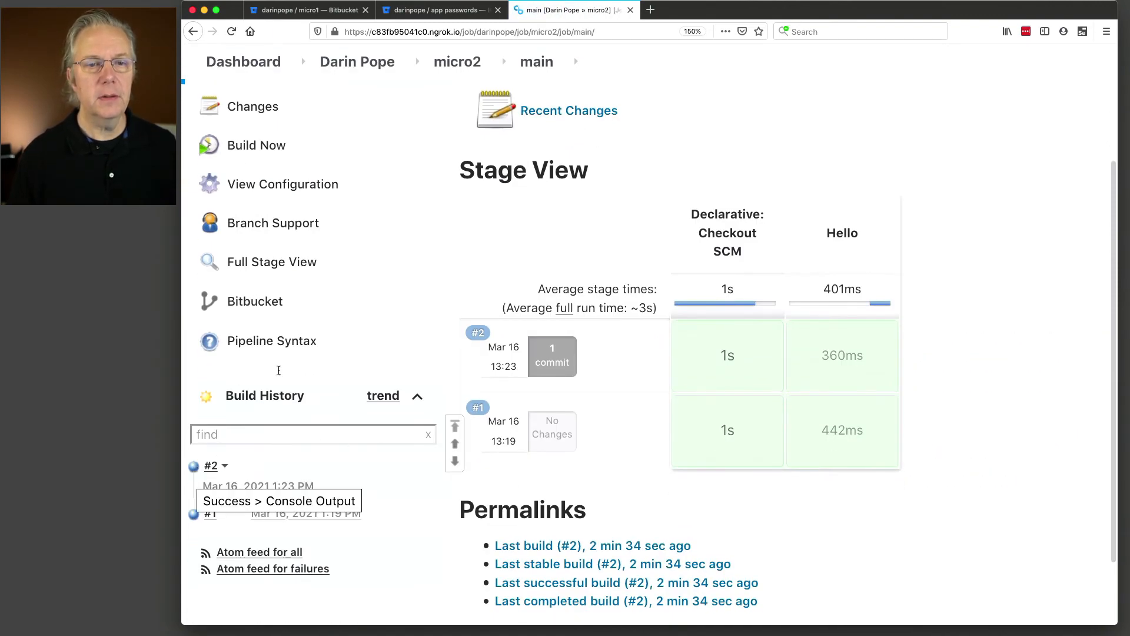
scroll(336, 241, up, 1)
click(268, 175)
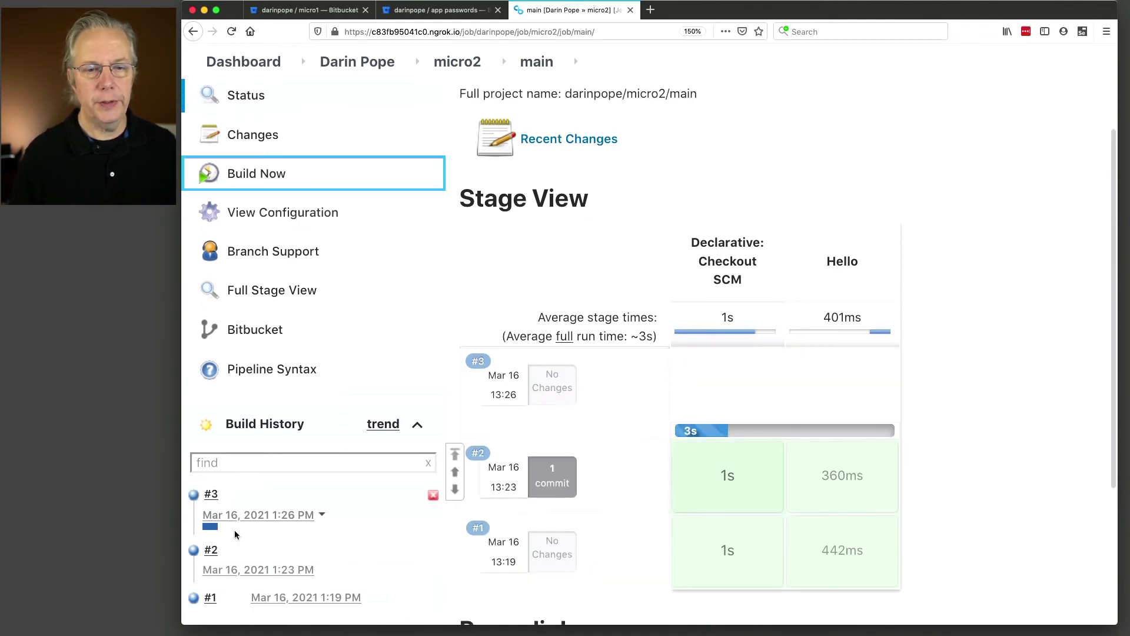
- Confirm build #3's console shows 'hello from Jenkinsfile' with SUCCESS, then return to Darin Pope
click(191, 494)
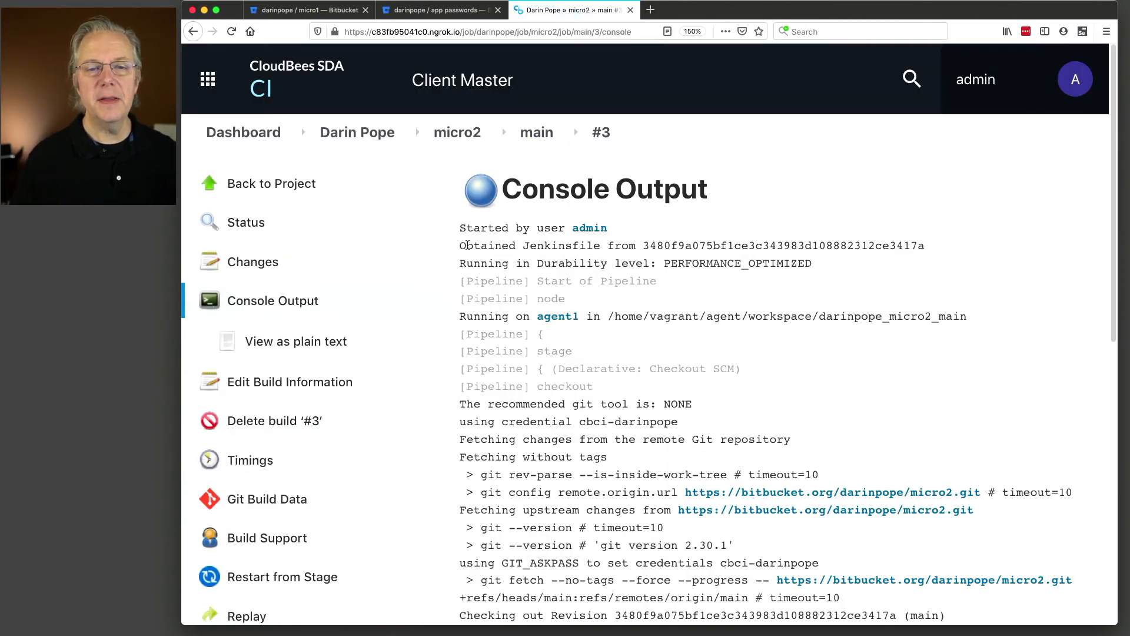
drag(462, 246, 603, 248)
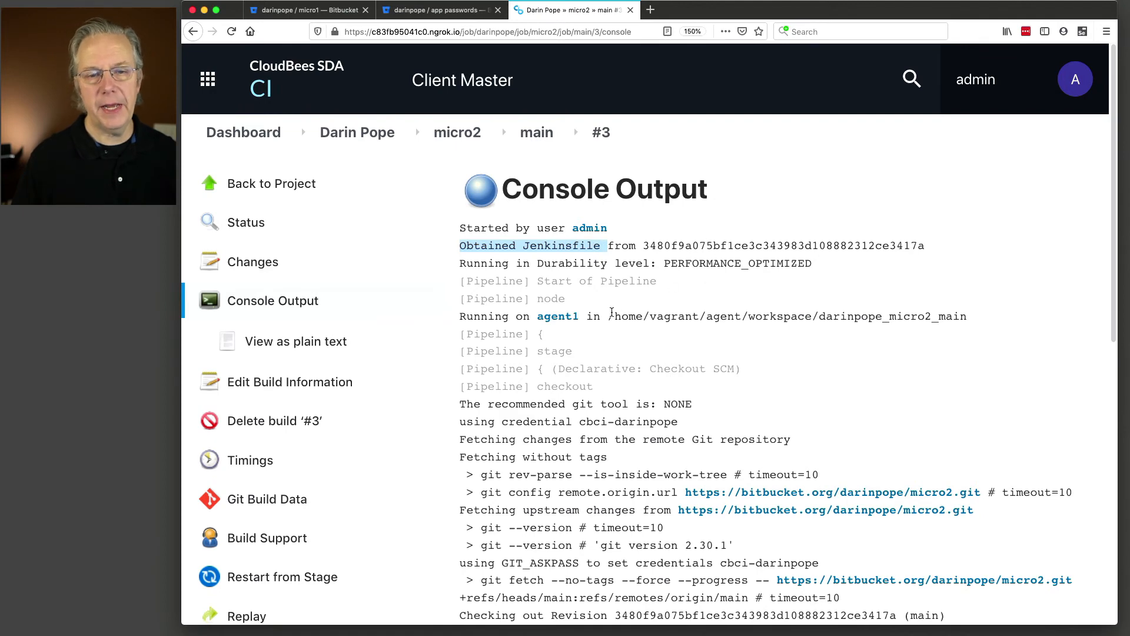
scroll(606, 312, down, 10)
scroll(605, 313, down, 1)
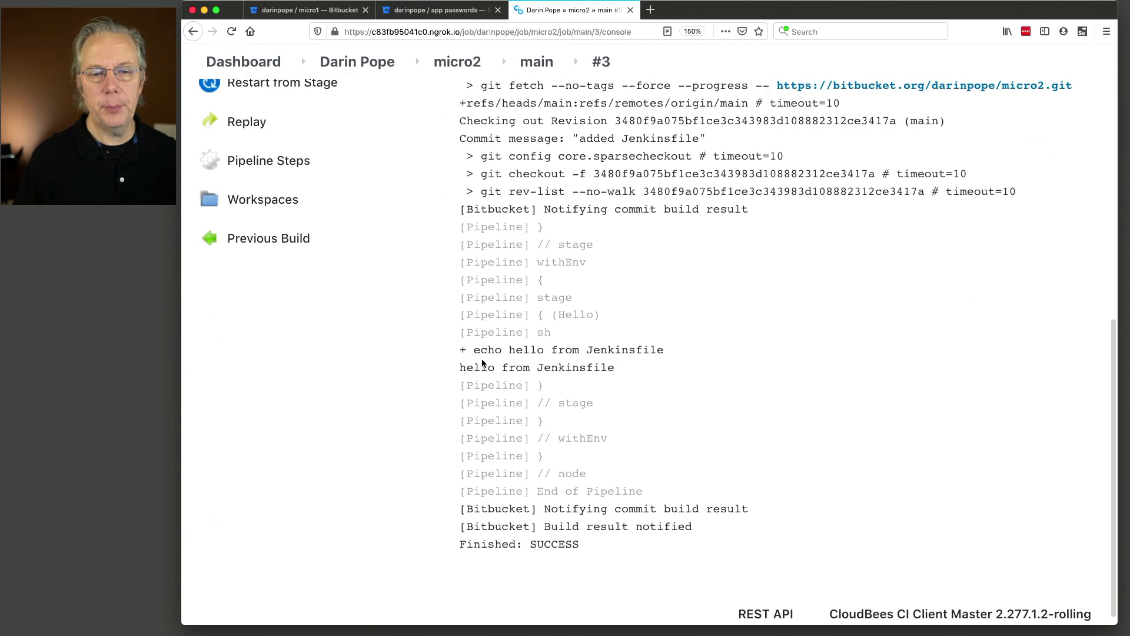
drag(460, 367, 643, 367)
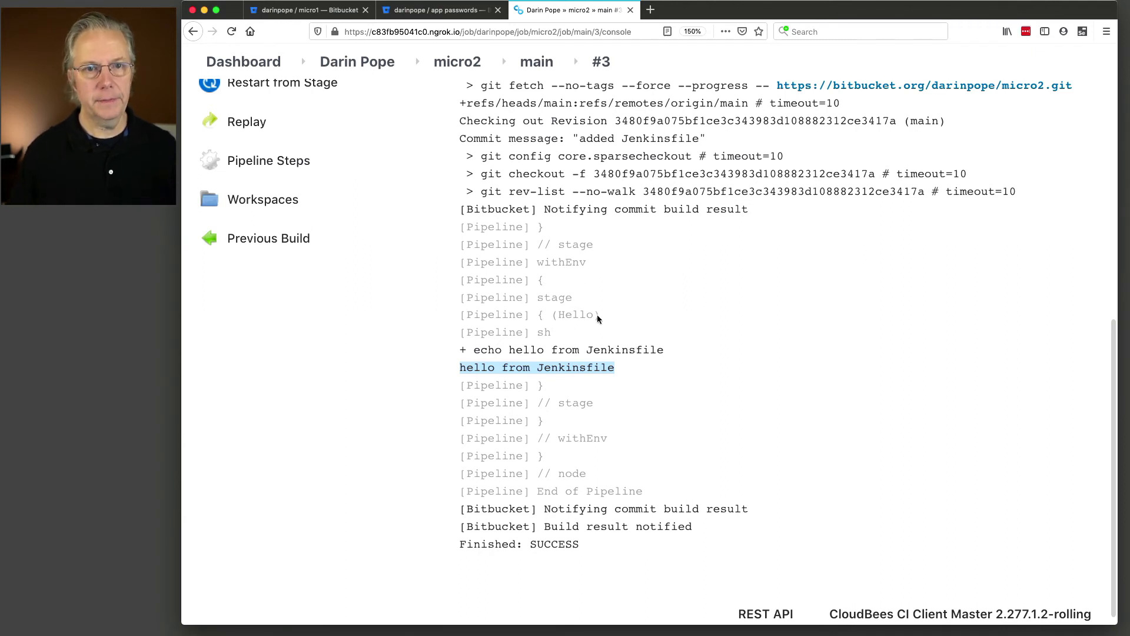
click(345, 62)
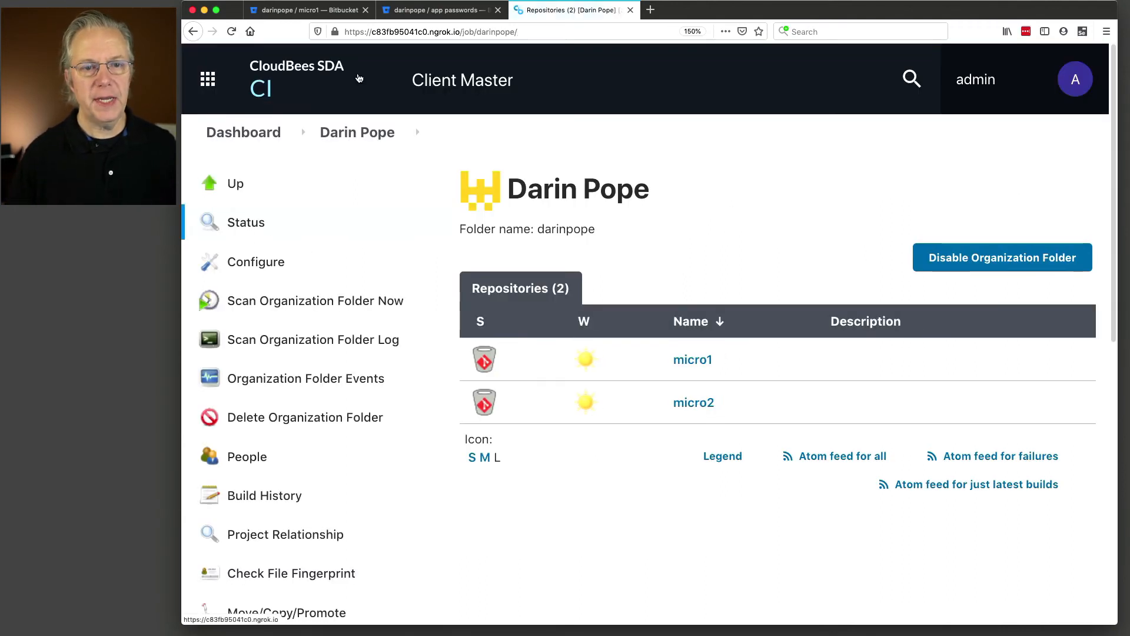
- Drag the Jenkinsfile-m2 recognizer above the Jenkinsfile recognizer and save the folder configuration
click(264, 269)
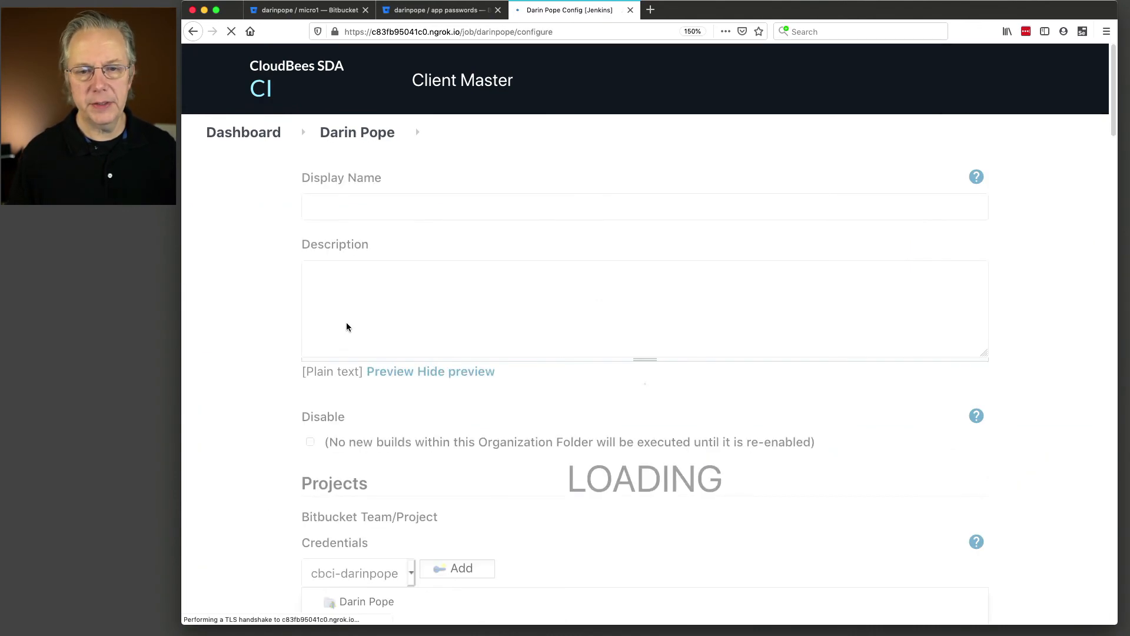
scroll(315, 334, down, 15)
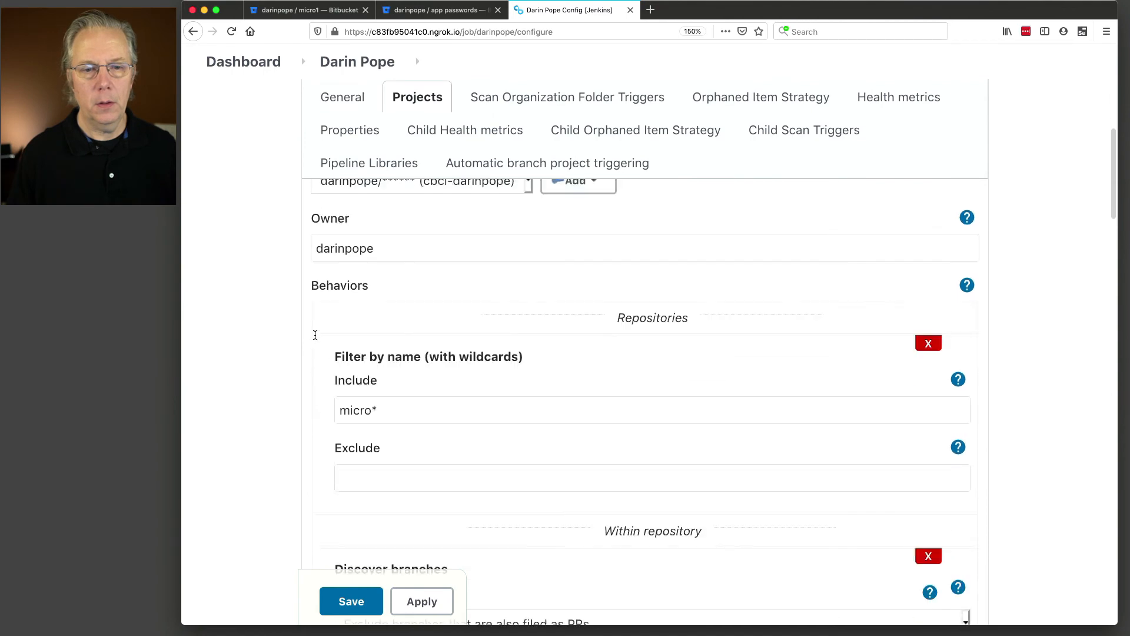
scroll(314, 338, down, 10)
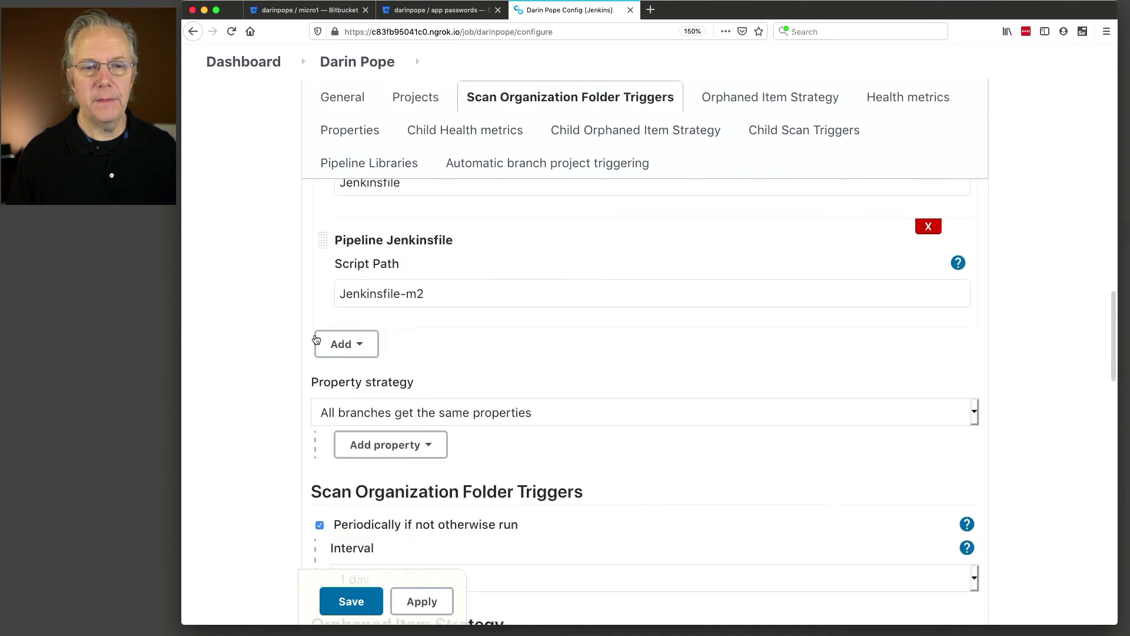
scroll(365, 317, up, 4)
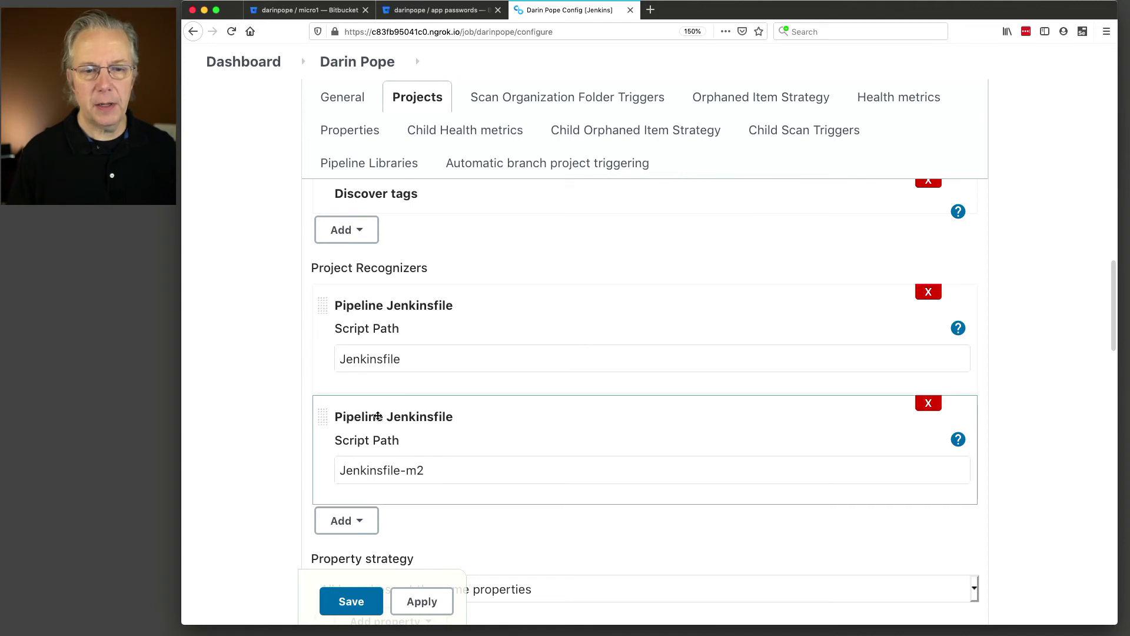
drag(323, 416, 330, 306)
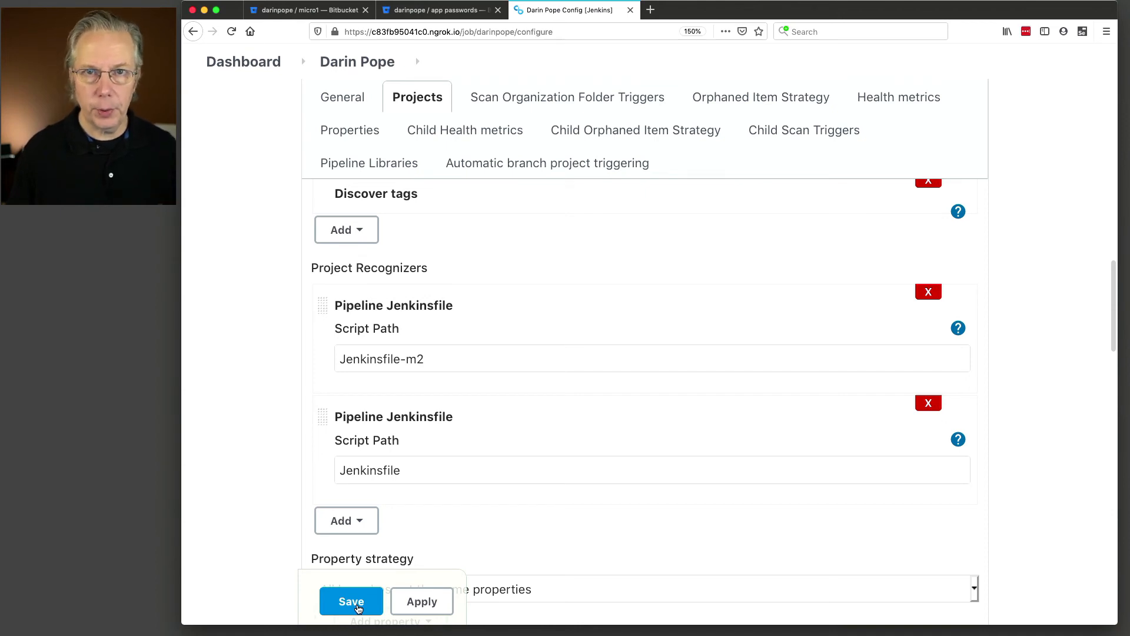
click(353, 602)
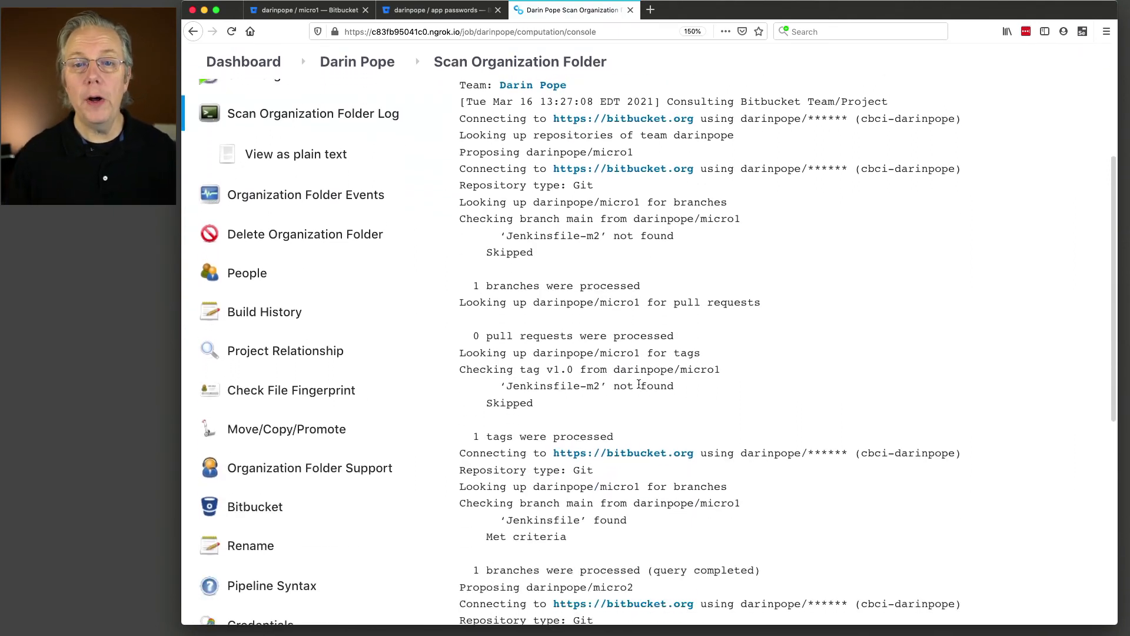
- Check the new scan log: micro1 matched on Jenkinsfile, micro2 main on Jenkinsfile-m2
drag(465, 152, 542, 163)
click(469, 151)
drag(462, 152, 777, 570)
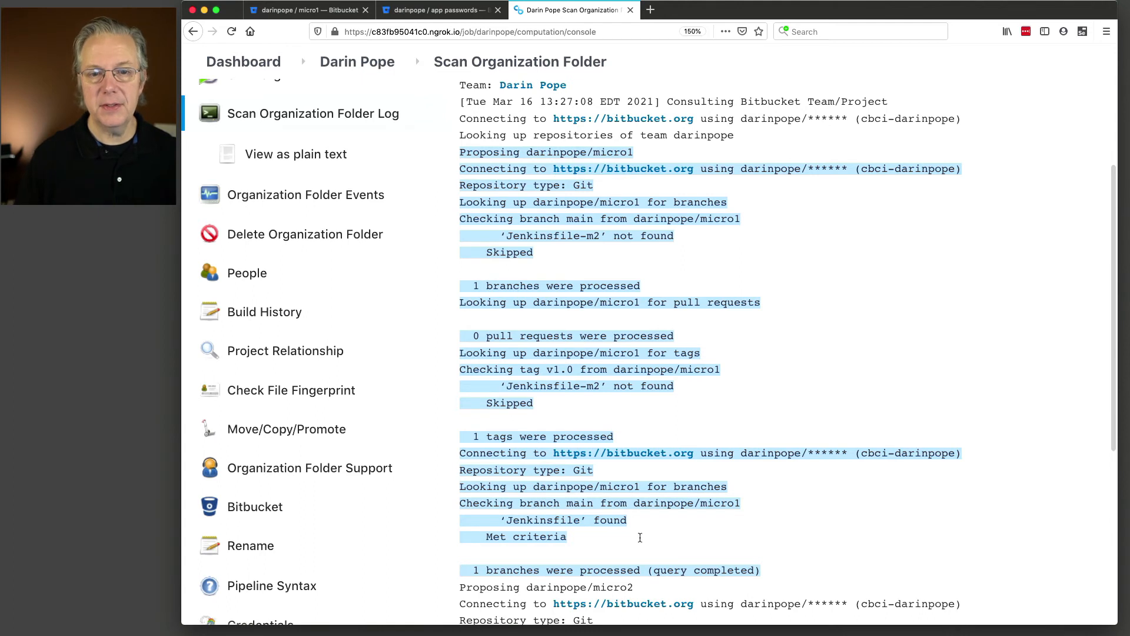
scroll(620, 525, down, 3)
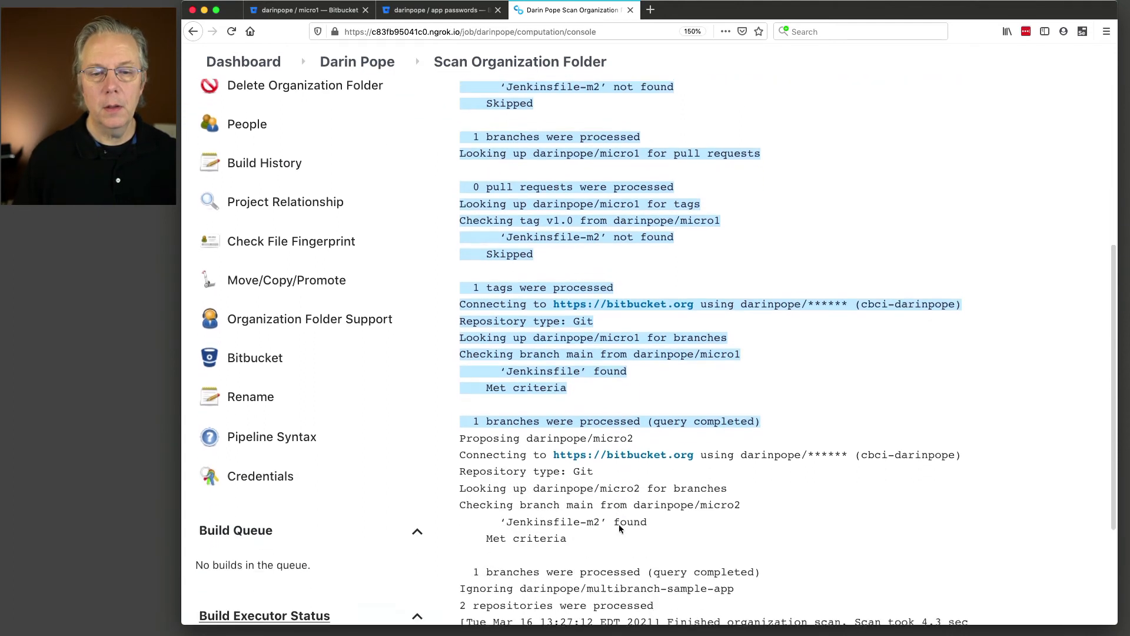
scroll(618, 523, down, 3)
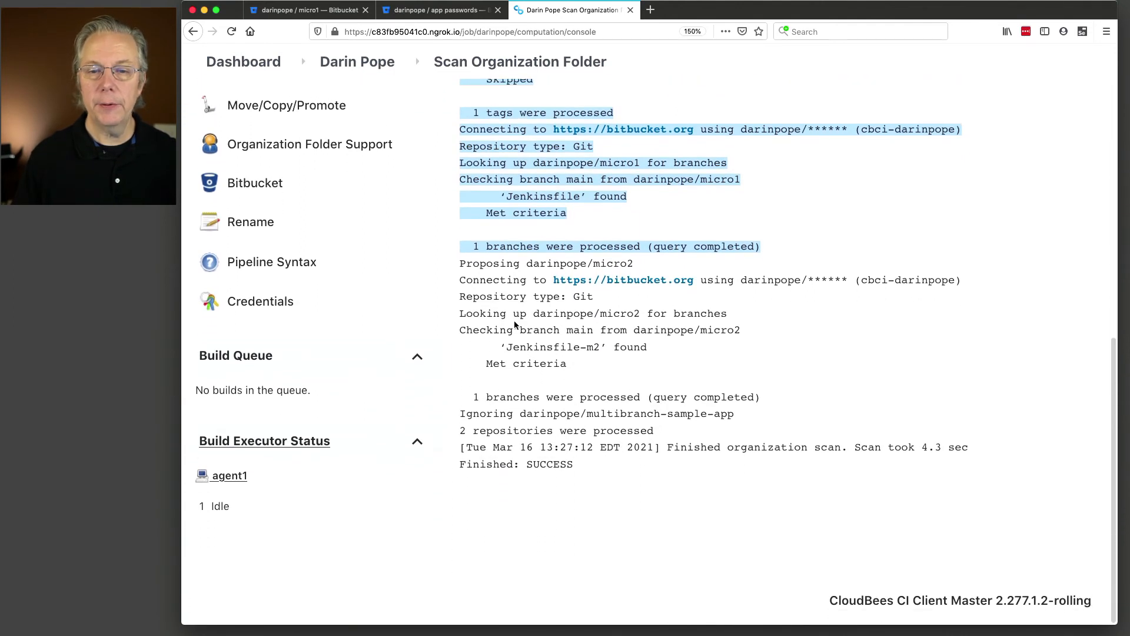
drag(460, 314, 817, 398)
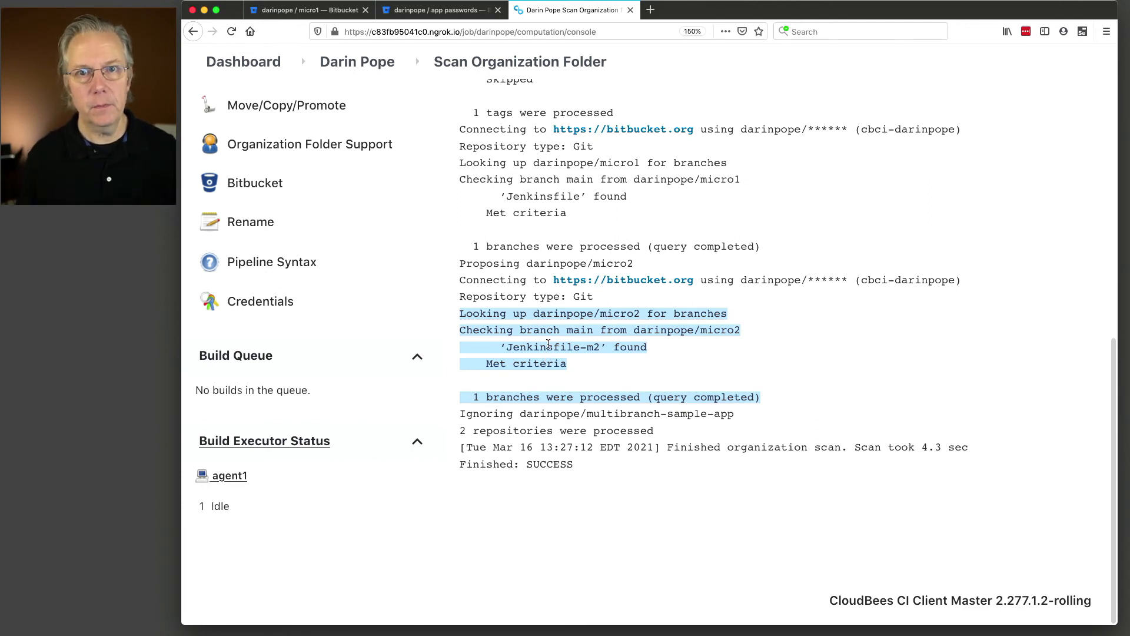
- Build micro2's main branch as #4 and open its console showing Jenkinsfile-m2 obtained
click(357, 62)
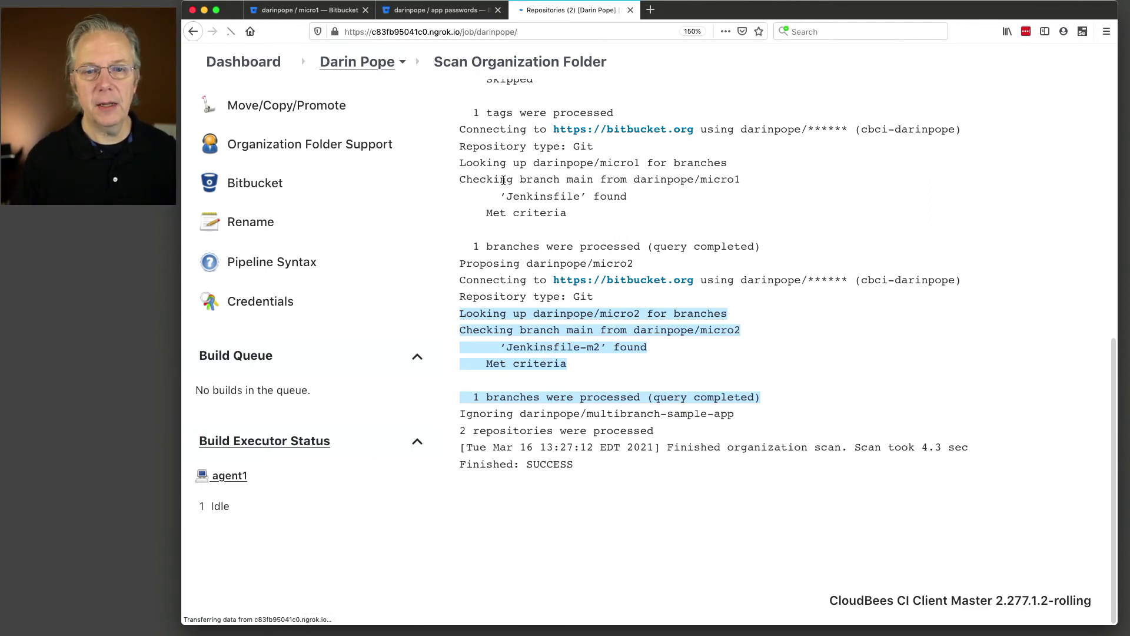
click(690, 401)
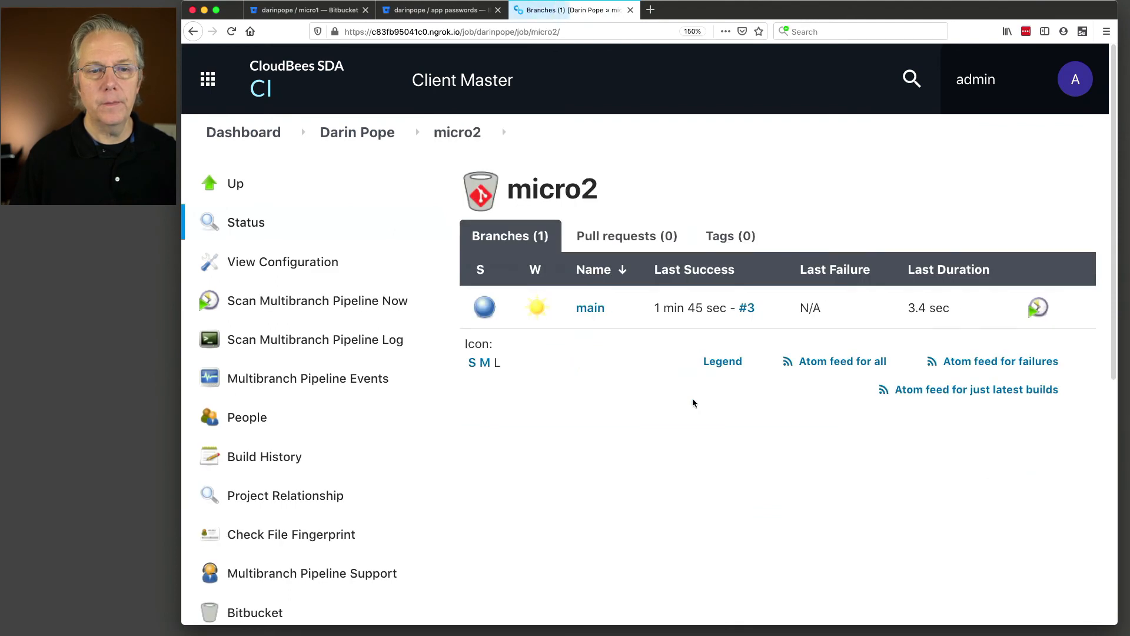
click(591, 316)
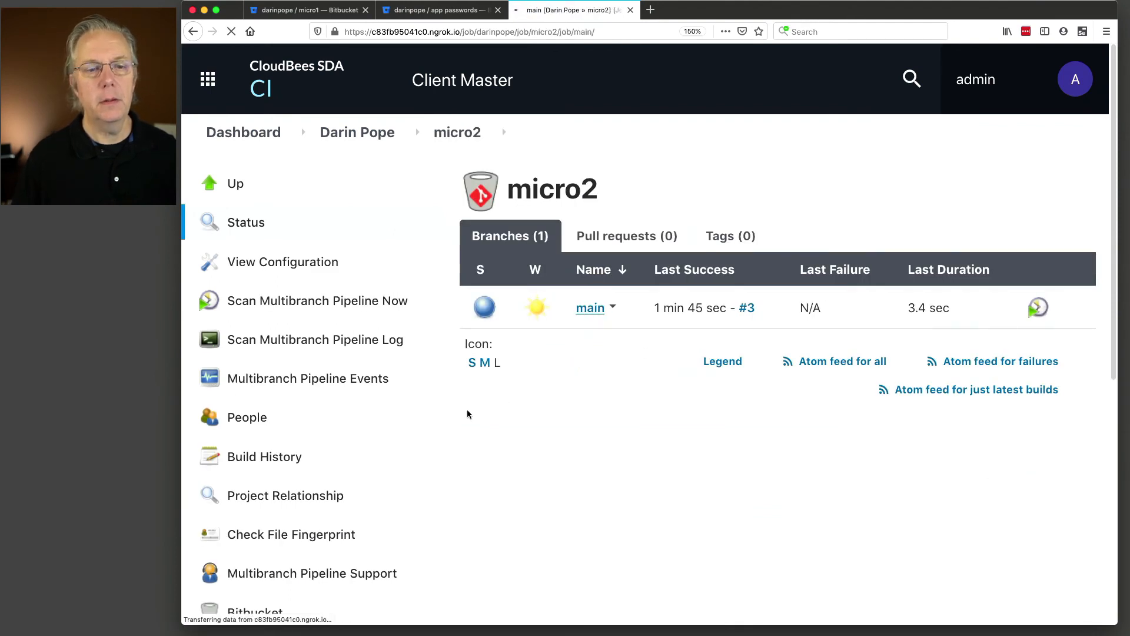
scroll(371, 413, down, 1)
scroll(371, 414, down, 2)
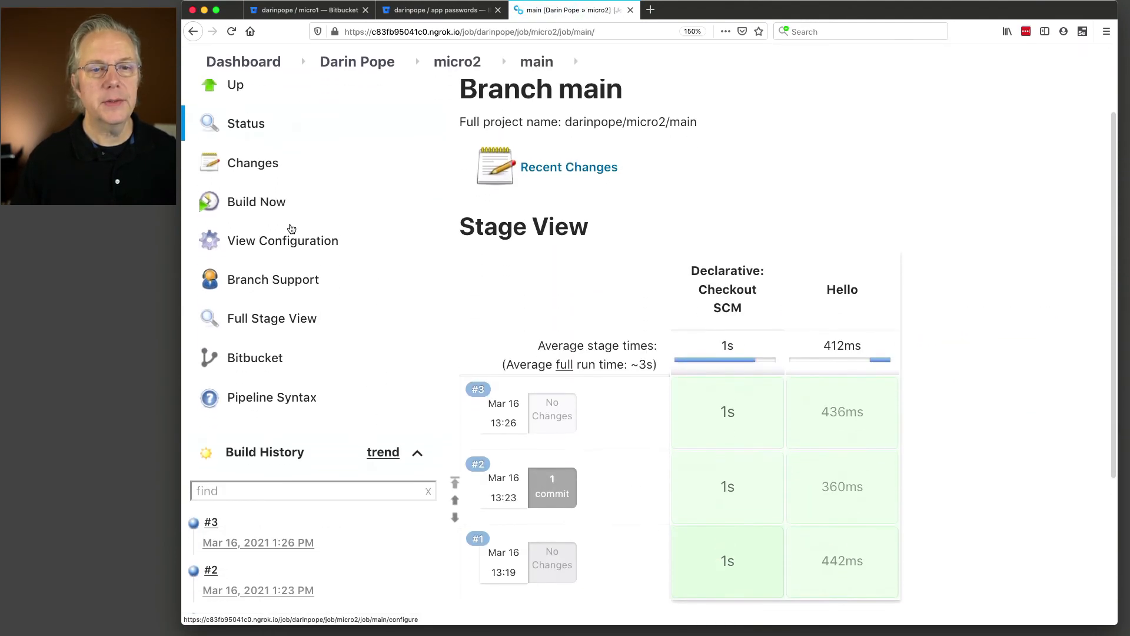
click(265, 203)
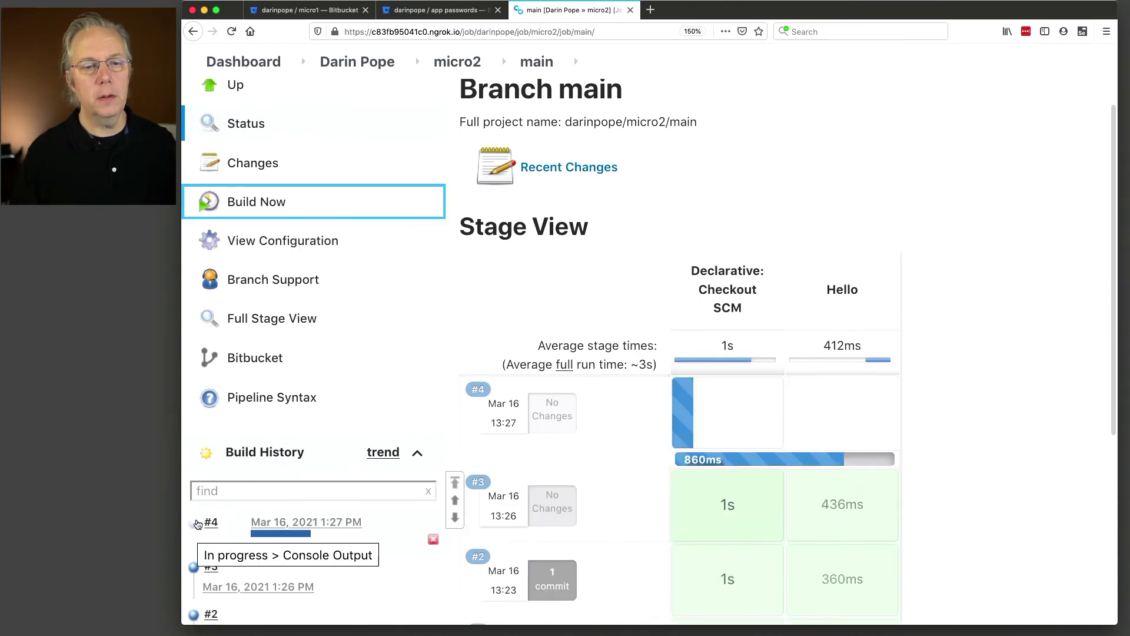
click(198, 524)
drag(459, 244, 612, 246)
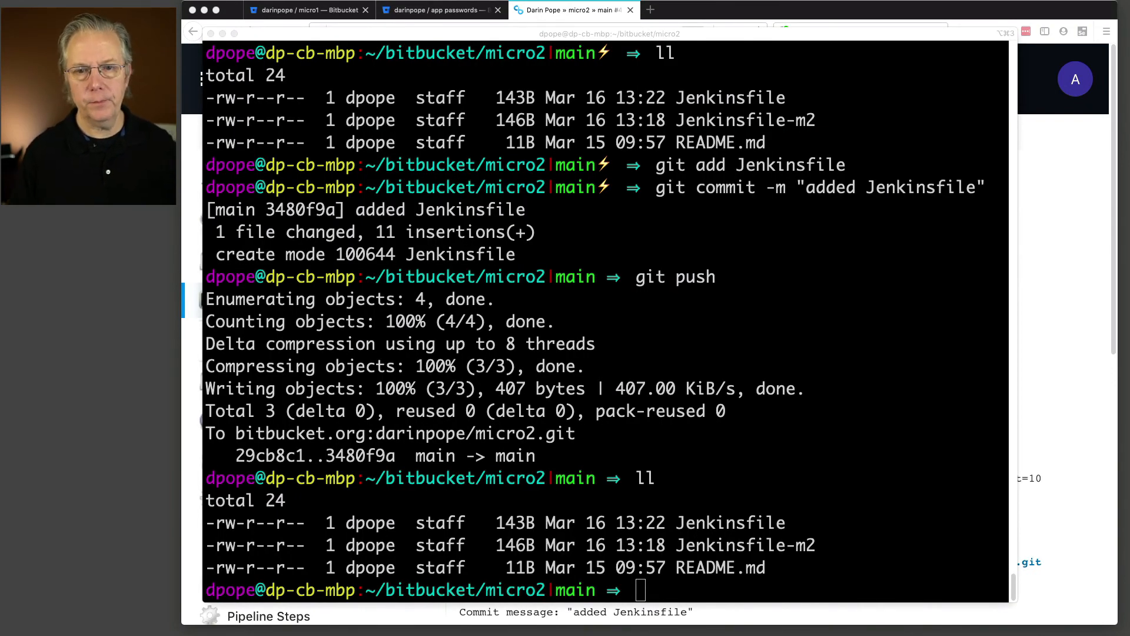
- Remove Jenkinsfile and Jenkinsfile-m2 with git rm and create an empty mymarkerfile
click(880, 422)
text(gi)
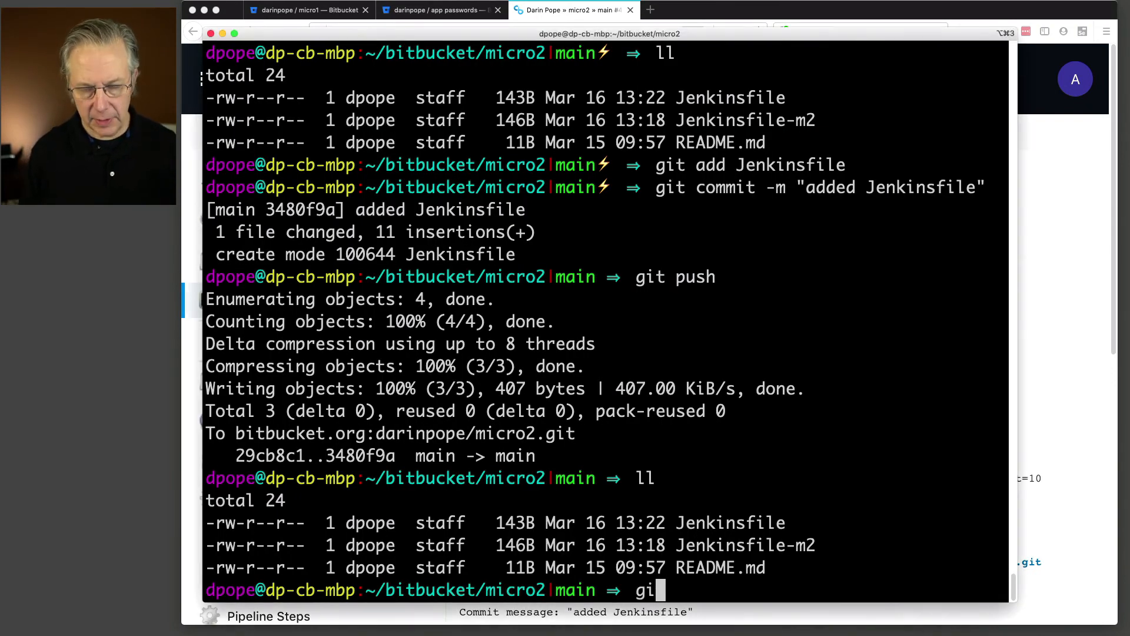
text(t rm)
key(BackSpace)
key(BackSpace)
key(BackSpace)
key(BackSpace)
key(BackSpace)
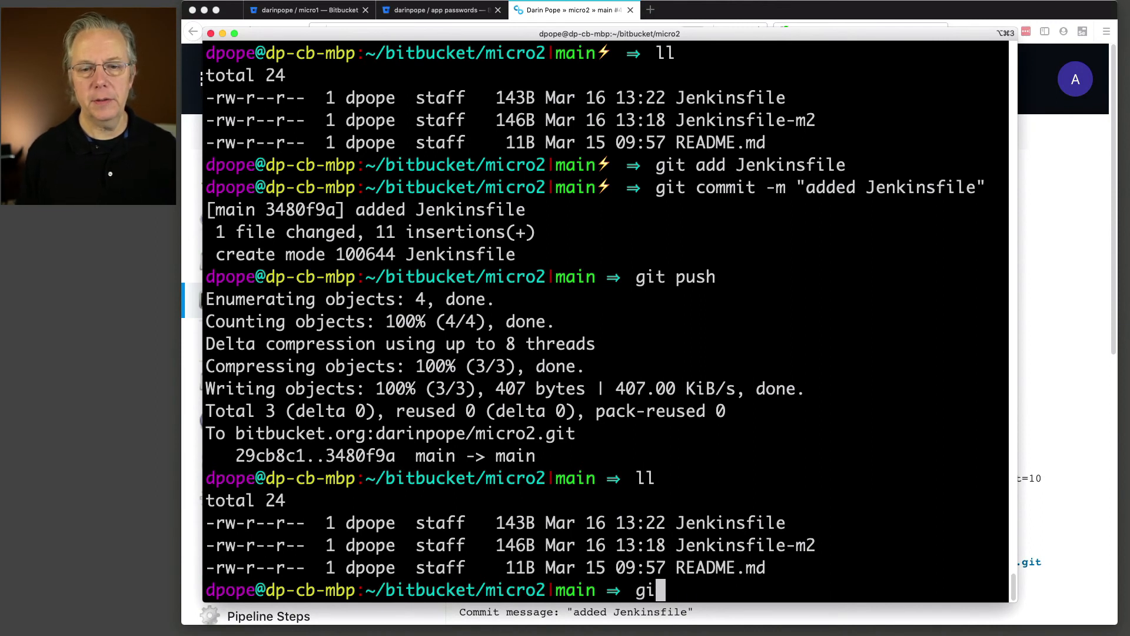
key(BackSpace)
key(BackSpace)
text(clear)
key(Return)
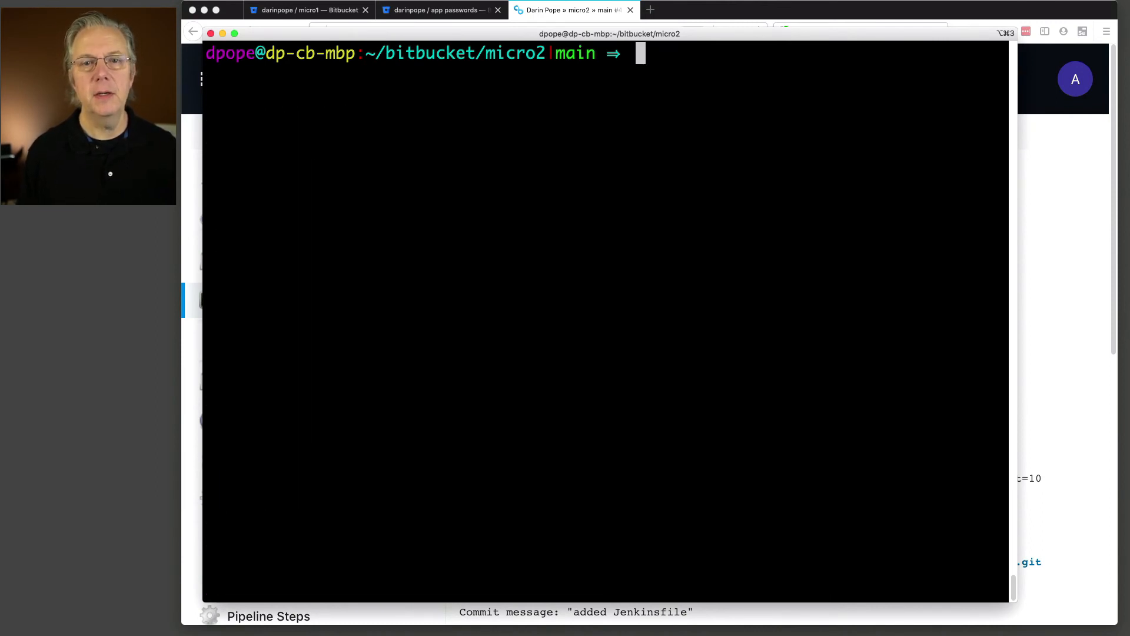
text(git rm Jenkinsfile)
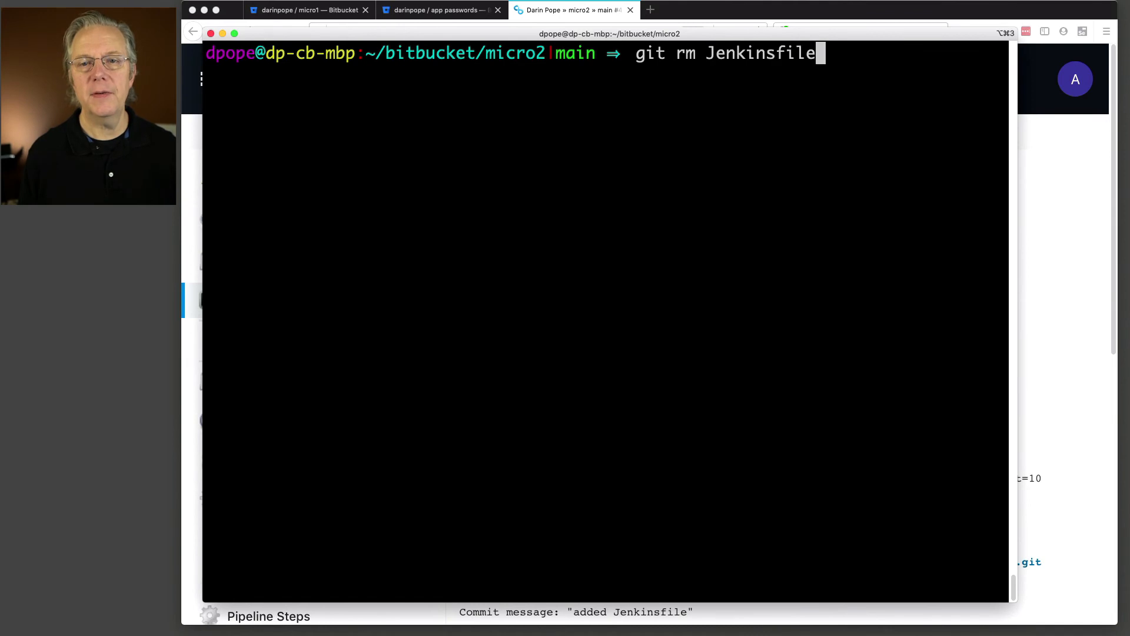
text( Jenkinsfile)
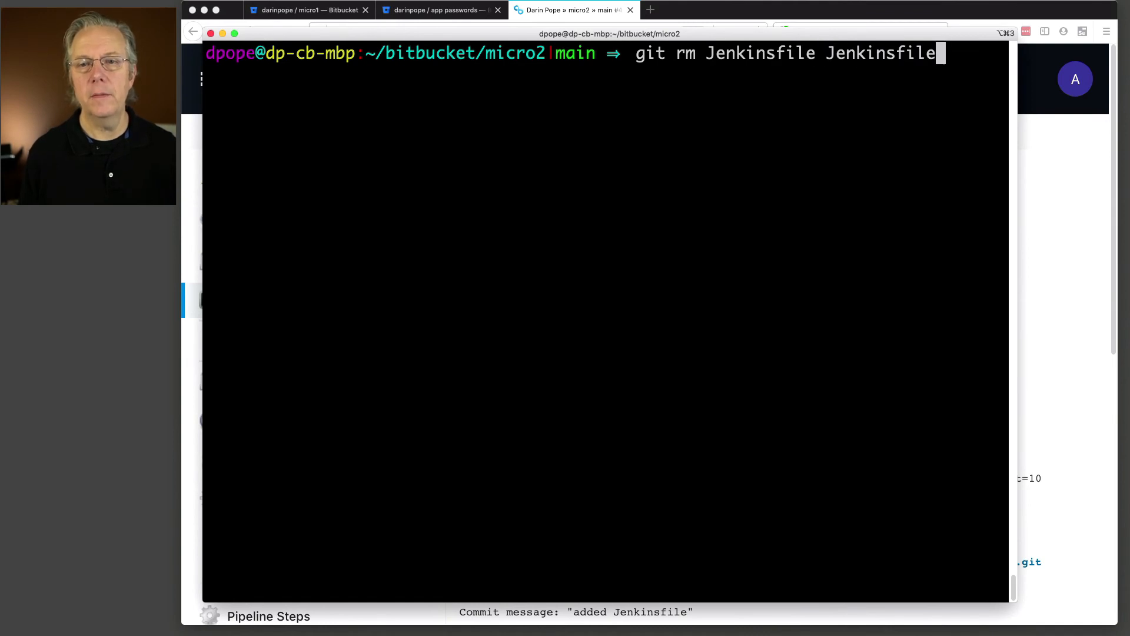
text(-m2)
key(Return)
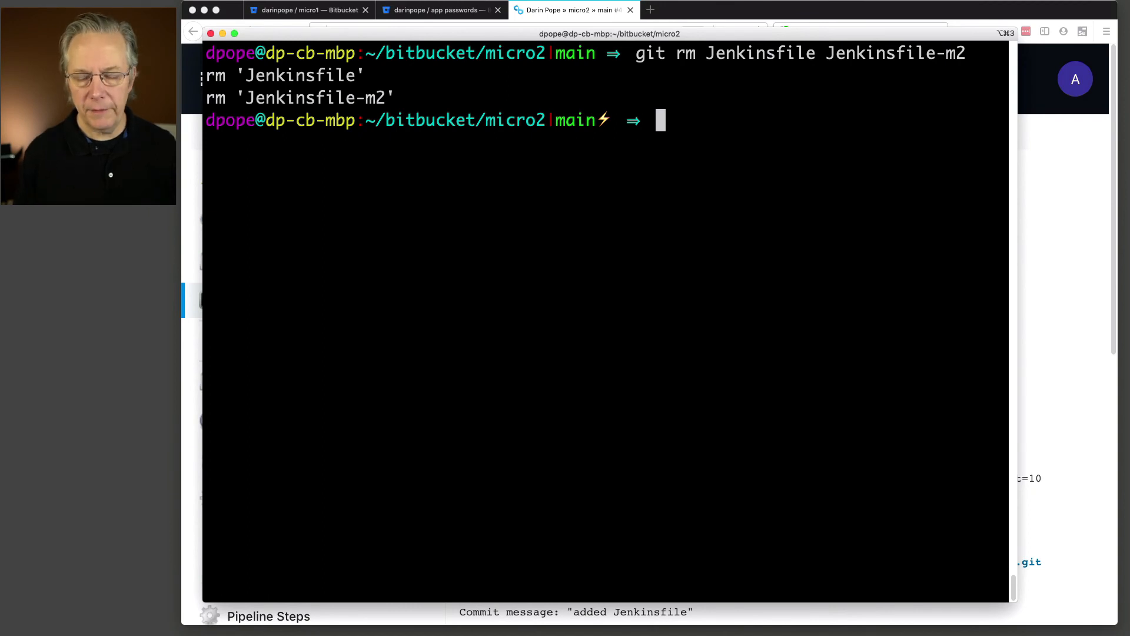
text(touch)
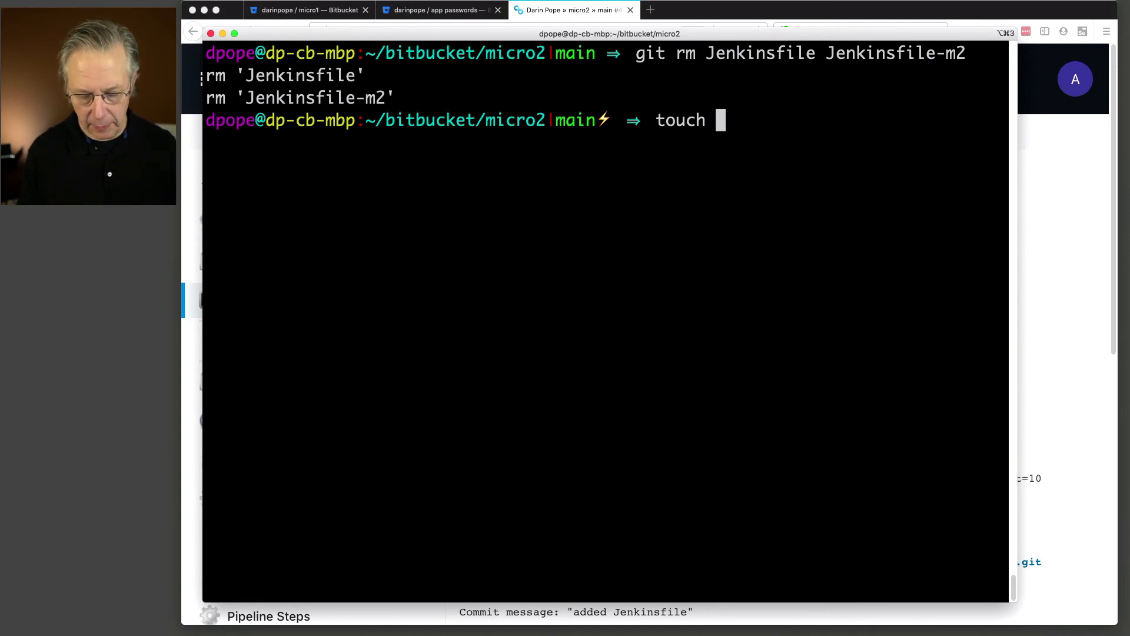
text(mymar)
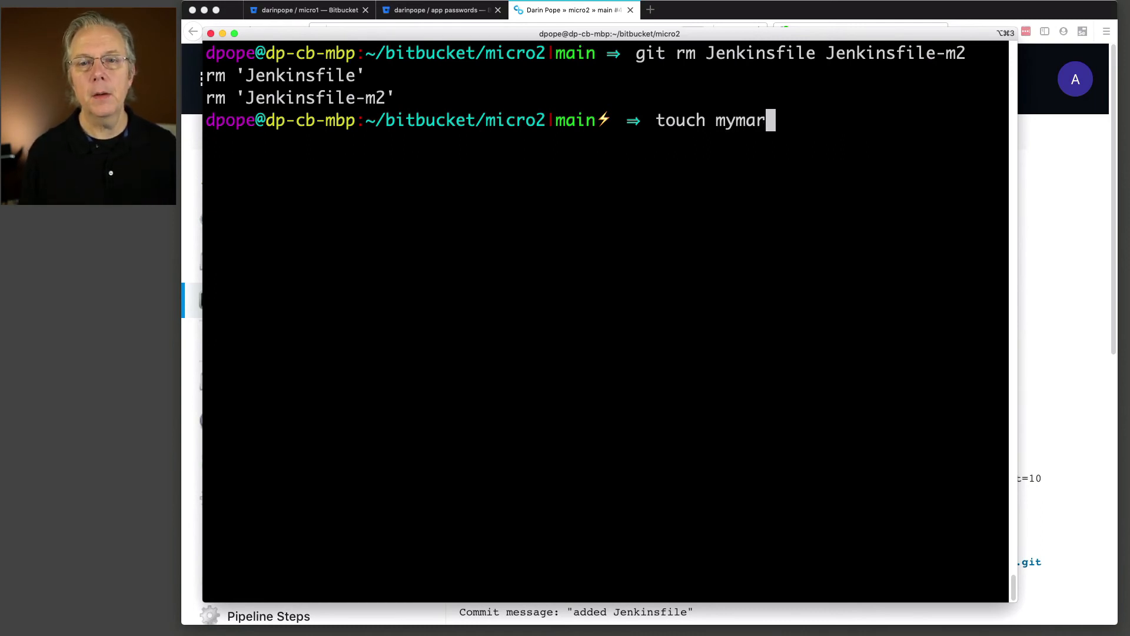
text(kerfile)
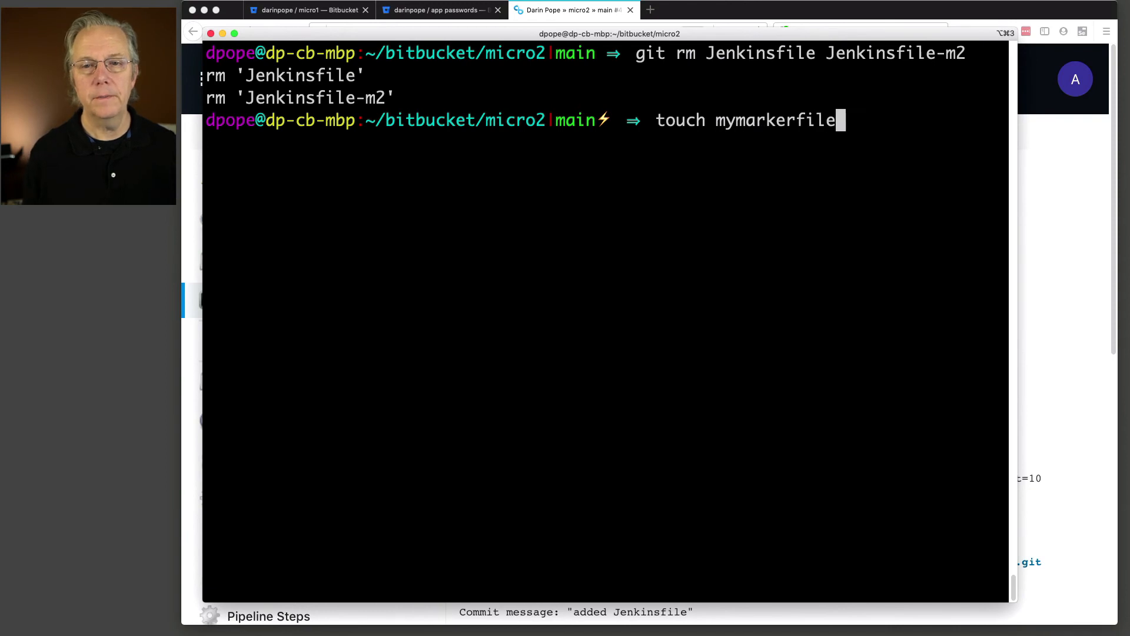
key(Return)
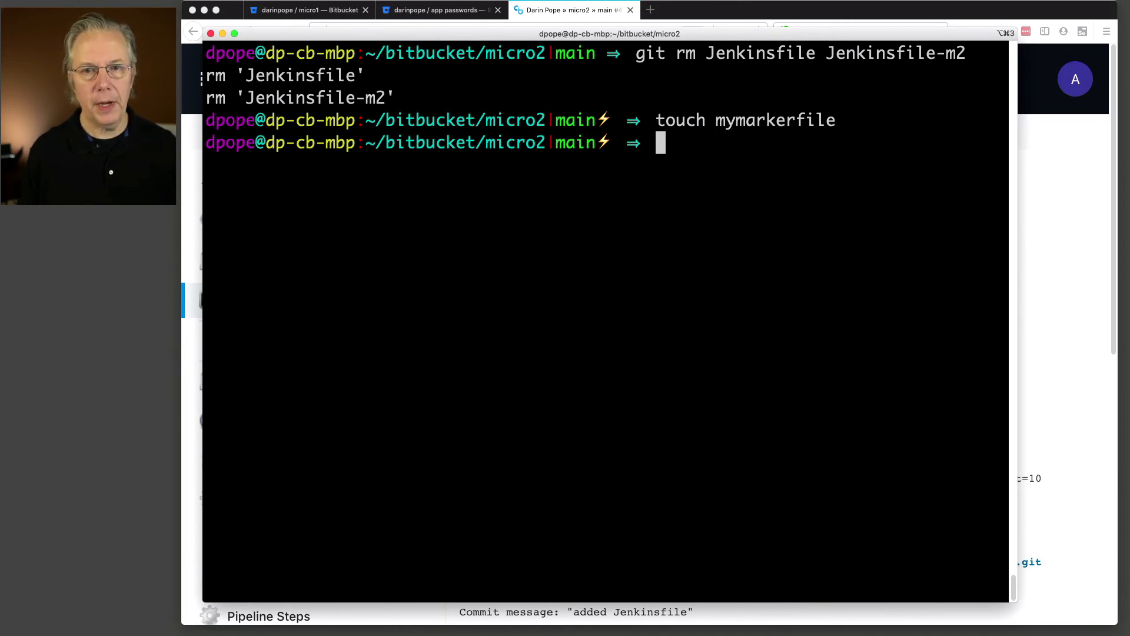
- Stage mymarkerfile, commit as 'updated' and push to Bitbucket
text(git add mymarkerfile)
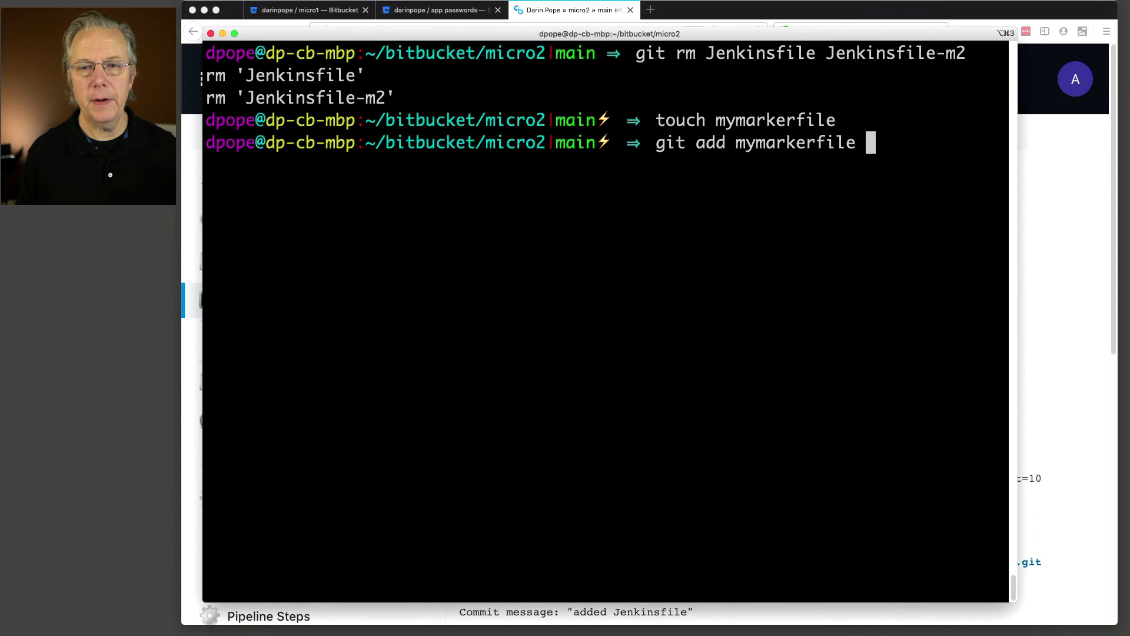
key(Return)
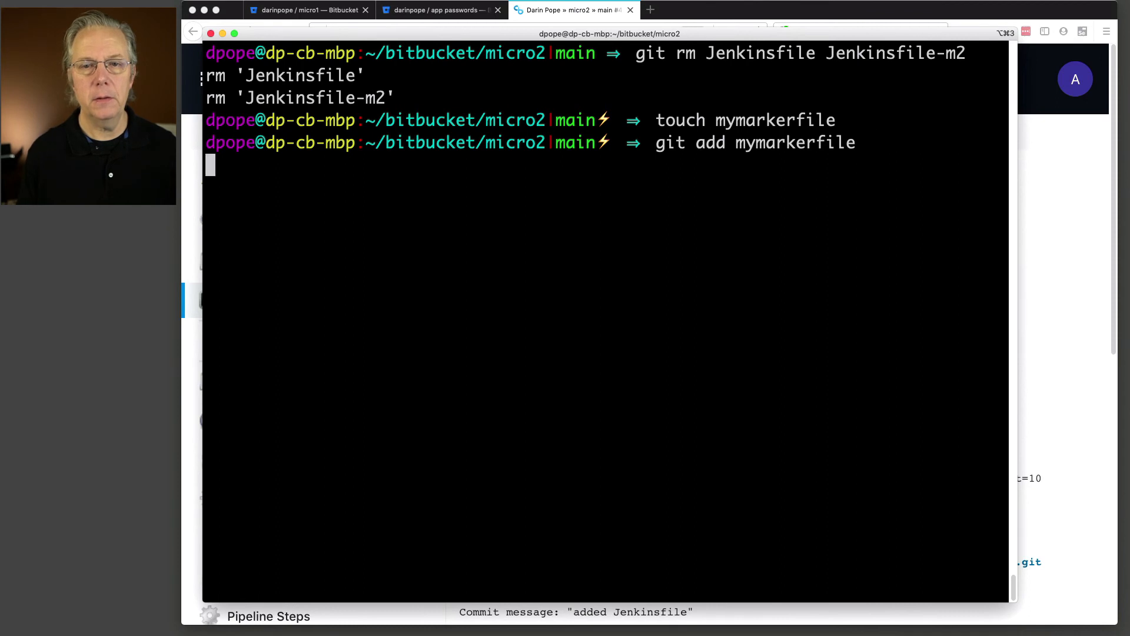
text(git commit -m ")
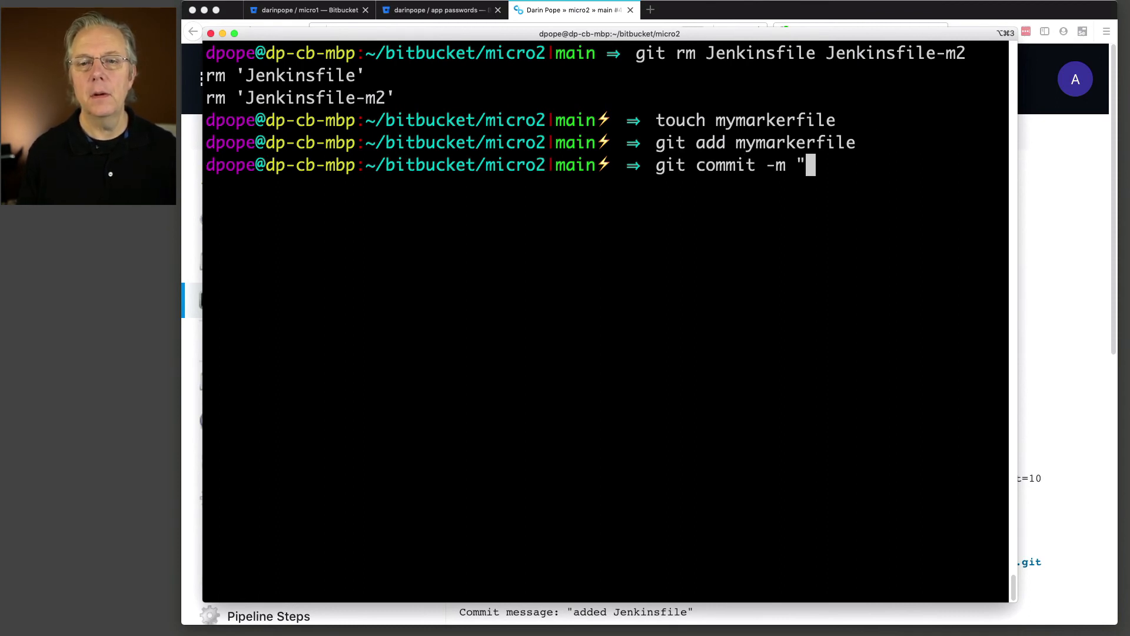
text(updated")
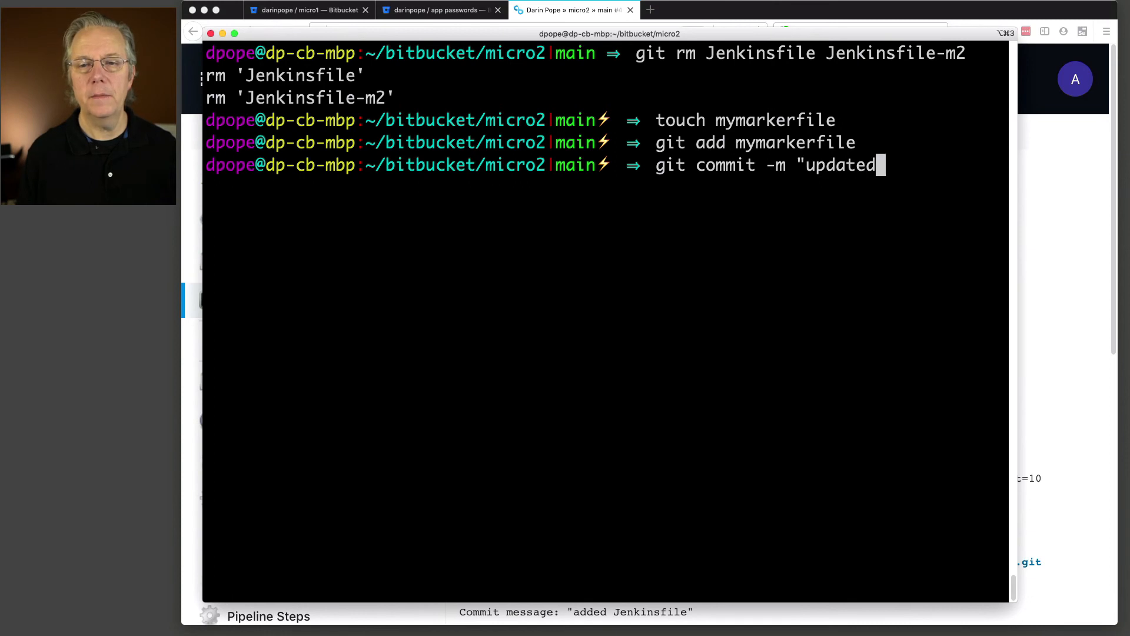
key(Return)
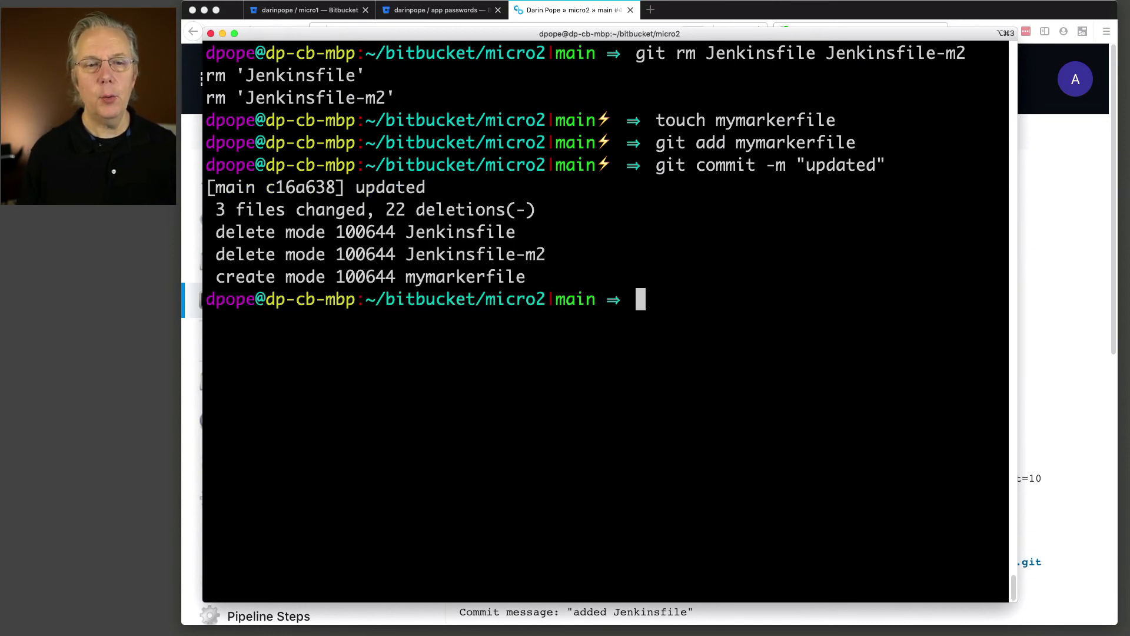
drag(545, 255, 186, 228)
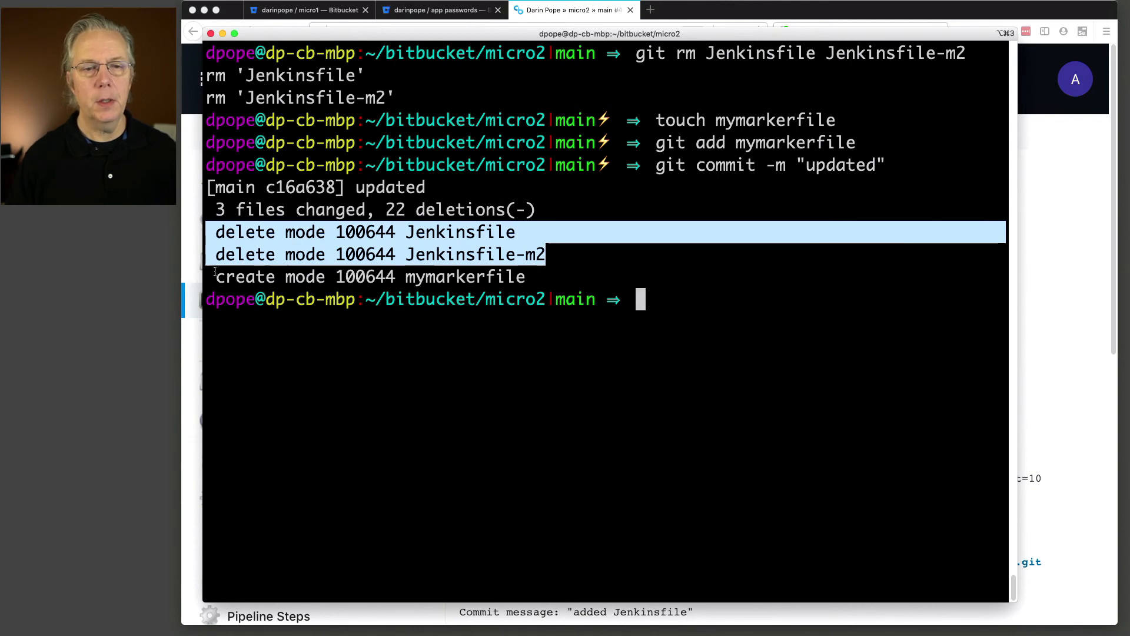
drag(224, 280, 541, 276)
click(533, 277)
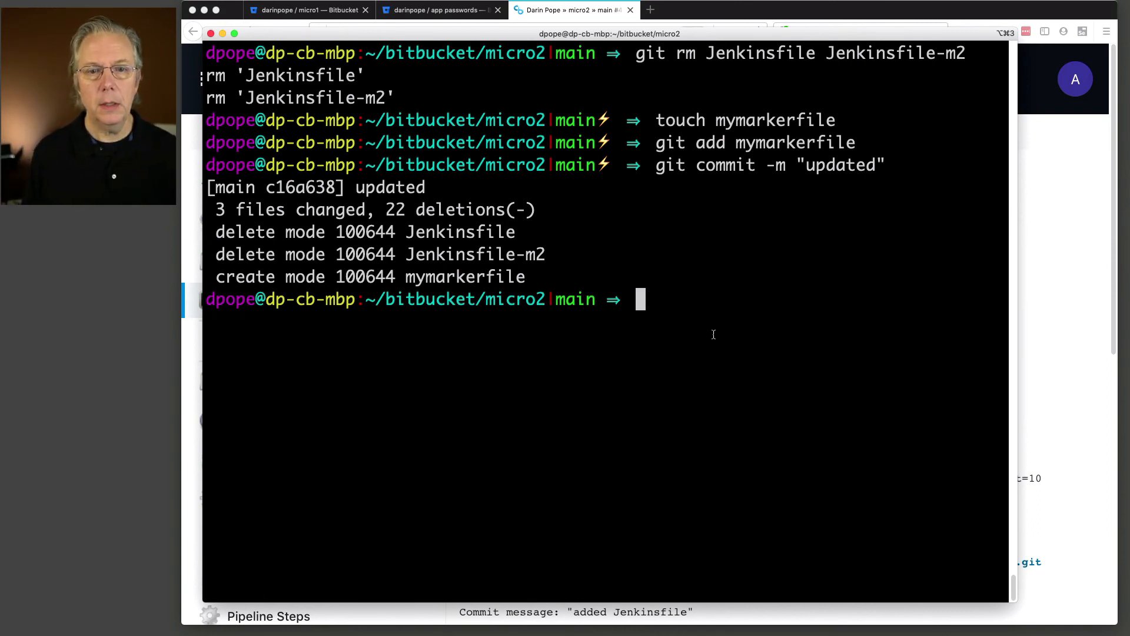
text(git push)
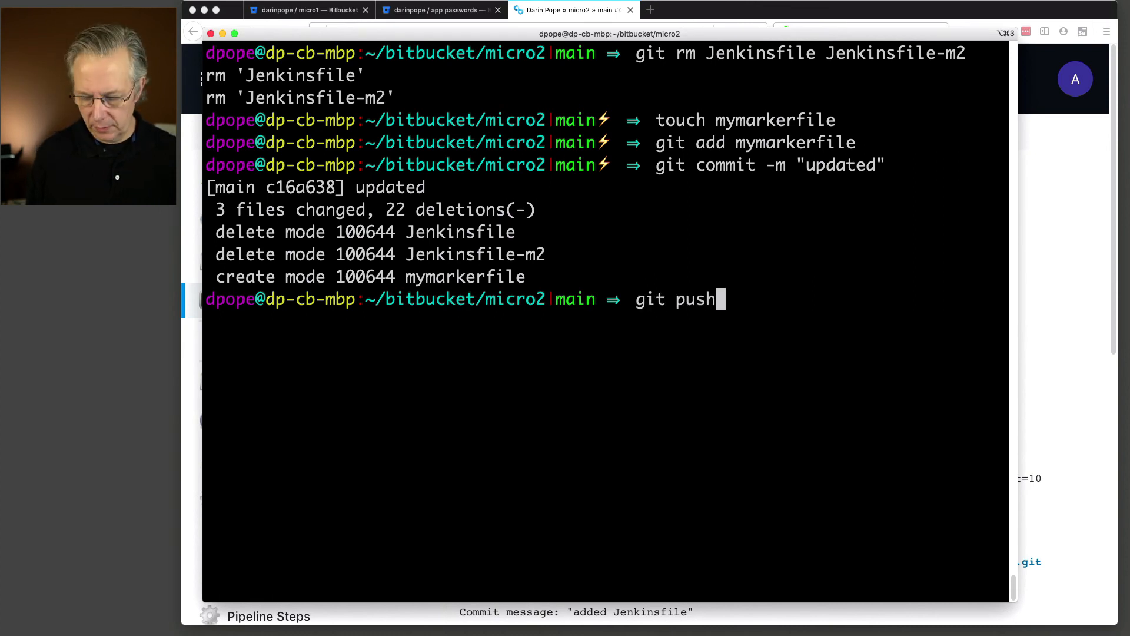
key(Return)
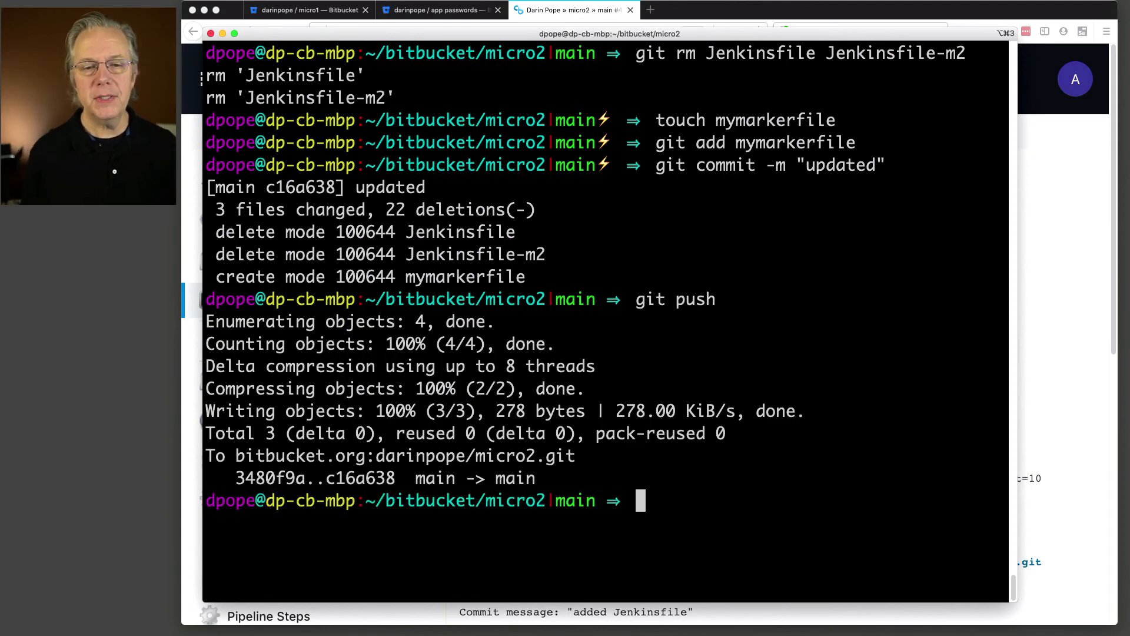
- Open the organization folder's configuration at the Jenkinsfile-m2 and Jenkinsfile recognizers
click(1072, 291)
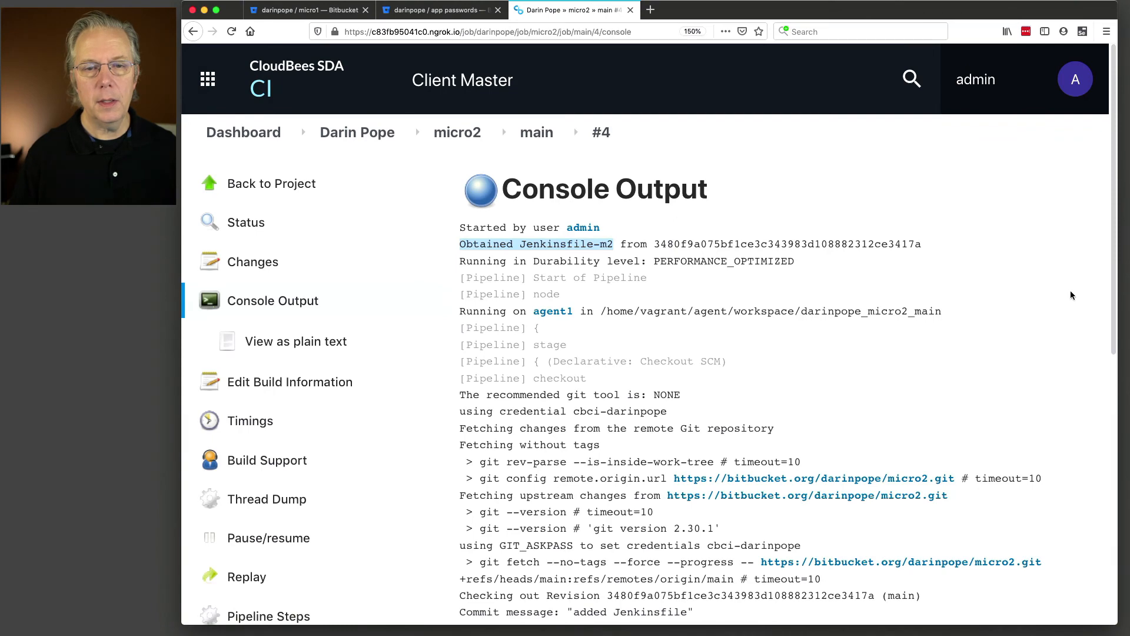
click(370, 135)
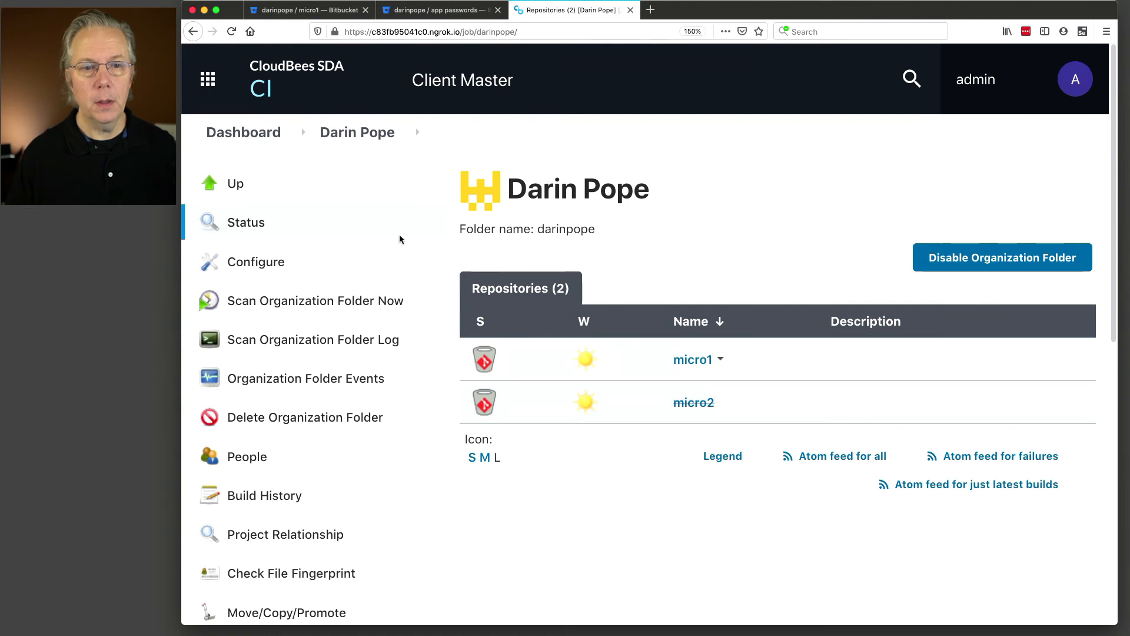
click(277, 266)
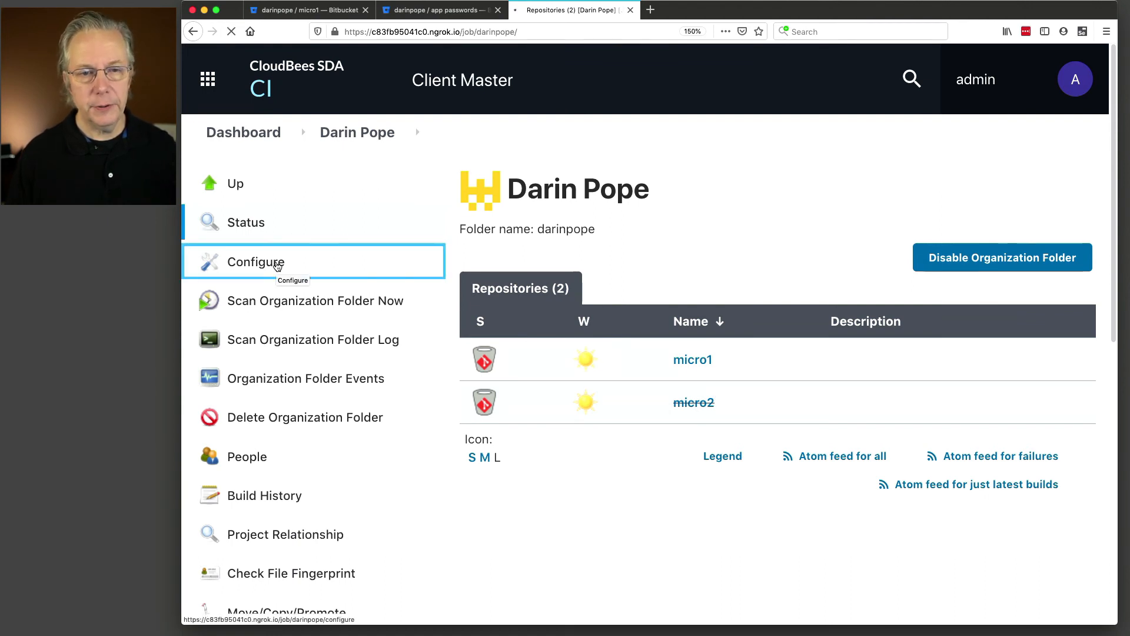
scroll(309, 298, down, 10)
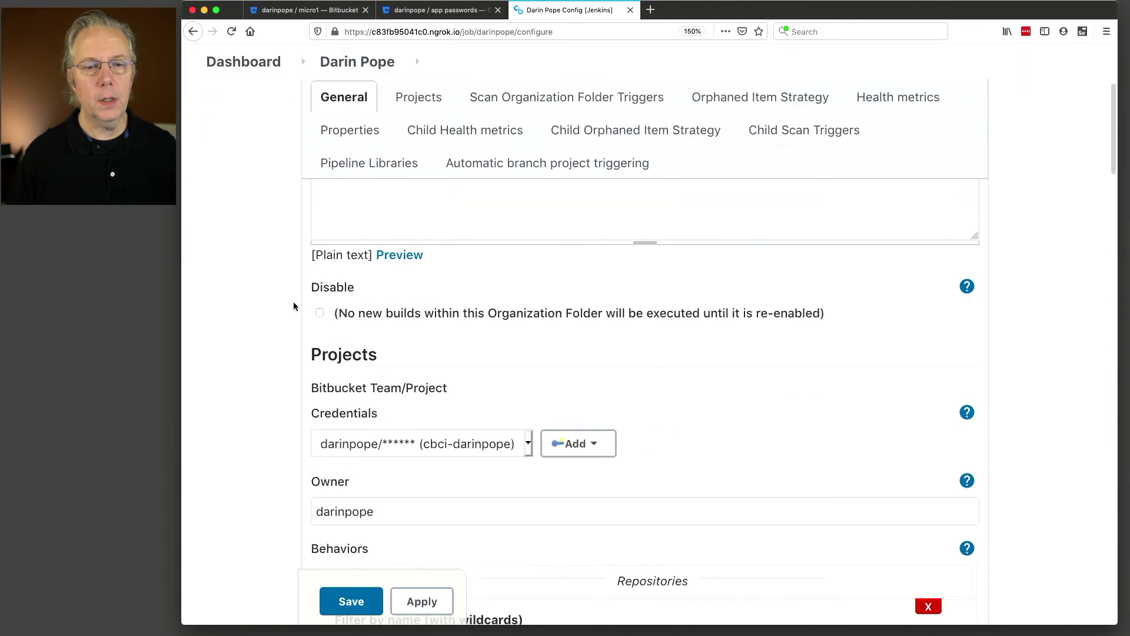
scroll(293, 301, down, 10)
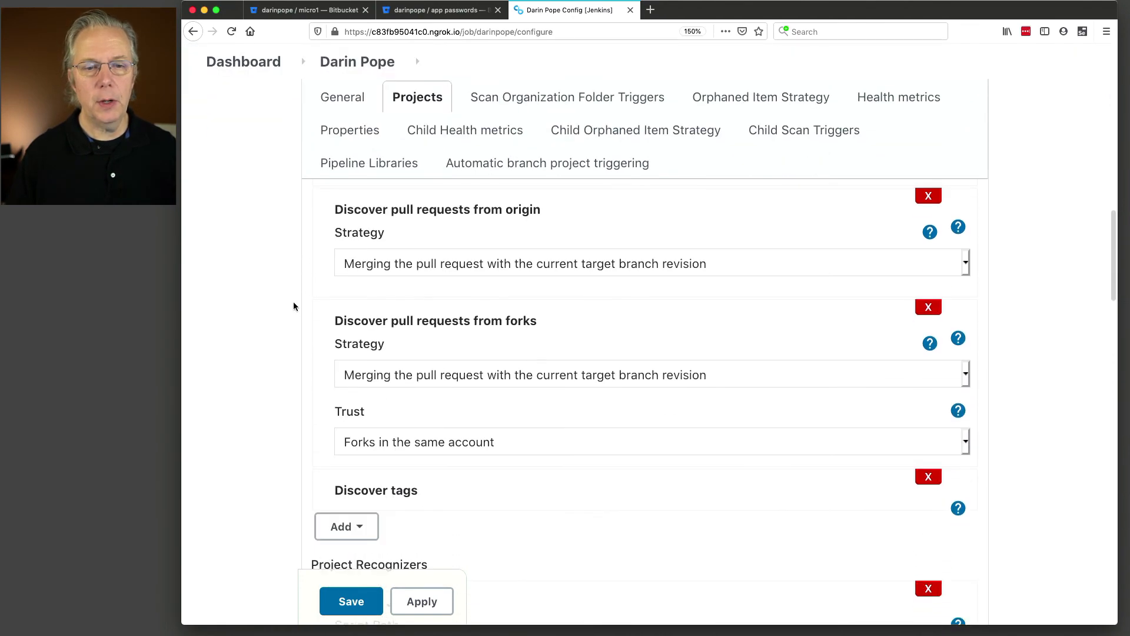
scroll(293, 301, down, 4)
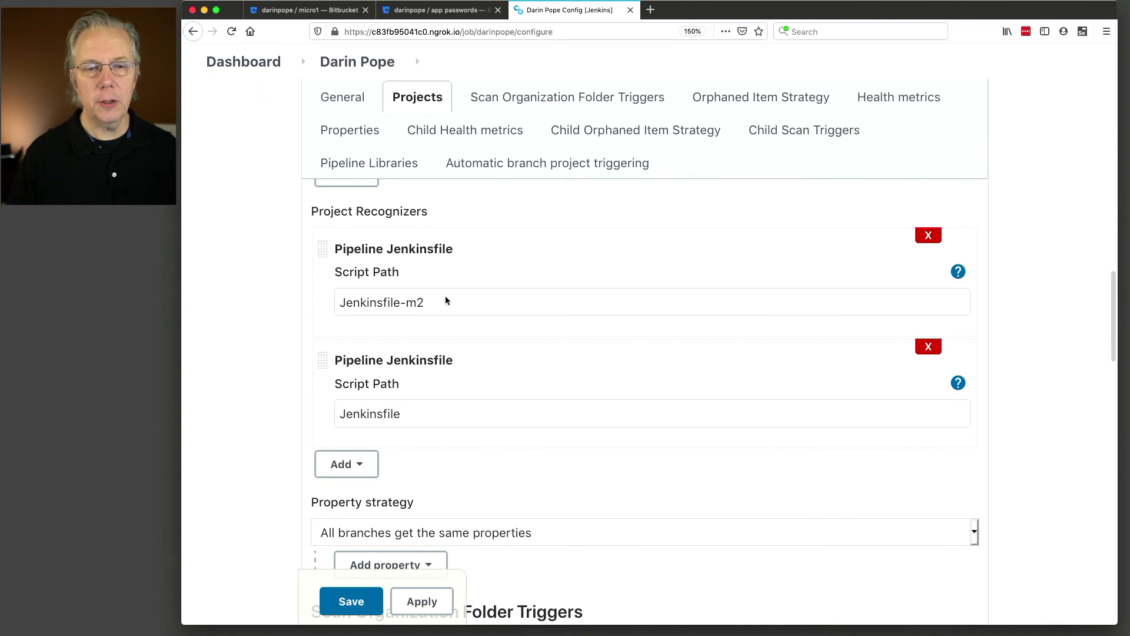
- Replace the Jenkinsfile-m2 recognizer with a Custom script recognizer using marker file 'mymarkerfile'
click(929, 236)
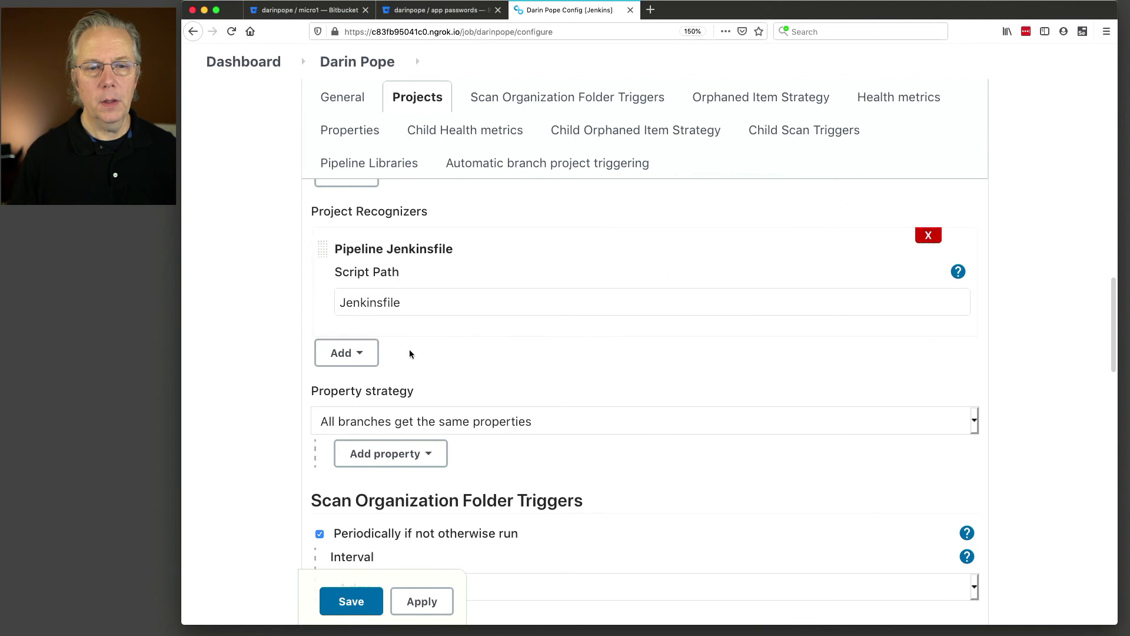
click(364, 354)
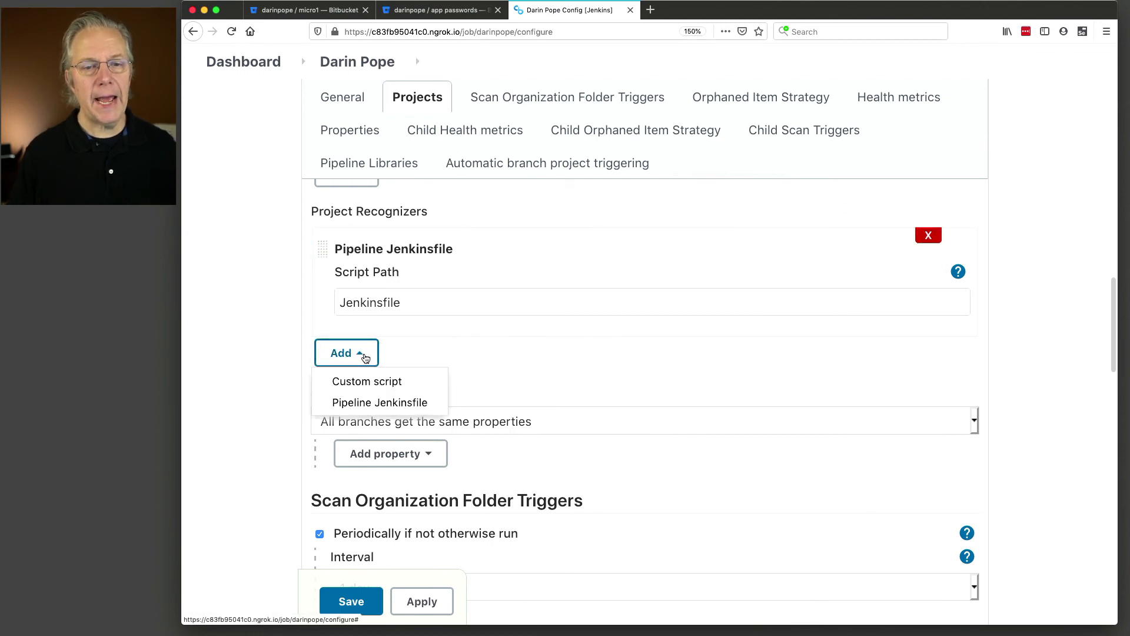
click(376, 382)
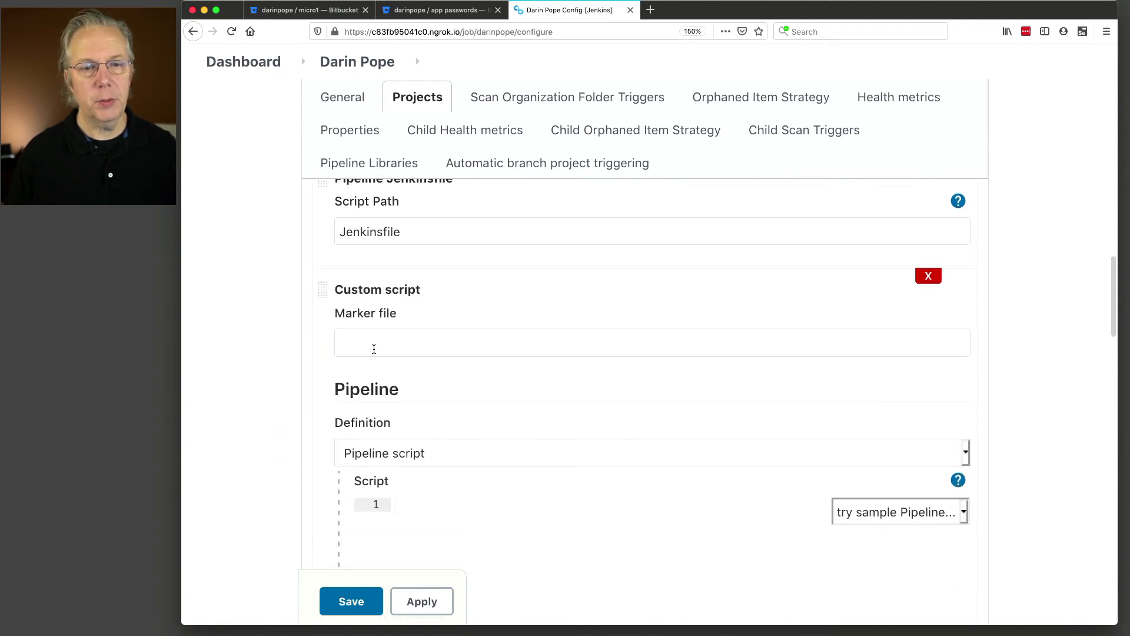
click(416, 343)
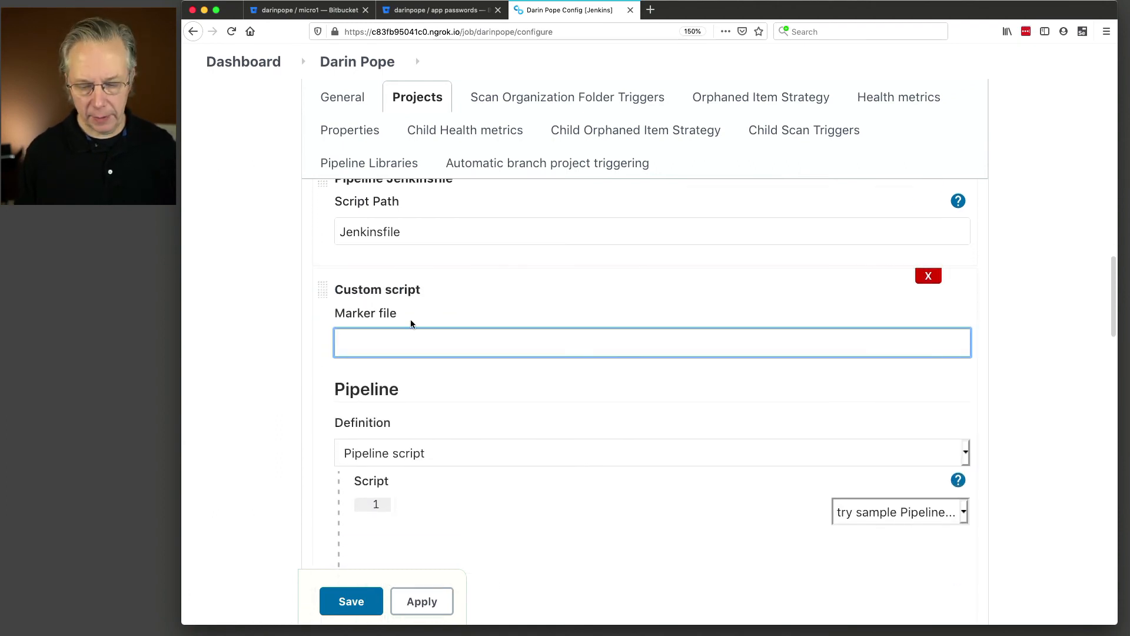
text(myarker)
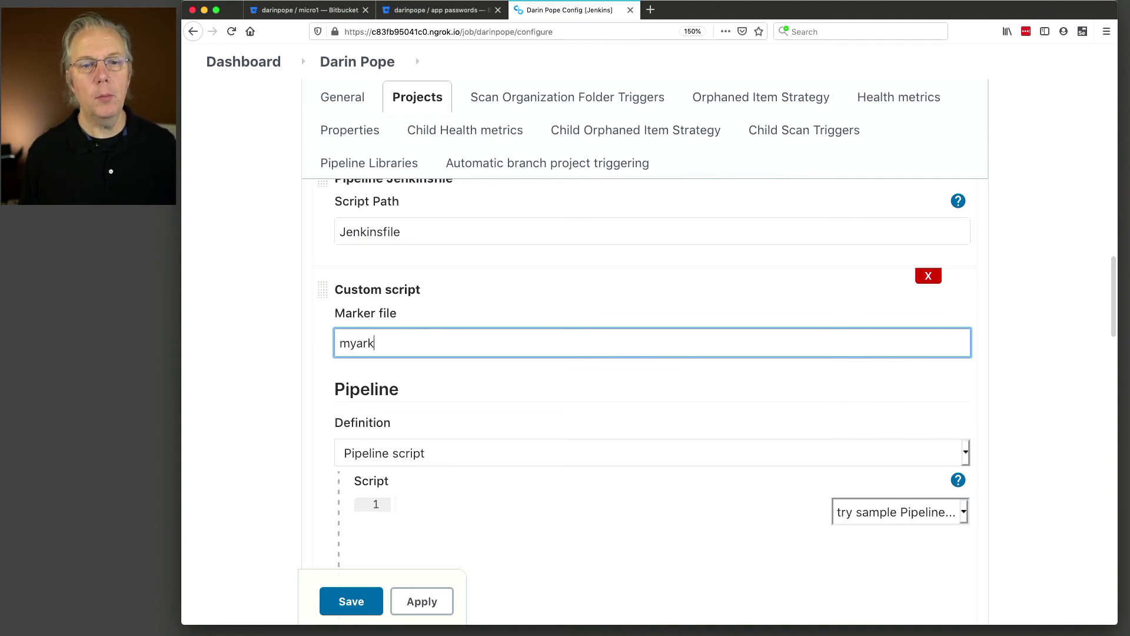
key(BackSpace)
key(BackSpace)
key(BackSpace)
key(BackSpace)
key(BackSpace)
text(ma)
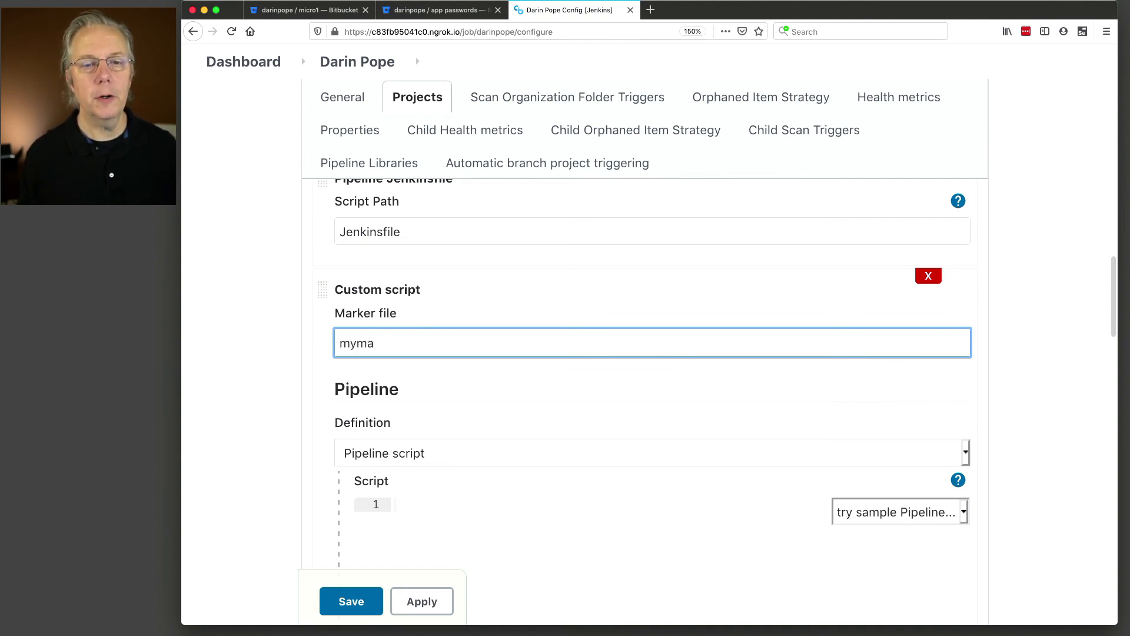
text(rkerfile)
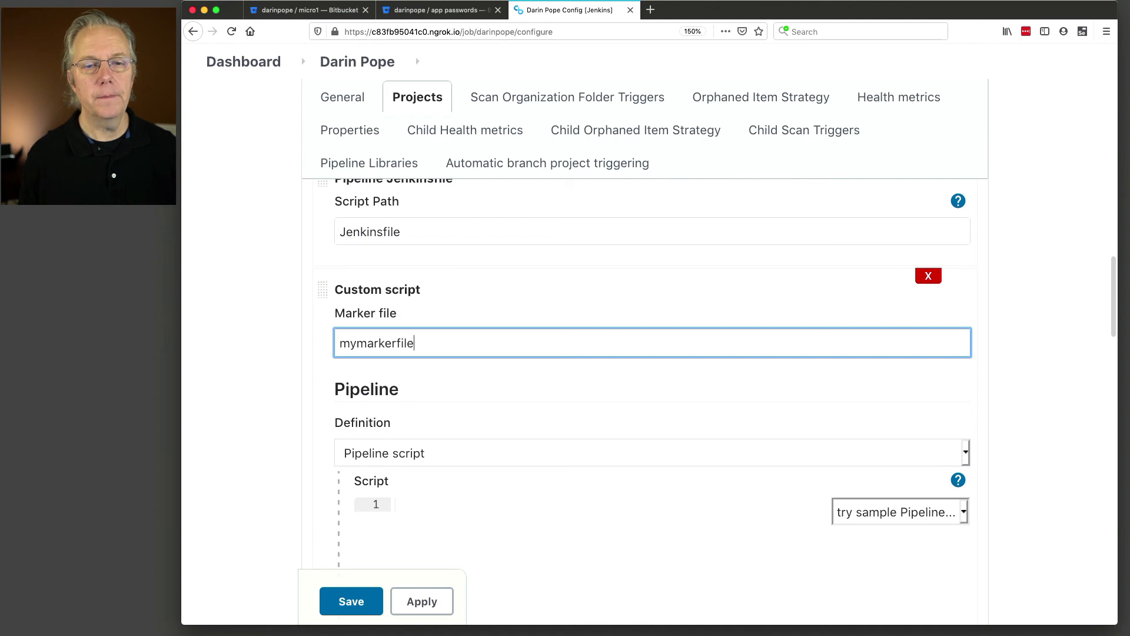
key(Tab)
scroll(410, 323, down, 1)
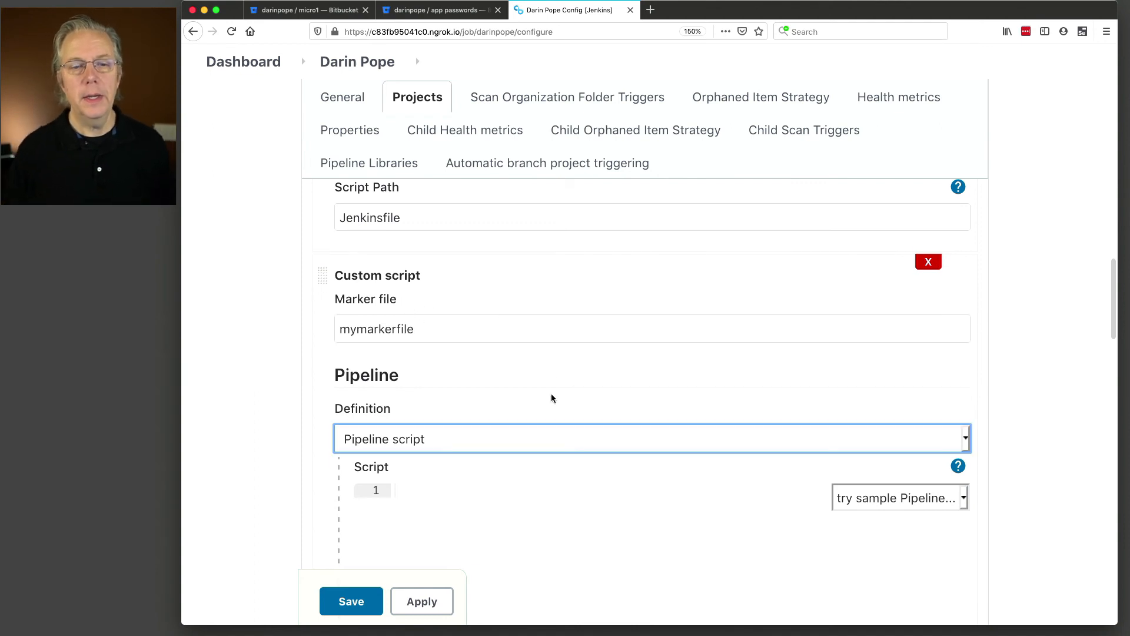
scroll(551, 396, down, 3)
scroll(551, 395, down, 2)
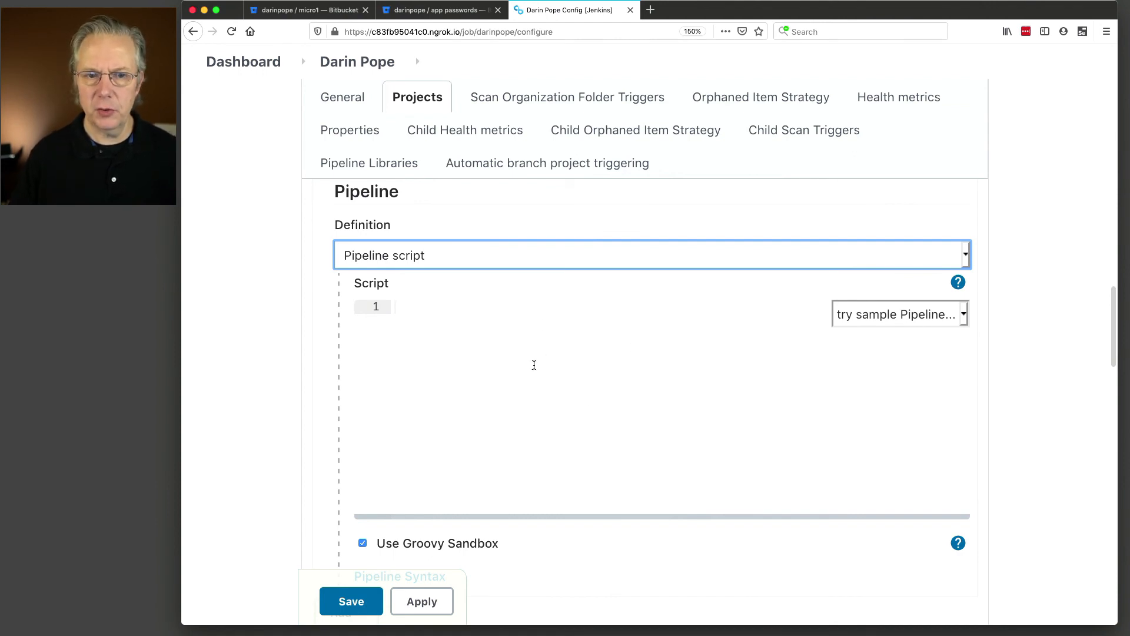
- Set the pipeline Definition to Pipeline script from SCM using Git with the jenkinsfile-library repository URL
click(571, 266)
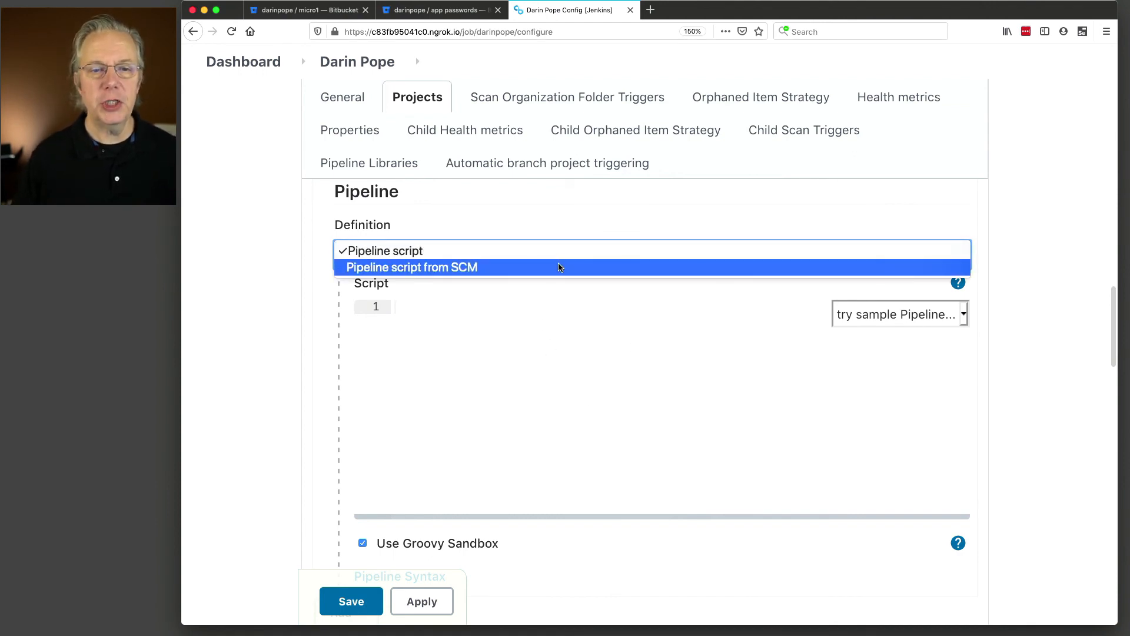
click(559, 267)
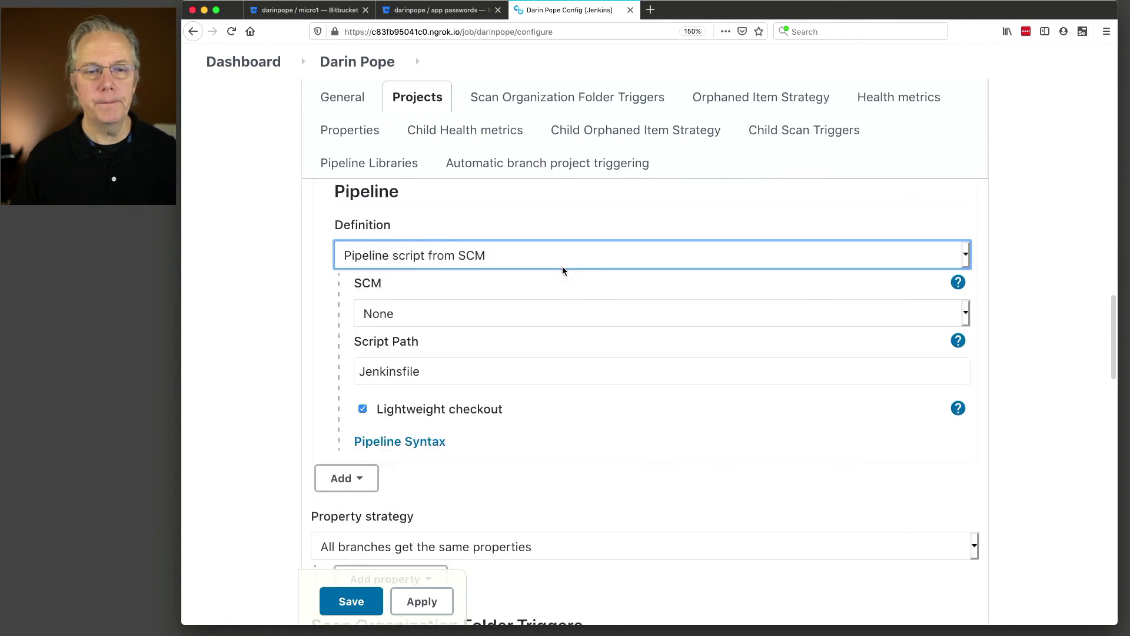
click(519, 314)
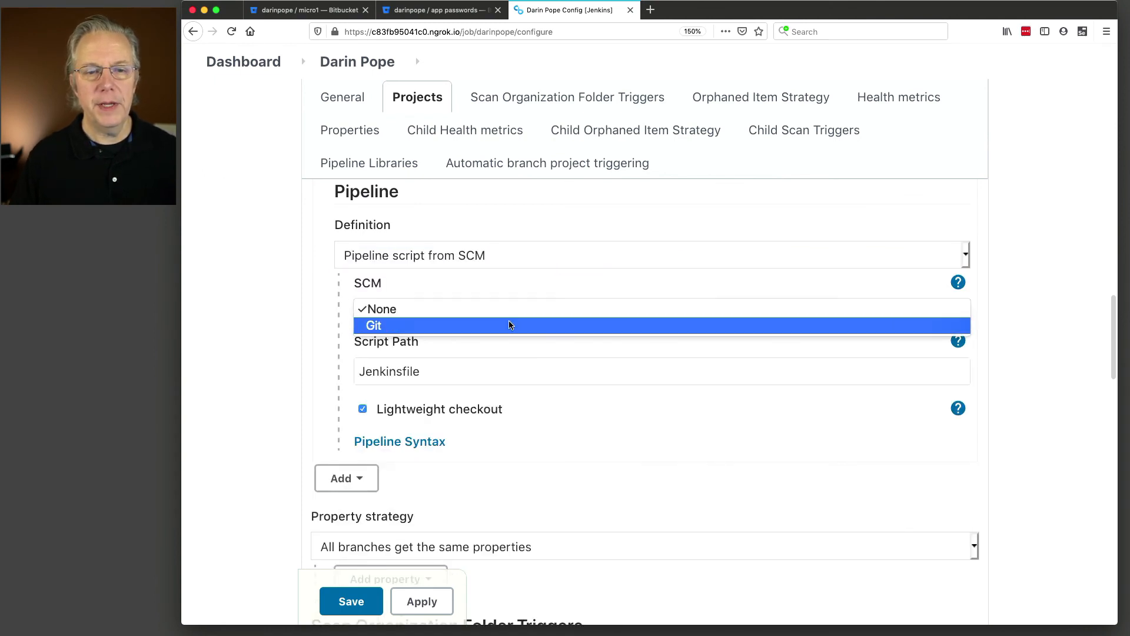
click(512, 321)
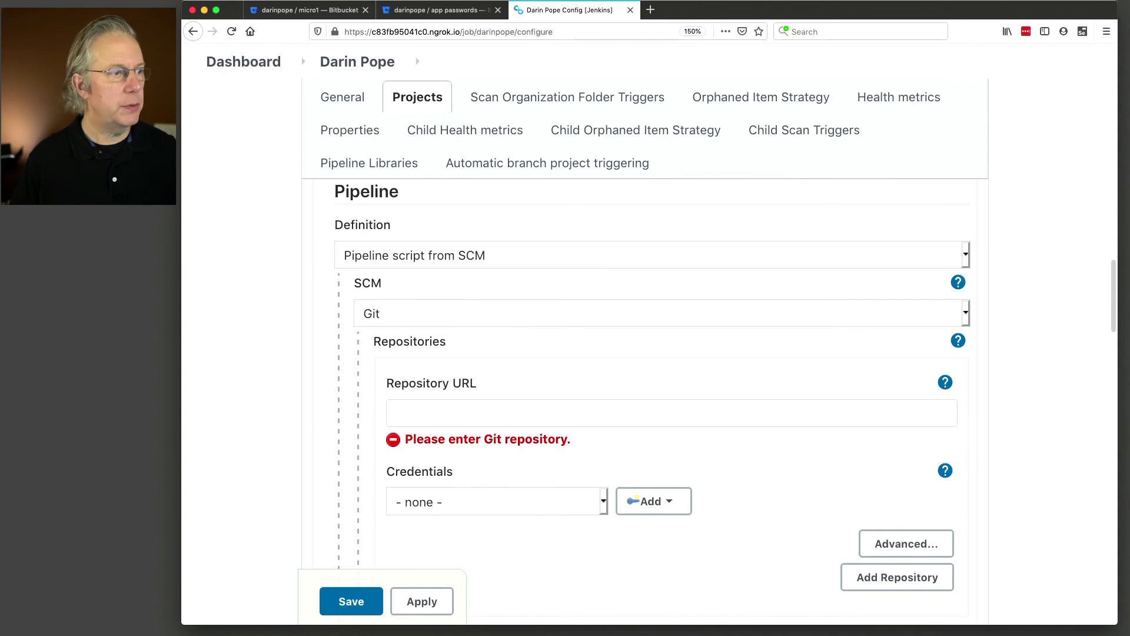
key(super+Tab)
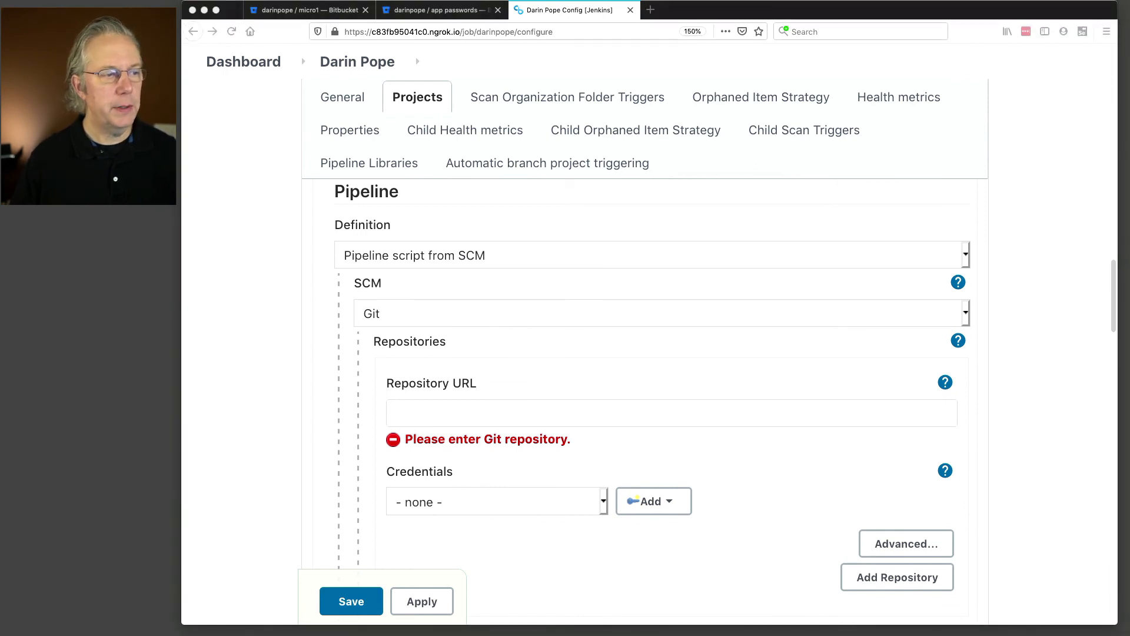
key(super+Tab)
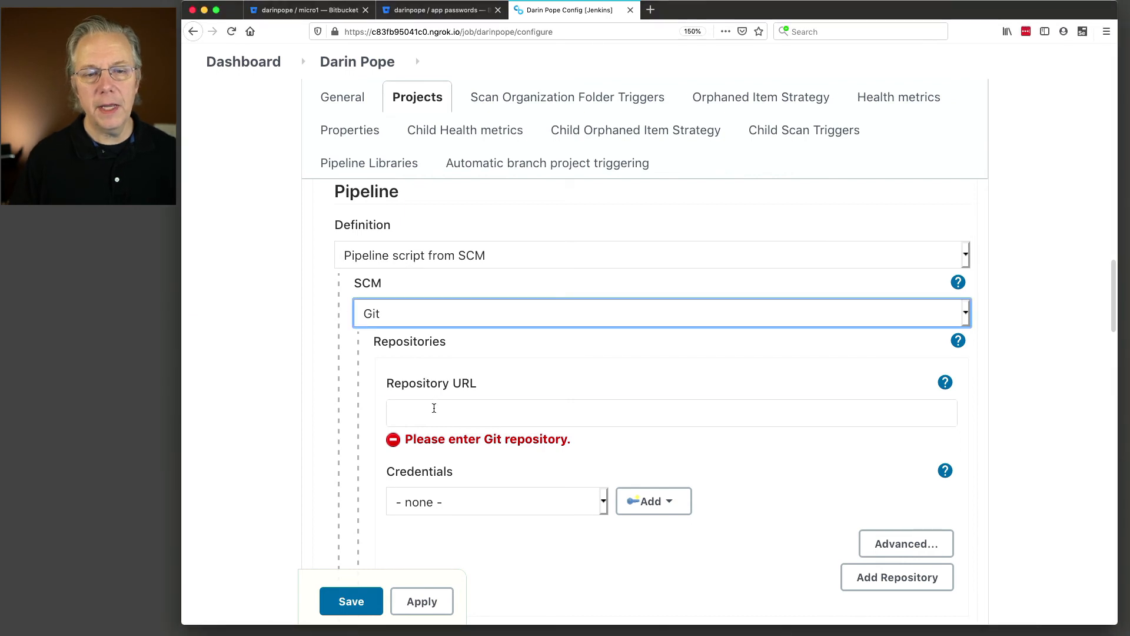
click(437, 406)
text(https://github.com/darinpope/jenkinsfile-library.git)
key(Tab)
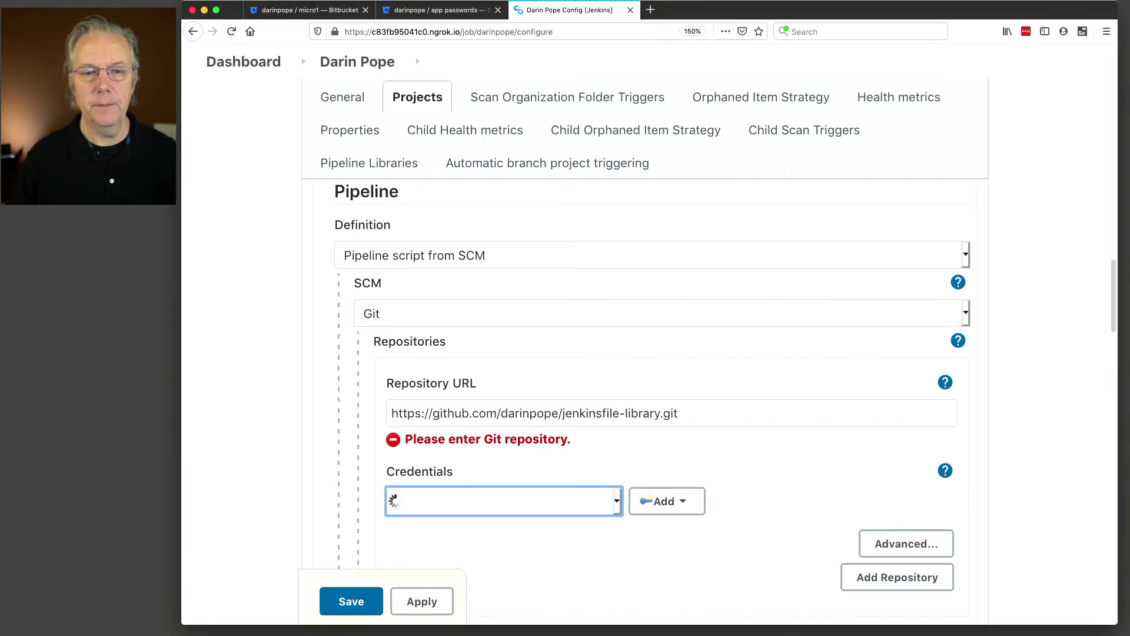
- Set the branch specifier to */main and the script path to Jenkinsfile-basic
scroll(431, 402, down, 2)
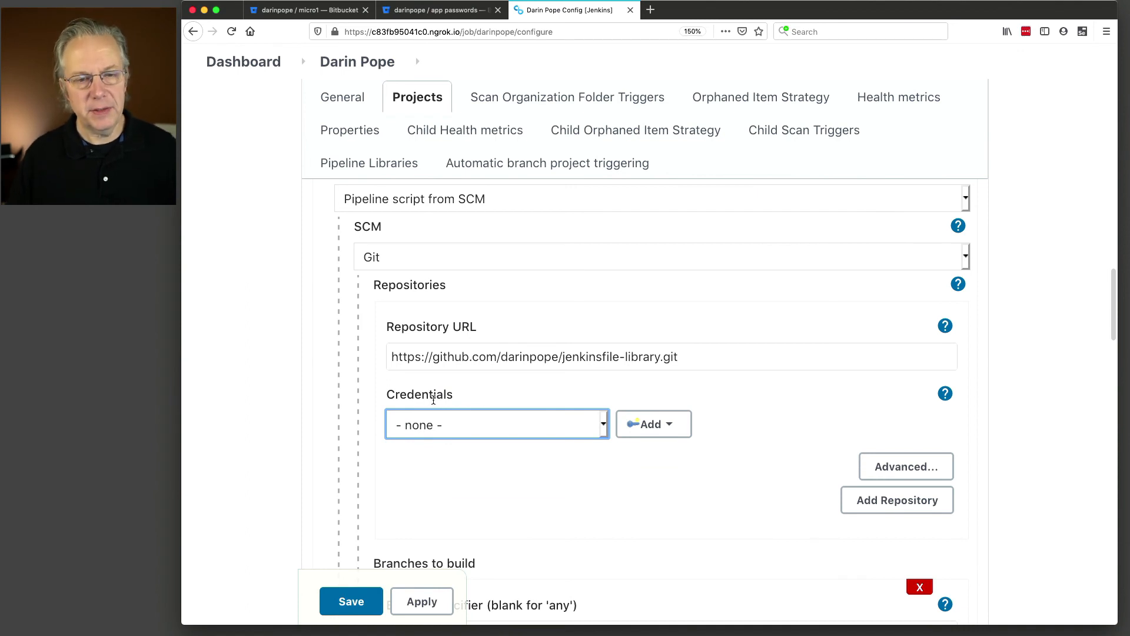
scroll(433, 400, down, 7)
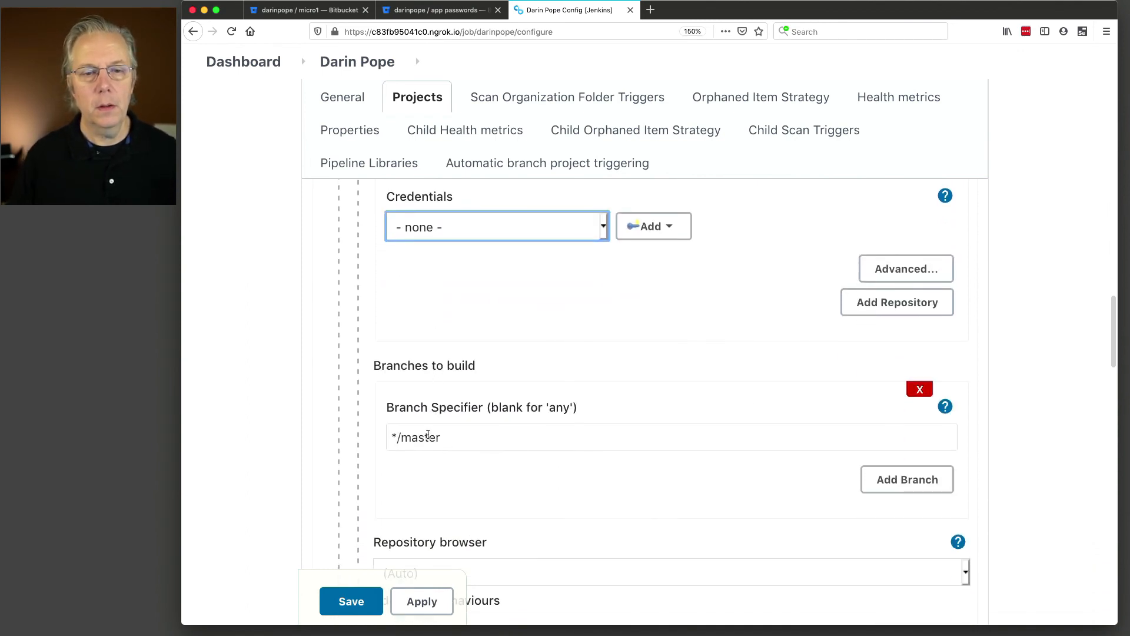
double_click(428, 435)
text(main)
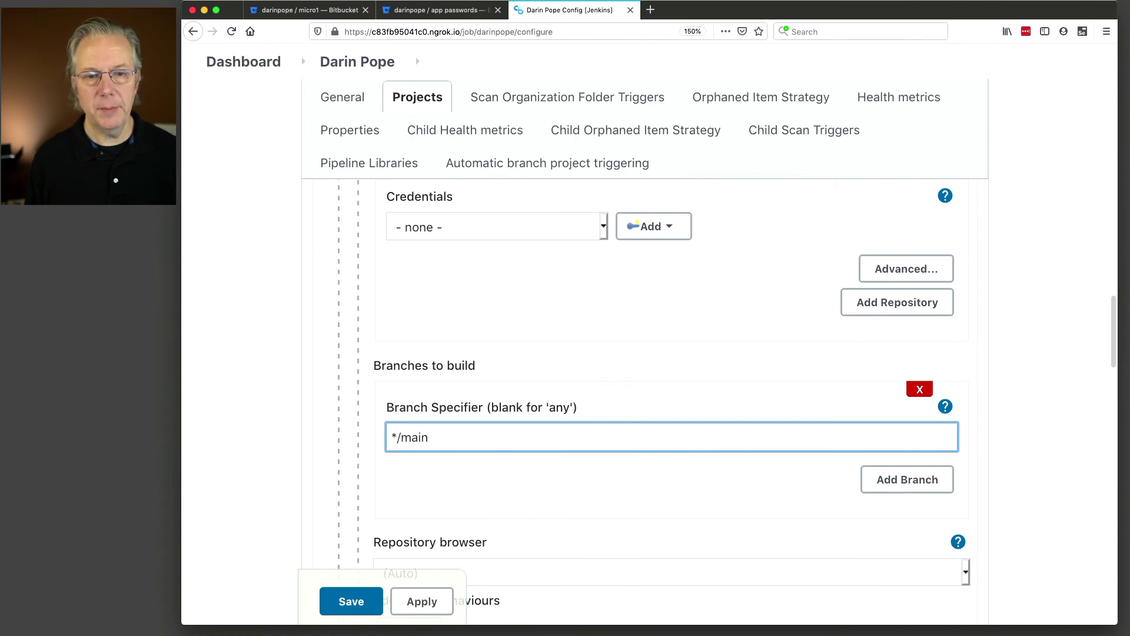
key(Tab)
scroll(453, 405, down, 10)
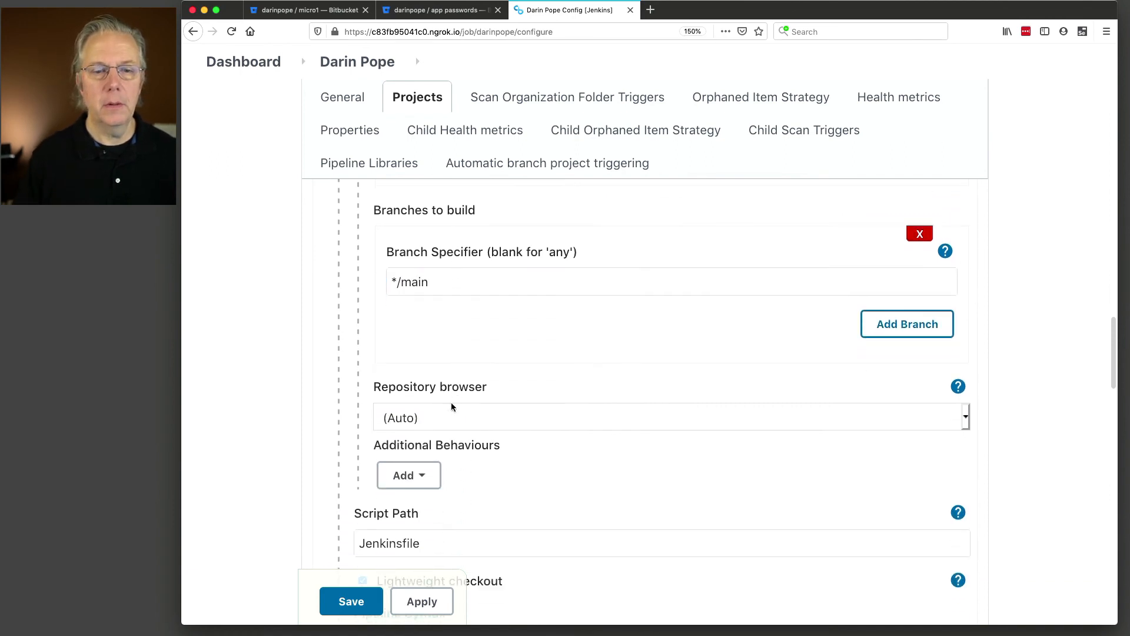
click(457, 386)
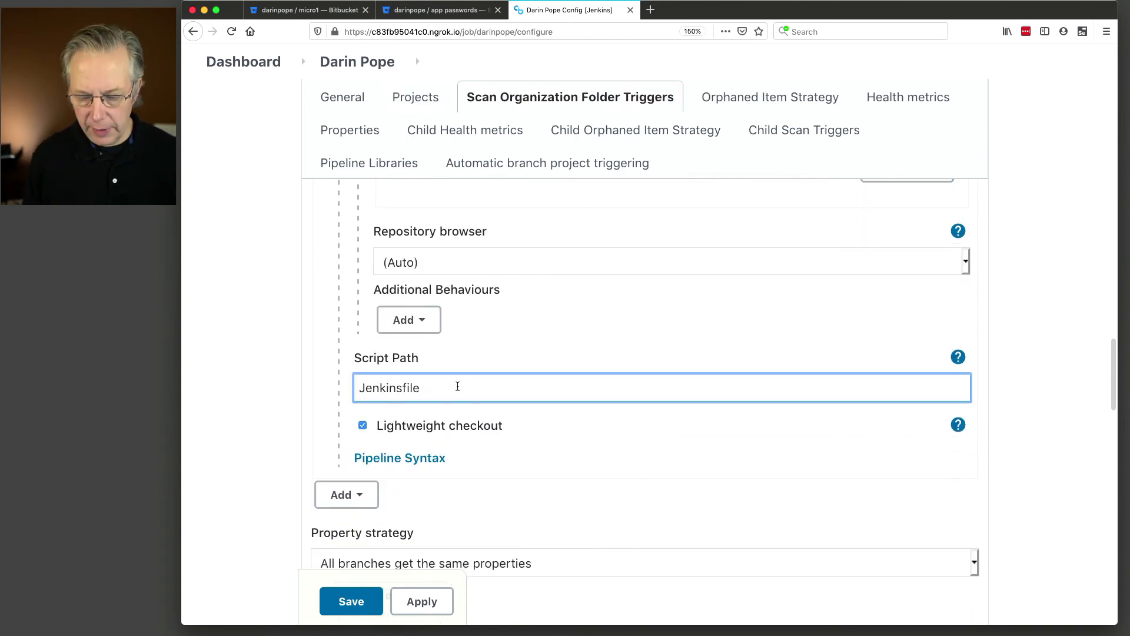
text(-basic)
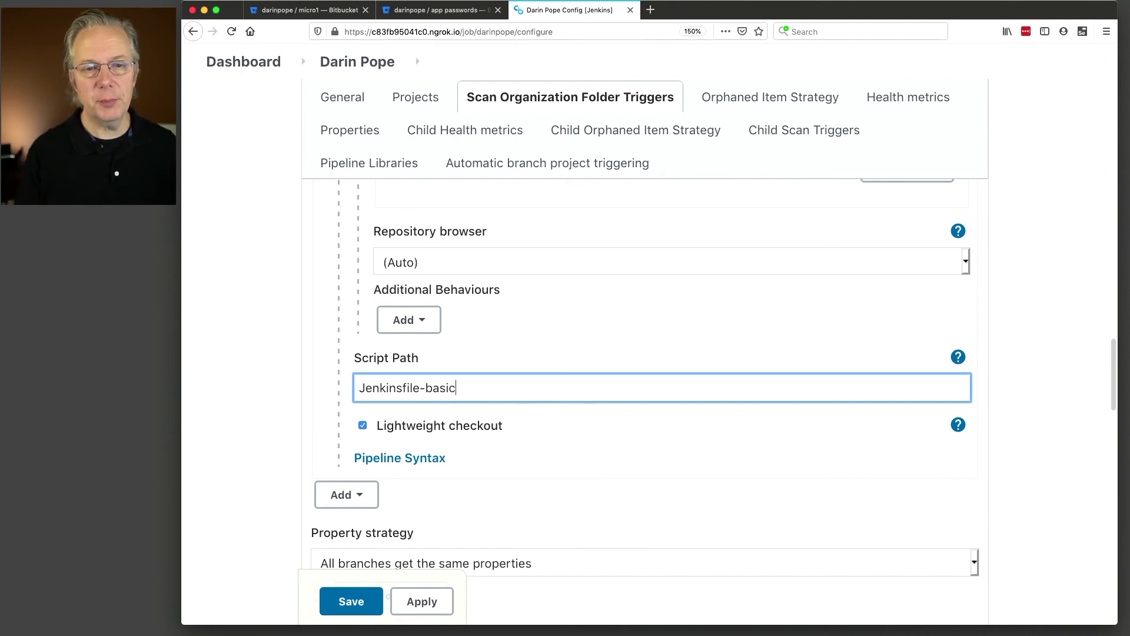
scroll(455, 386, up, 5)
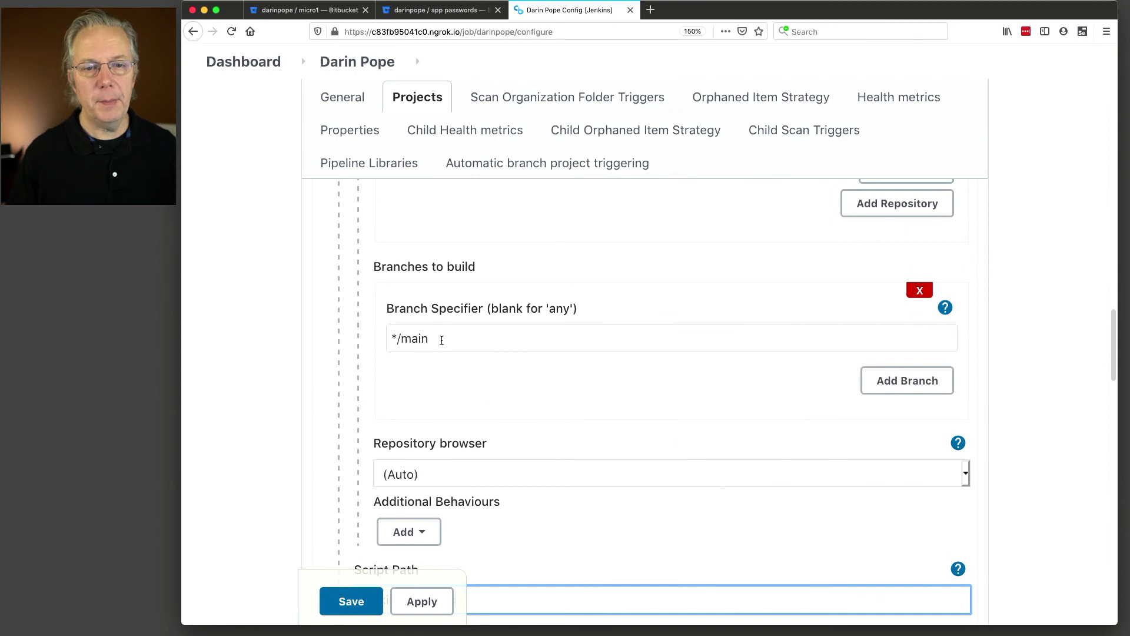
scroll(452, 387, up, 5)
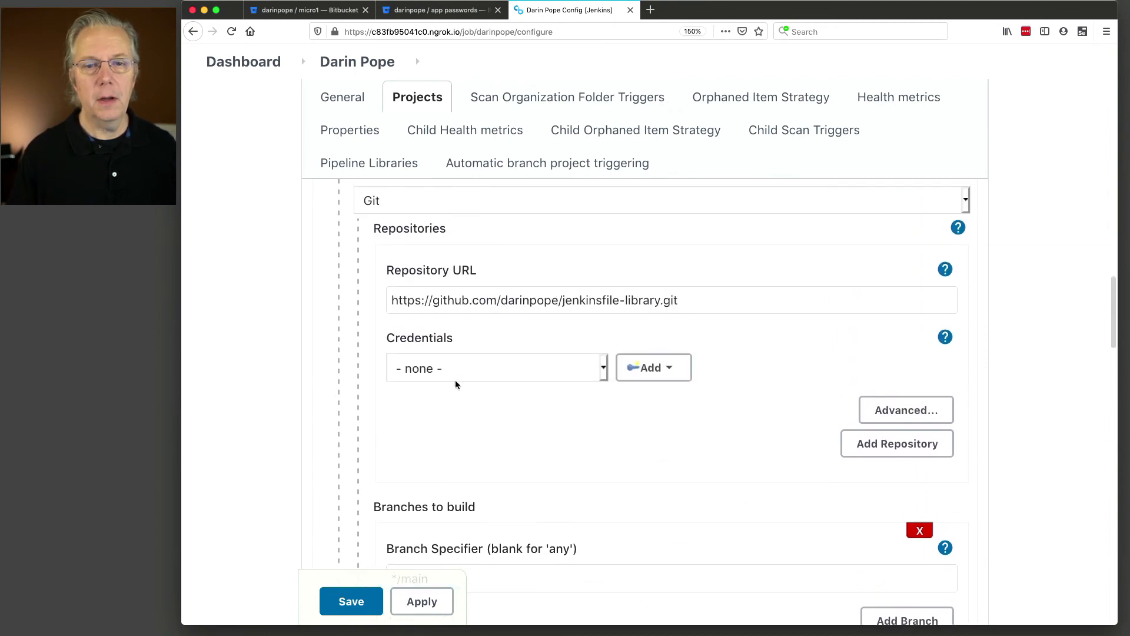
triple_click(573, 301)
key(super+c)
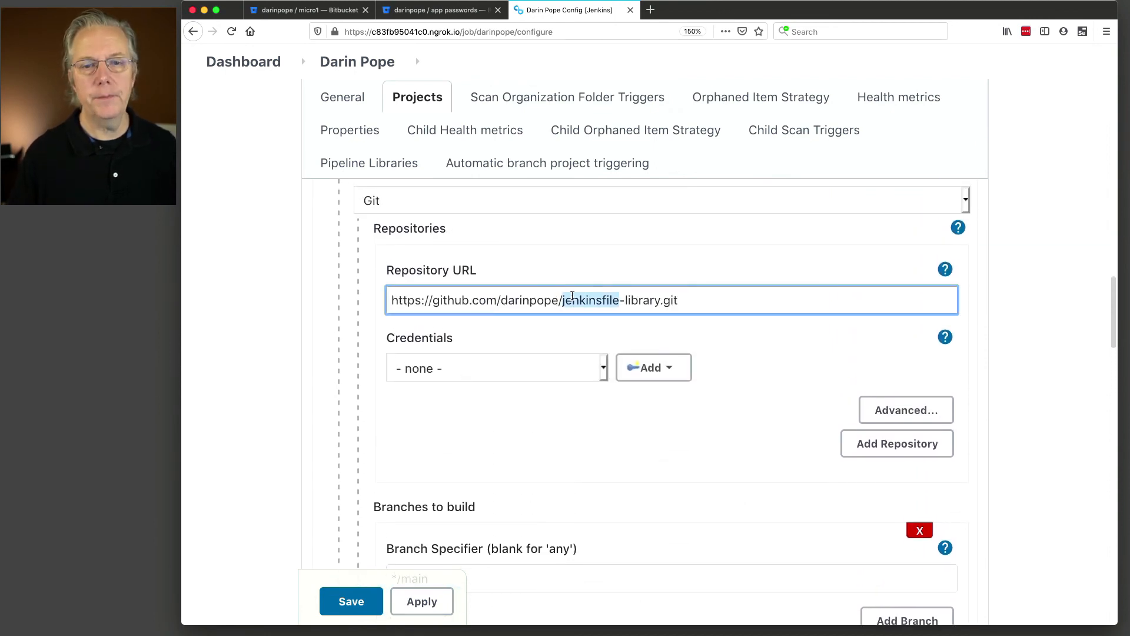
- Open the jenkinsfile-library repo on GitHub and view Jenkinsfile-basic's 'uname -a' and 'java -version' commands
click(649, 9)
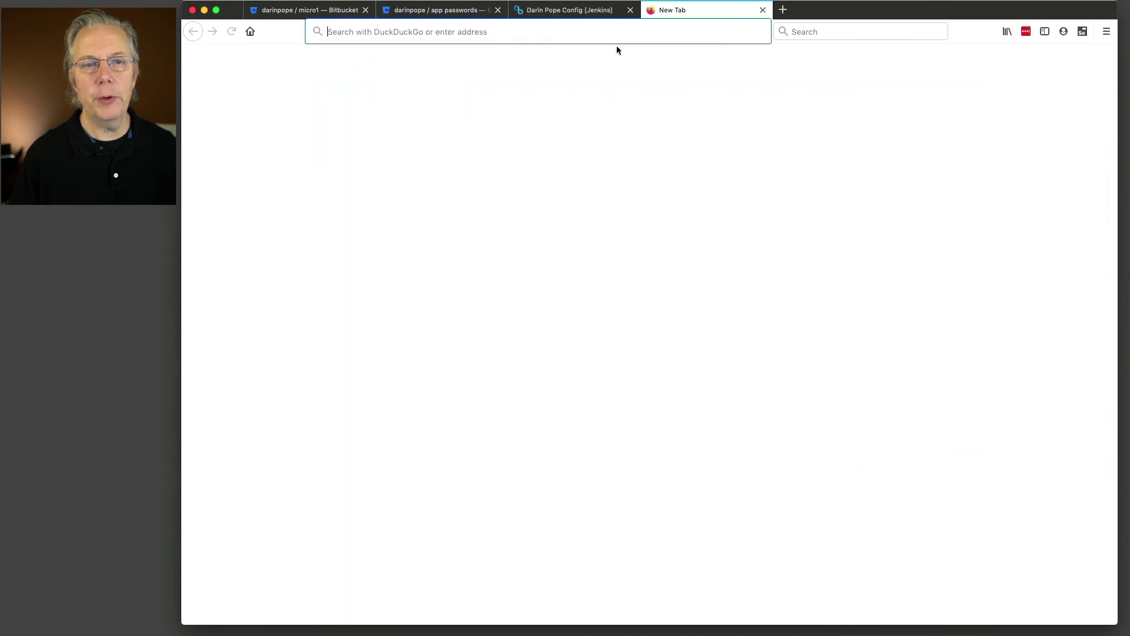
key(super+v)
key(BackSpace)
key(BackSpace)
key(BackSpace)
key(BackSpace)
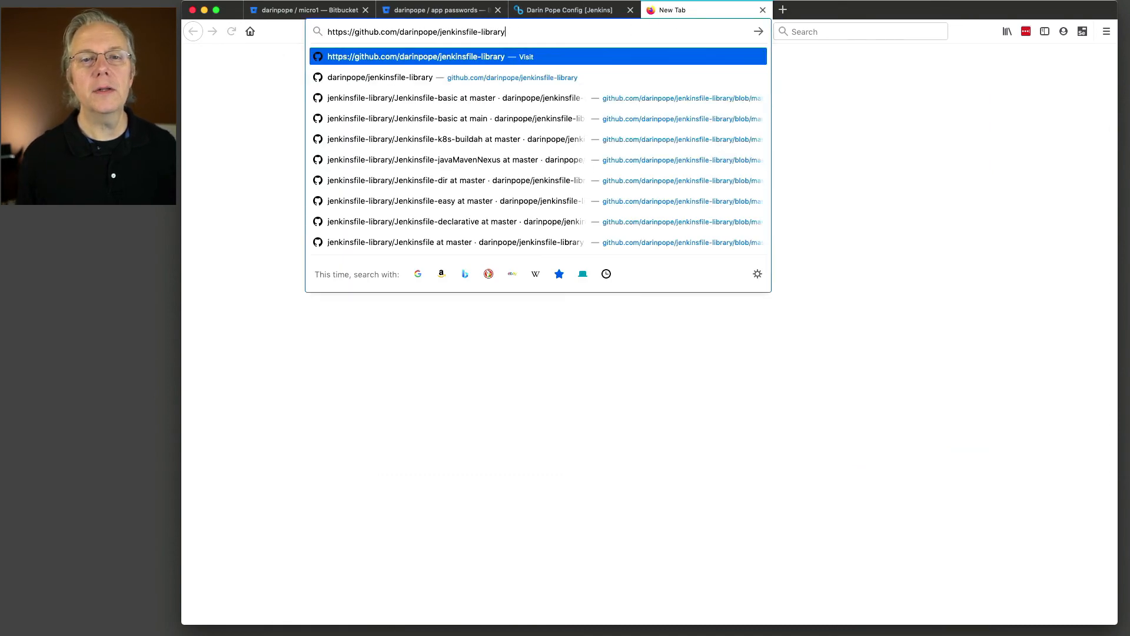
key(Return)
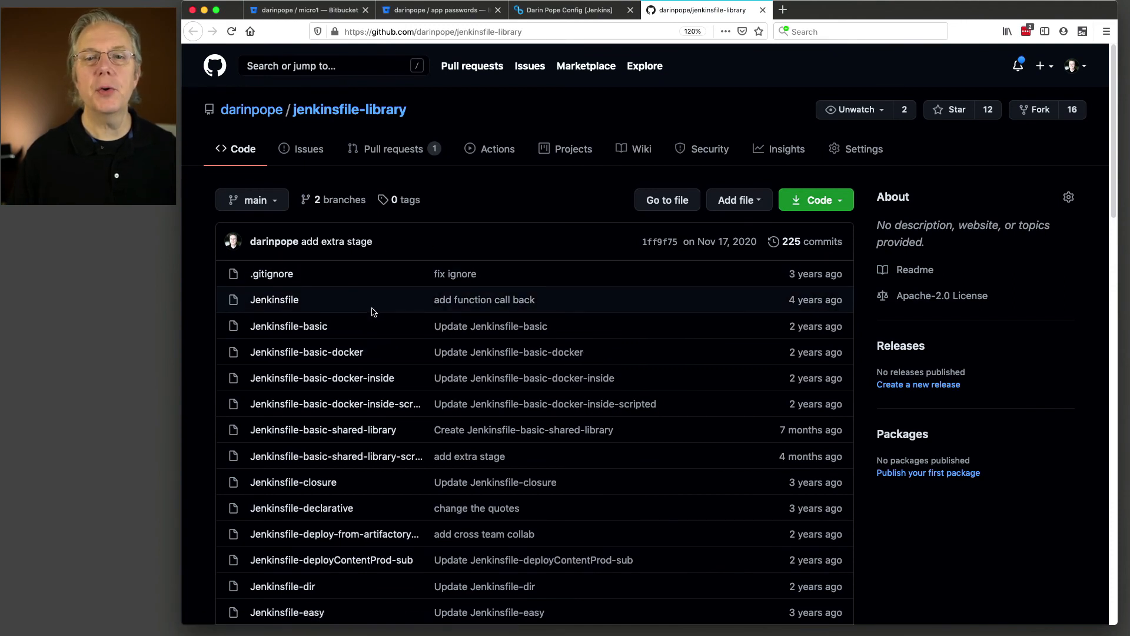
click(318, 327)
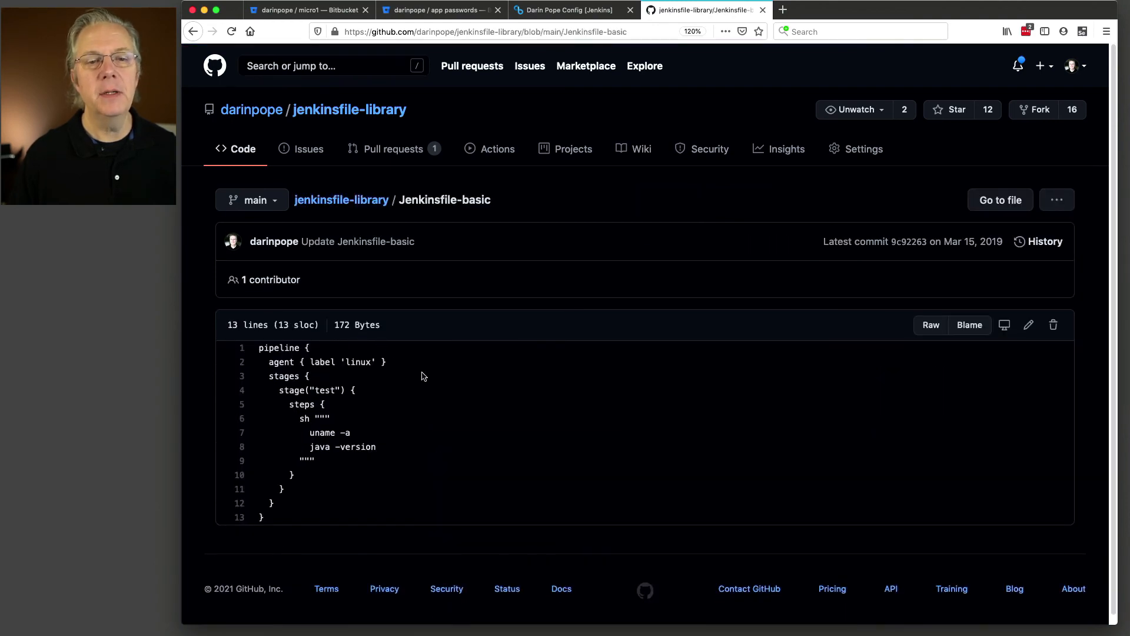
key(super+plus)
key(super+plus)
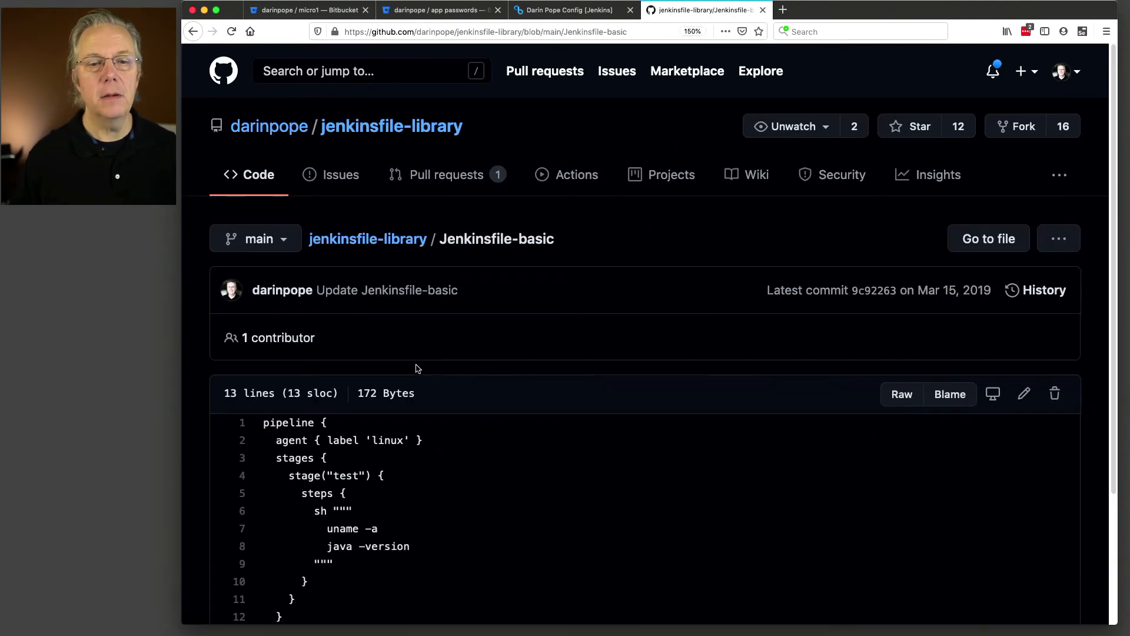
key(super+plus)
key(super+plus)
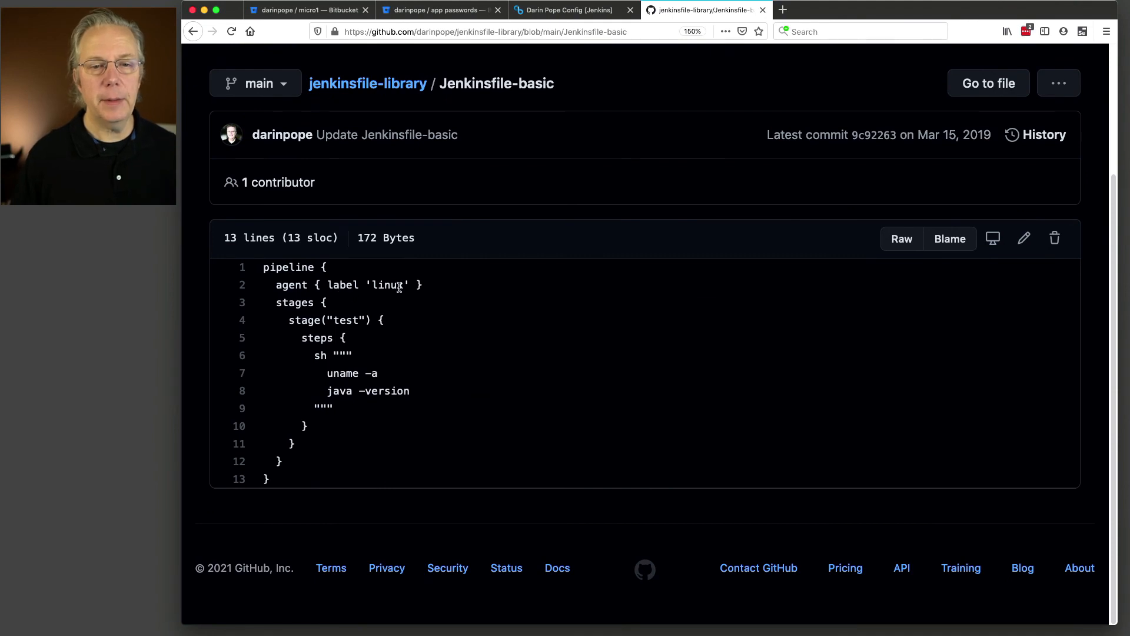
drag(379, 373, 443, 394)
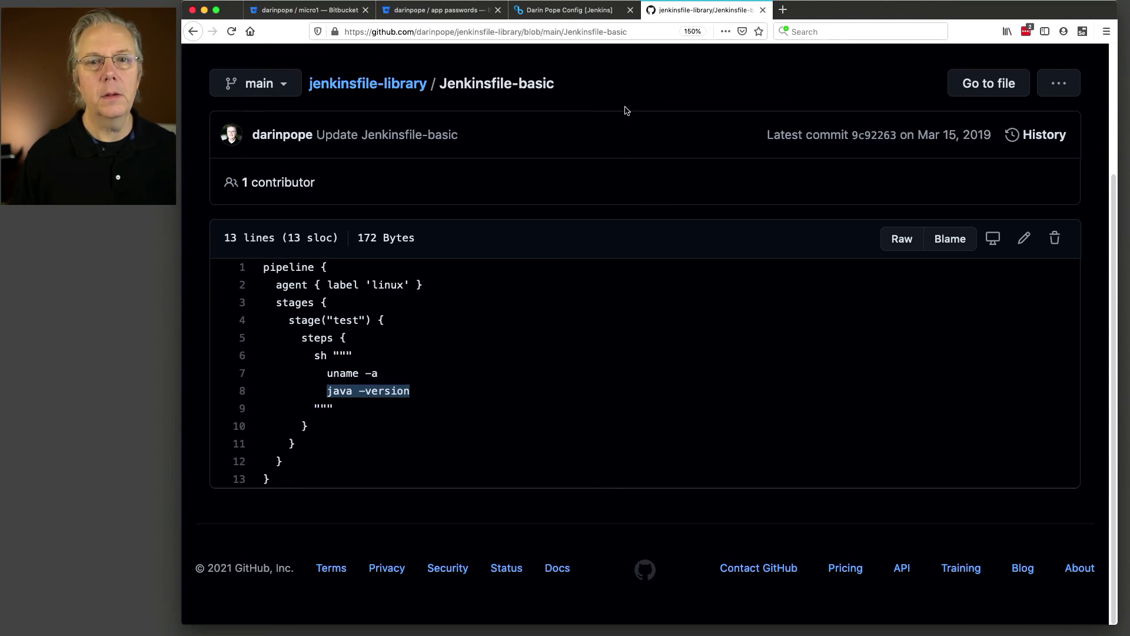
- Save the organization folder's configure page to start a new organization scan
click(564, 14)
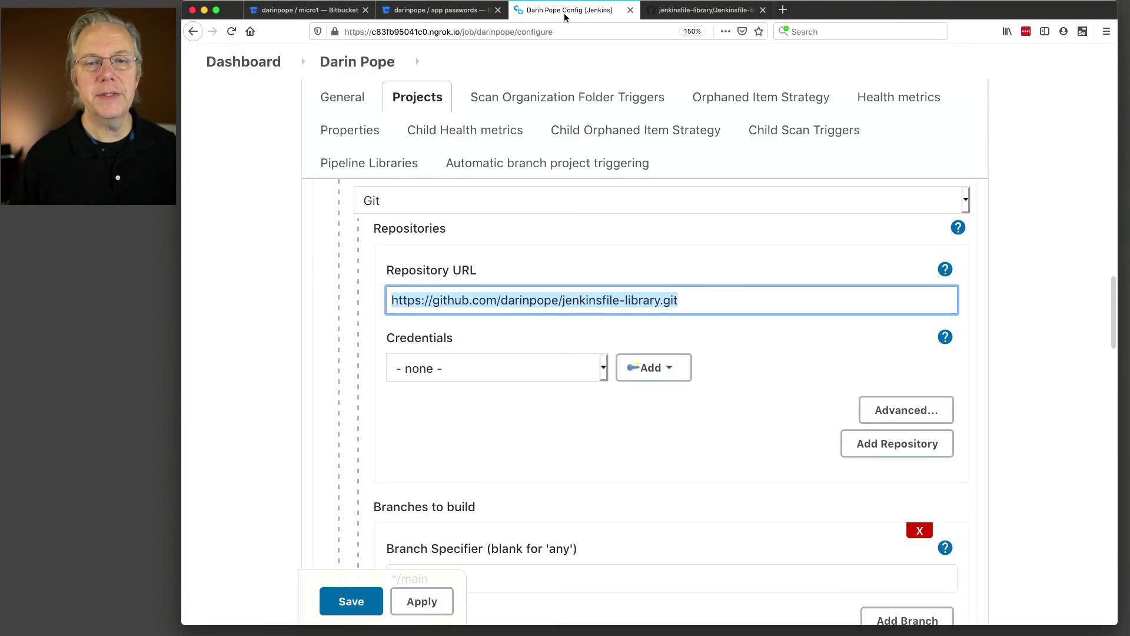
scroll(551, 478, down, 10)
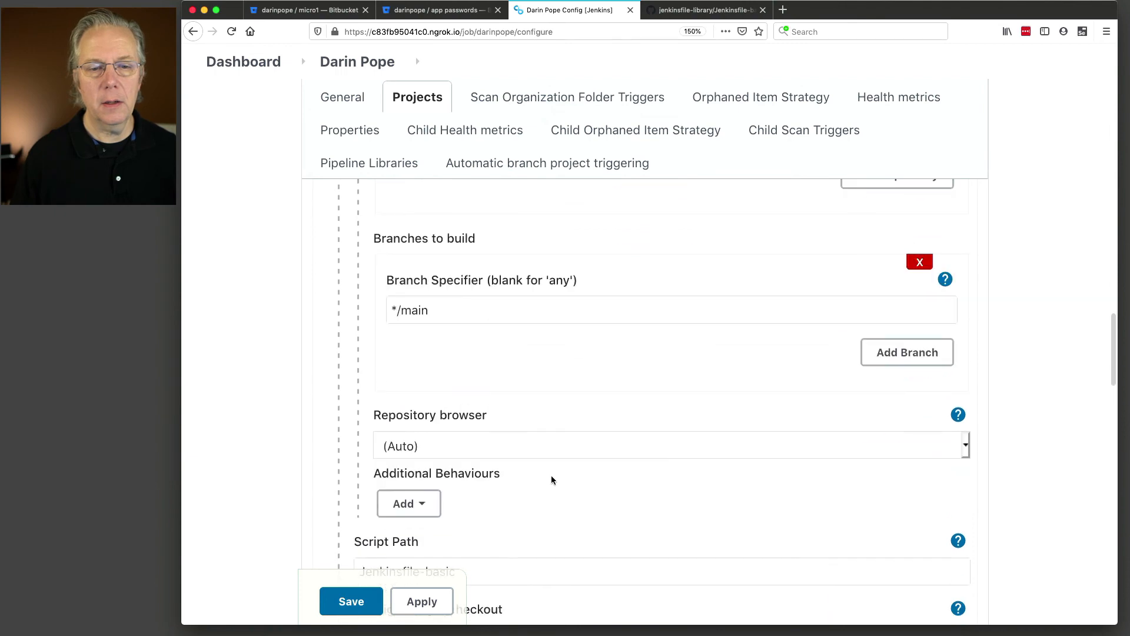
scroll(550, 473, down, 1)
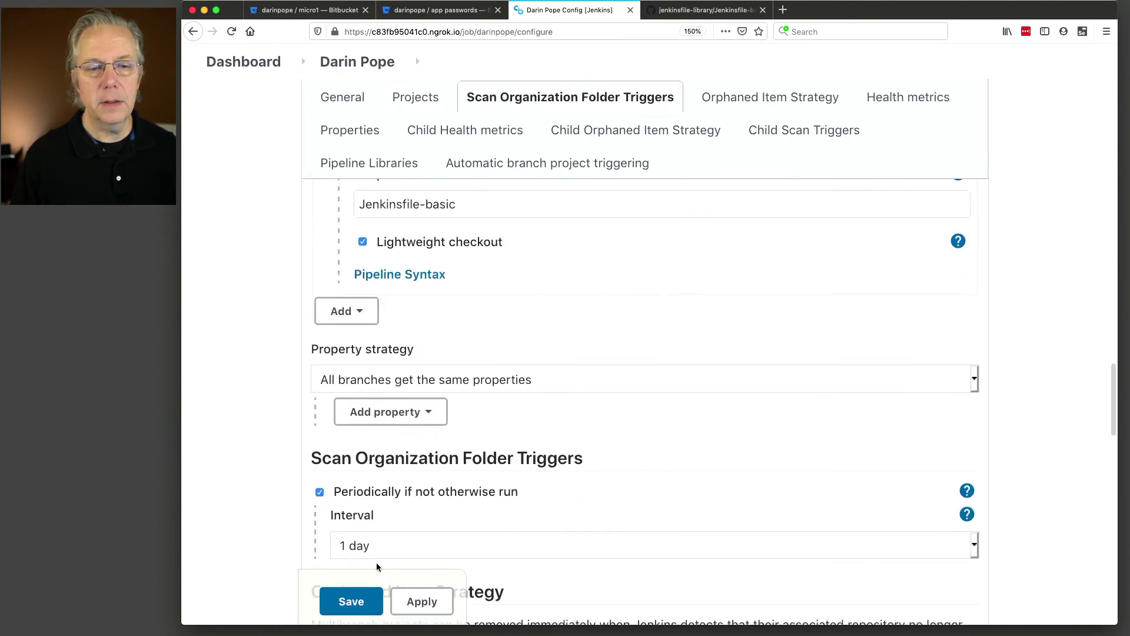
click(356, 600)
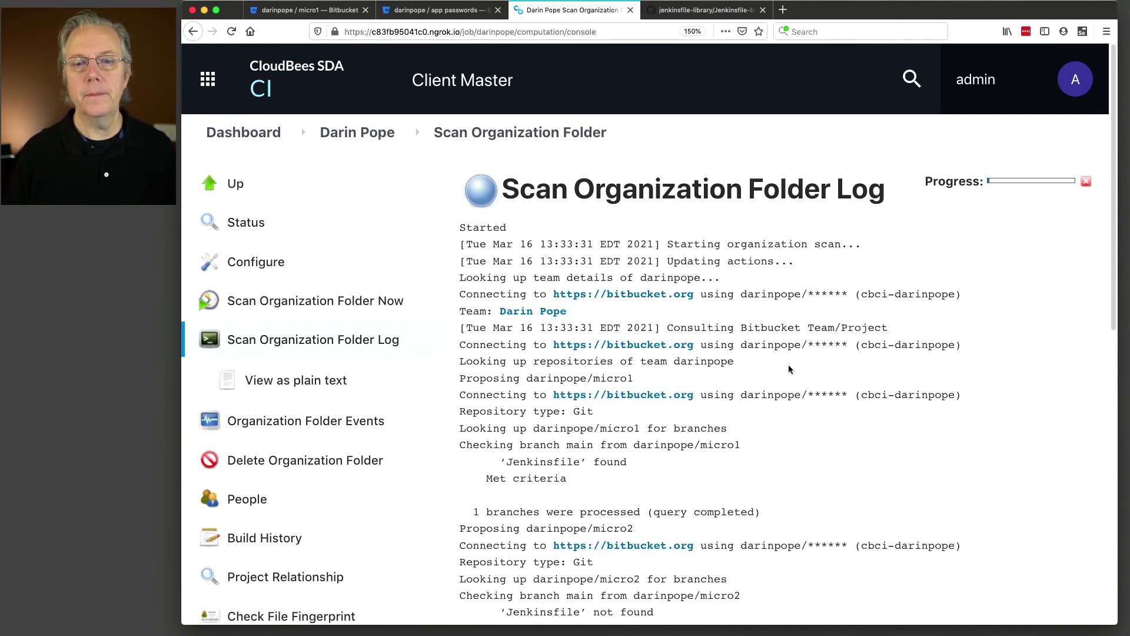
- Review the scan log for micro1 and micro2's found mymarkerfile, then return to Darin Pope
scroll(759, 377, down, 5)
scroll(732, 389, down, 2)
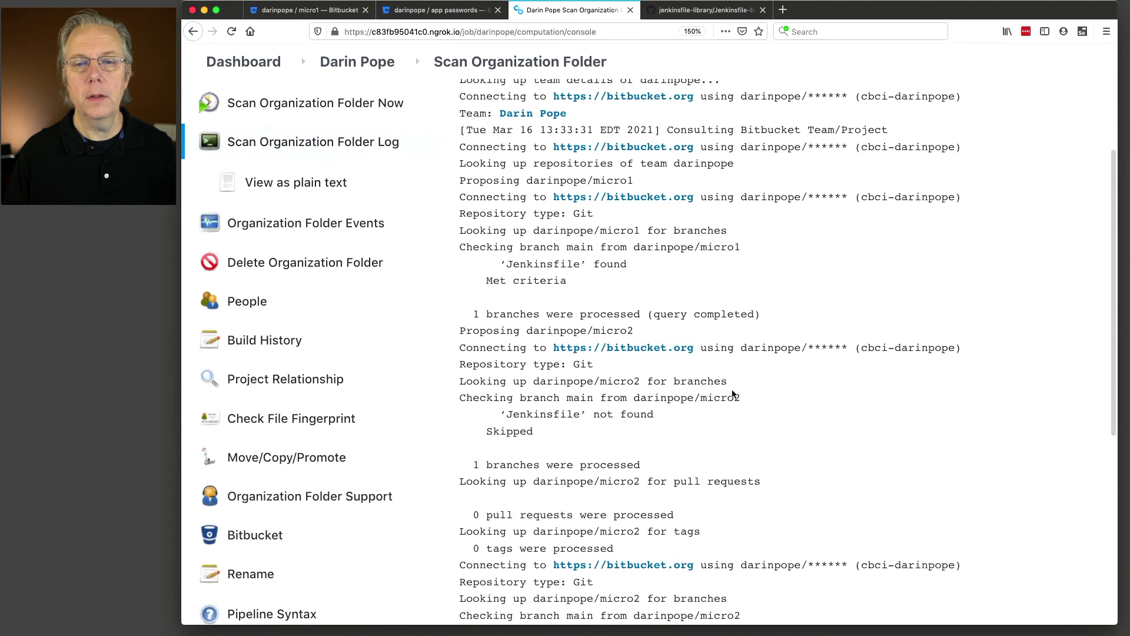
scroll(733, 393, down, 1)
drag(602, 219, 674, 220)
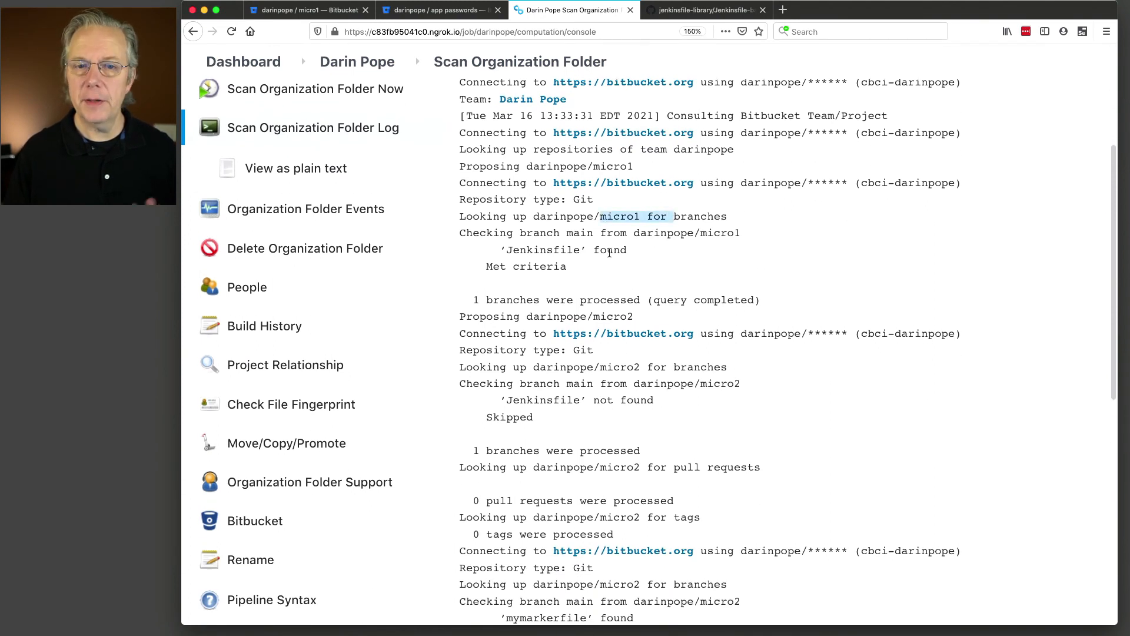
scroll(639, 301, down, 5)
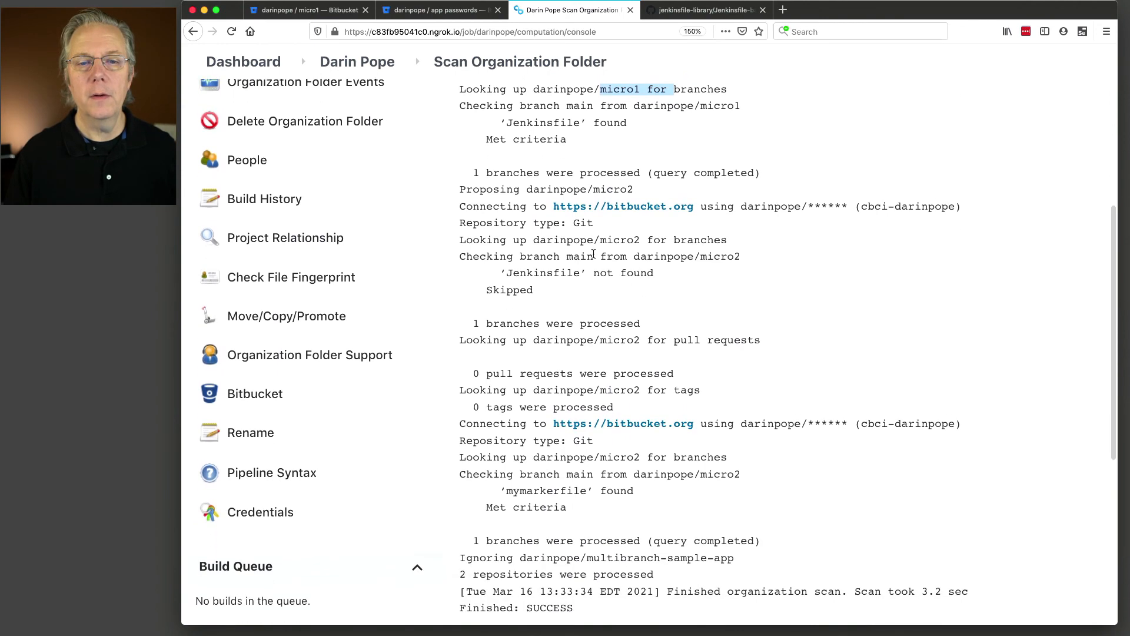
click(595, 254)
drag(460, 243, 771, 543)
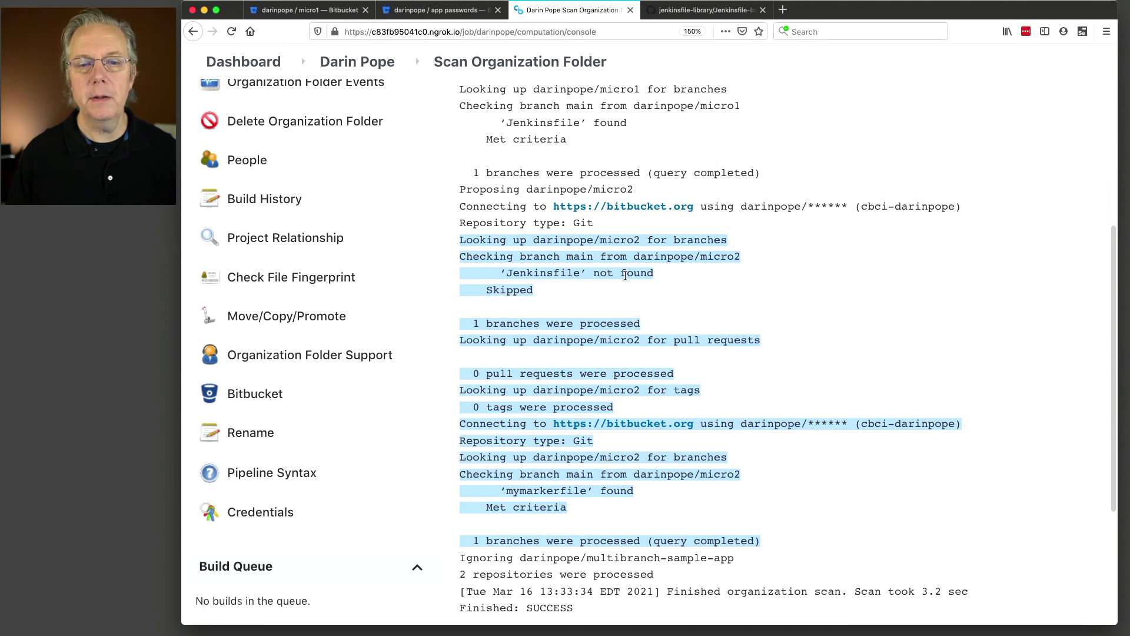
double_click(537, 493)
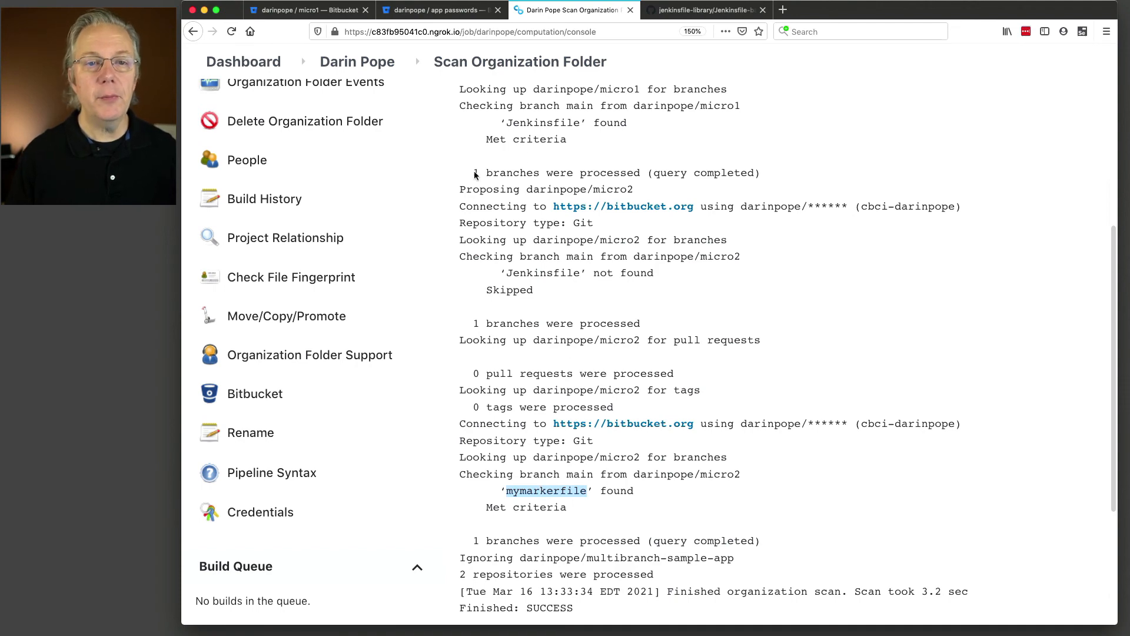
click(352, 65)
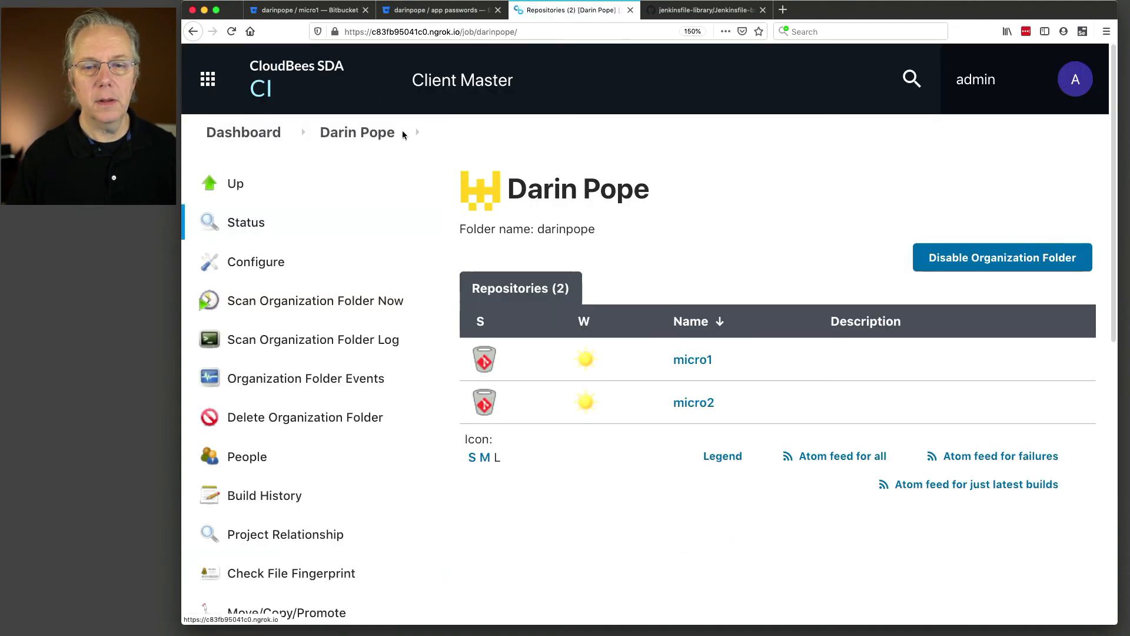
- Open the console output of micro2's main branch build #5
click(706, 402)
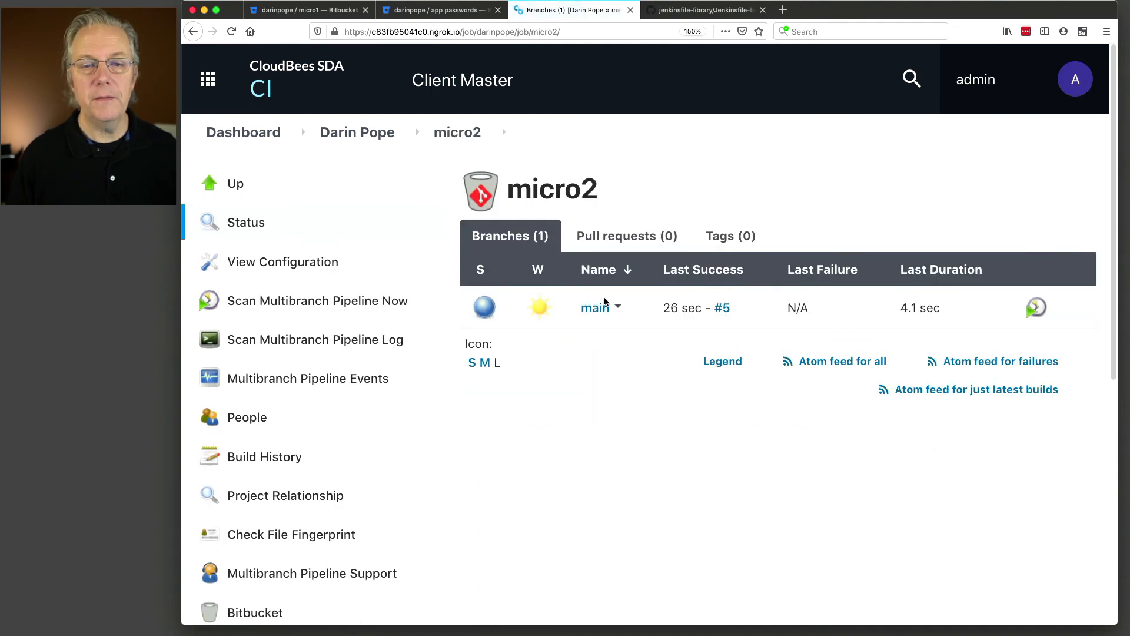
click(597, 308)
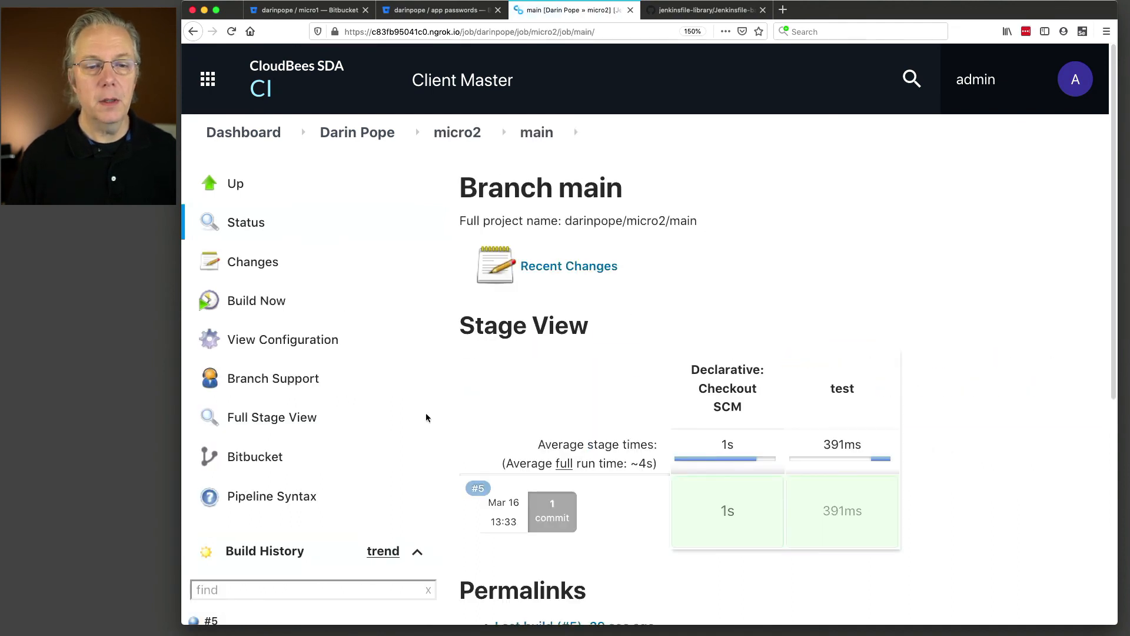
scroll(427, 418, down, 5)
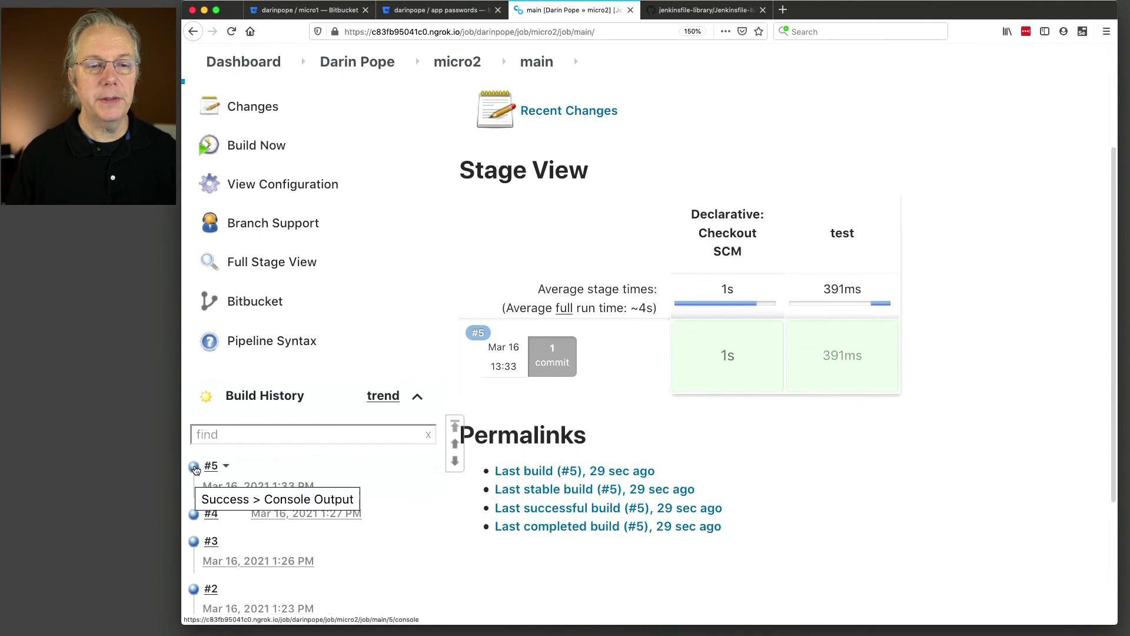
click(194, 469)
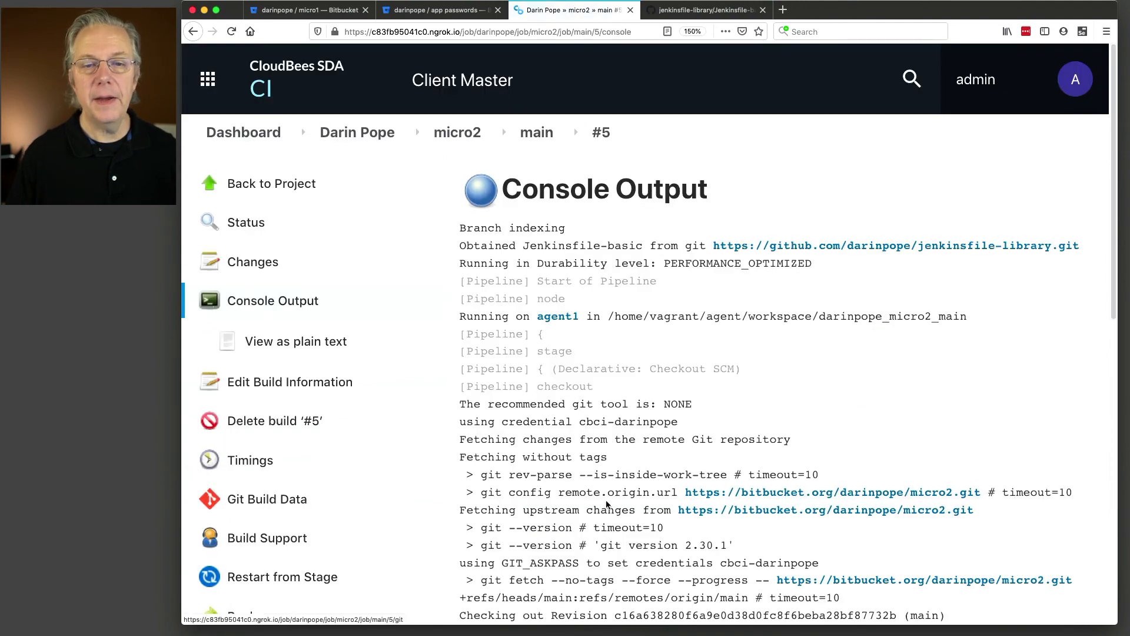
- Highlight the uname -a and java -version steps in the build #5 log
scroll(601, 502, down, 15)
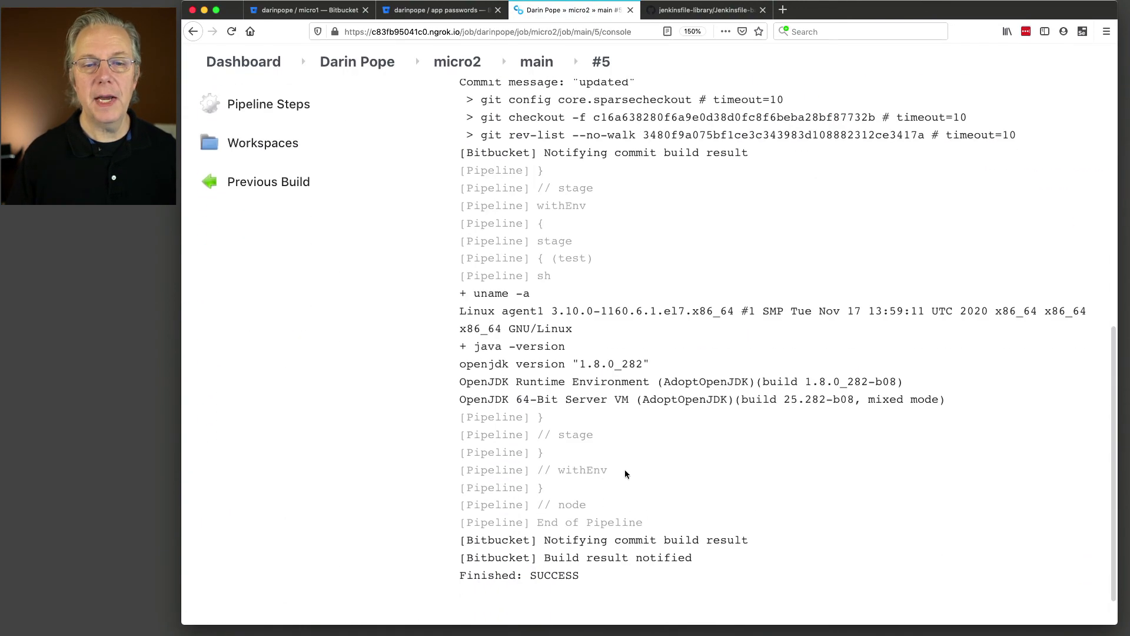
drag(454, 299, 552, 300)
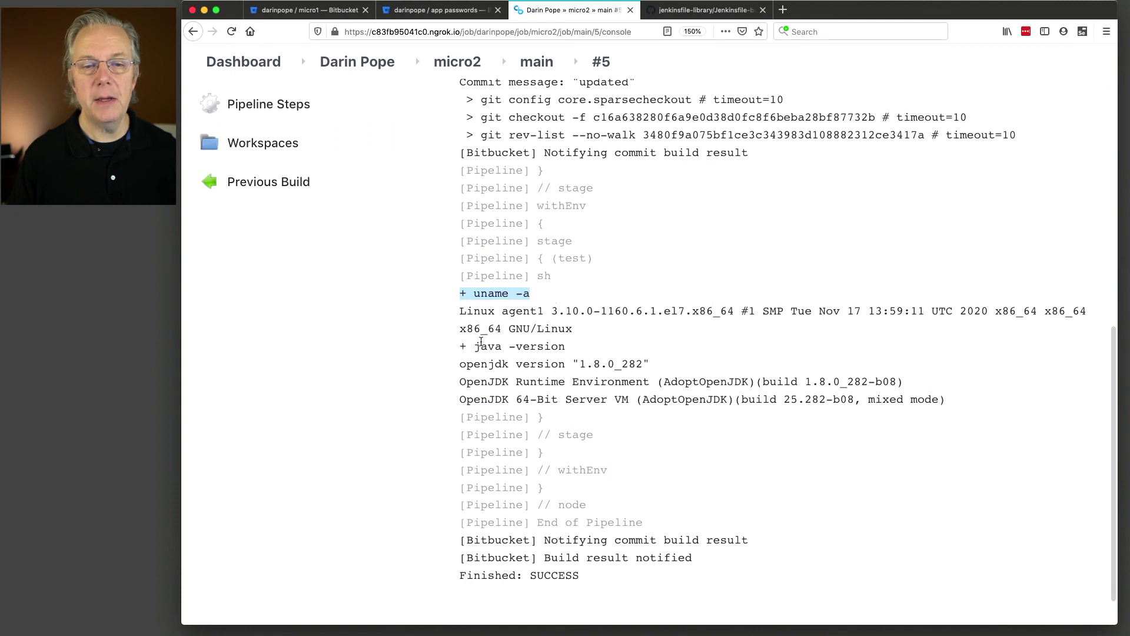
drag(460, 351, 569, 347)
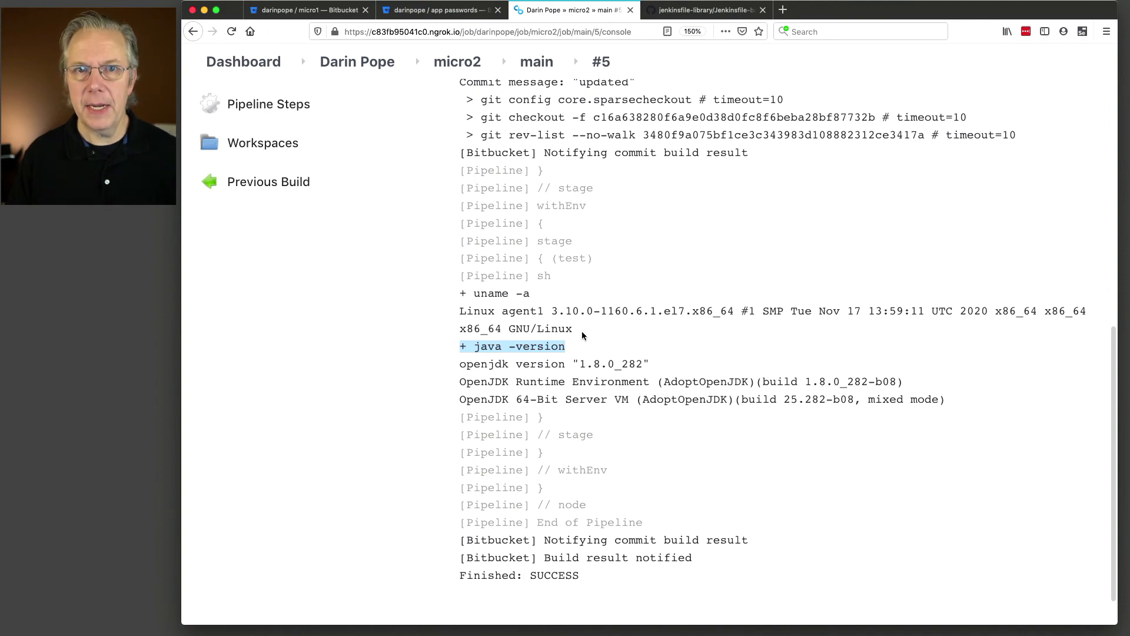
- Remove the Pipeline Jenkinsfile recognizer from the Darin Pope folder's configuration
click(357, 62)
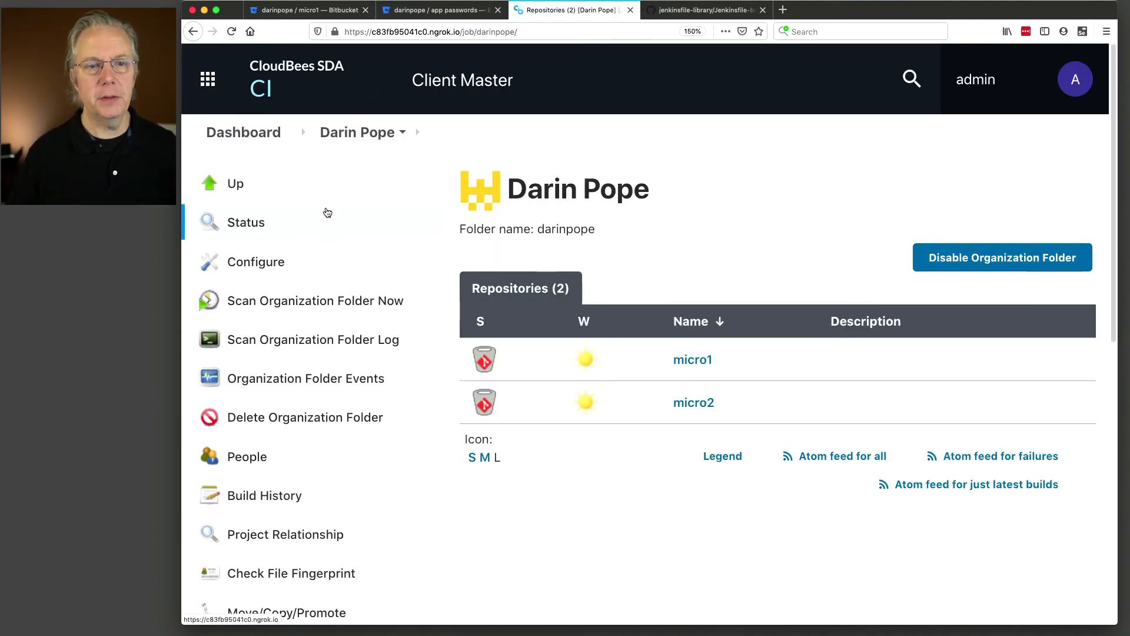
click(277, 264)
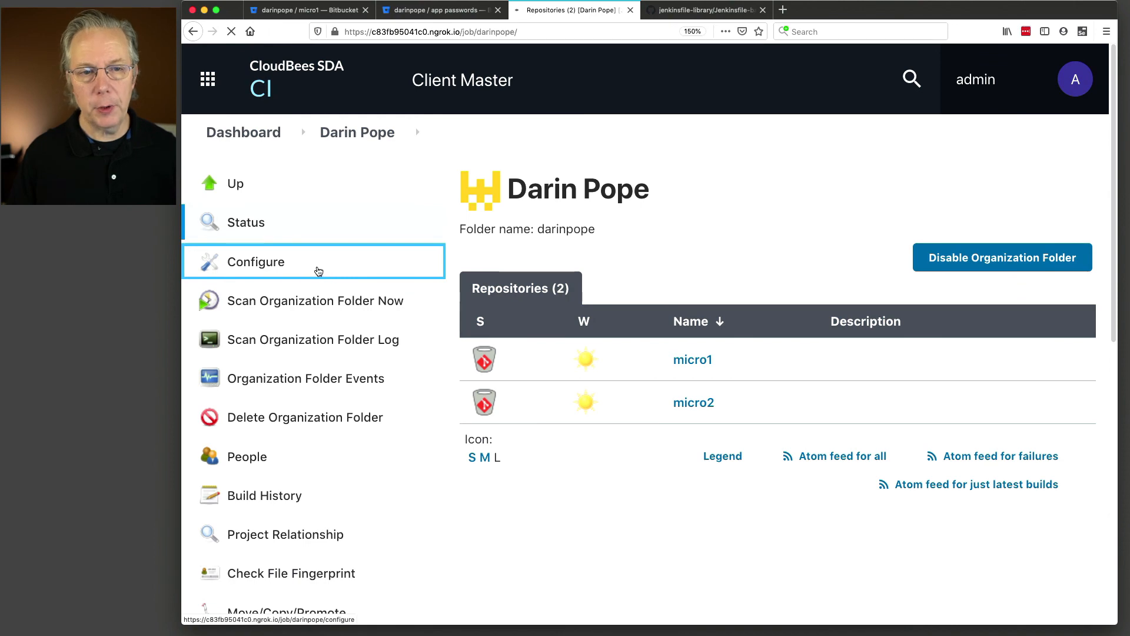
scroll(383, 271, down, 10)
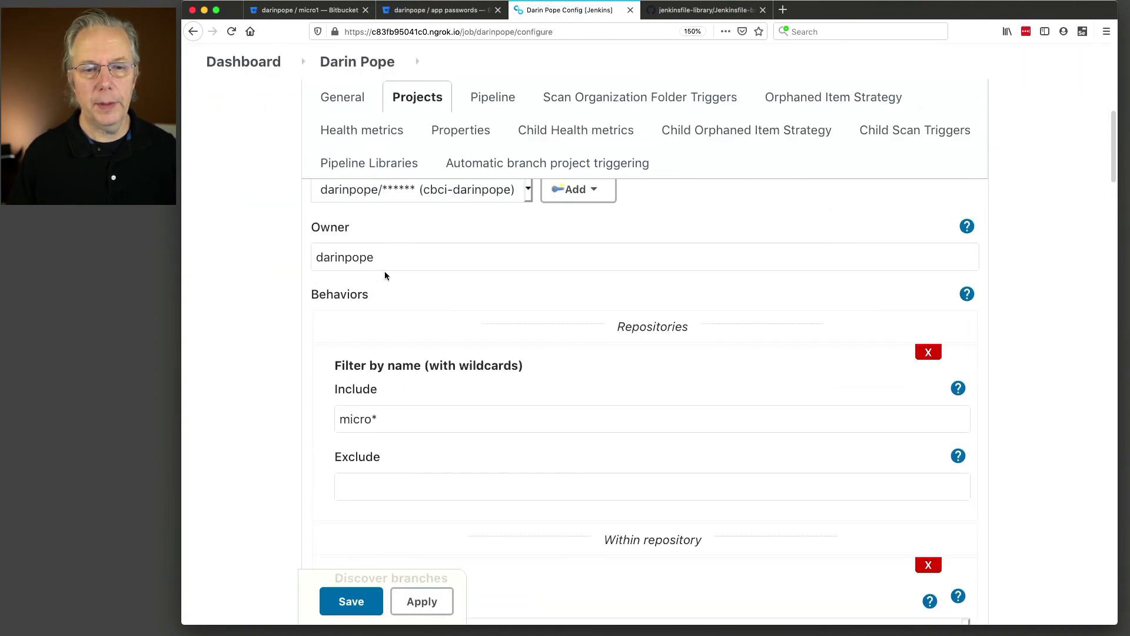
scroll(385, 272, down, 10)
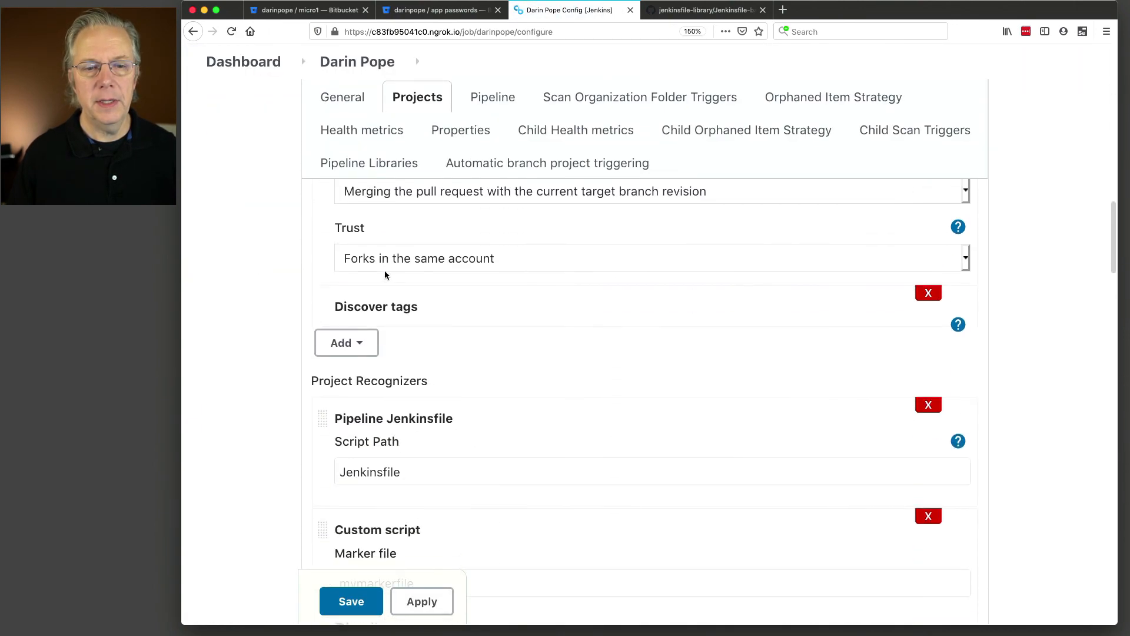
scroll(386, 272, down, 2)
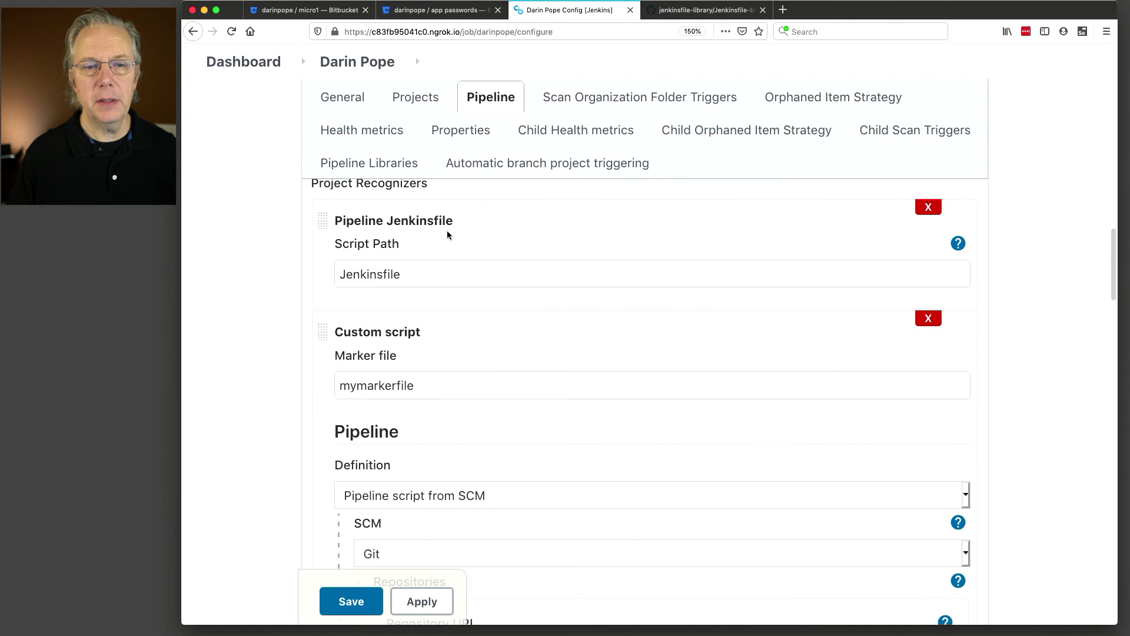
click(934, 214)
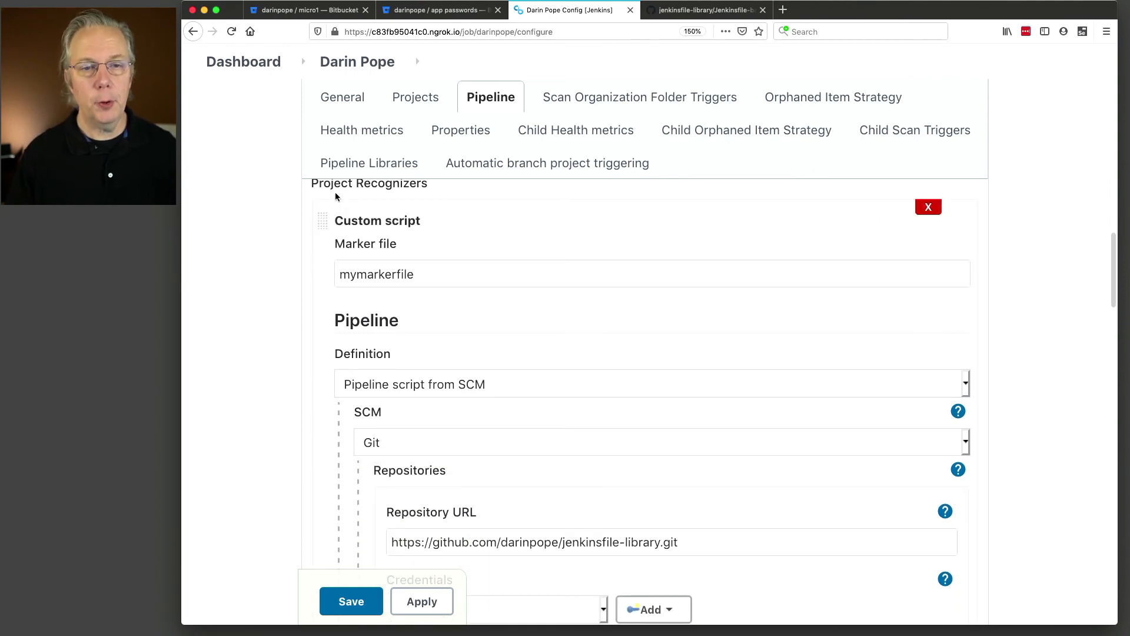
- Save the configuration with only the Custom script mymarkerfile recognizer, triggering a rescan
scroll(291, 337, down, 1)
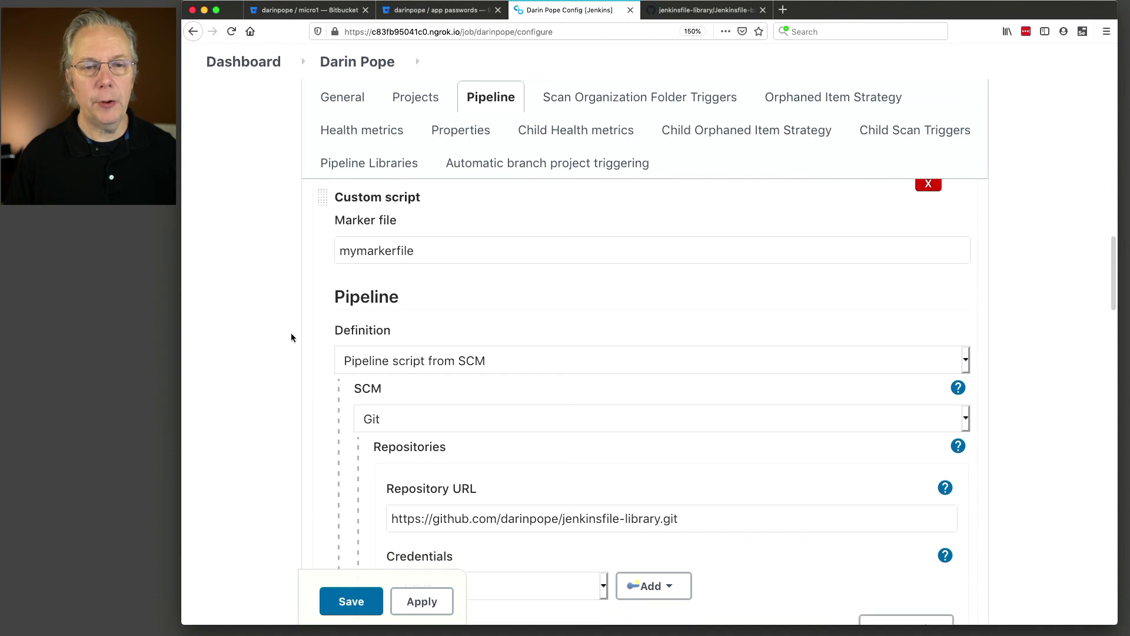
scroll(293, 324, down, 15)
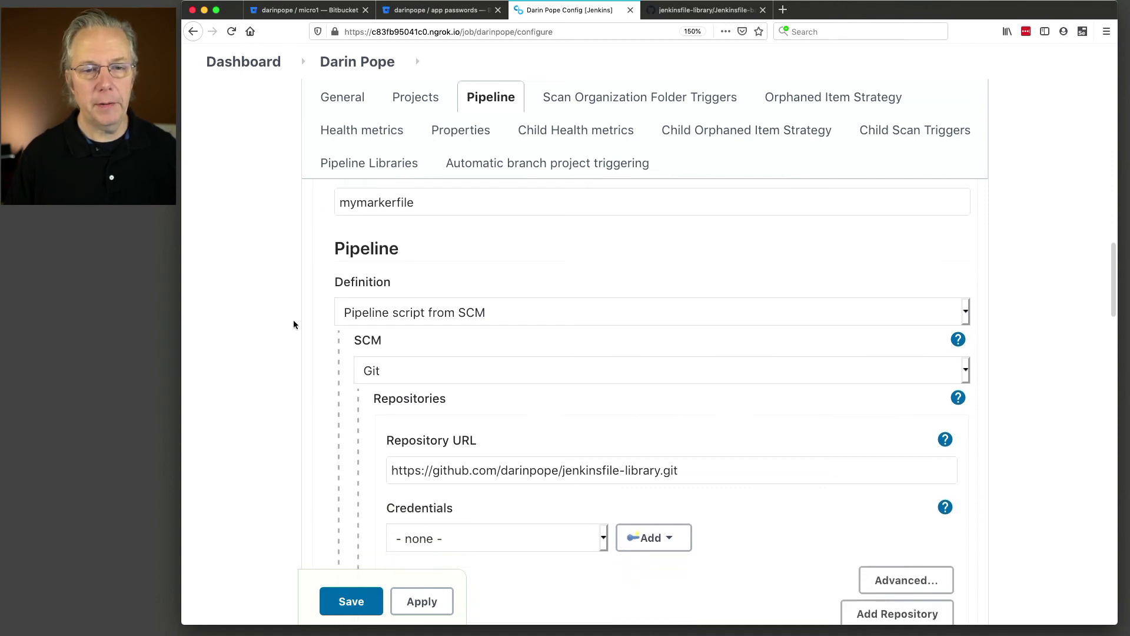
scroll(294, 324, down, 7)
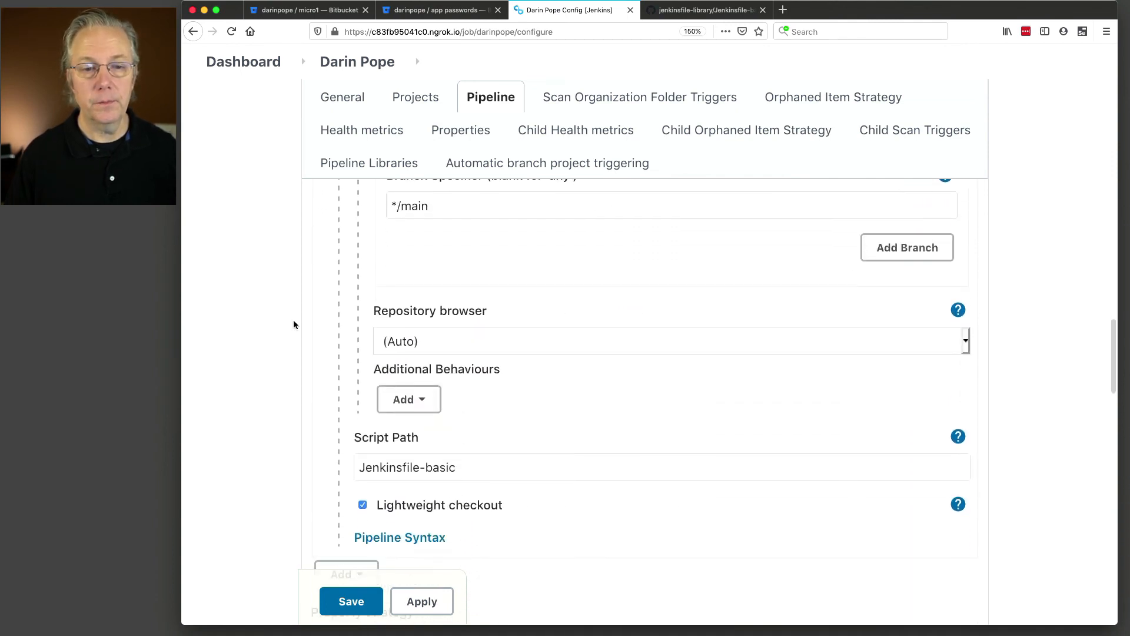
scroll(293, 324, up, 14)
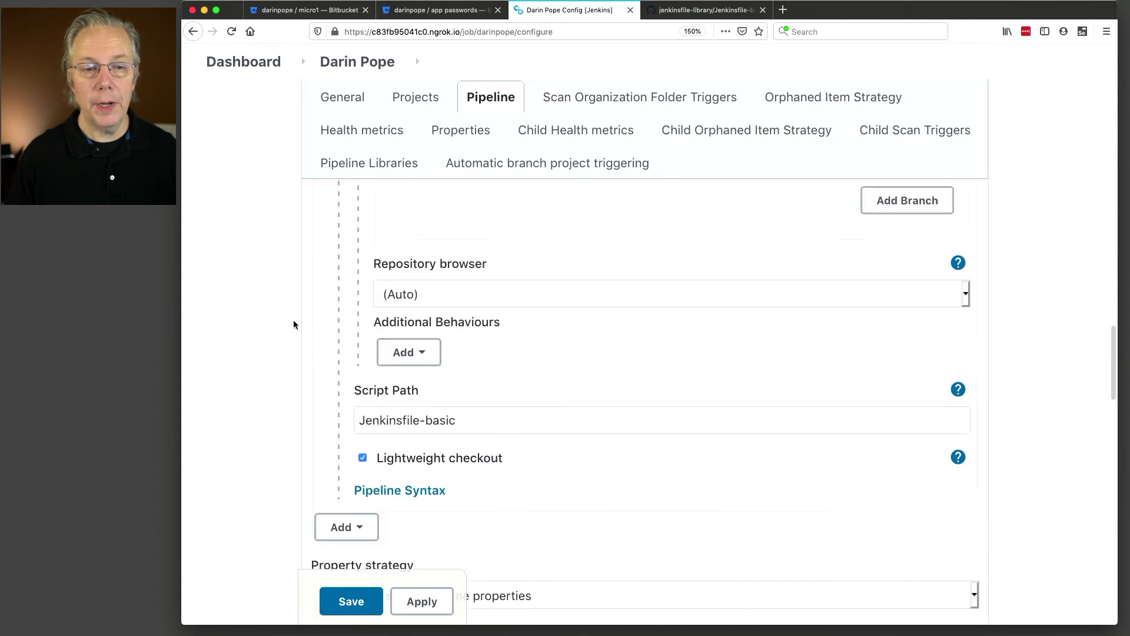
scroll(293, 325, up, 7)
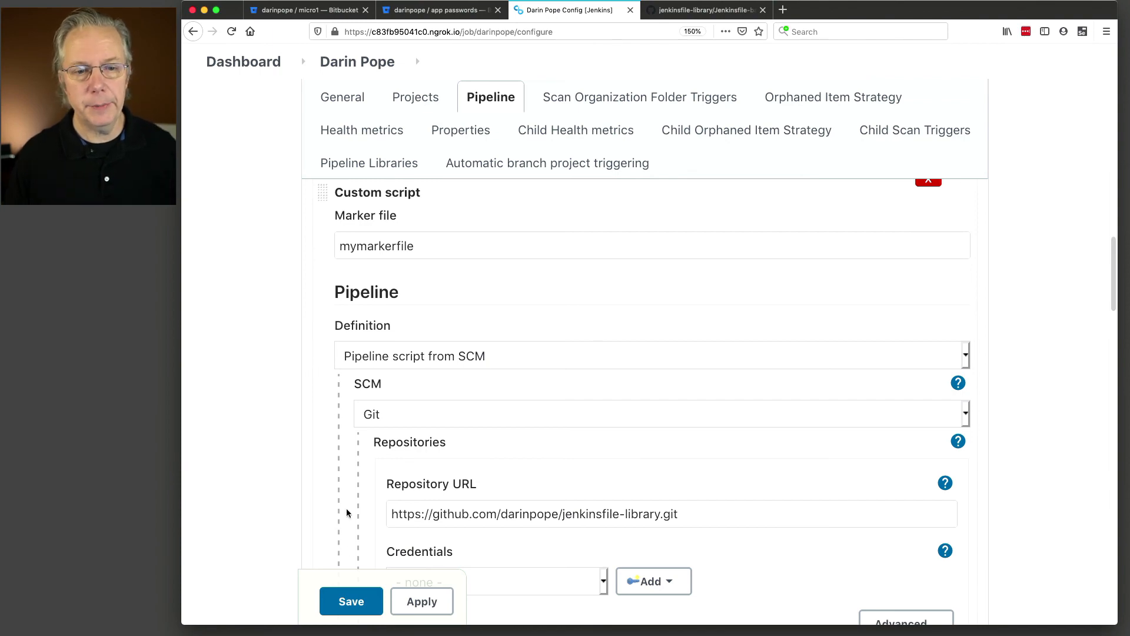
click(360, 591)
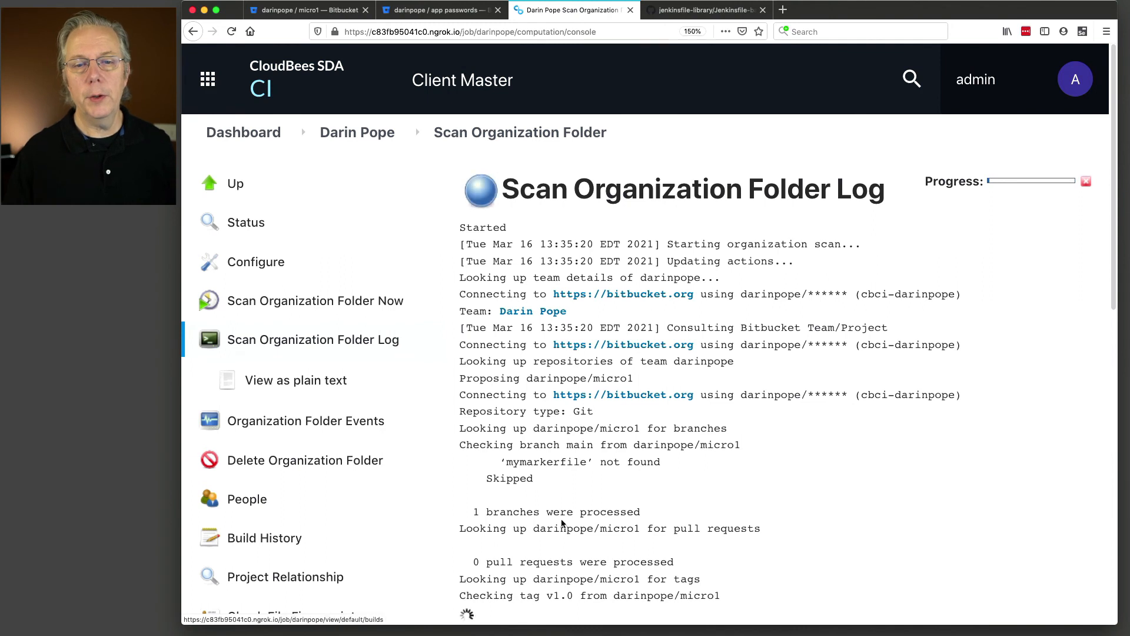
- Confirm the scan log says micro1 will be removed, then return to the Darin Pope folder
scroll(713, 465, down, 3)
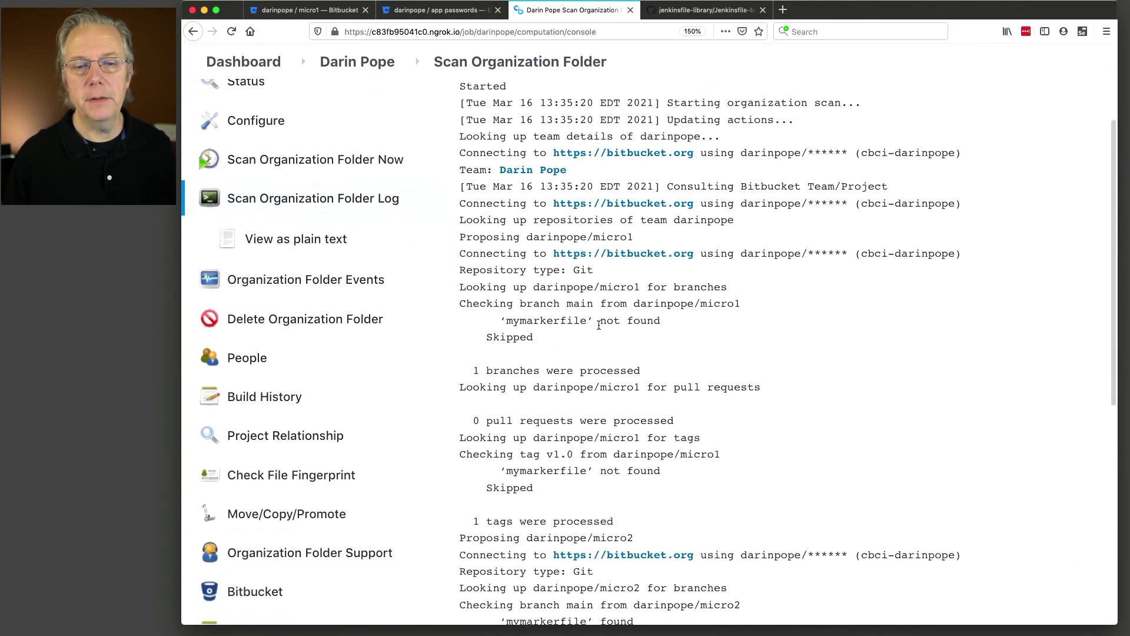
scroll(619, 431, down, 3)
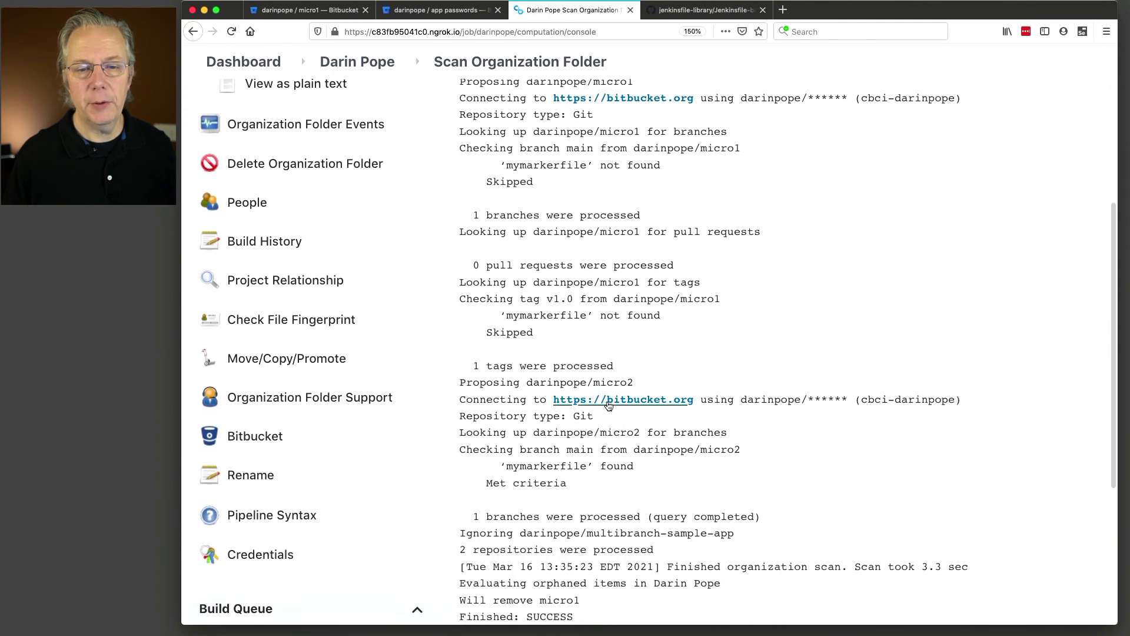
scroll(583, 397, down, 3)
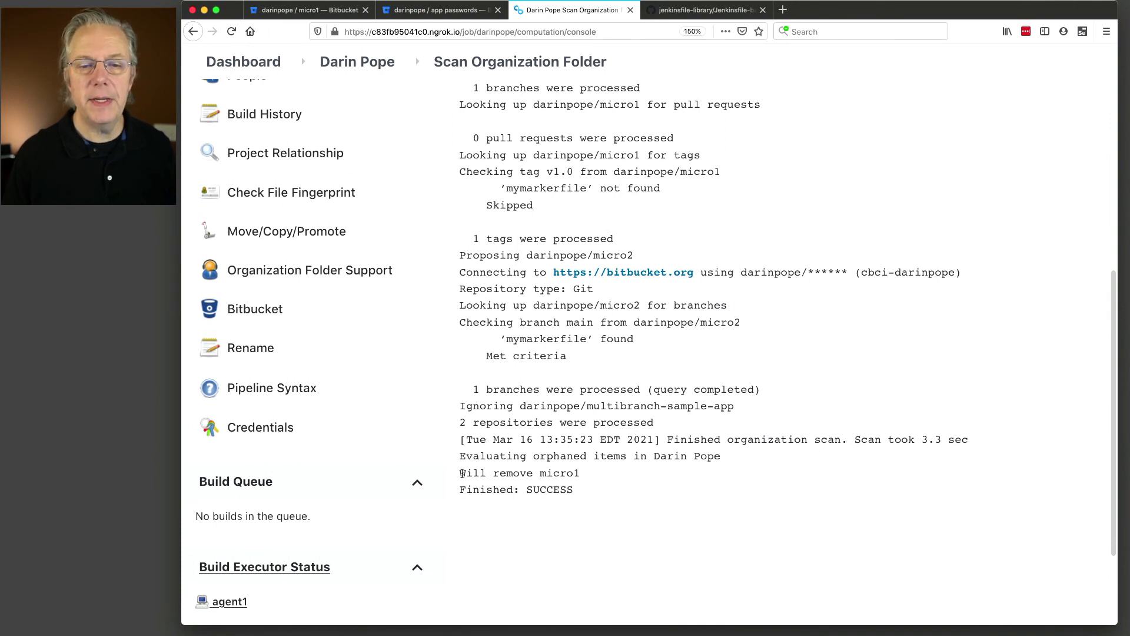
drag(462, 472, 580, 471)
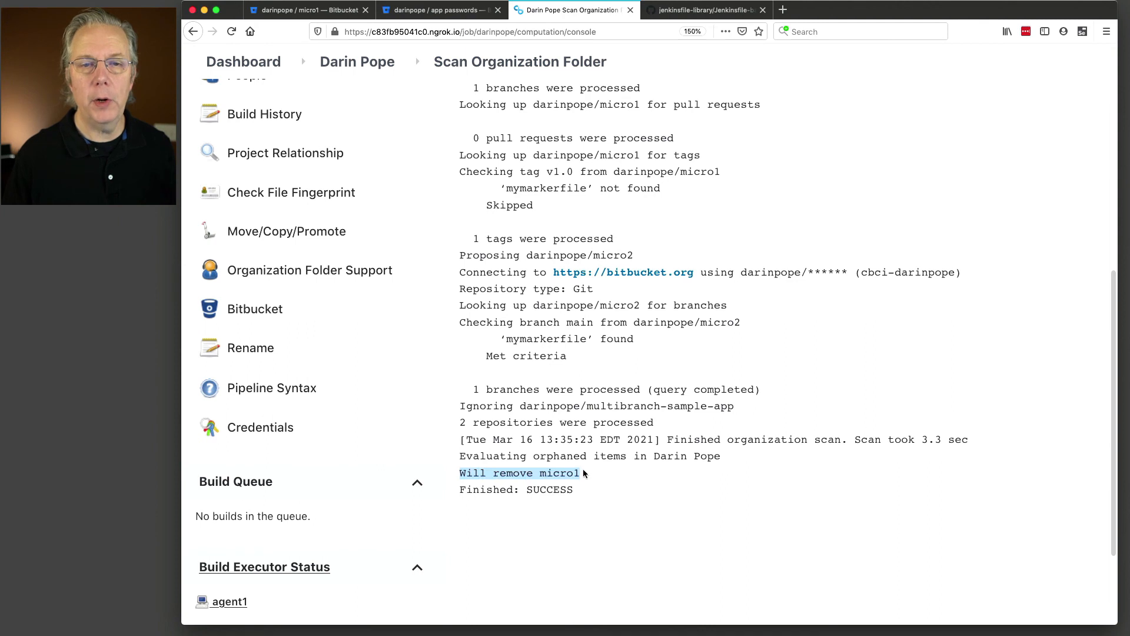
click(370, 63)
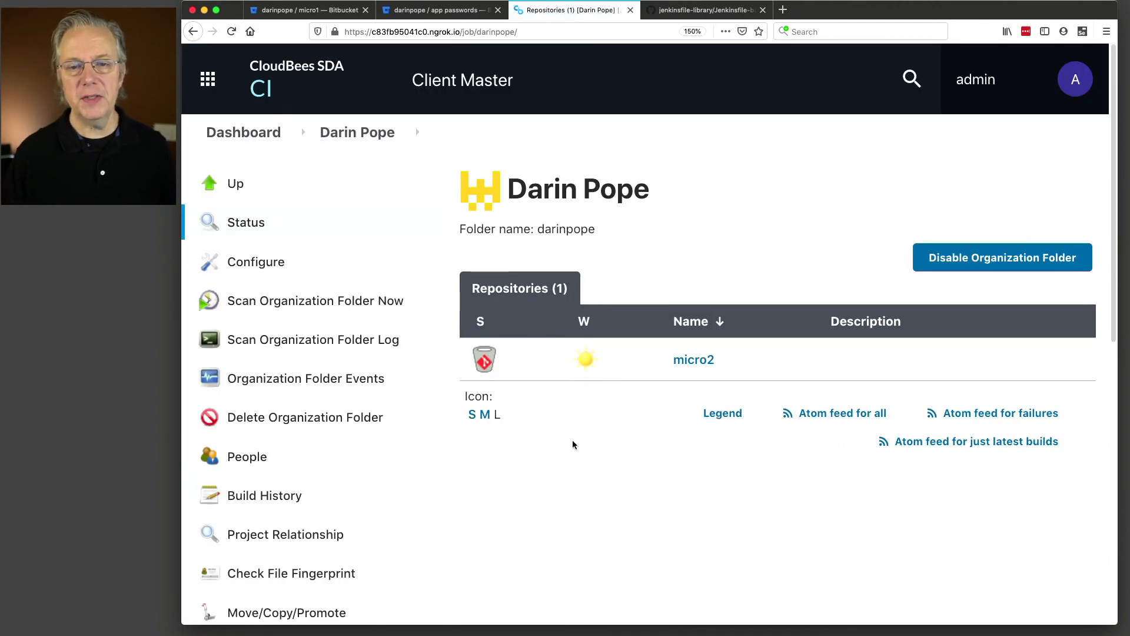
- Go to the Webhooks settings of the micro1 repository in Bitbucket
click(320, 15)
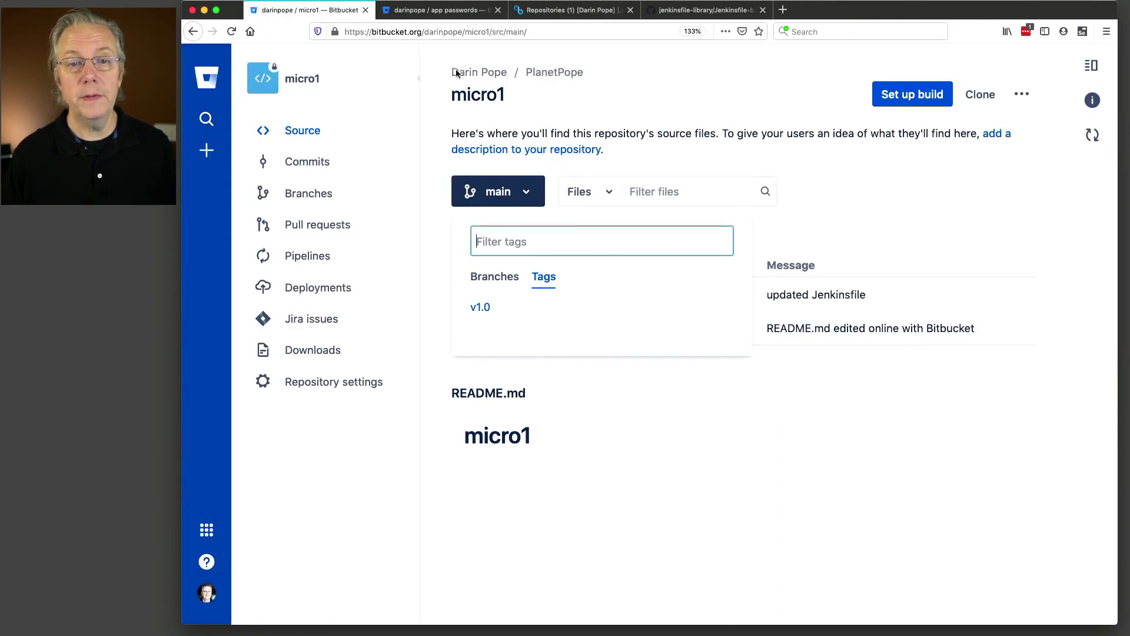
click(351, 383)
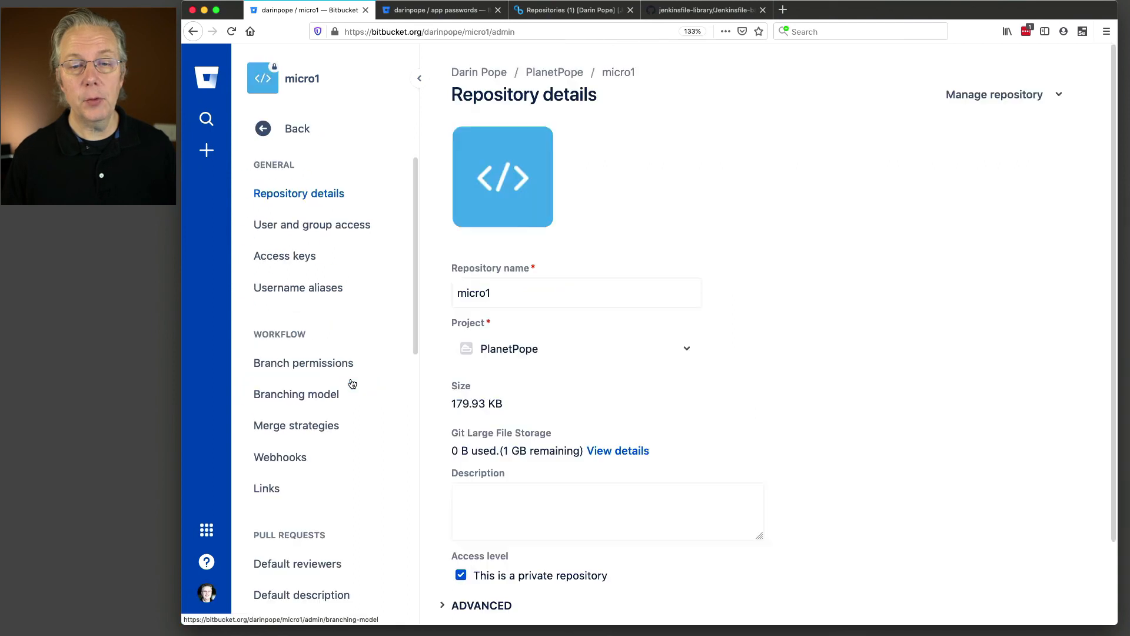
click(306, 457)
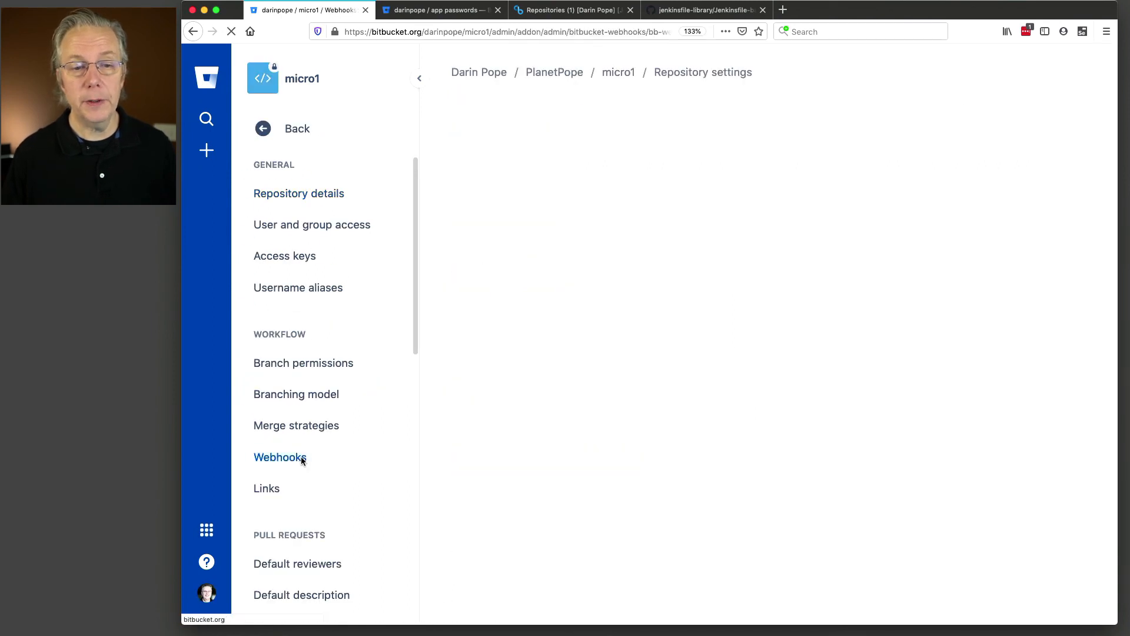